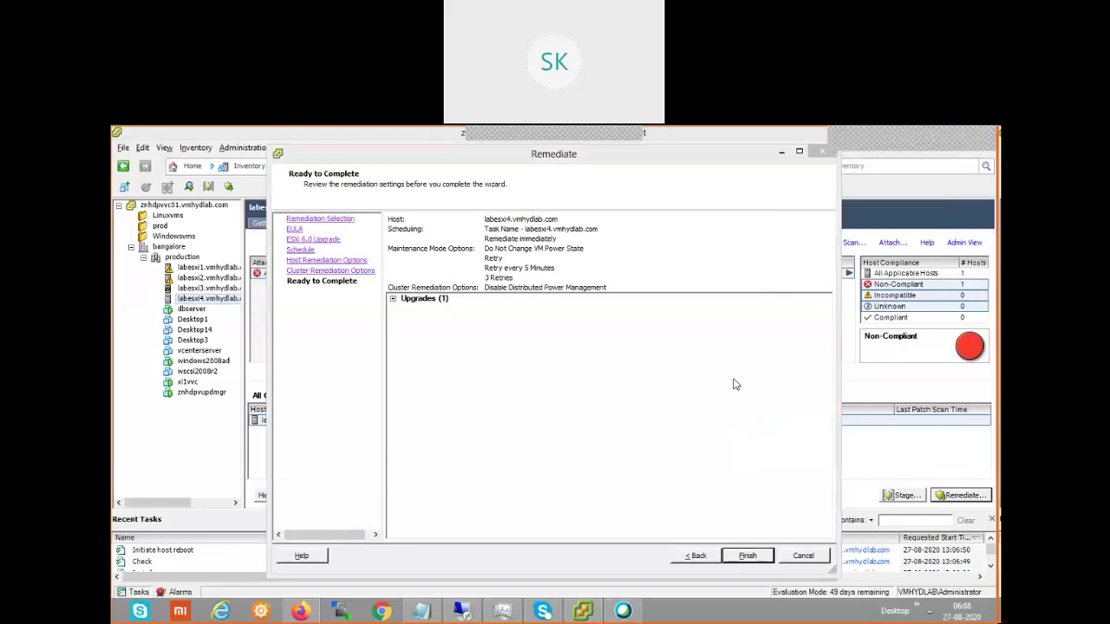
Check the esxiupdate3 upgrade in the remediation summary for labesxi4 and start the remediation.
{"action": "double_click", "coordinate": [406, 298]}
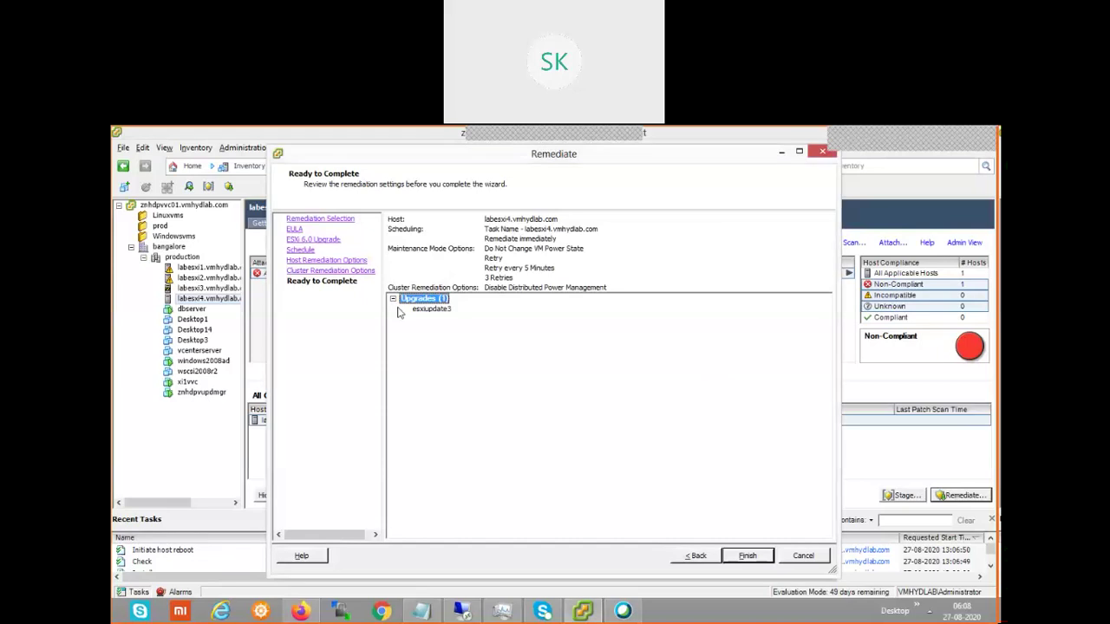
{"action": "left_click", "coordinate": [425, 310]}
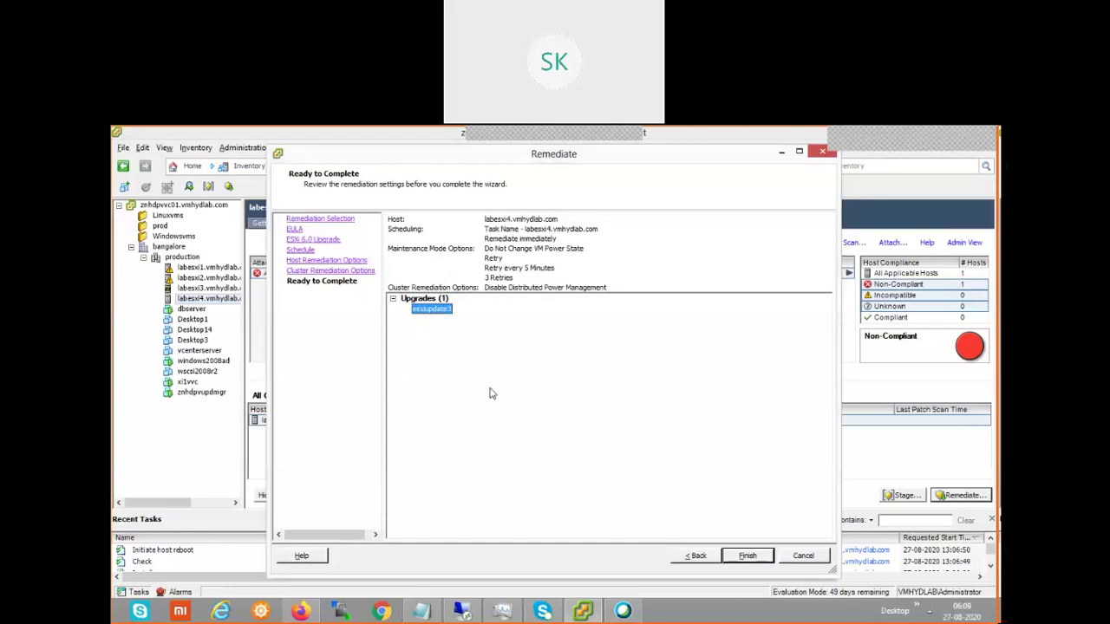
{"action": "left_click", "coordinate": [750, 556]}
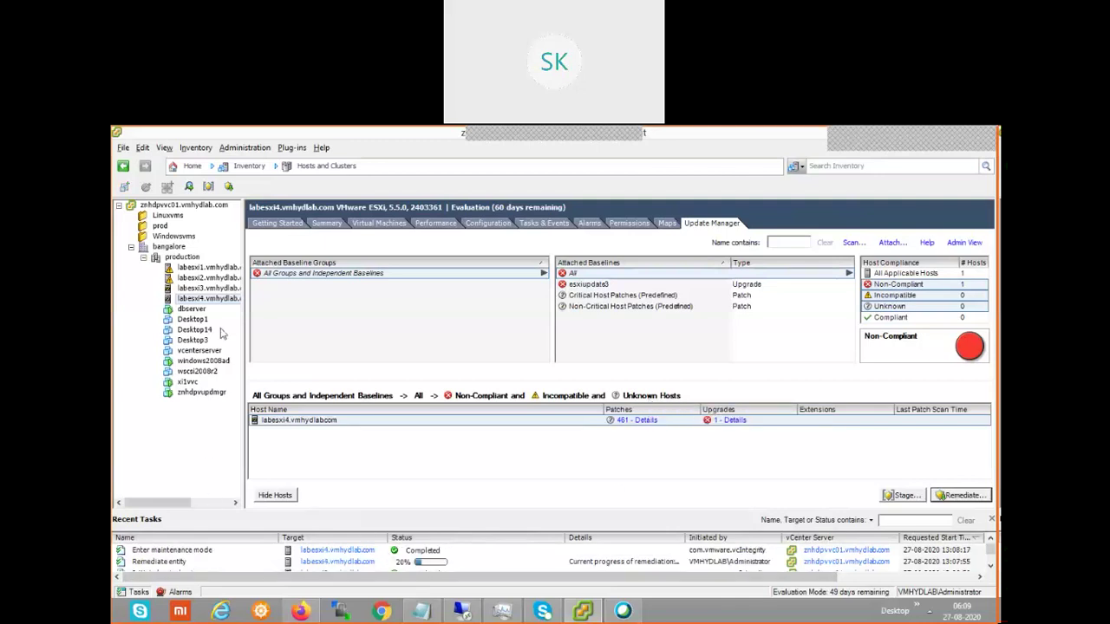
Review the maintenance mode commands for hosts labesxi1 and labesxi3, and check labesxi3's baseline compliance status.
{"action": "right_click", "coordinate": [208, 270]}
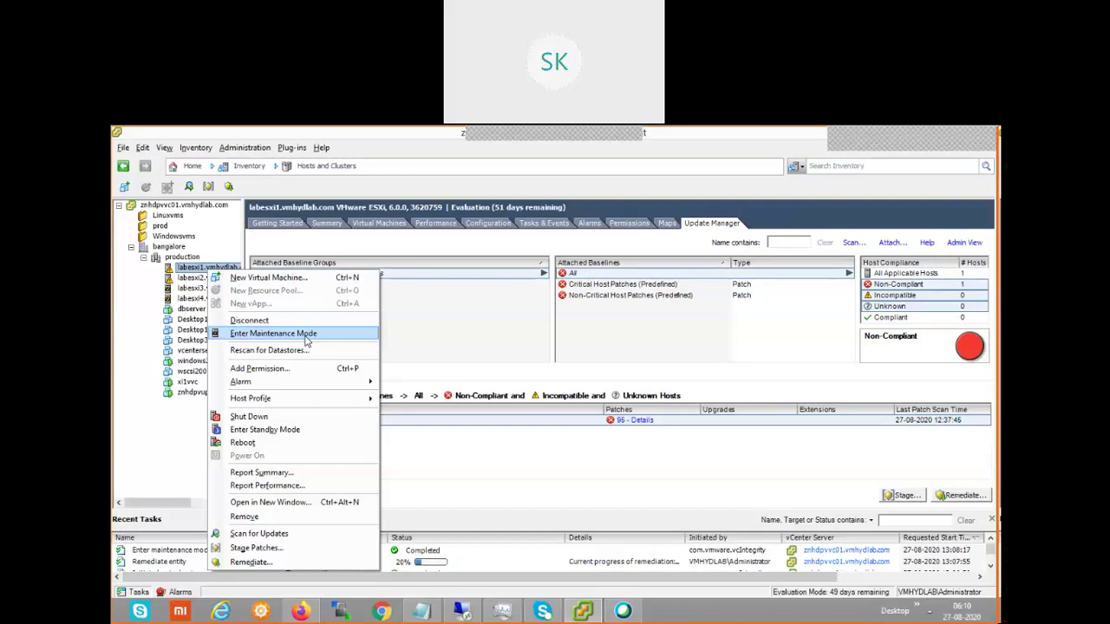
{"action": "left_click", "coordinate": [195, 289]}
{"action": "right_click", "coordinate": [196, 290]}
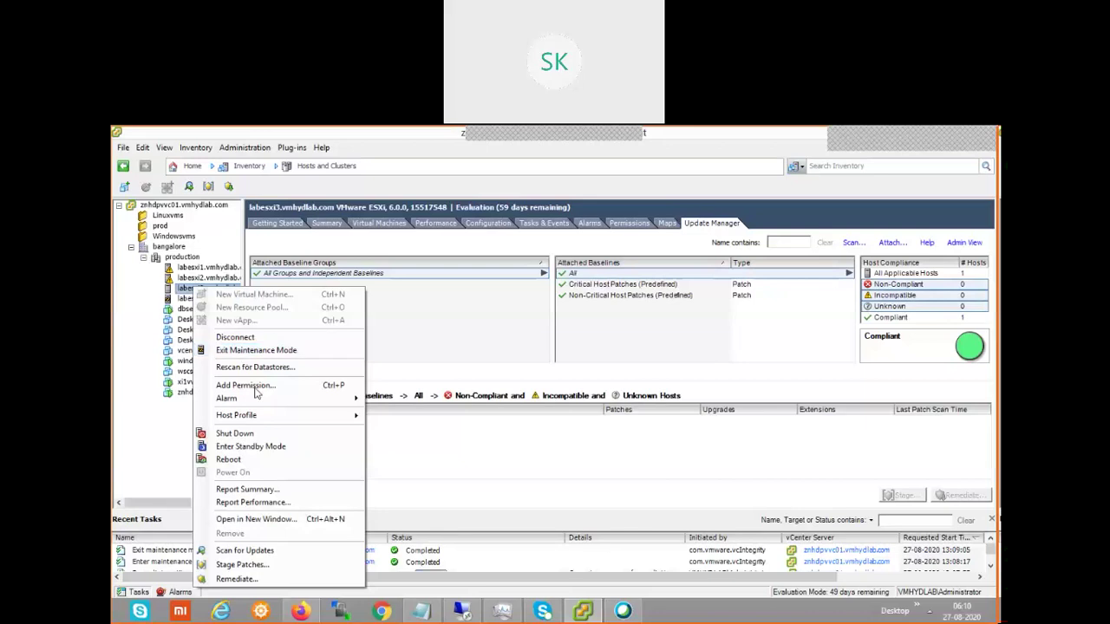
{"action": "left_click", "coordinate": [490, 459]}
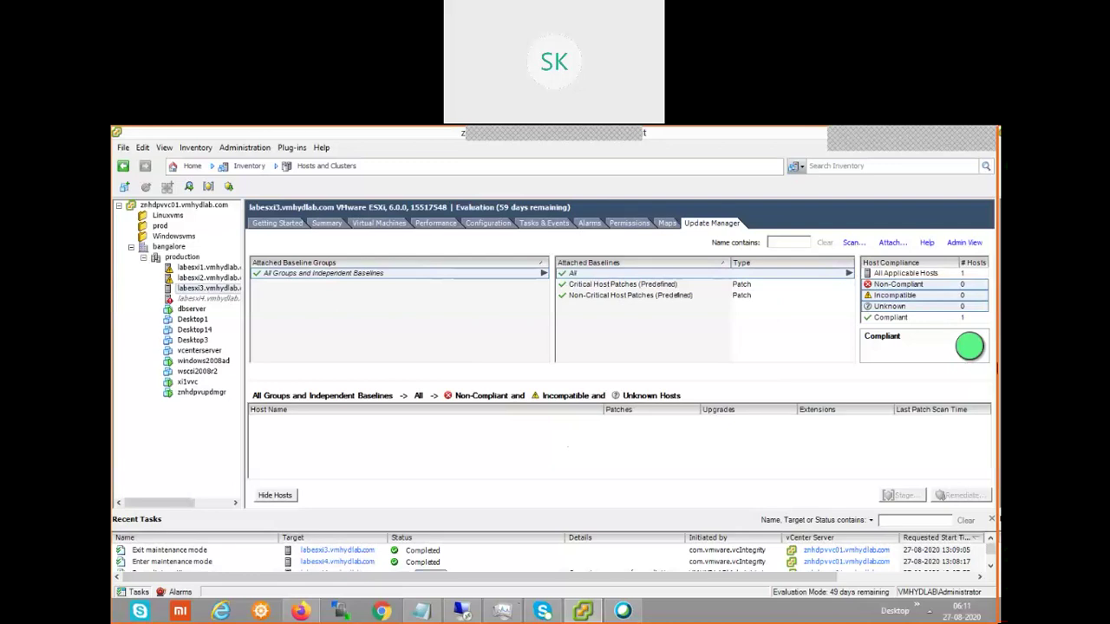
{"action": "mouse_move", "coordinate": [976, 346]}
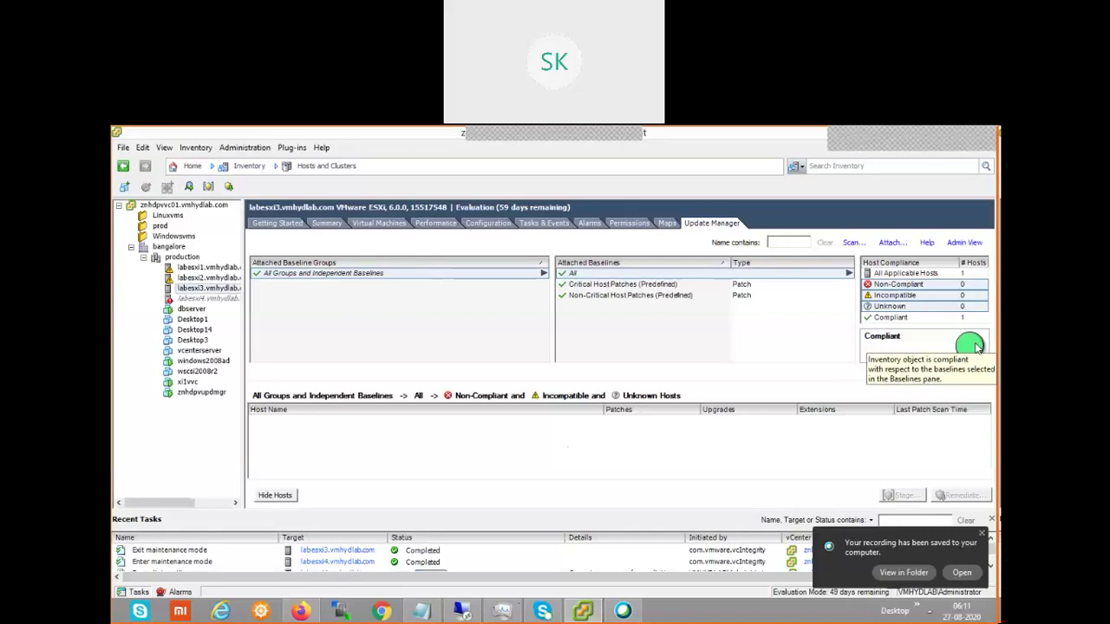
{"action": "left_click", "coordinate": [983, 533]}
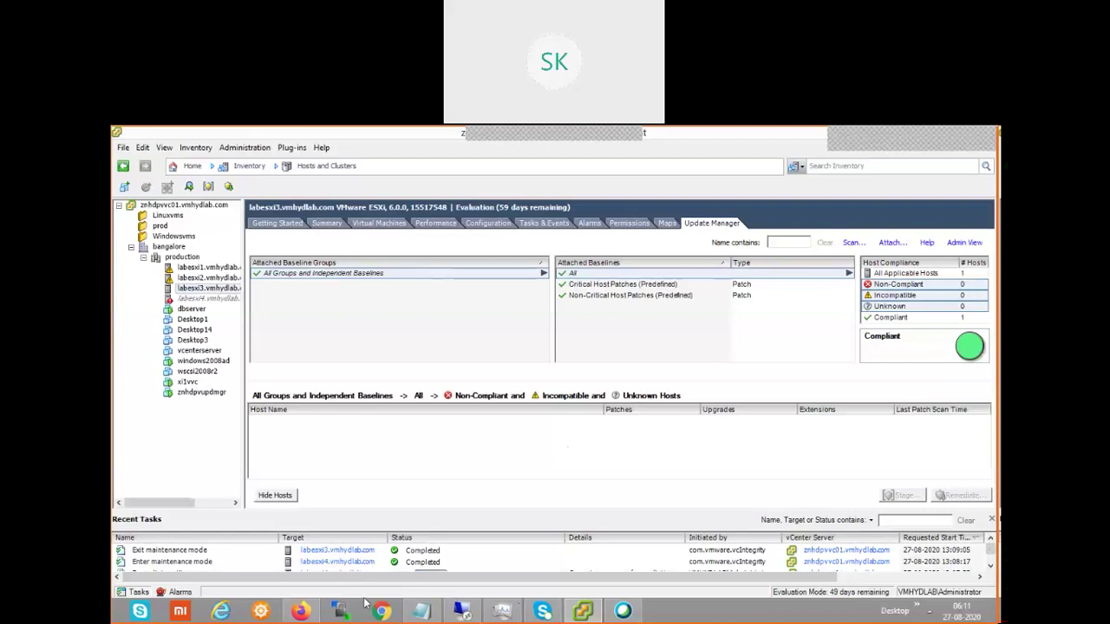
Switch to Firefox, open Google and search for "esxi build numbers".
{"action": "left_click", "coordinate": [299, 612]}
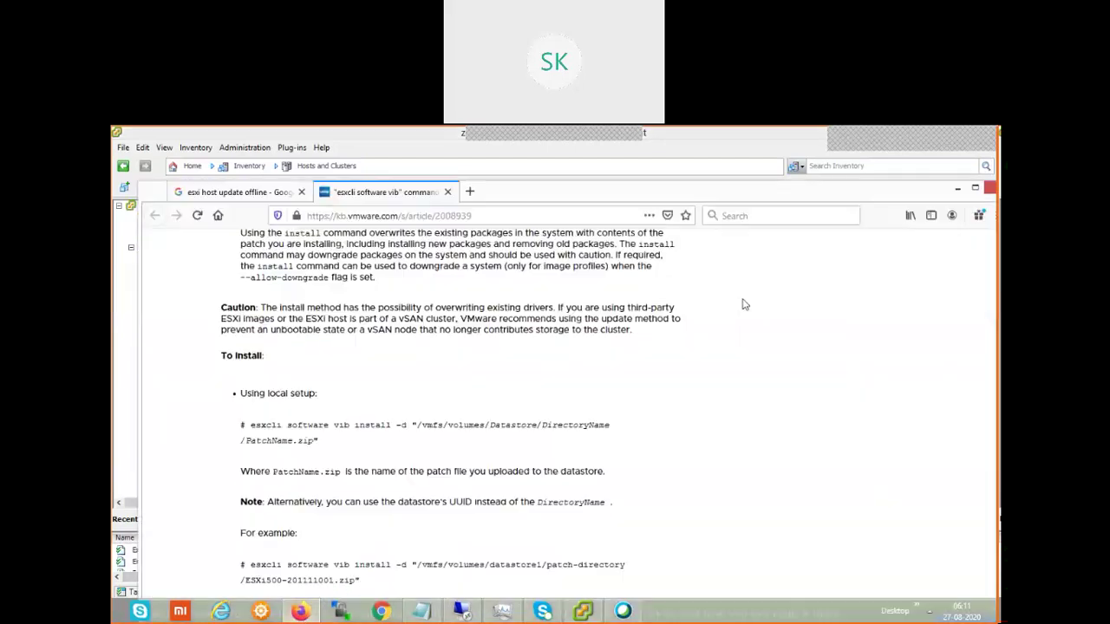
{"action": "key", "text": "ctrl+l"}
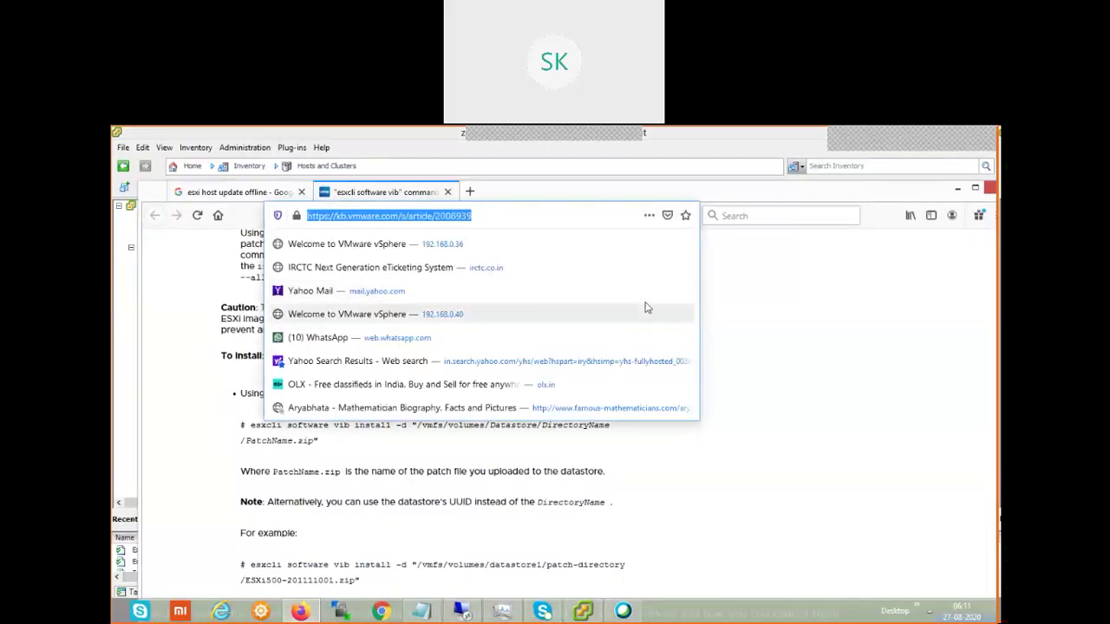
{"action": "type", "text": "w"}
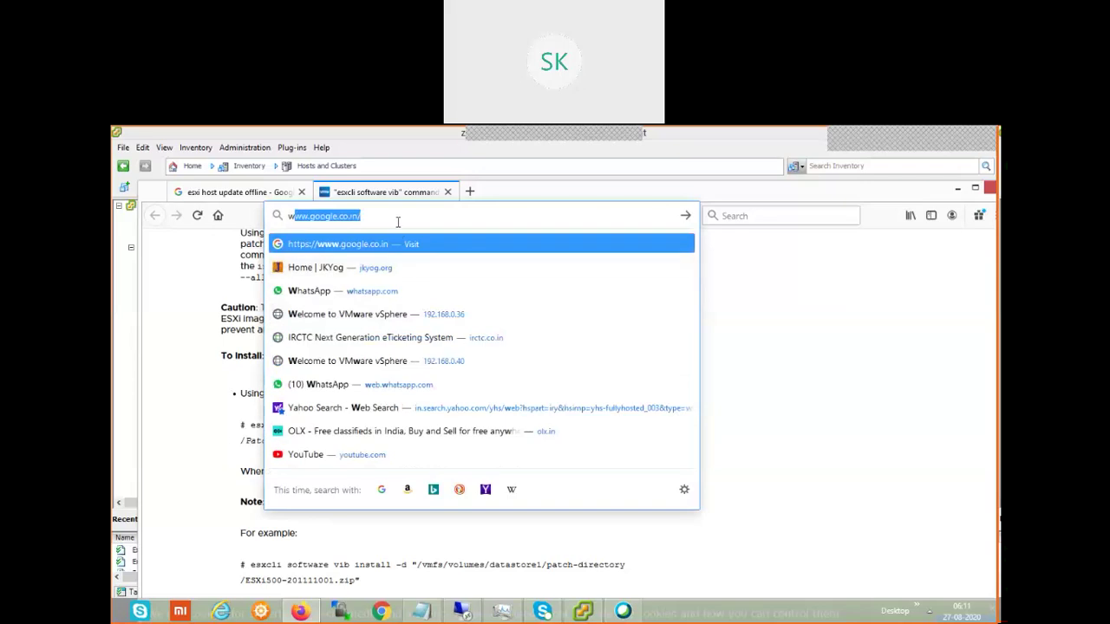
{"action": "key", "text": "Return"}
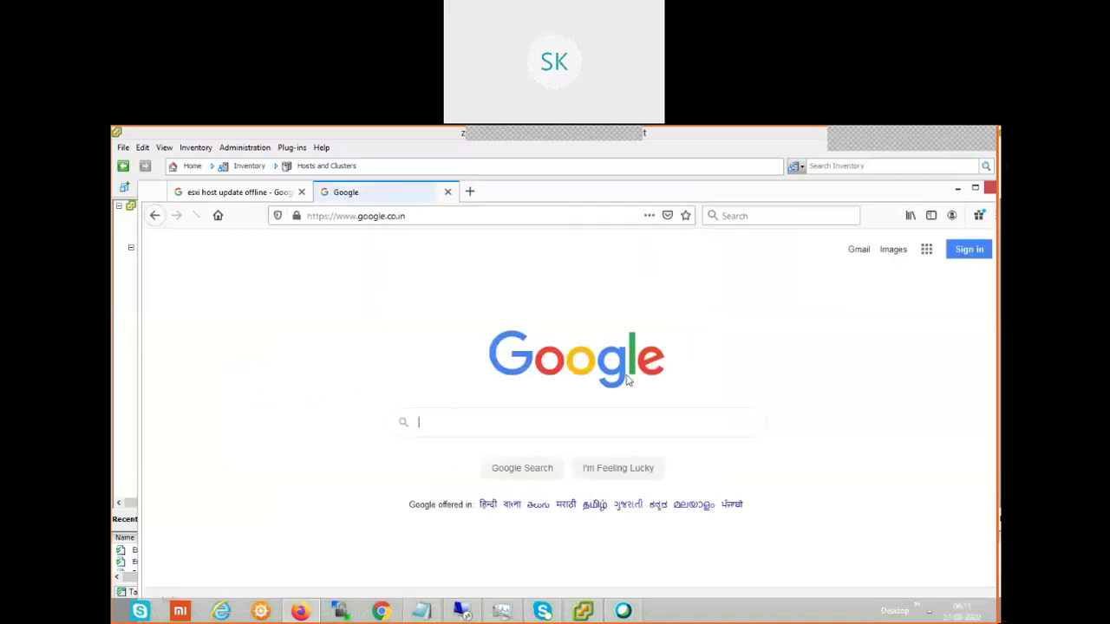
{"action": "type", "text": "esxi bu"}
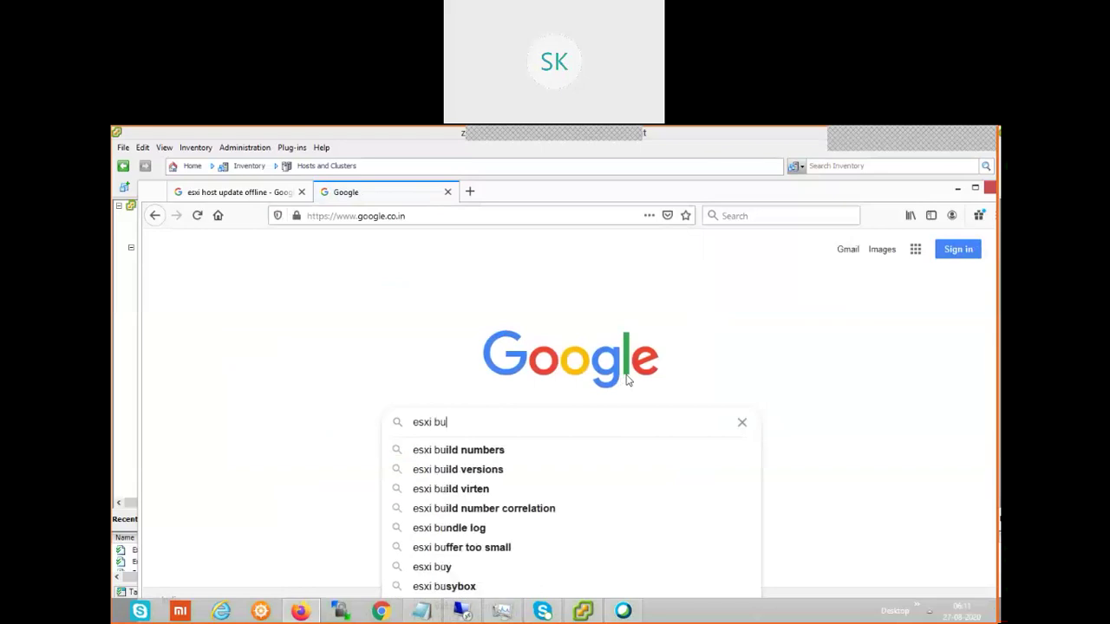
{"action": "type", "text": "ild"}
{"action": "key", "text": "Down"}
{"action": "key", "text": "Return"}
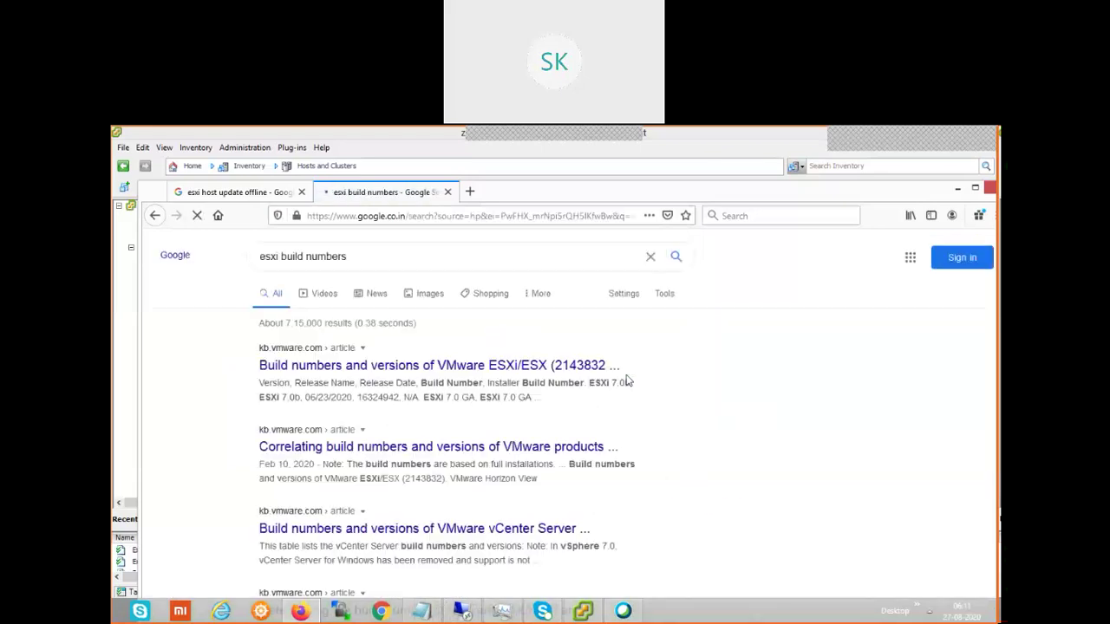
Open the VMware article on ESXi/ESX build numbers and versions in a new tab and dismiss its welcome message.
{"action": "right_click", "coordinate": [506, 368]}
{"action": "left_click", "coordinate": [555, 372]}
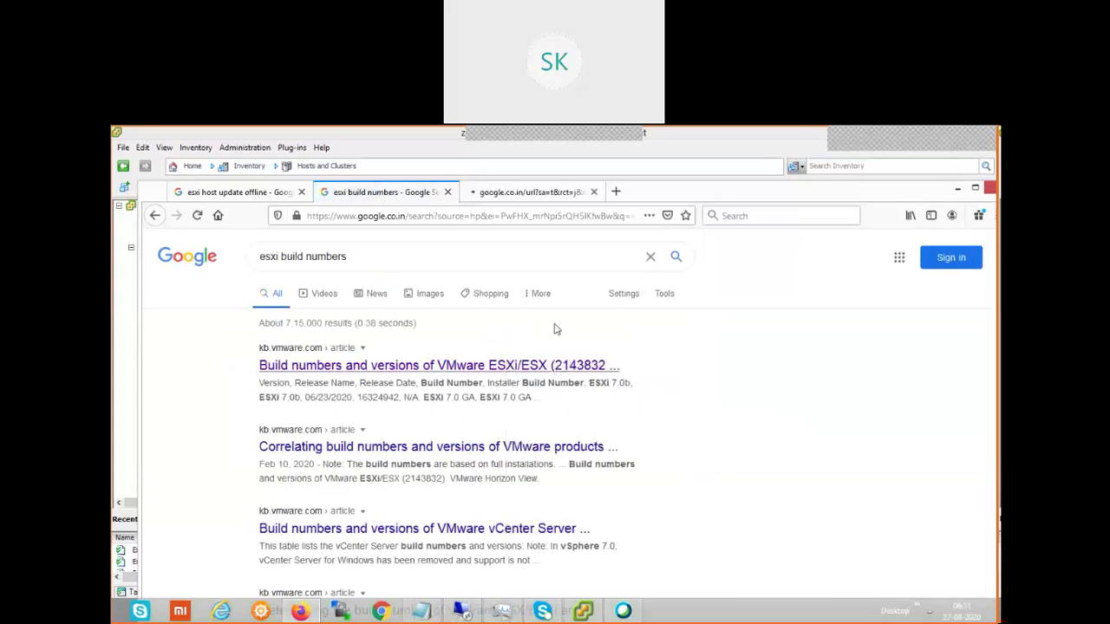
{"action": "left_click", "coordinate": [532, 194]}
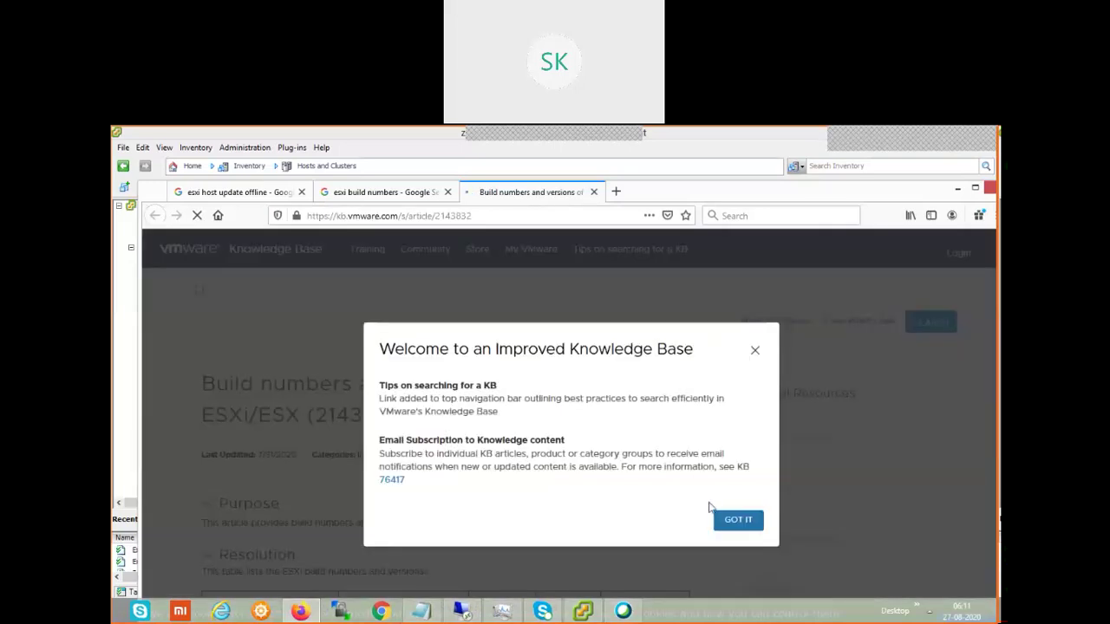
{"action": "left_click", "coordinate": [739, 520]}
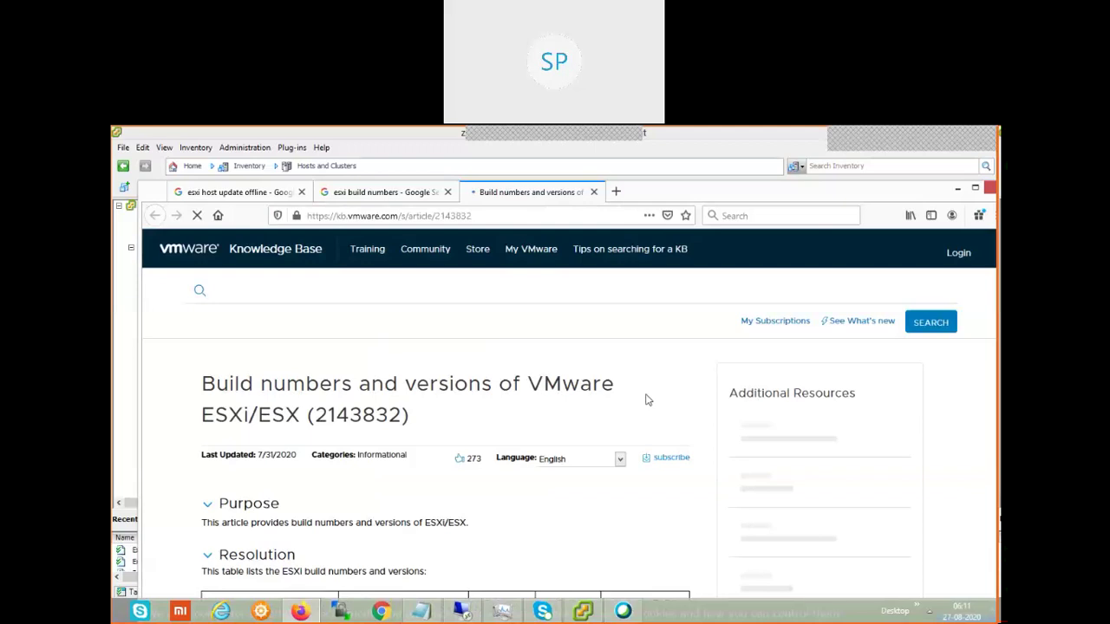
Find the ESXi 6.0 EP 25 row in the version table and highlight its version and build number.
{"action": "scroll", "coordinate": [646, 400], "scroll_direction": "down", "scroll_amount": 5}
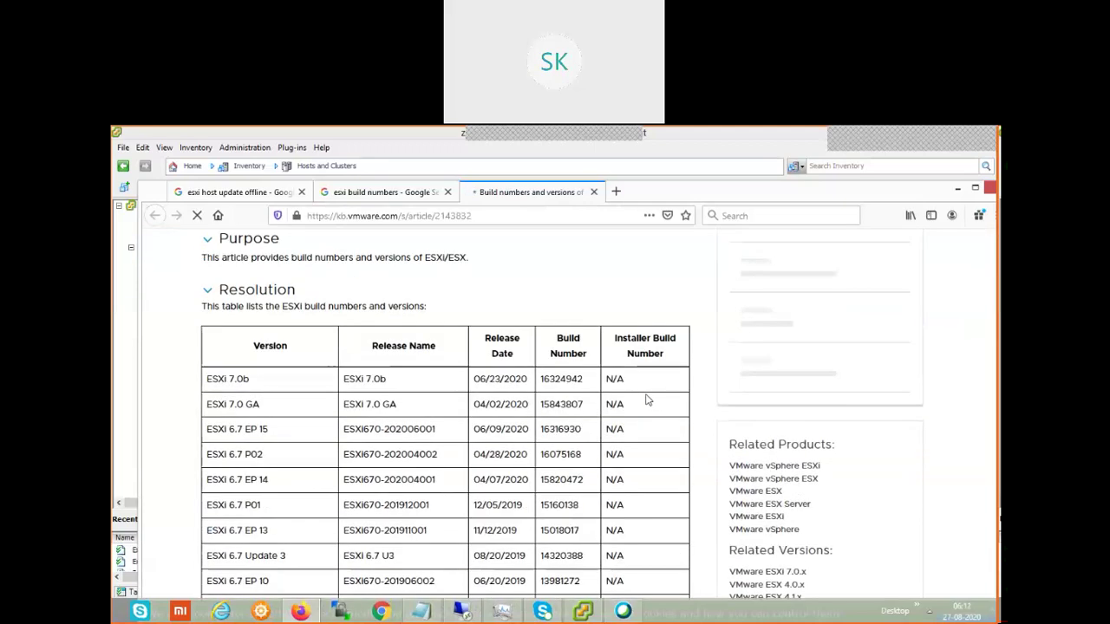
{"action": "scroll", "coordinate": [646, 400], "scroll_direction": "down", "scroll_amount": 4}
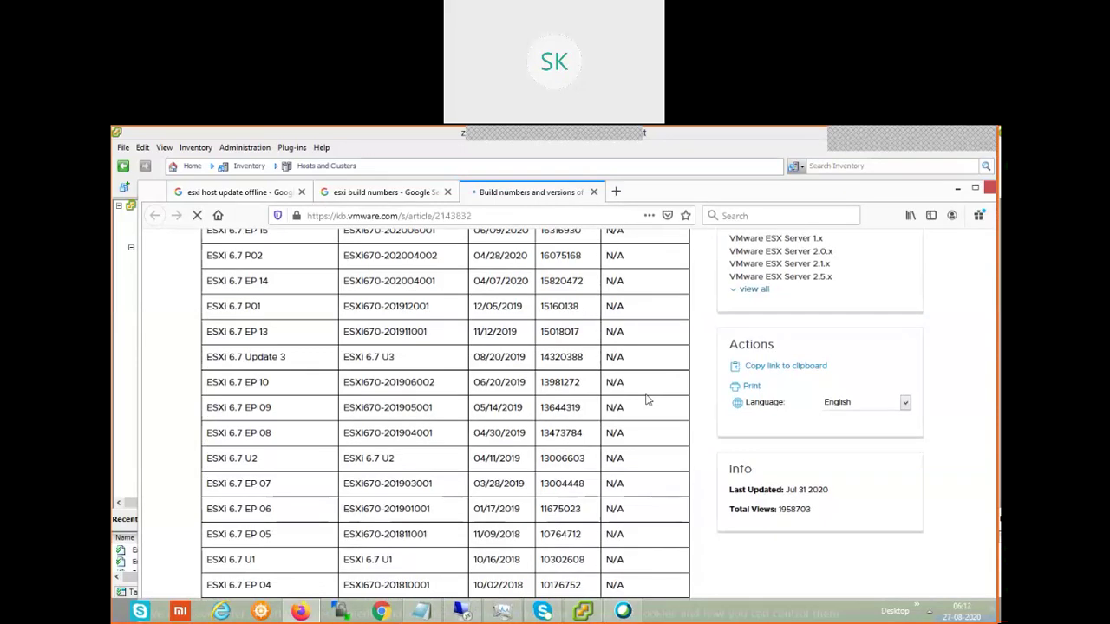
{"action": "scroll", "coordinate": [646, 400], "scroll_direction": "down", "scroll_amount": 9}
{"action": "scroll", "coordinate": [646, 400], "scroll_direction": "down", "scroll_amount": 5}
{"action": "scroll", "coordinate": [646, 400], "scroll_direction": "down", "scroll_amount": 5}
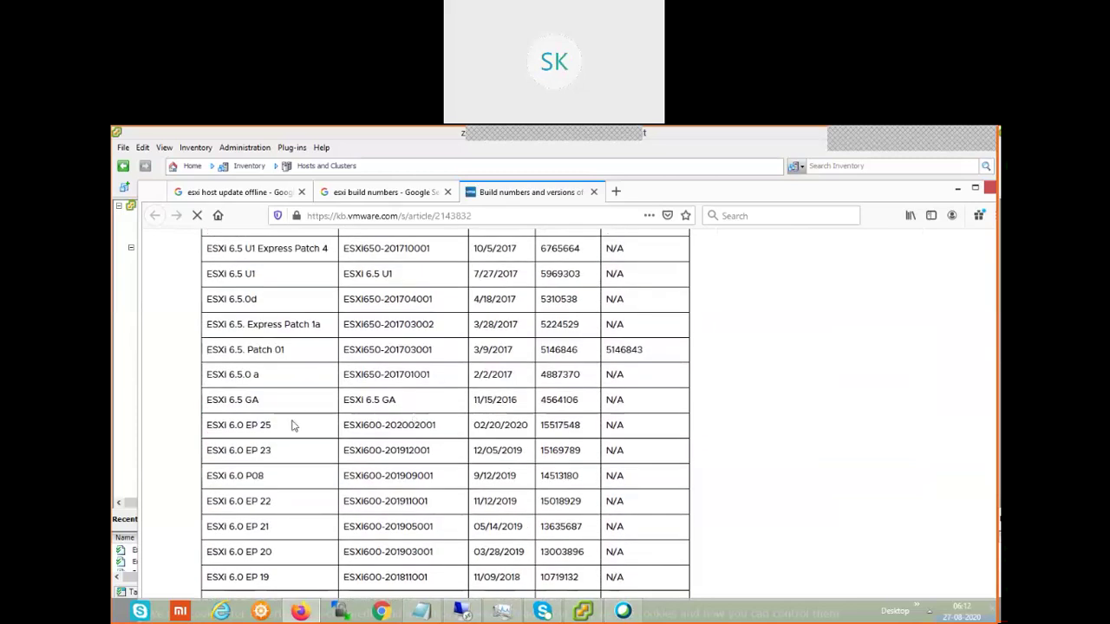
{"action": "left_click_drag", "start_coordinate": [231, 425], "coordinate": [272, 425]}
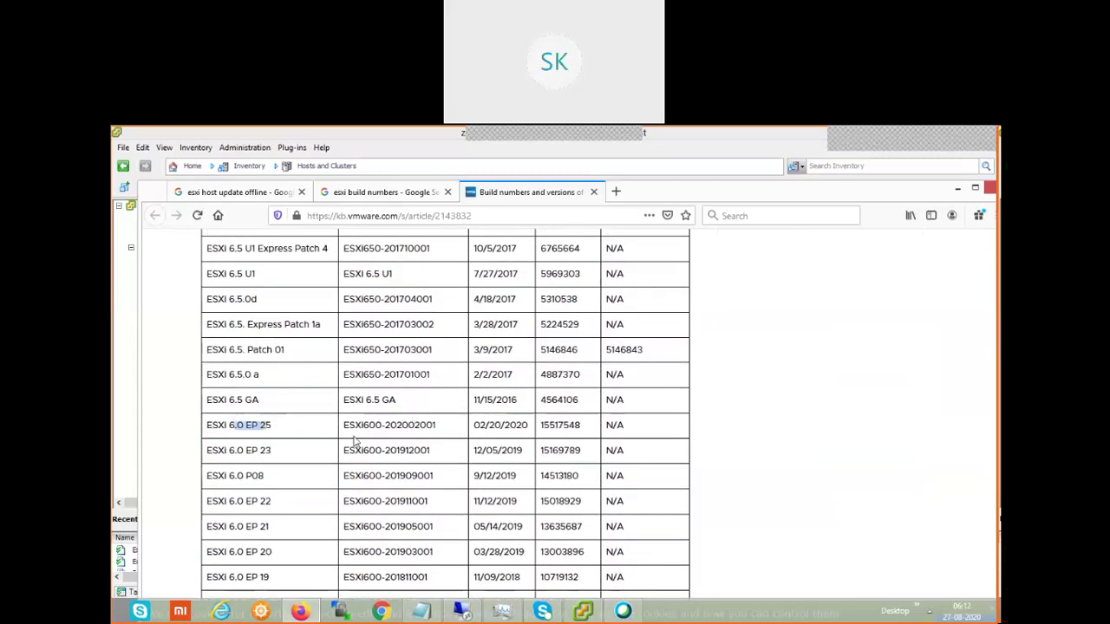
{"action": "left_click_drag", "start_coordinate": [590, 431], "coordinate": [543, 427]}
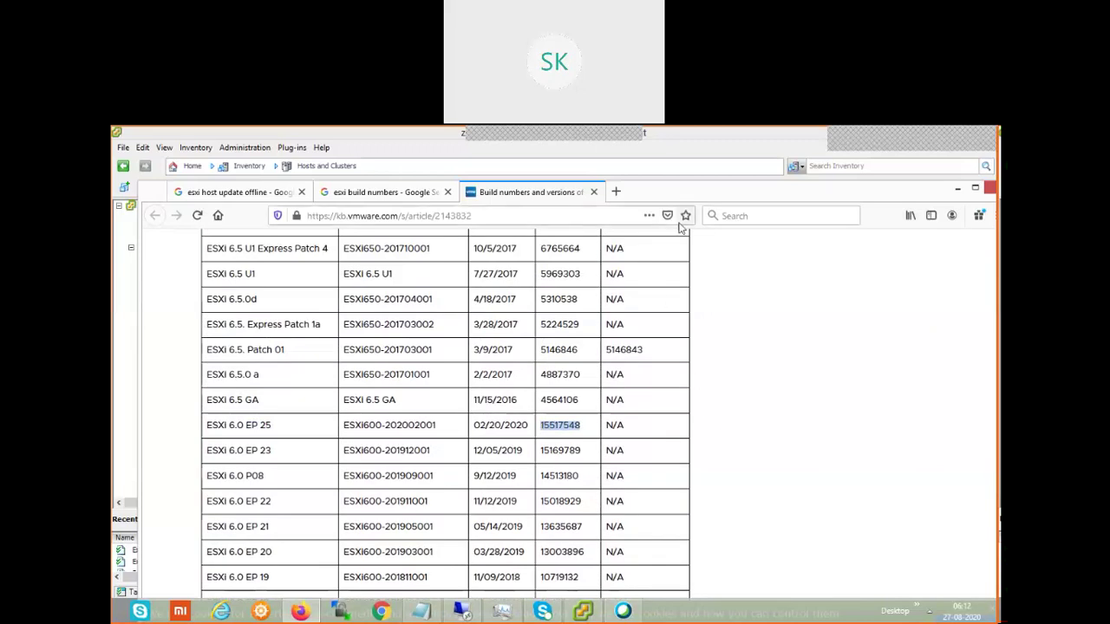
Switch back to the vSphere Client and view the details of labesxi3's datastore1 (2) in its storage configuration.
{"action": "left_click", "coordinate": [581, 612]}
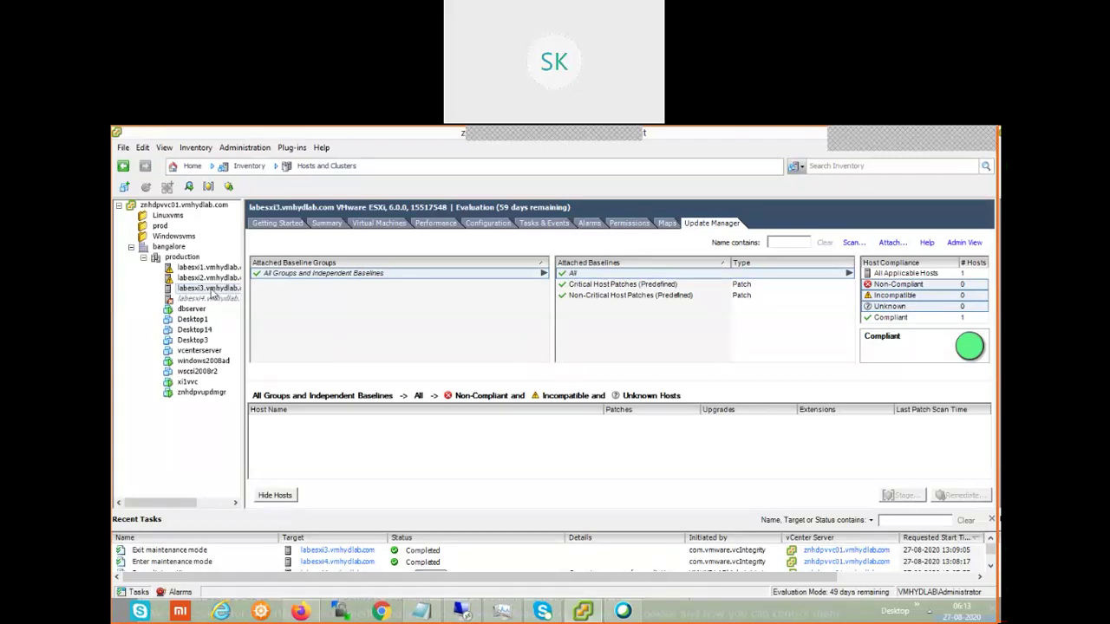
{"action": "left_click", "coordinate": [509, 224]}
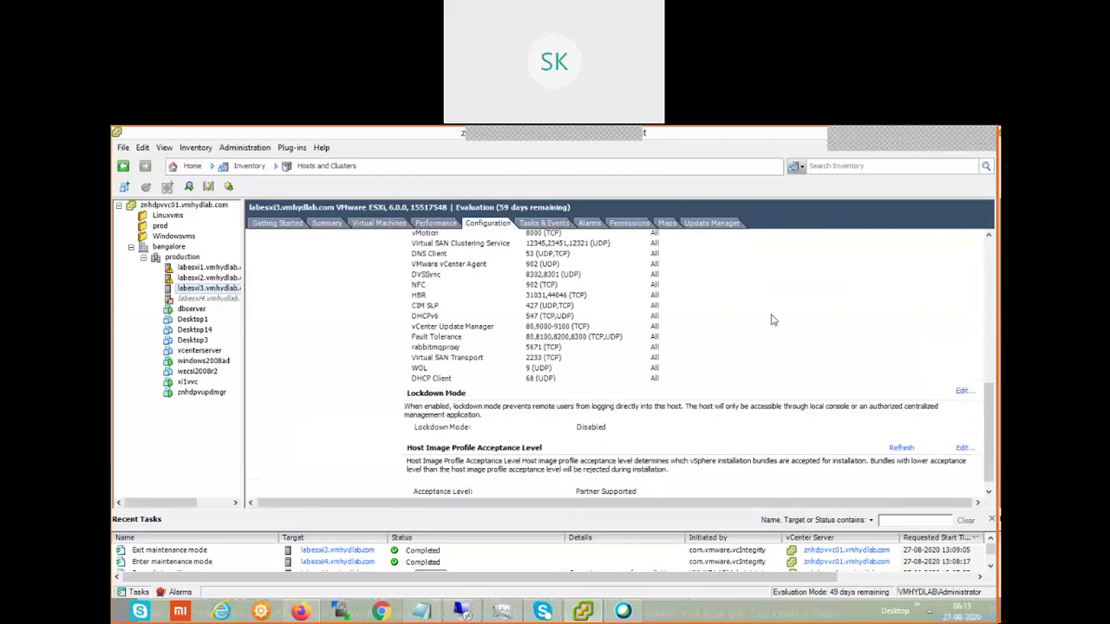
{"action": "left_click_drag", "start_coordinate": [993, 425], "coordinate": [993, 258]}
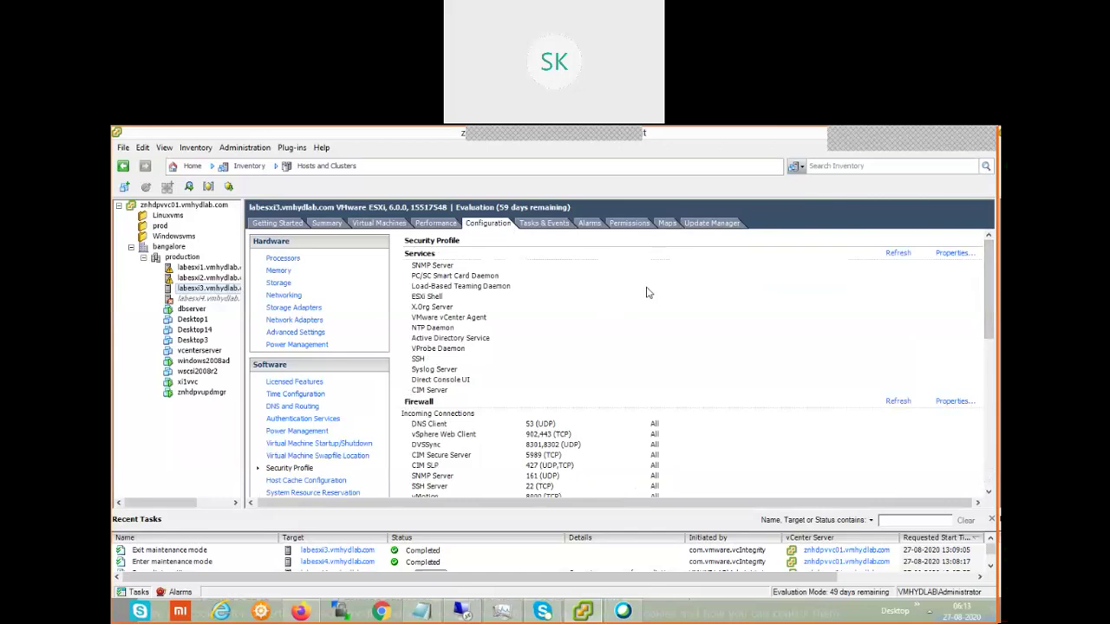
{"action": "left_click", "coordinate": [285, 285]}
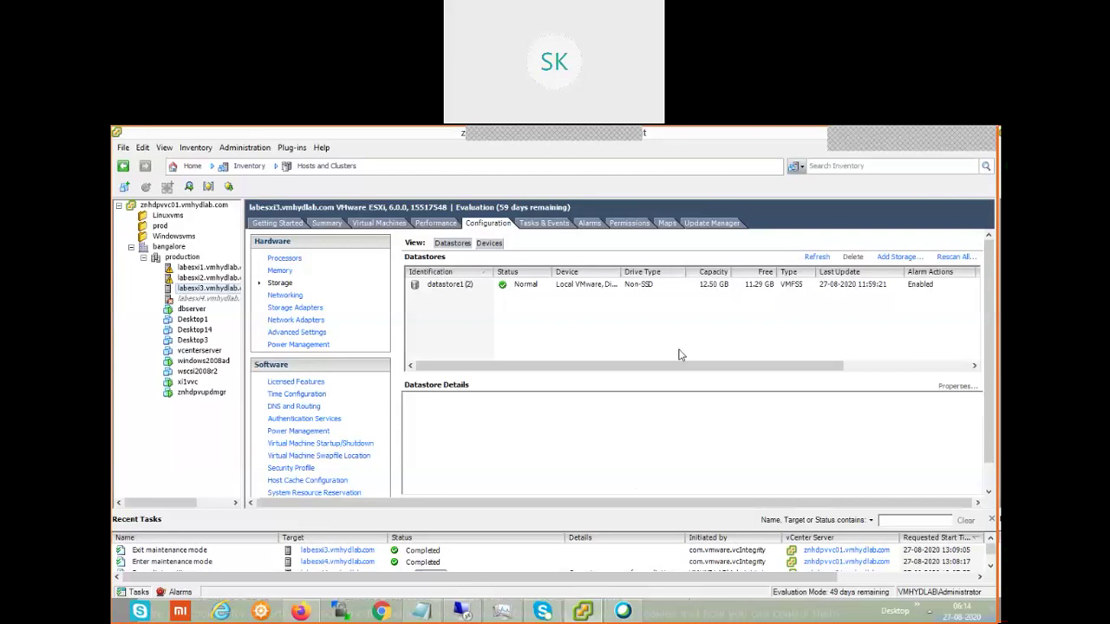
{"action": "left_click", "coordinate": [564, 286]}
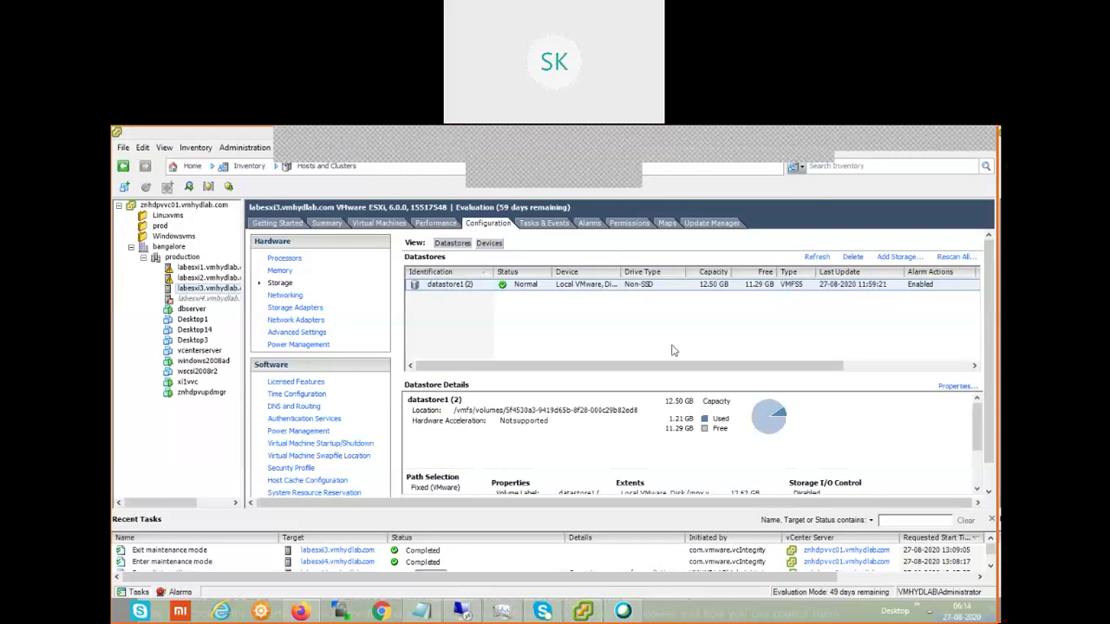
{"action": "left_click_drag", "start_coordinate": [754, 373], "coordinate": [574, 374]}
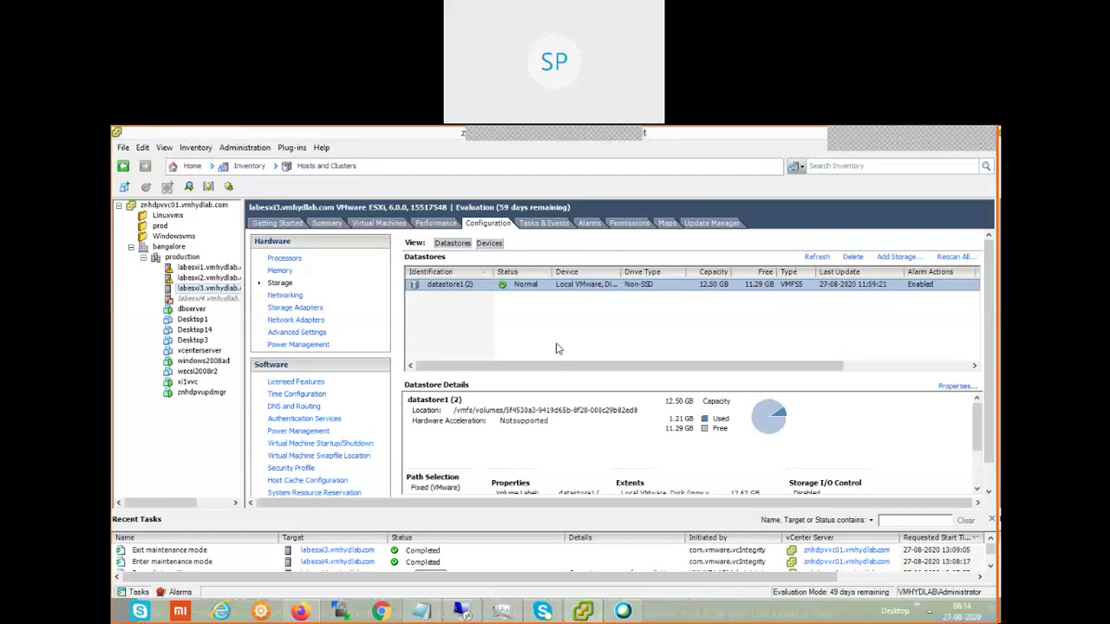
Add a software iSCSI adapter to labesxi3's storage adapters.
{"action": "left_click", "coordinate": [299, 308]}
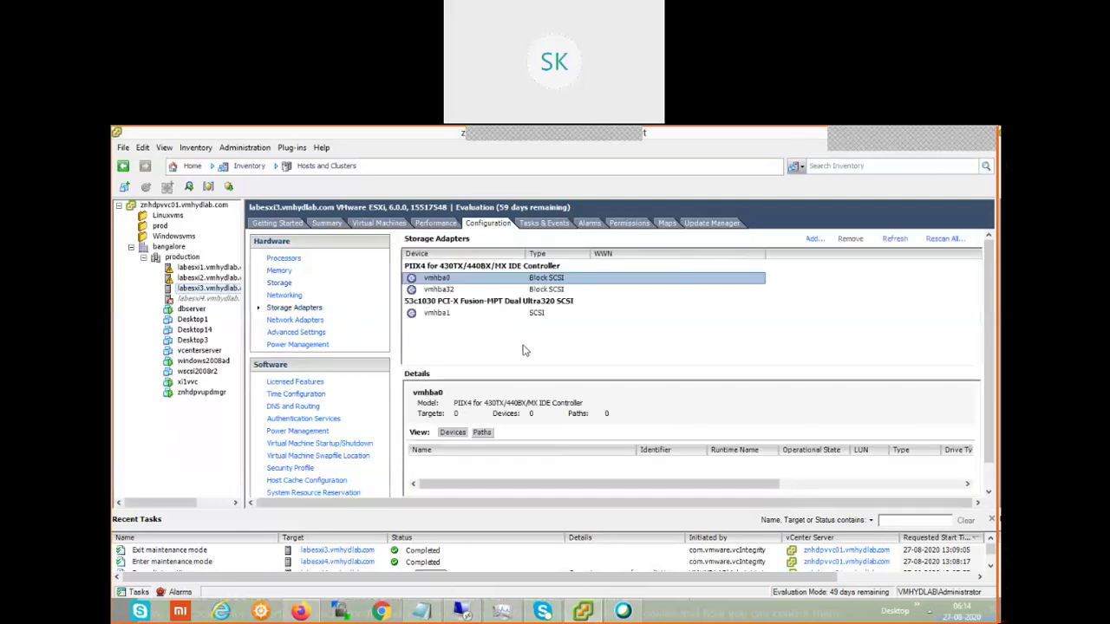
{"action": "left_click", "coordinate": [812, 239]}
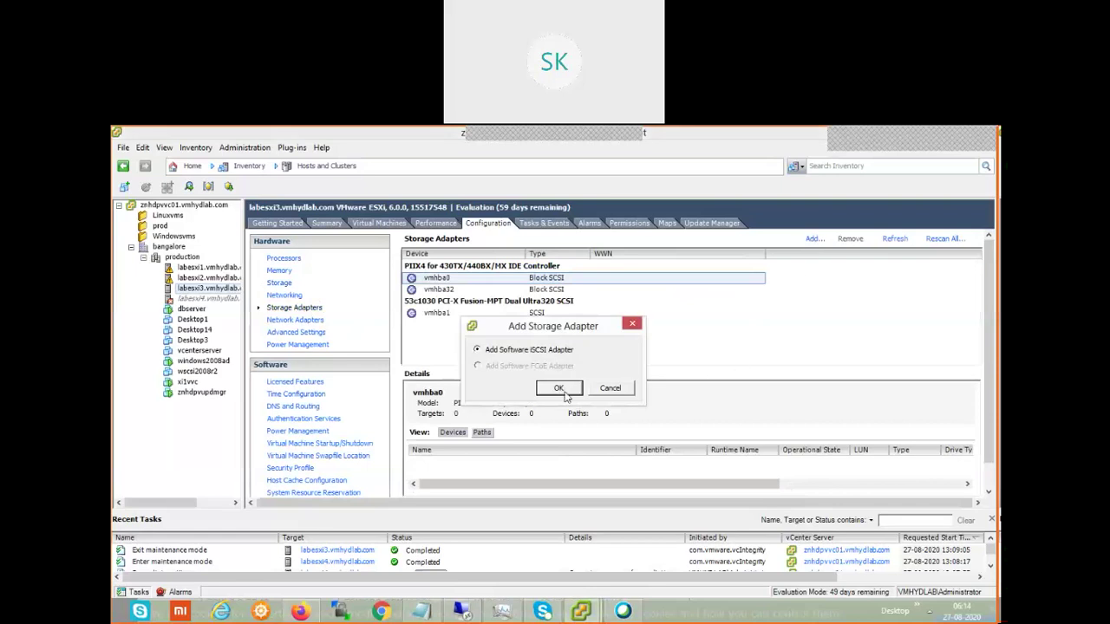
{"action": "left_click", "coordinate": [562, 391]}
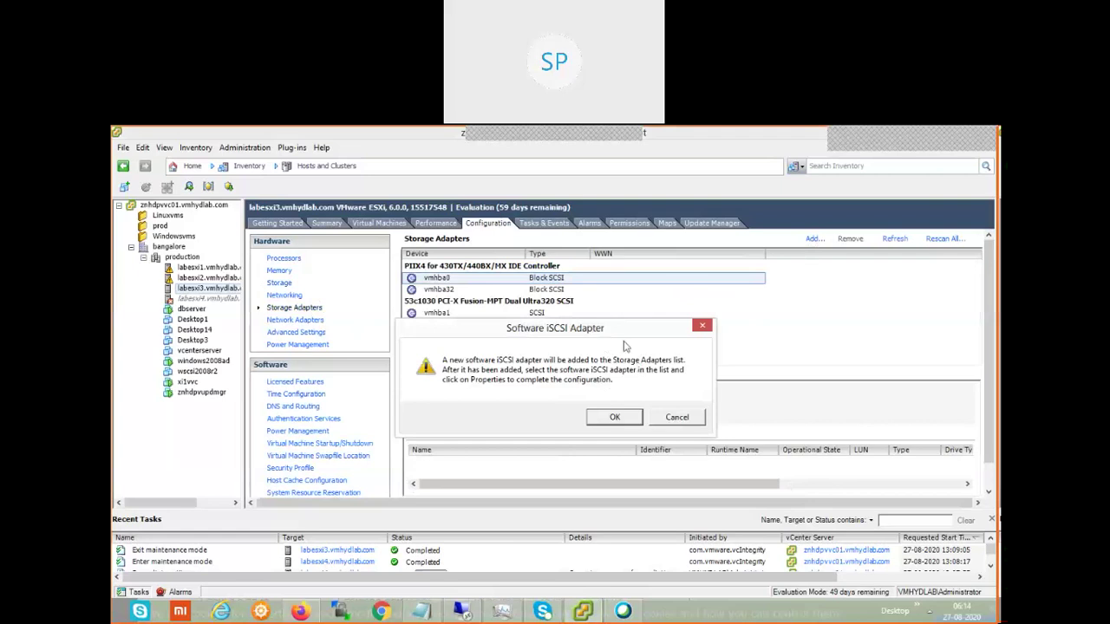
{"action": "left_click_drag", "start_coordinate": [616, 328], "coordinate": [508, 323]}
{"action": "left_click", "coordinate": [638, 404]}
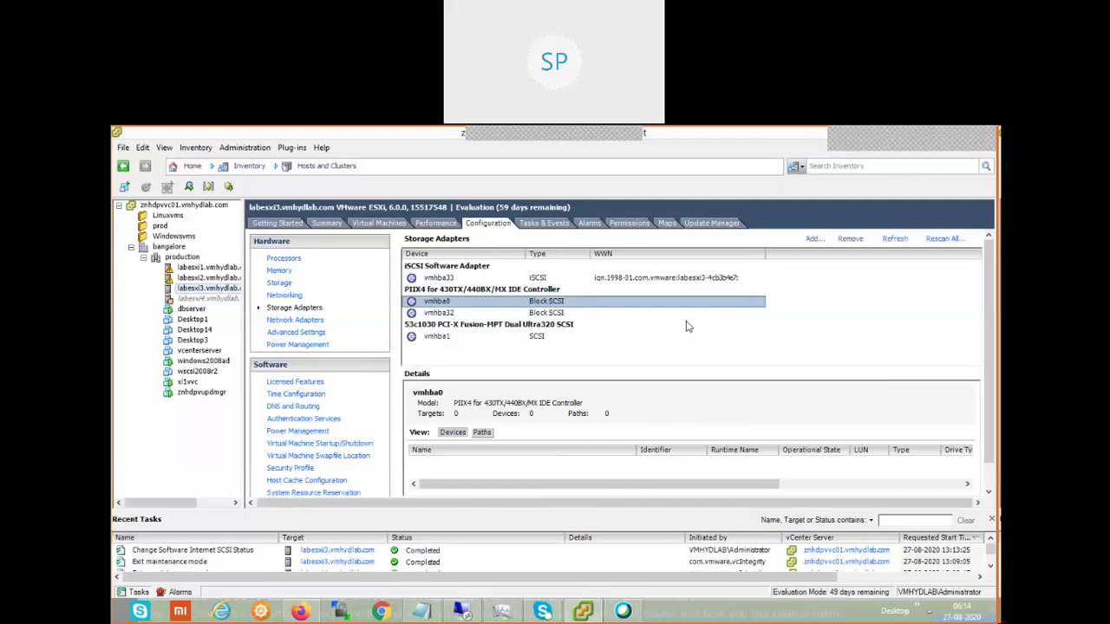
Open the properties of the iSCSI software adapter vmhba33.
{"action": "left_click", "coordinate": [500, 279]}
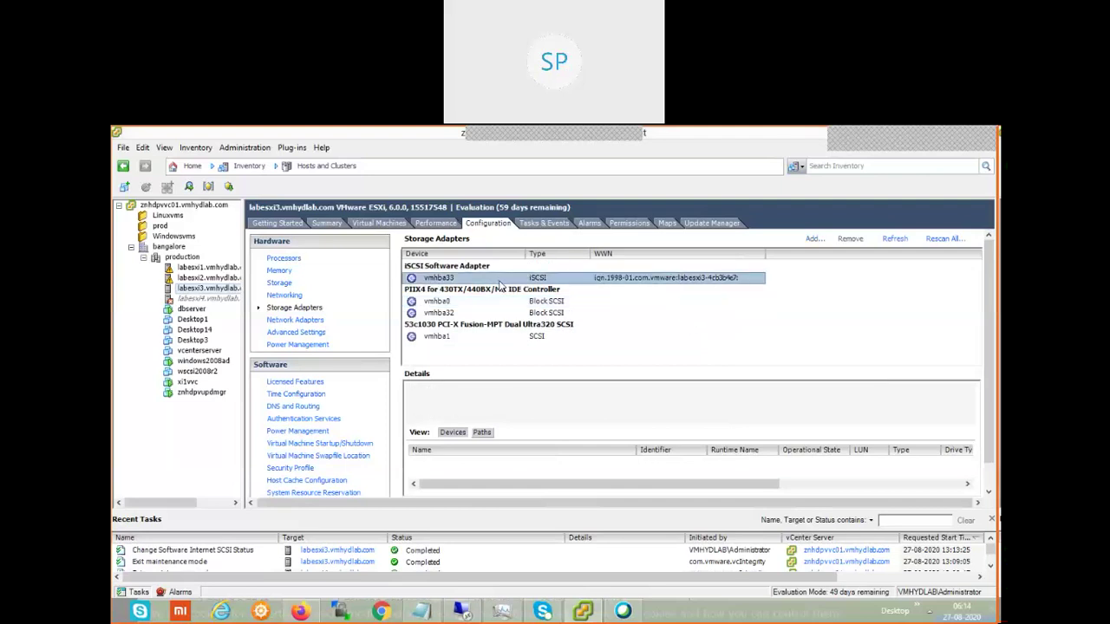
{"action": "right_click", "coordinate": [501, 284]}
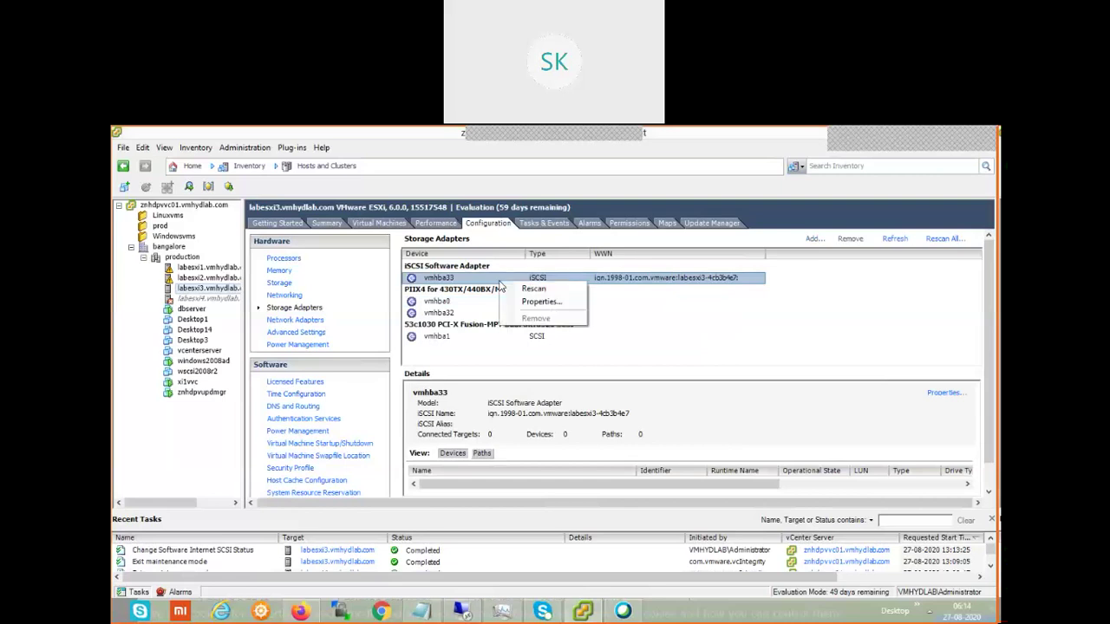
{"action": "left_click", "coordinate": [538, 303]}
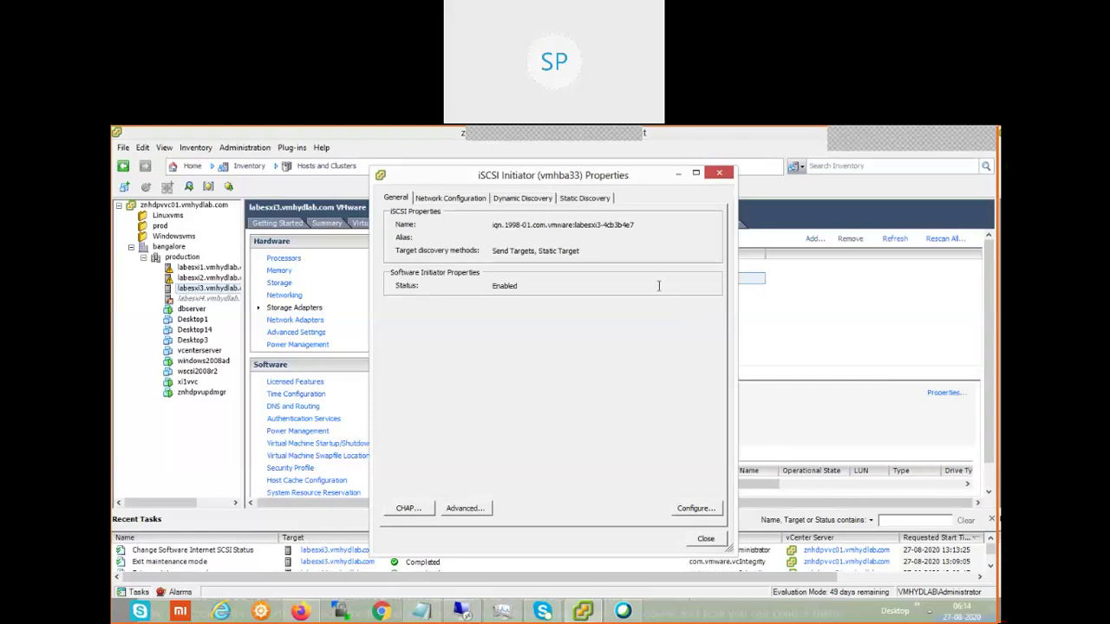
Add iSCSI server 192.168.0.42 on port 3260 as a dynamic discovery send target for the vmhba33 initiator.
{"action": "left_click", "coordinate": [526, 200]}
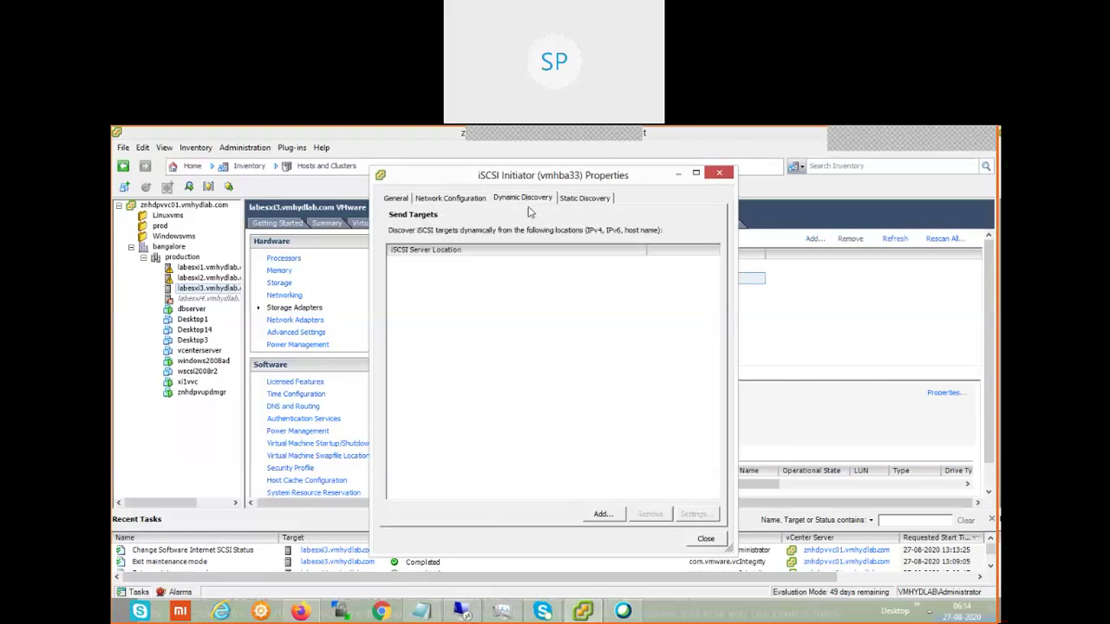
{"action": "left_click", "coordinate": [603, 515]}
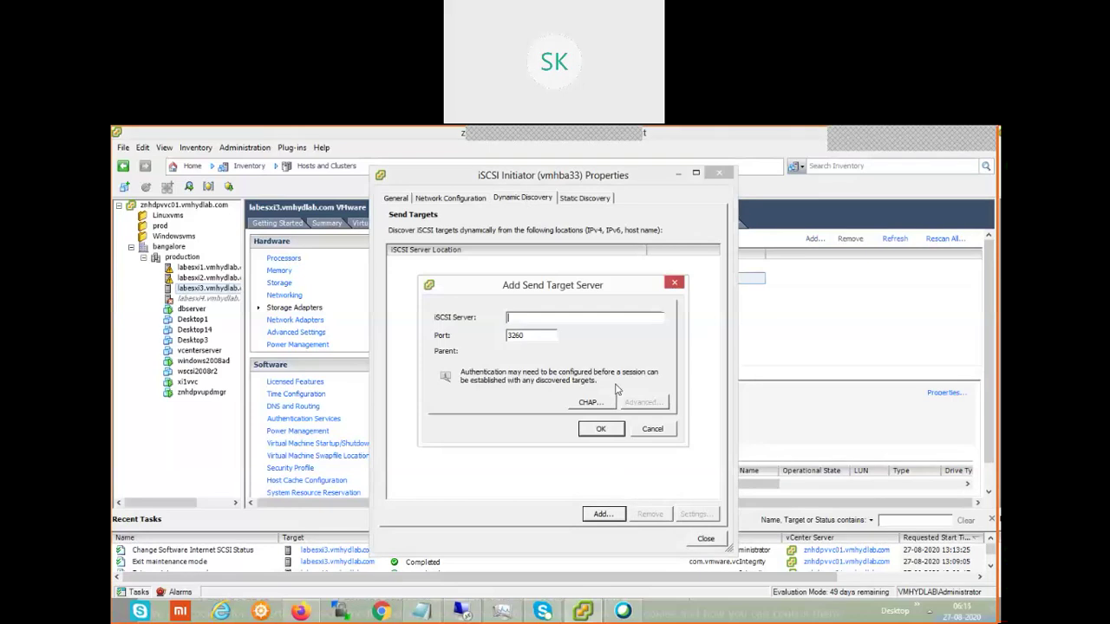
{"action": "type", "text": "192.168.0.41"}
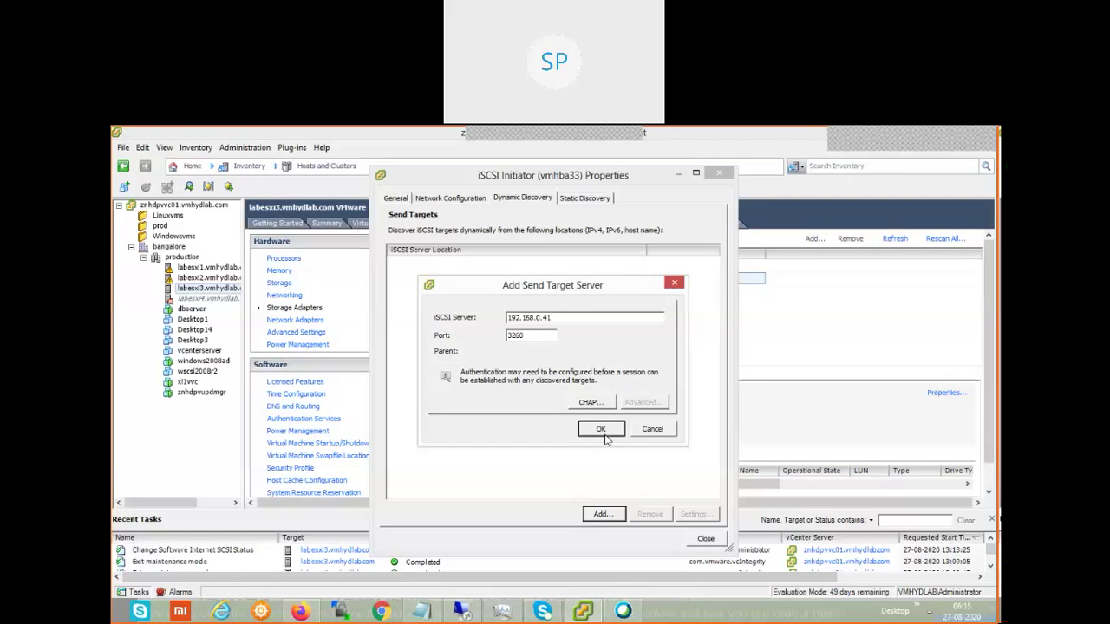
{"action": "key", "text": "BackSpace"}
{"action": "type", "text": "2"}
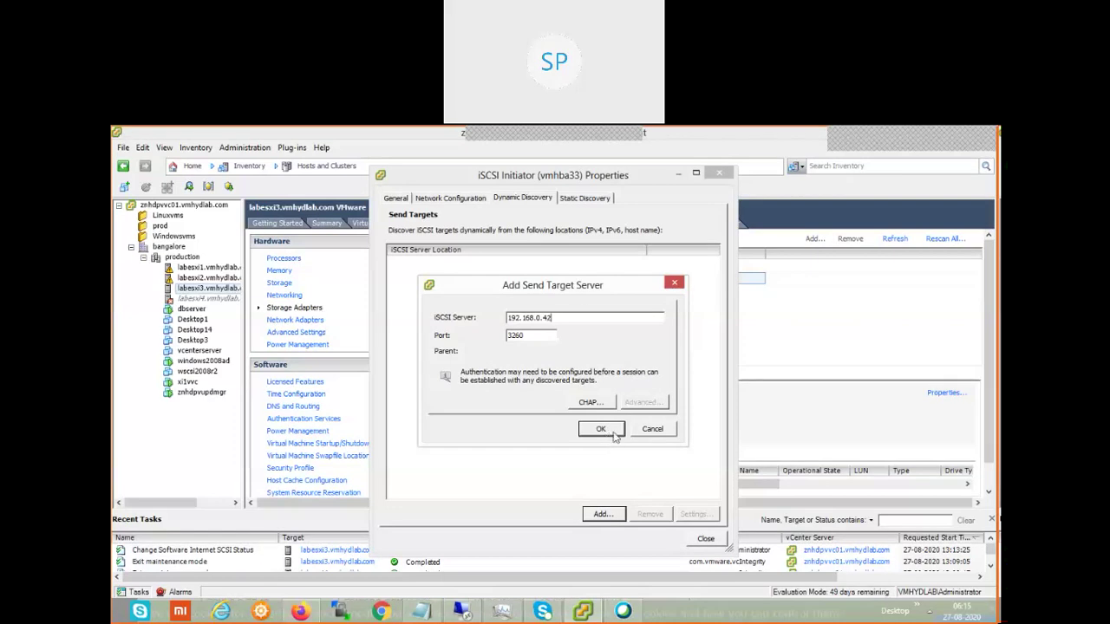
{"action": "left_click", "coordinate": [463, 612]}
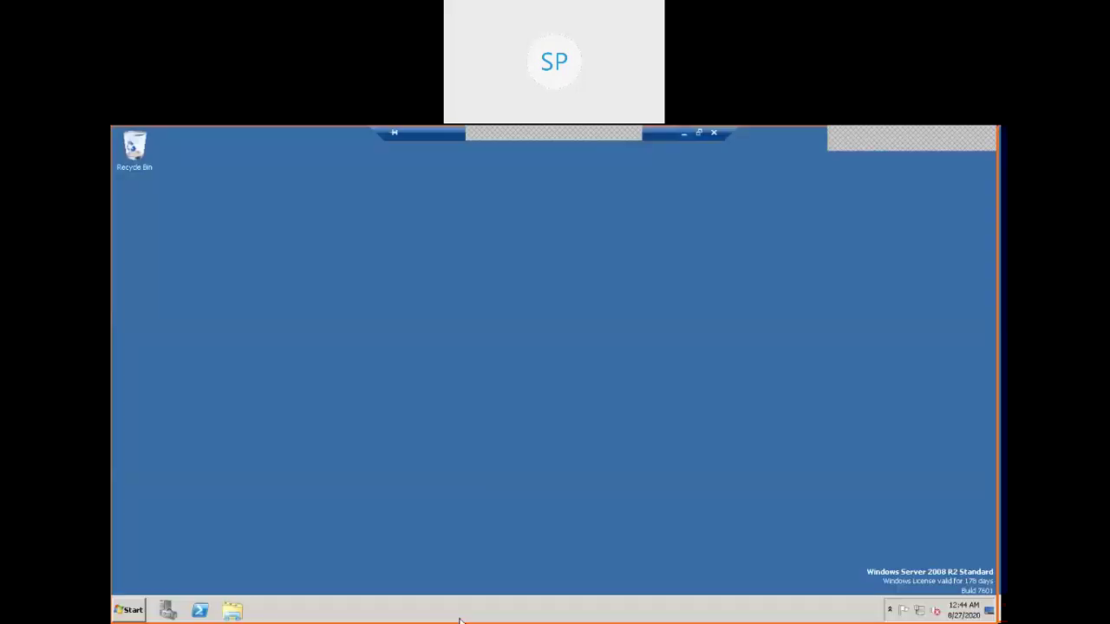
{"action": "double_click", "coordinate": [422, 137]}
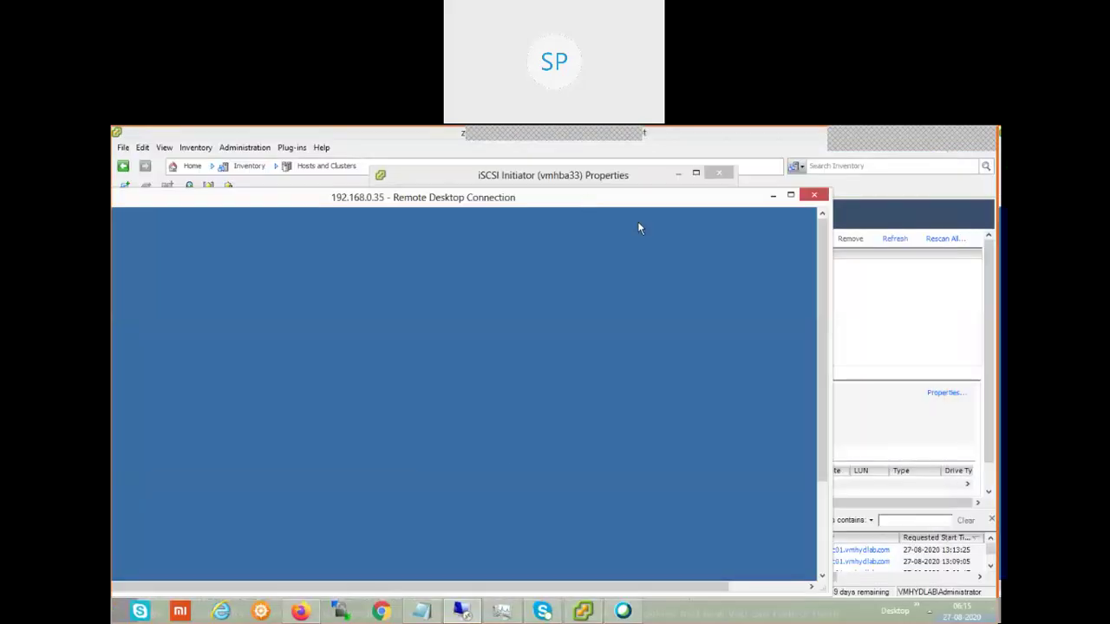
{"action": "left_click", "coordinate": [773, 196]}
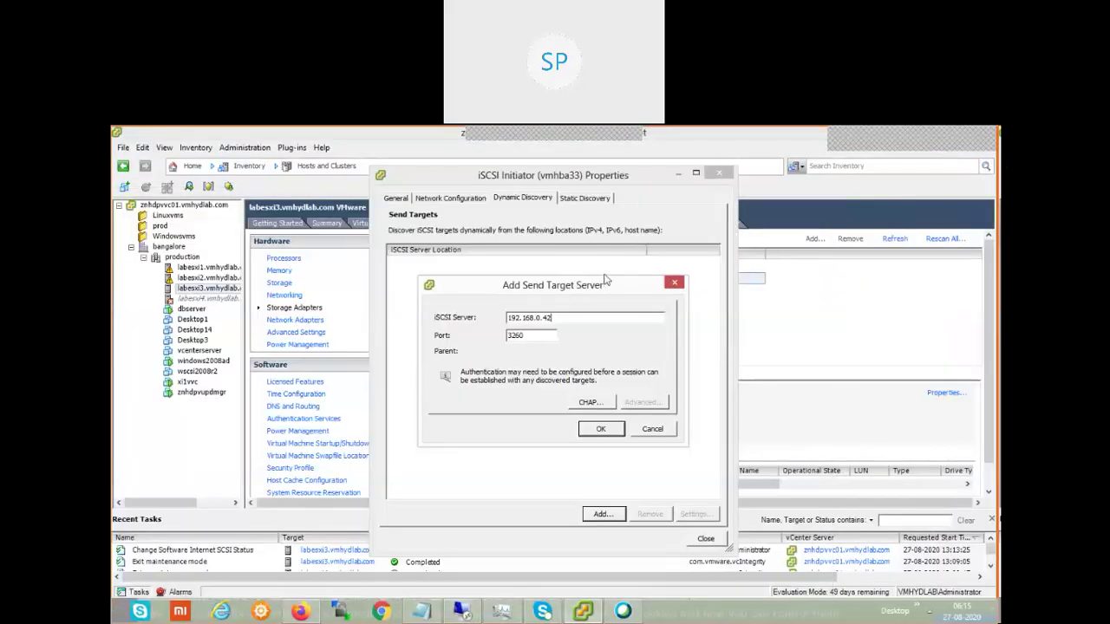
{"action": "left_click", "coordinate": [603, 430]}
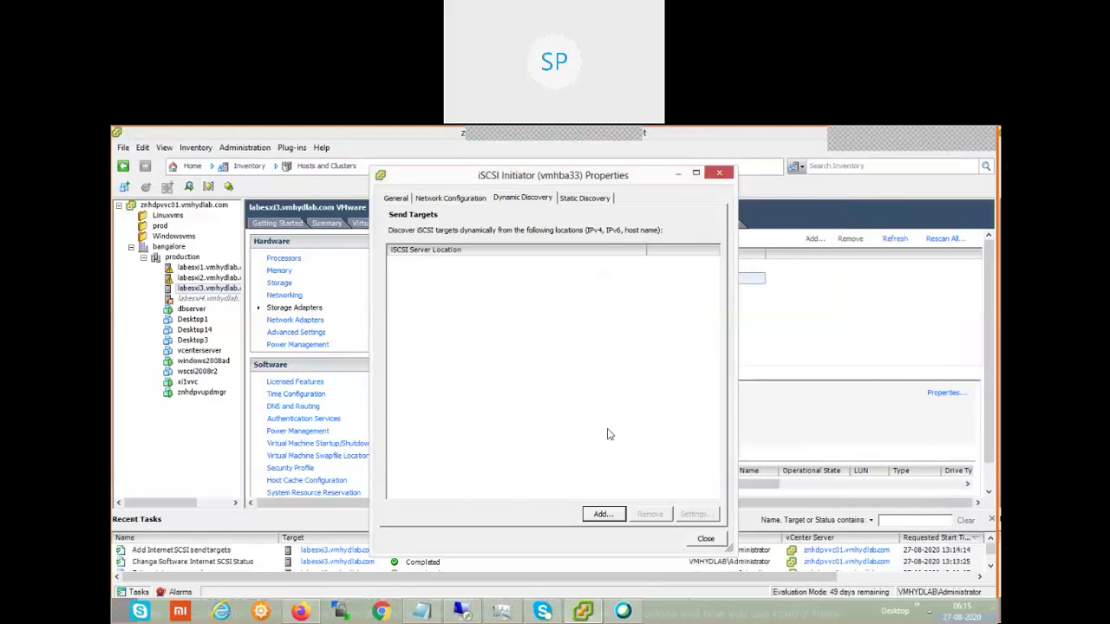
{"action": "left_click", "coordinate": [420, 612]}
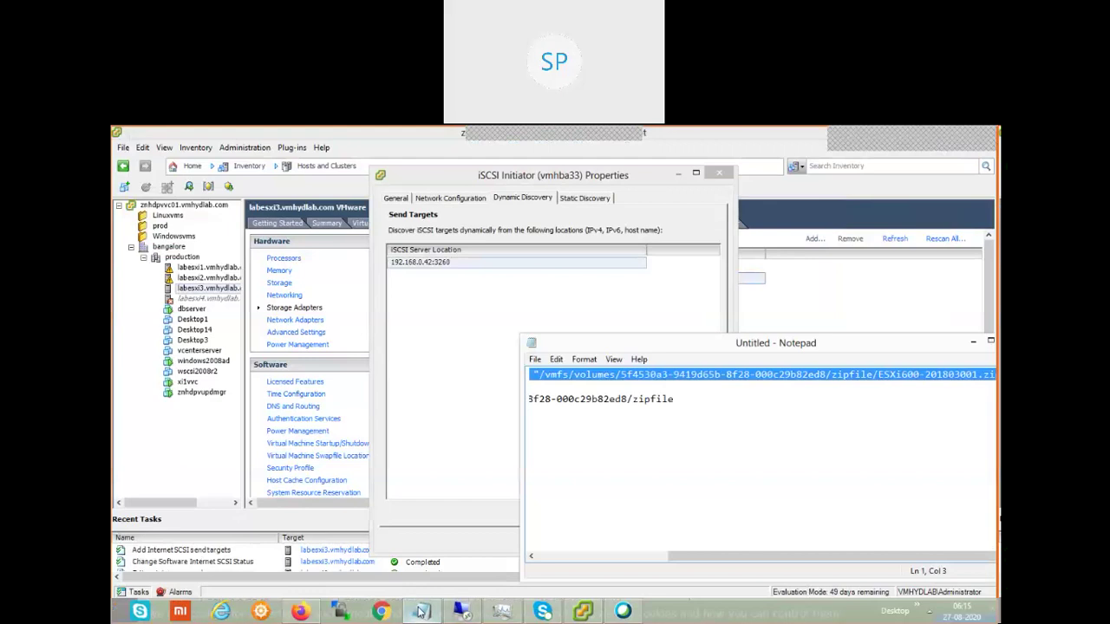
{"action": "left_click", "coordinate": [421, 613]}
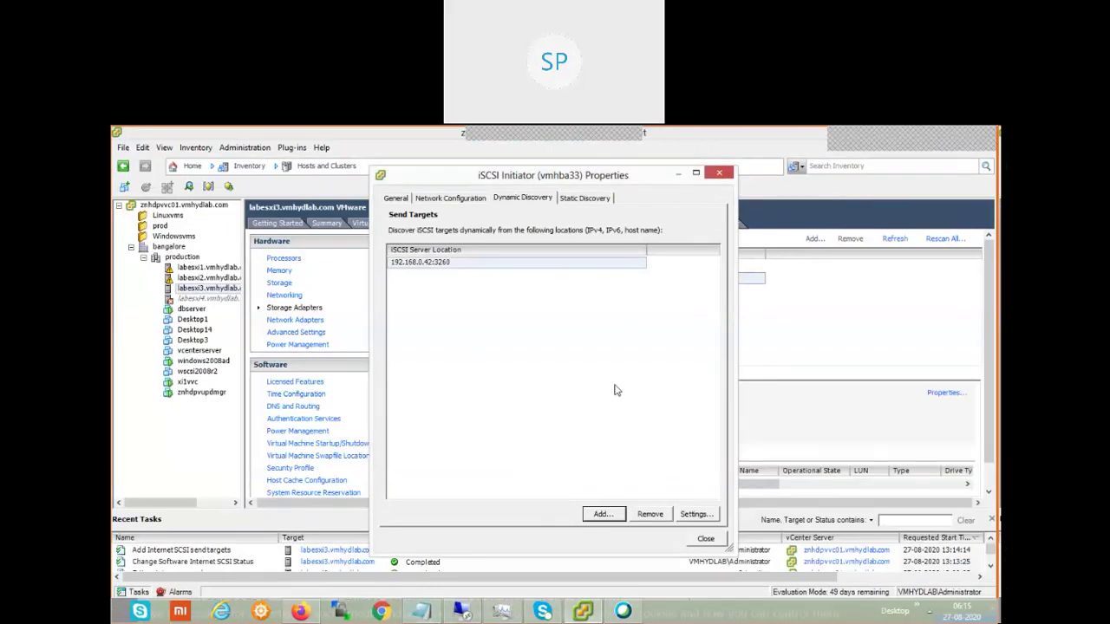
Close the initiator properties with a rescan of the host bus adapter, and display labesxi3's datastores.
{"action": "left_click", "coordinate": [706, 539]}
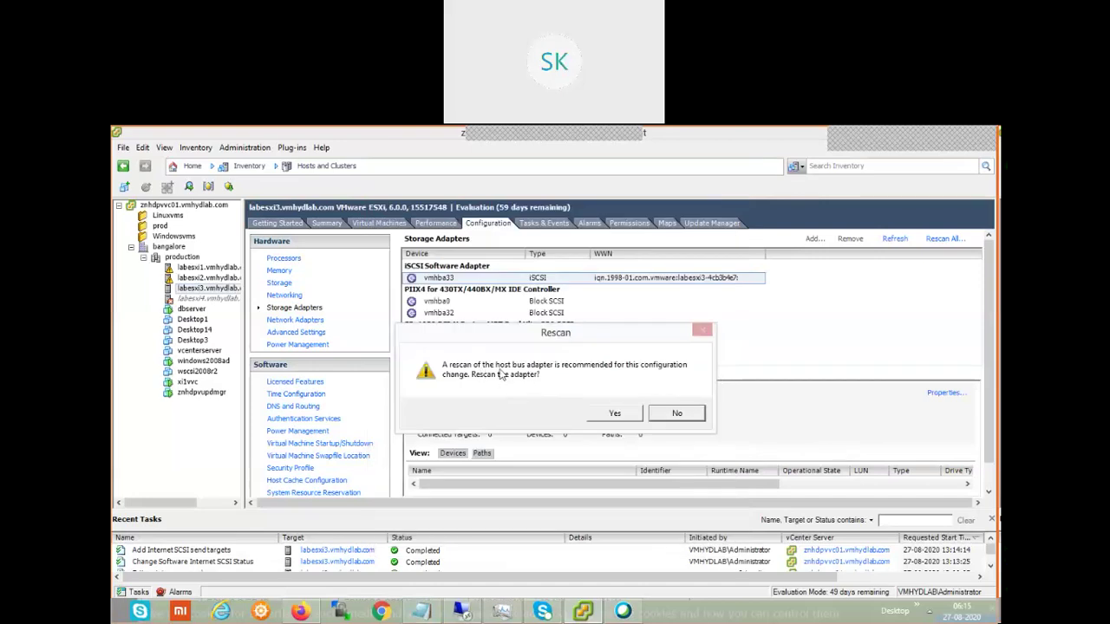
{"action": "left_click", "coordinate": [615, 413]}
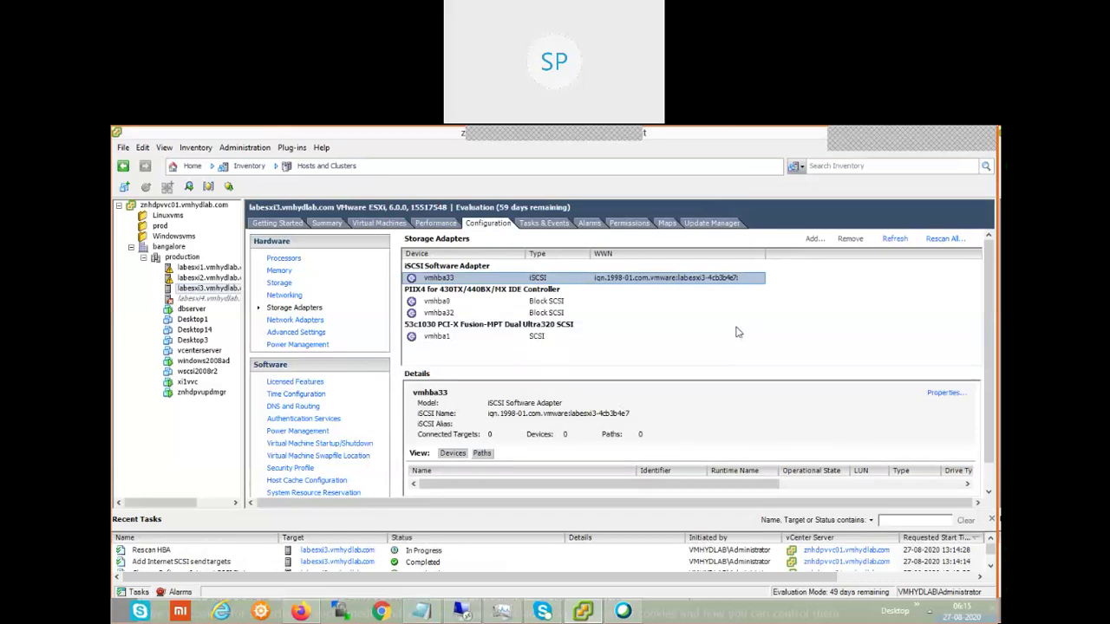
{"action": "left_click", "coordinate": [311, 310]}
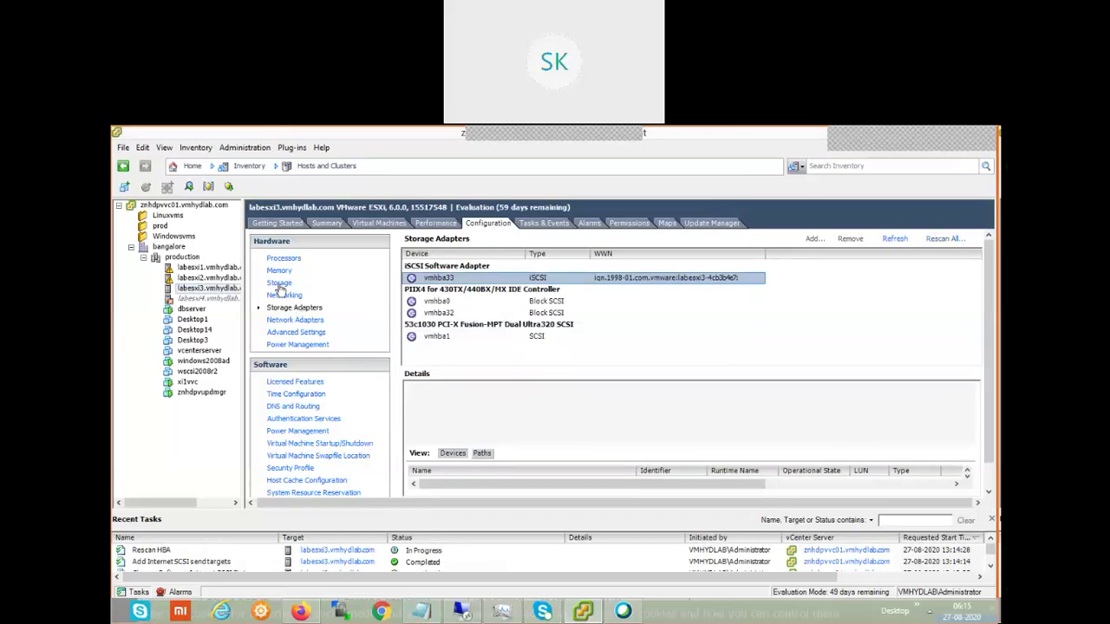
{"action": "left_click", "coordinate": [279, 283]}
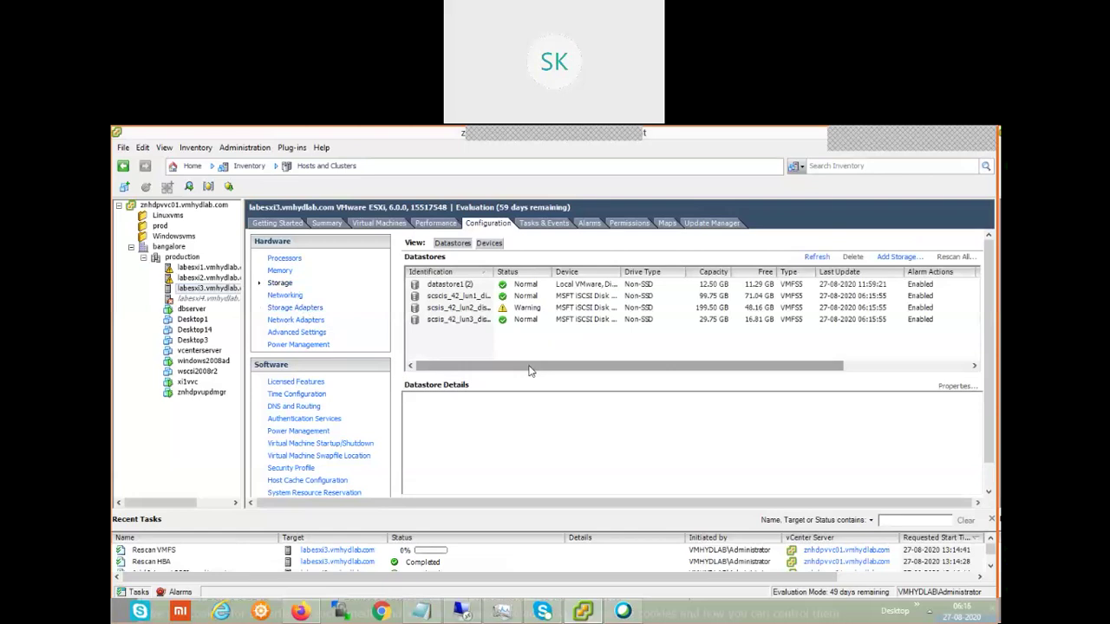
Examine the Hard disk 1 settings of the virtual machine Desktop1 without changing them, and view its summary.
{"action": "left_click", "coordinate": [193, 319]}
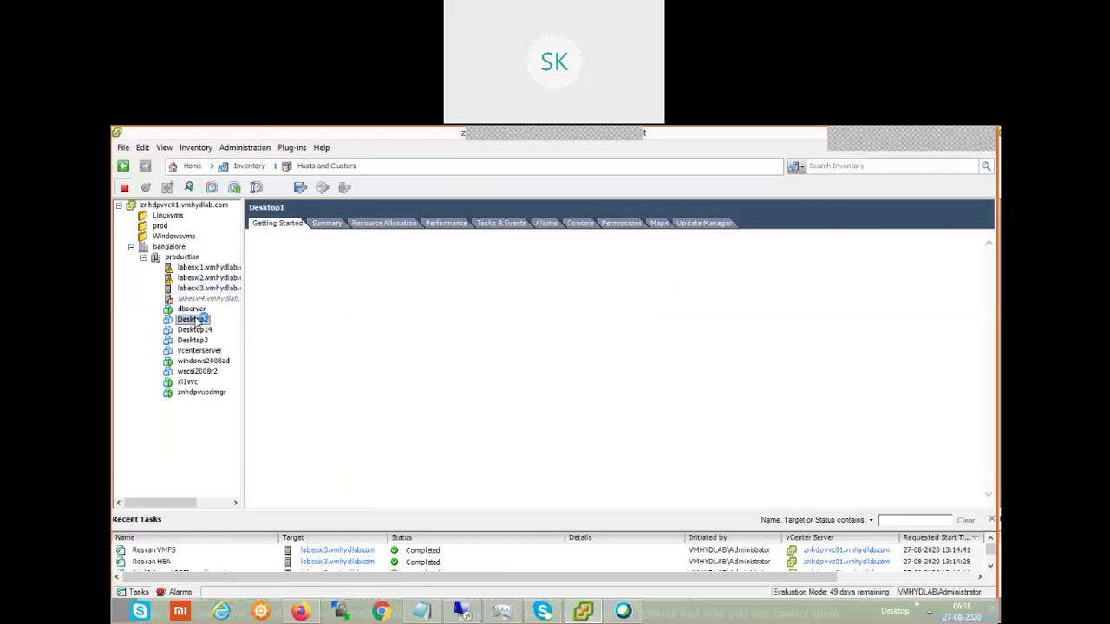
{"action": "right_click", "coordinate": [197, 322]}
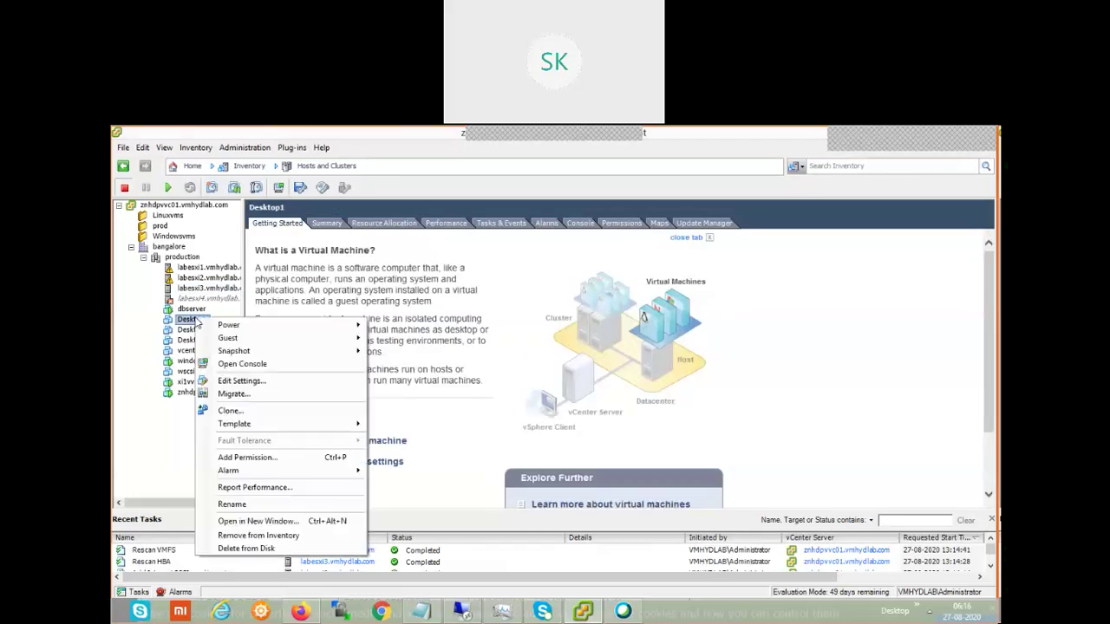
{"action": "left_click", "coordinate": [265, 382]}
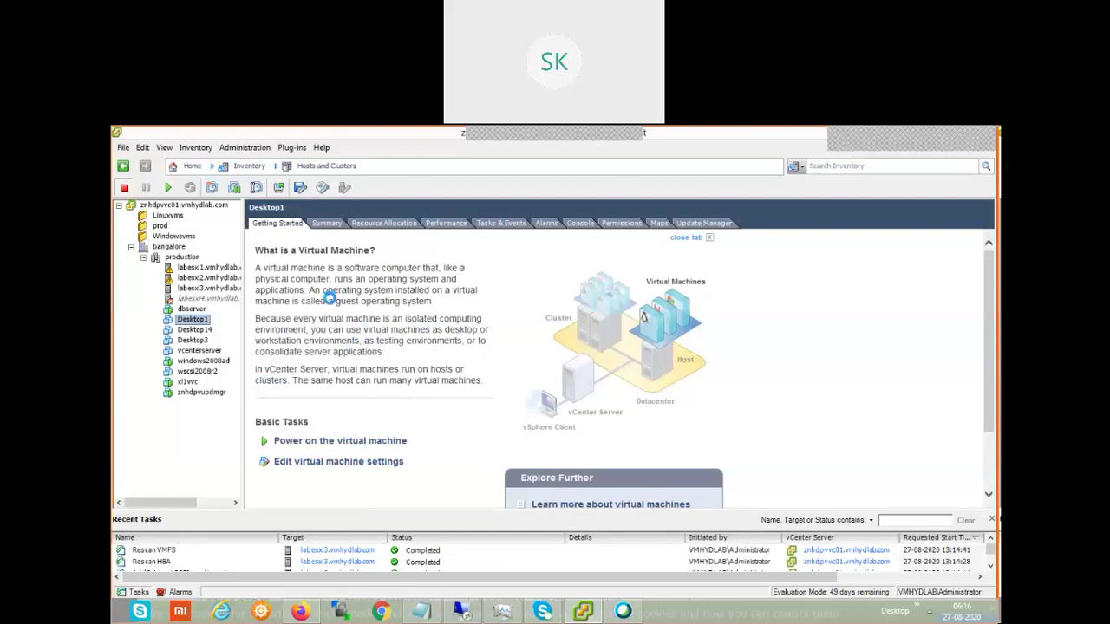
{"action": "key", "text": "Return"}
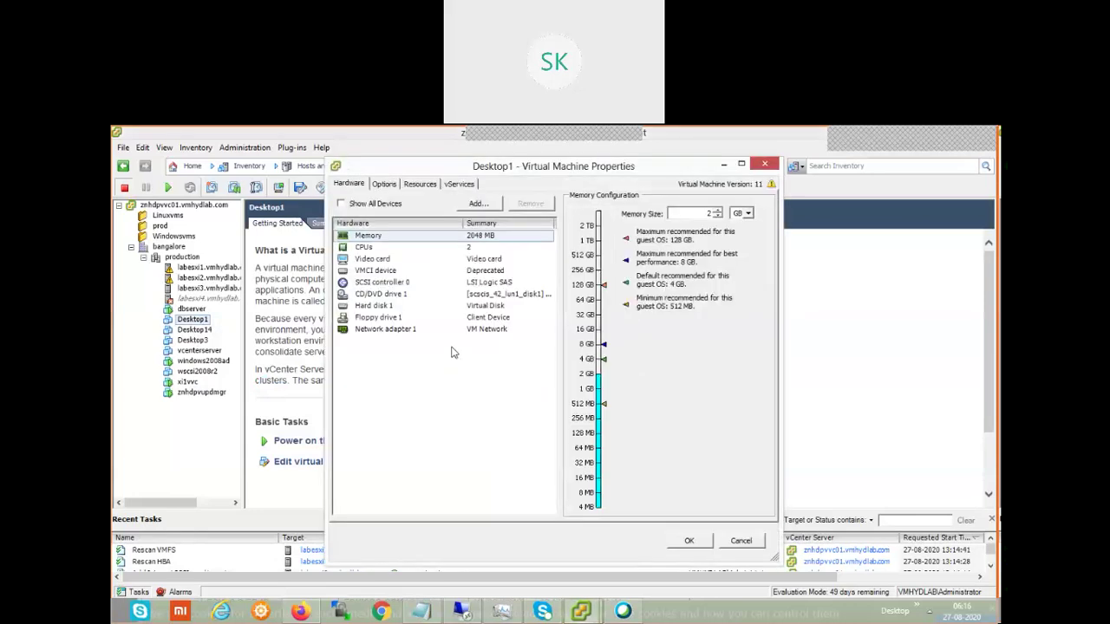
{"action": "left_click", "coordinate": [380, 309]}
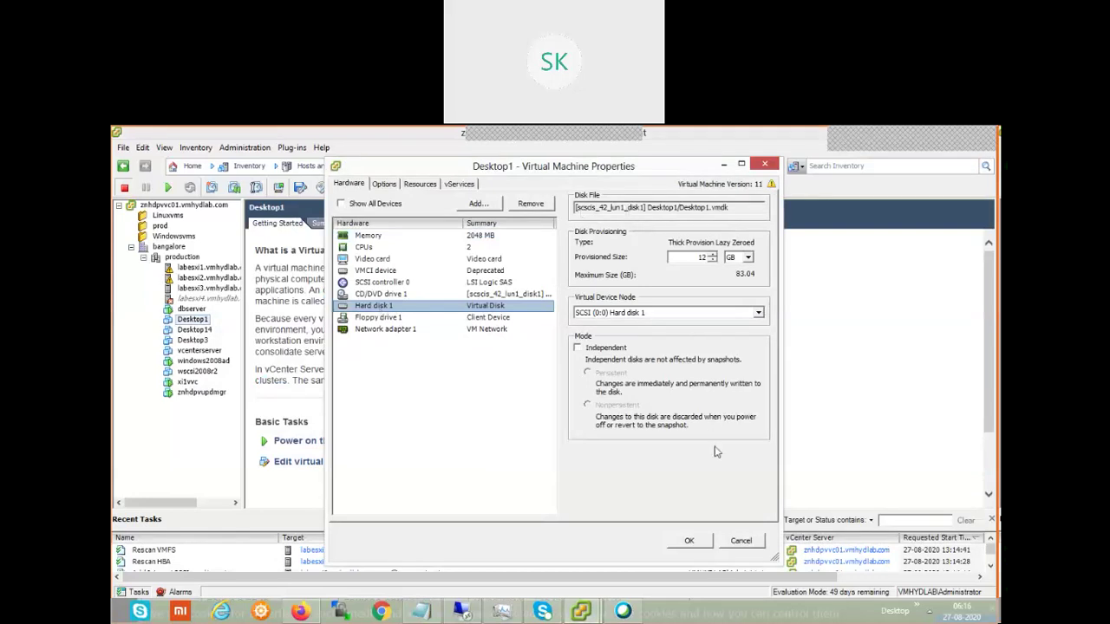
{"action": "left_click", "coordinate": [739, 541]}
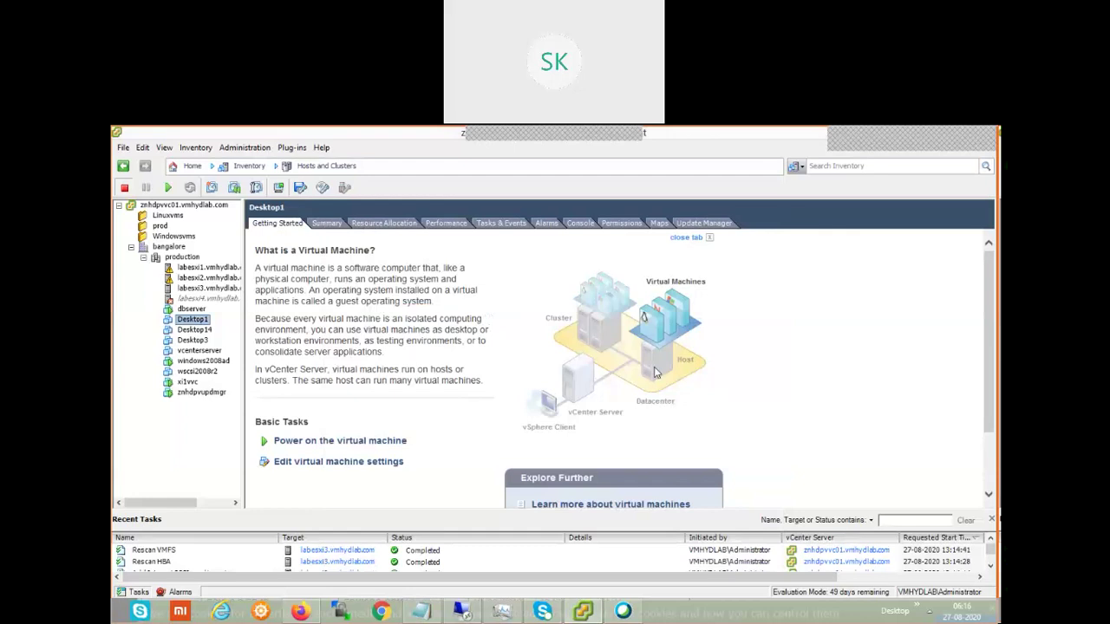
{"action": "left_click", "coordinate": [327, 224]}
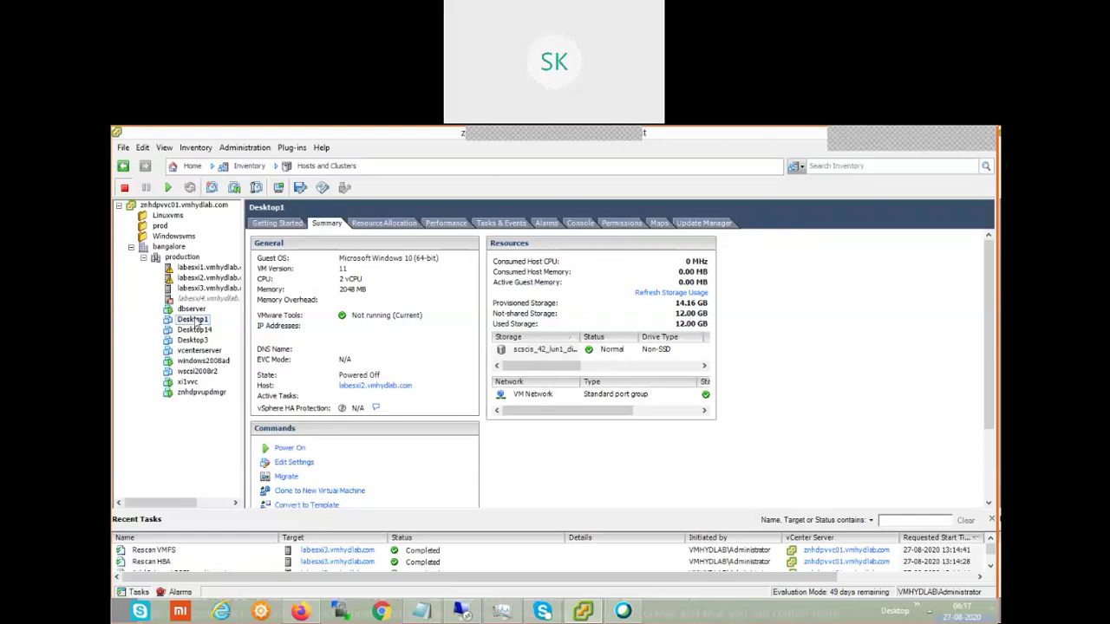
Migrate Desktop1 to host labesxi3.vmhydlab.com in the production cluster, changing only the host.
{"action": "right_click", "coordinate": [196, 322]}
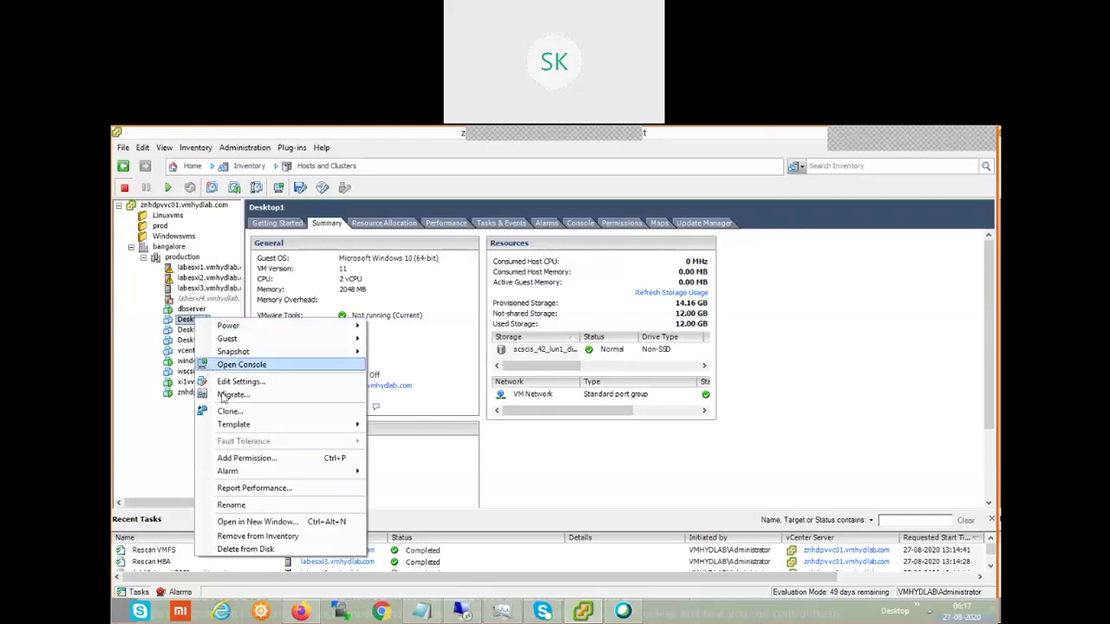
{"action": "left_click", "coordinate": [227, 394]}
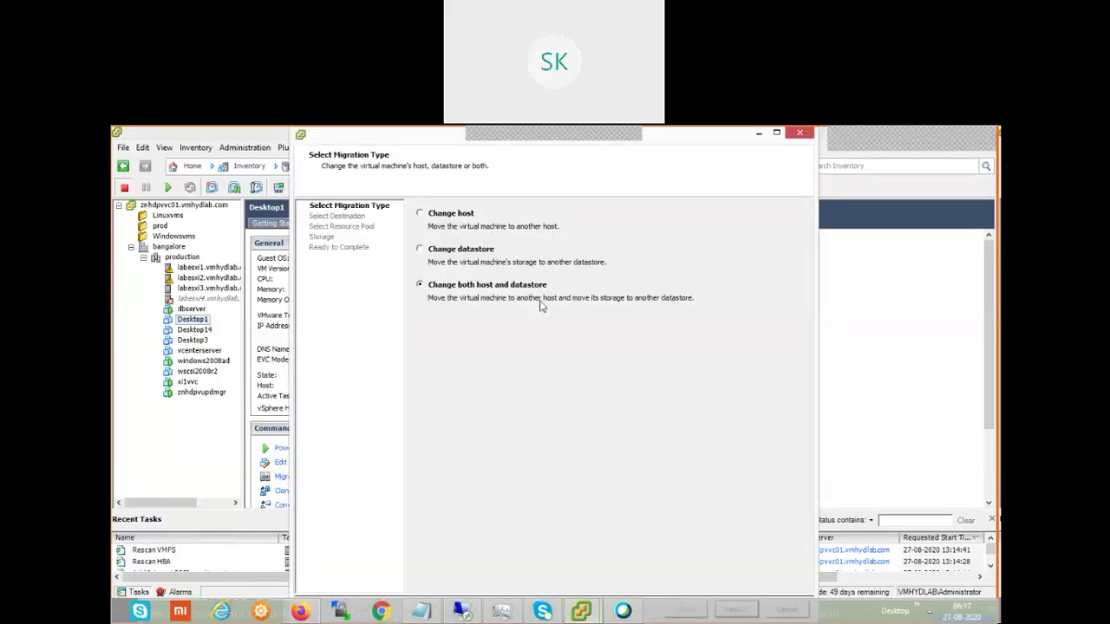
{"action": "left_click", "coordinate": [452, 217]}
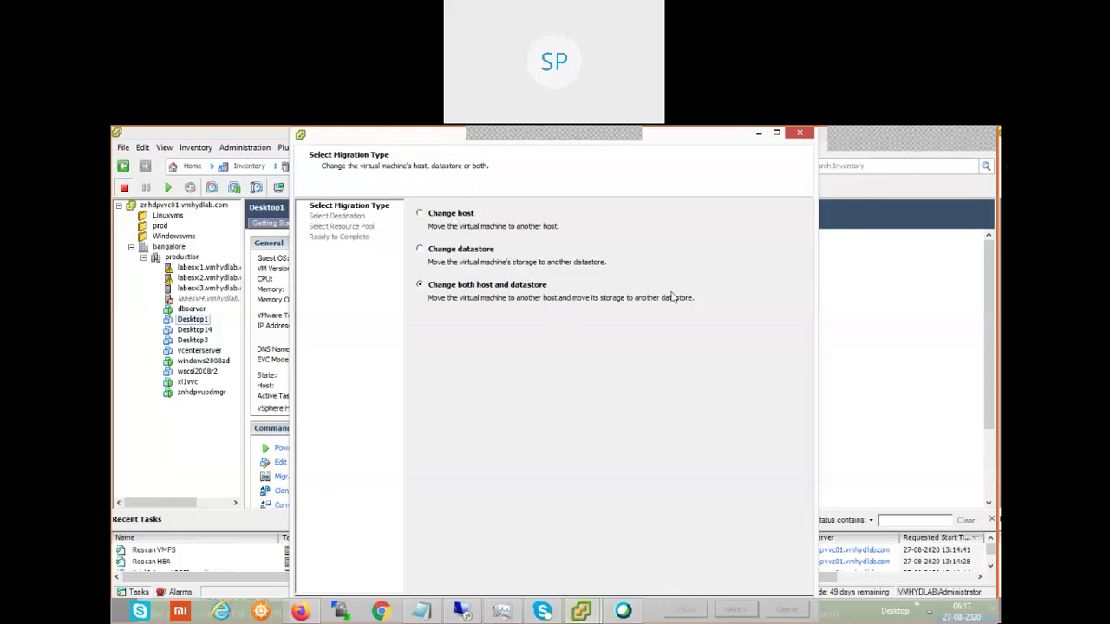
{"action": "mouse_move", "coordinate": [426, 133]}
{"action": "left_mouse_down"}
{"action": "mouse_move", "coordinate": [439, 186]}
{"action": "mouse_move", "coordinate": [423, 147]}
{"action": "left_mouse_up"}
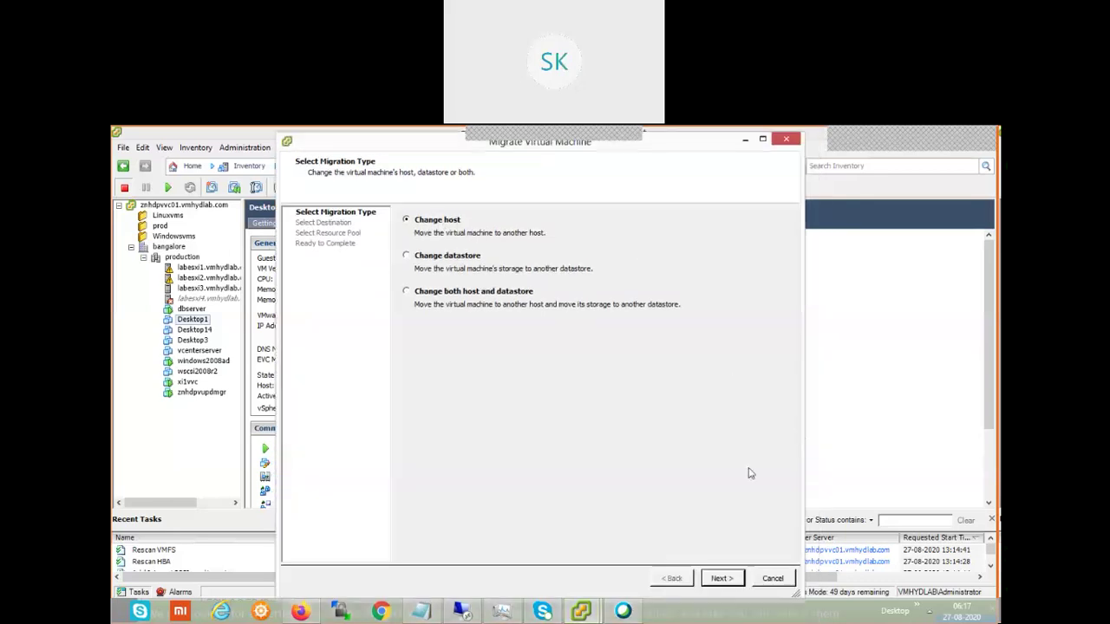
{"action": "left_click", "coordinate": [731, 582]}
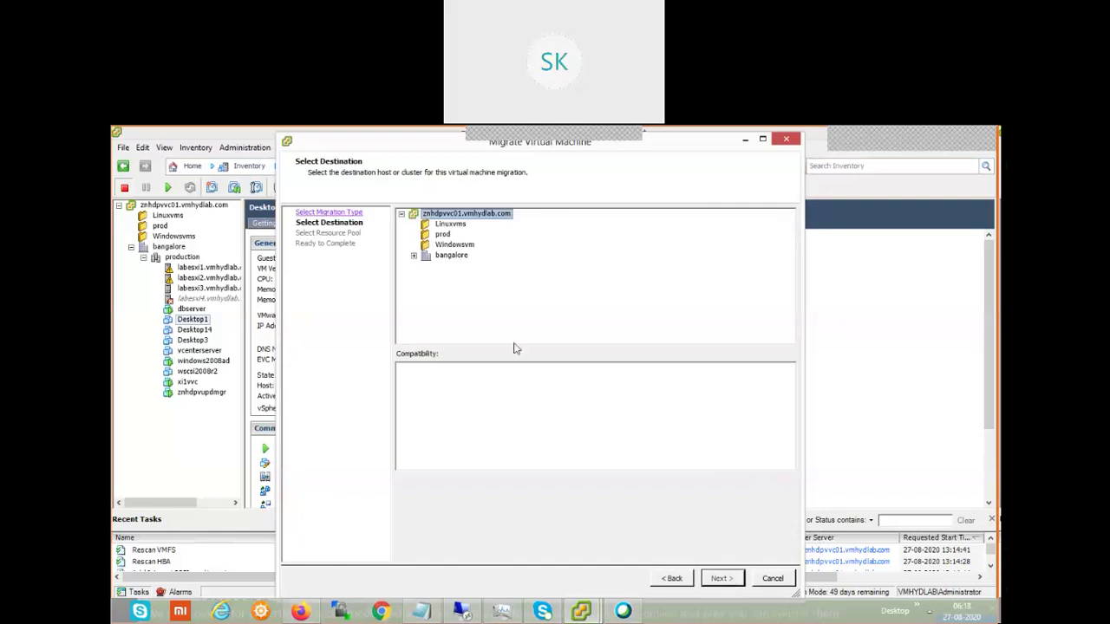
{"action": "left_click", "coordinate": [413, 256]}
{"action": "left_click", "coordinate": [426, 266]}
{"action": "left_click", "coordinate": [491, 297]}
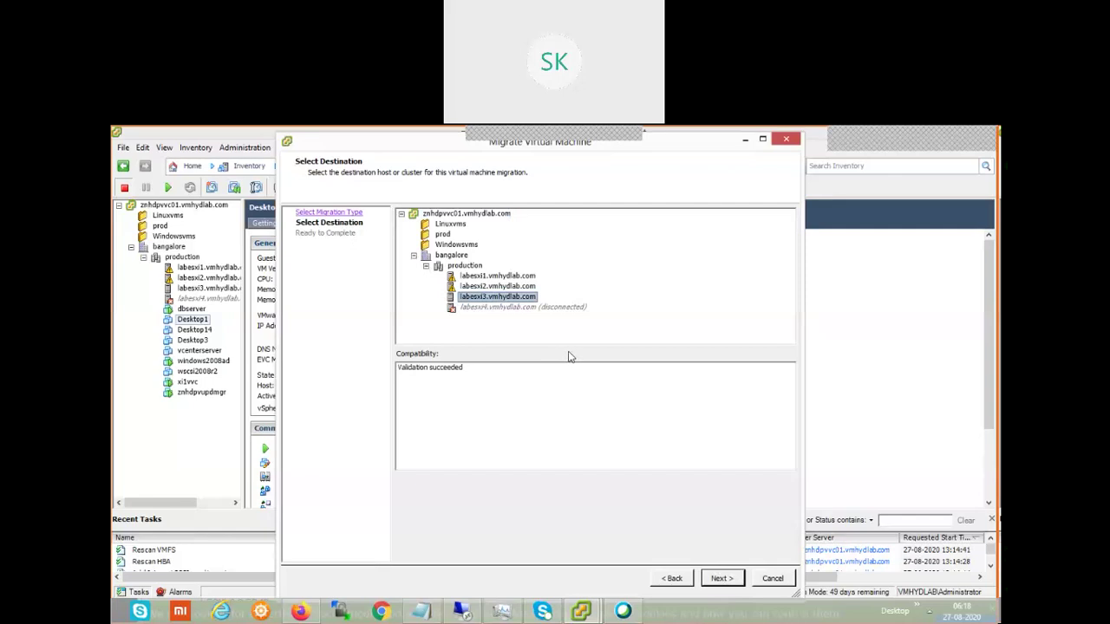
{"action": "left_click", "coordinate": [722, 578]}
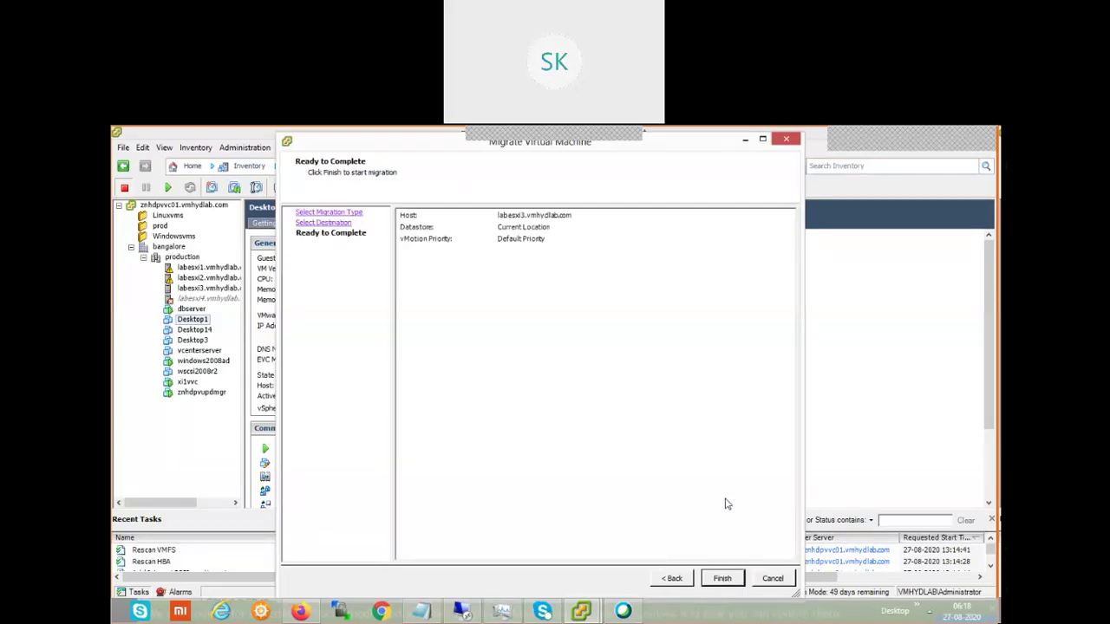
{"action": "left_click", "coordinate": [726, 579]}
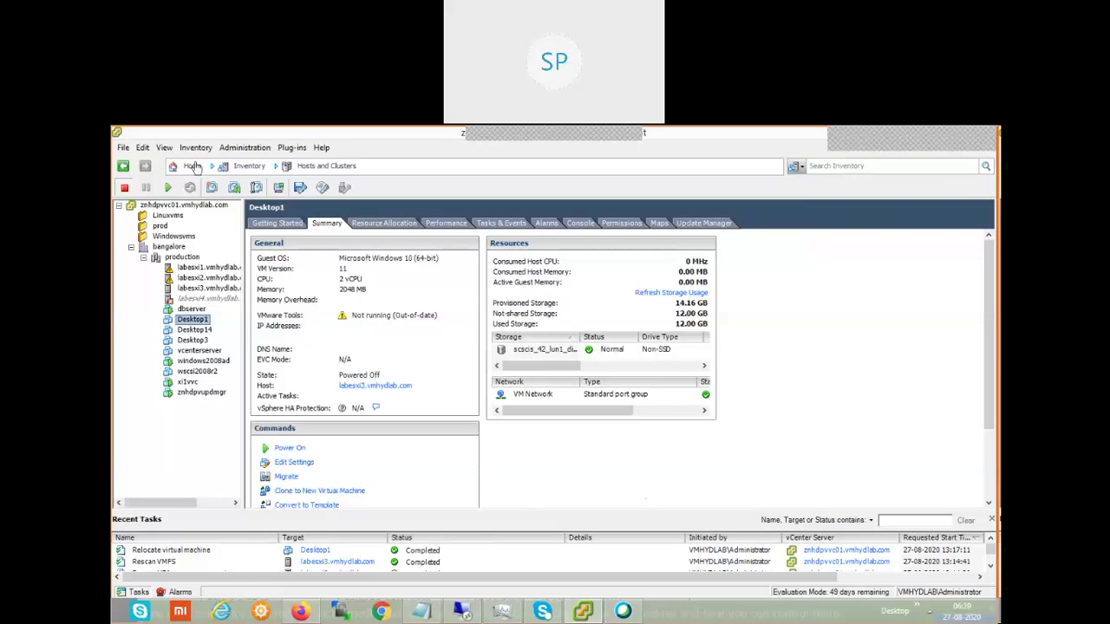
Display Desktop1's Update Manager view in the VMs and Templates inventory and examine its available upgrade baselines without attaching any.
{"action": "left_click", "coordinate": [248, 166]}
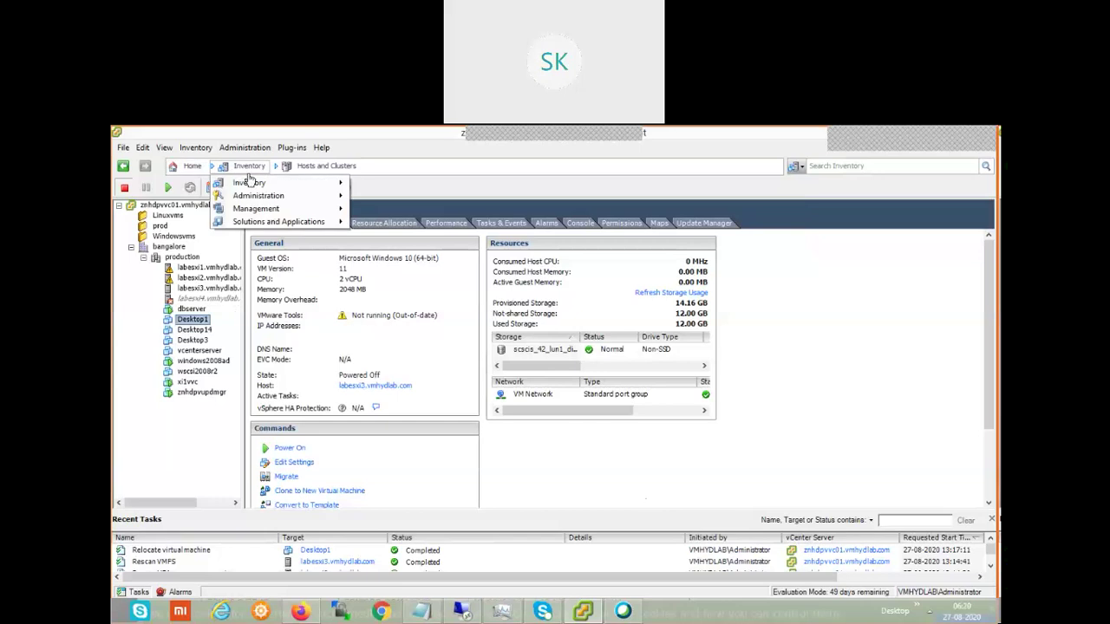
{"action": "mouse_move", "coordinate": [269, 185]}
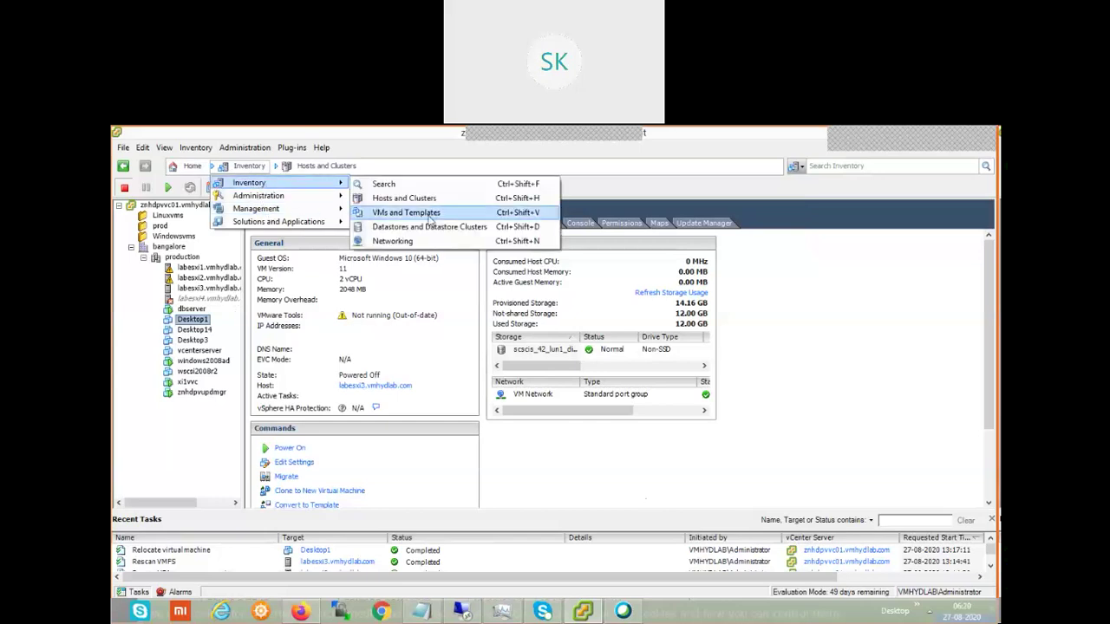
{"action": "left_click", "coordinate": [430, 215]}
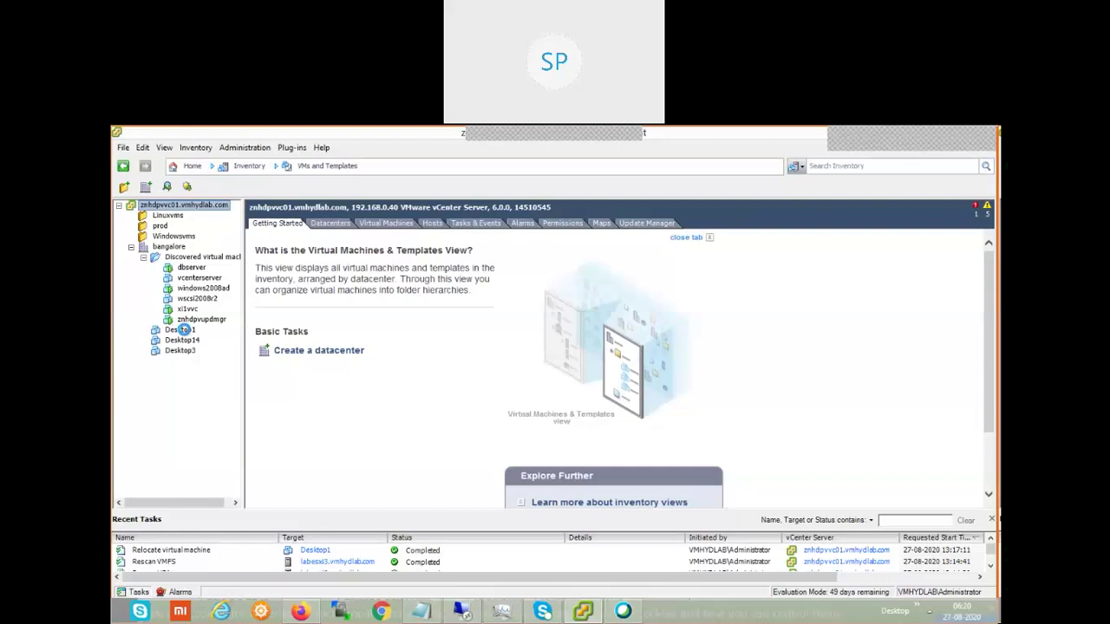
{"action": "left_click", "coordinate": [180, 331]}
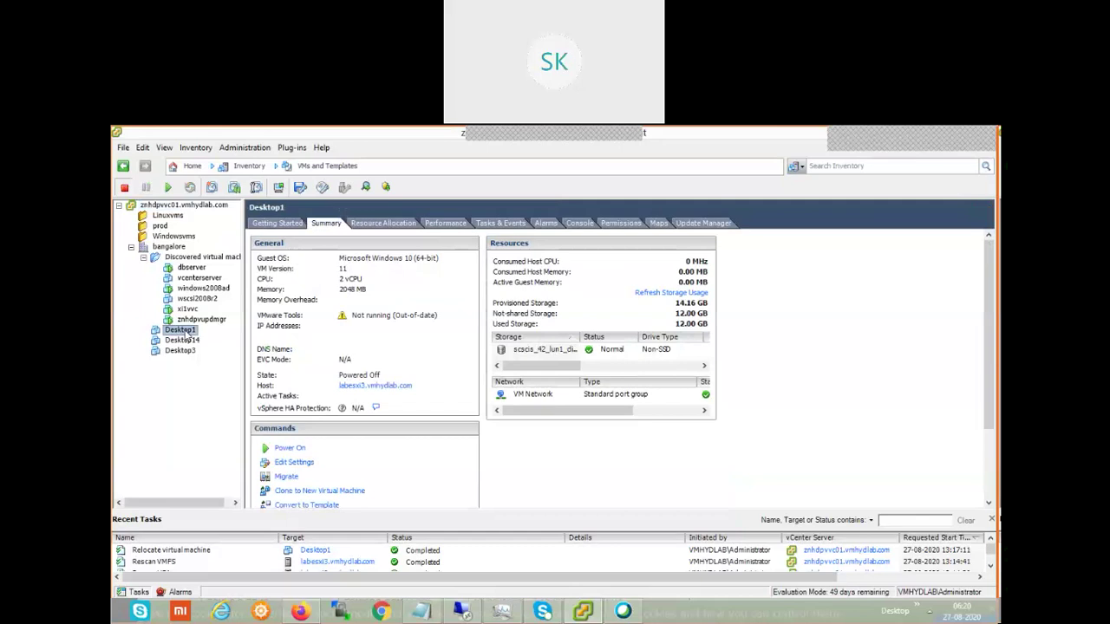
{"action": "left_click", "coordinate": [705, 226]}
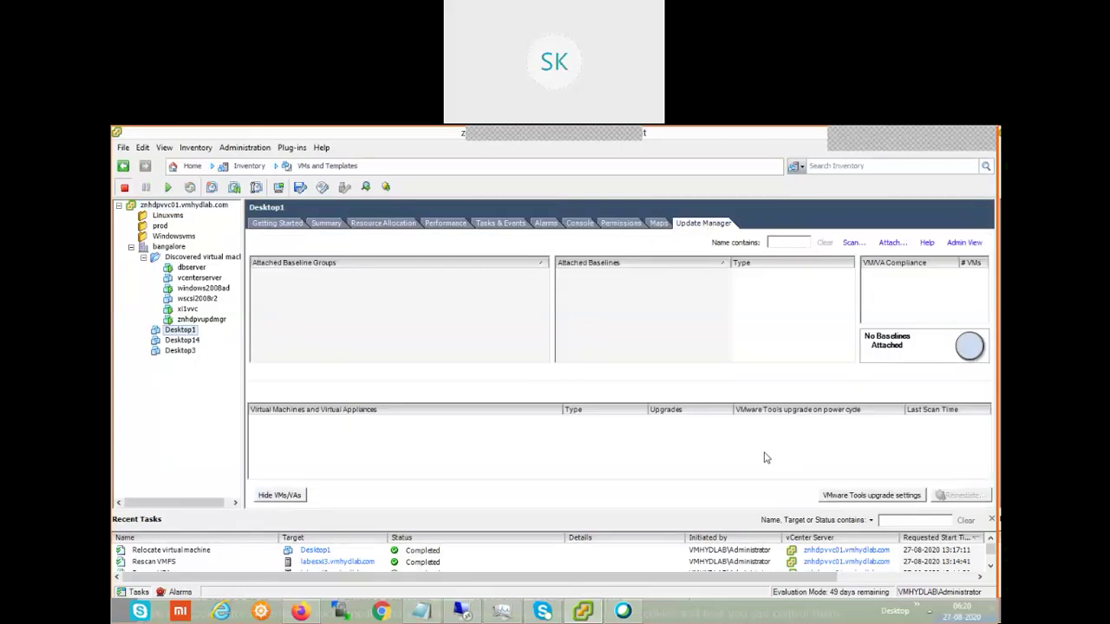
{"action": "left_click", "coordinate": [892, 243]}
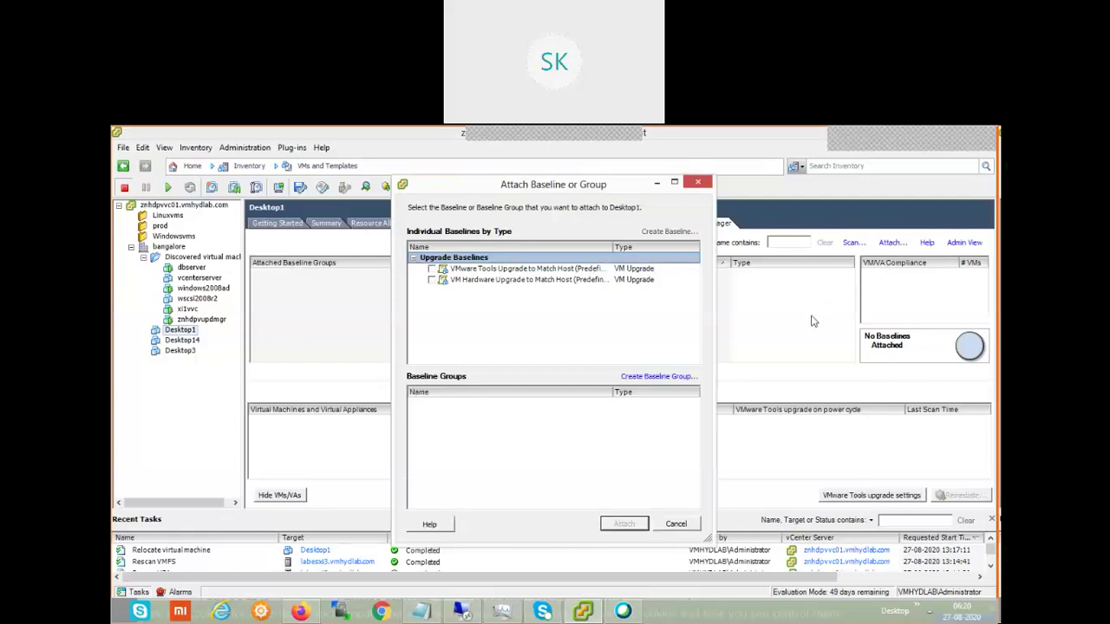
{"action": "left_click", "coordinate": [688, 526]}
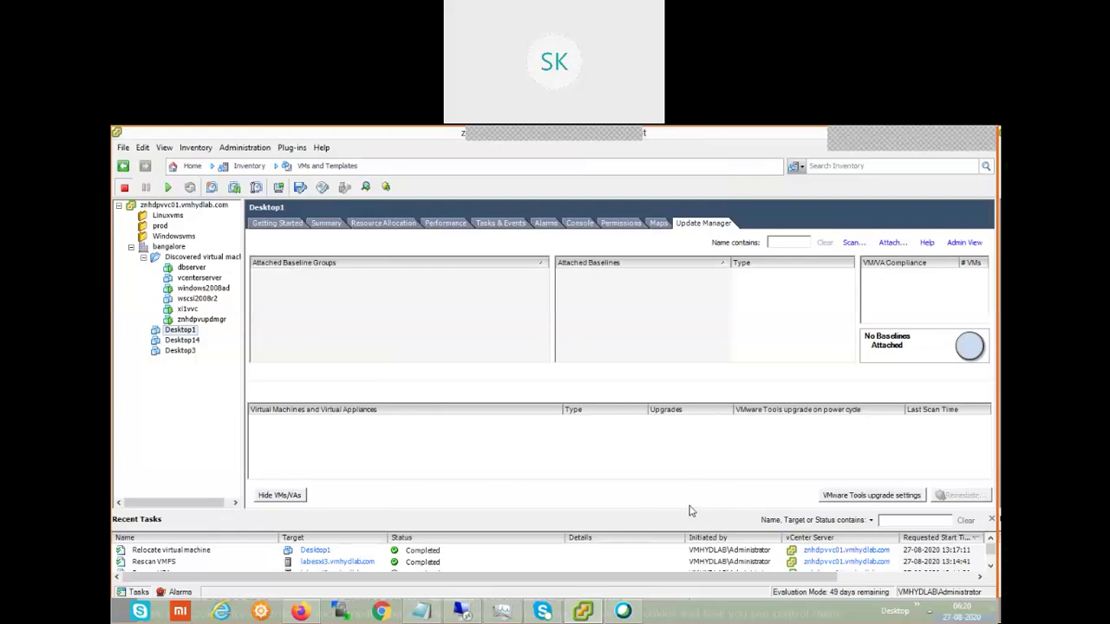
Attach the predefined VMware Tools Upgrade to Match Host and VM Hardware Upgrade to Match Host baselines to the bangalore datacenter.
{"action": "left_click", "coordinate": [173, 249]}
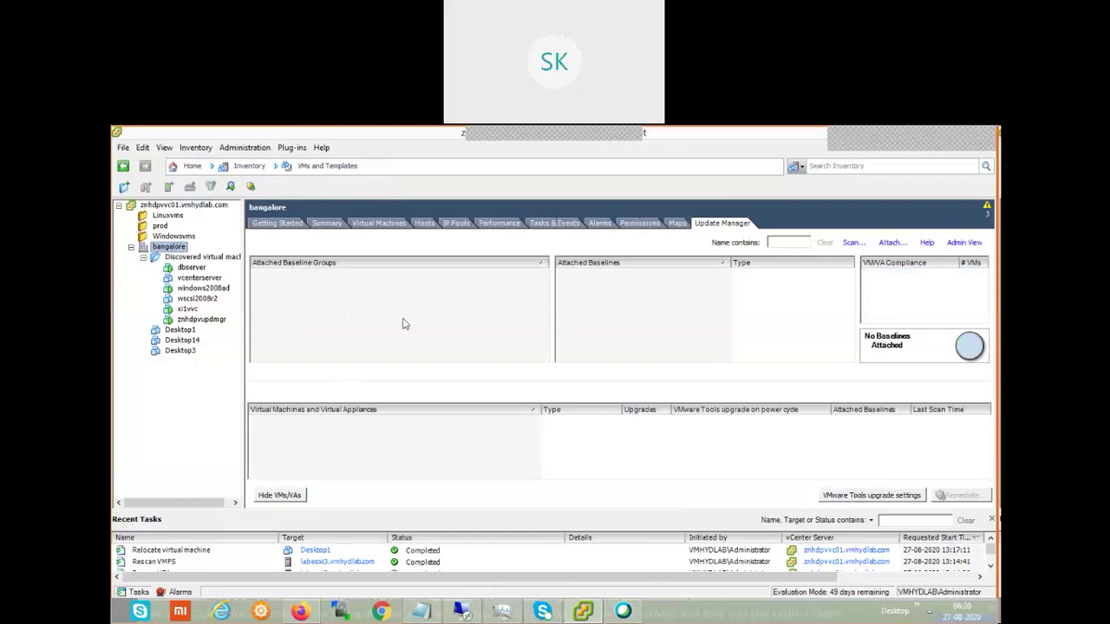
{"action": "left_click", "coordinate": [890, 246]}
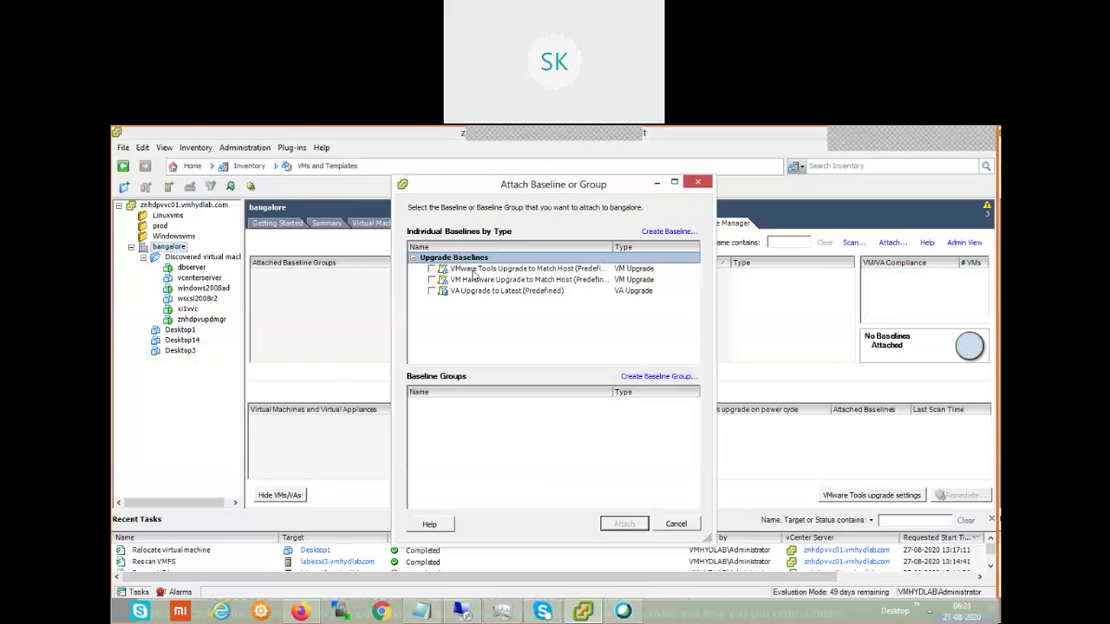
{"action": "left_click", "coordinate": [433, 269]}
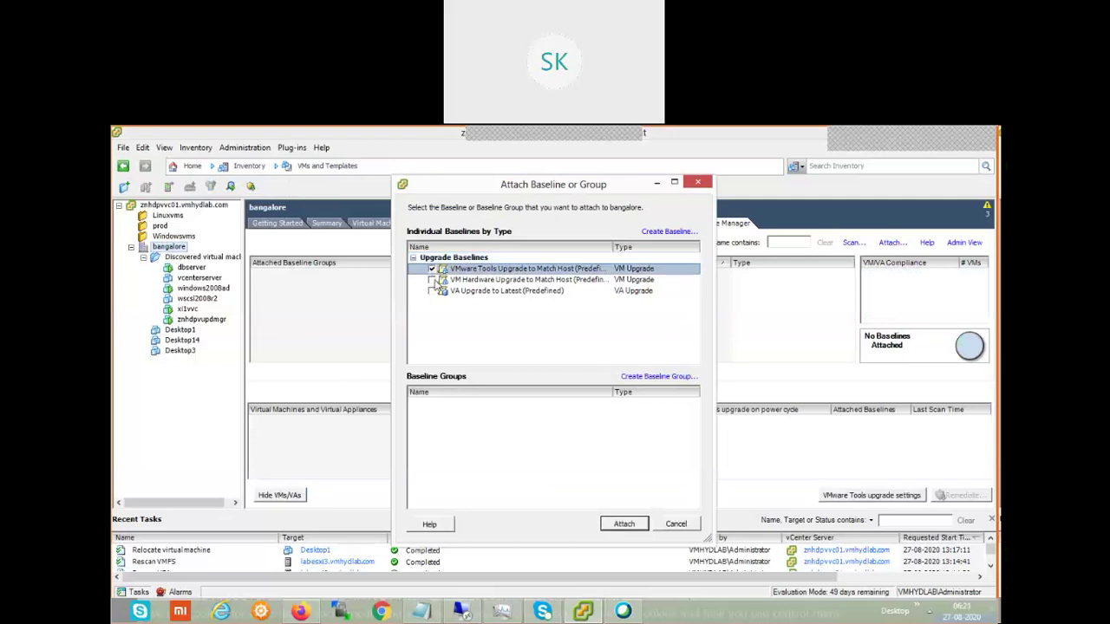
{"action": "left_click", "coordinate": [432, 280]}
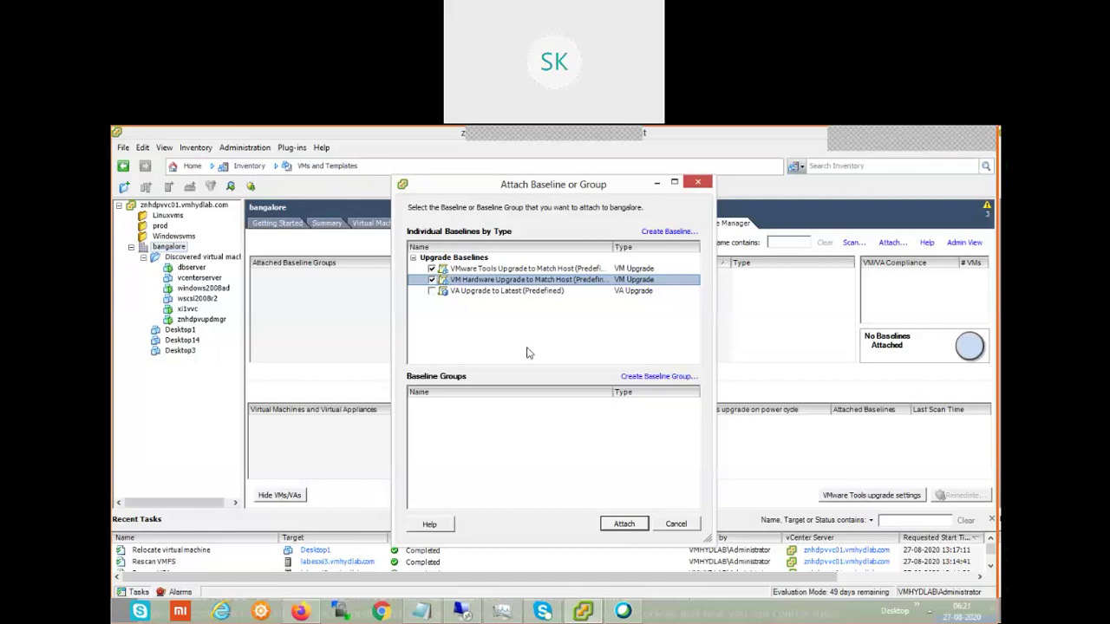
{"action": "left_click", "coordinate": [633, 526]}
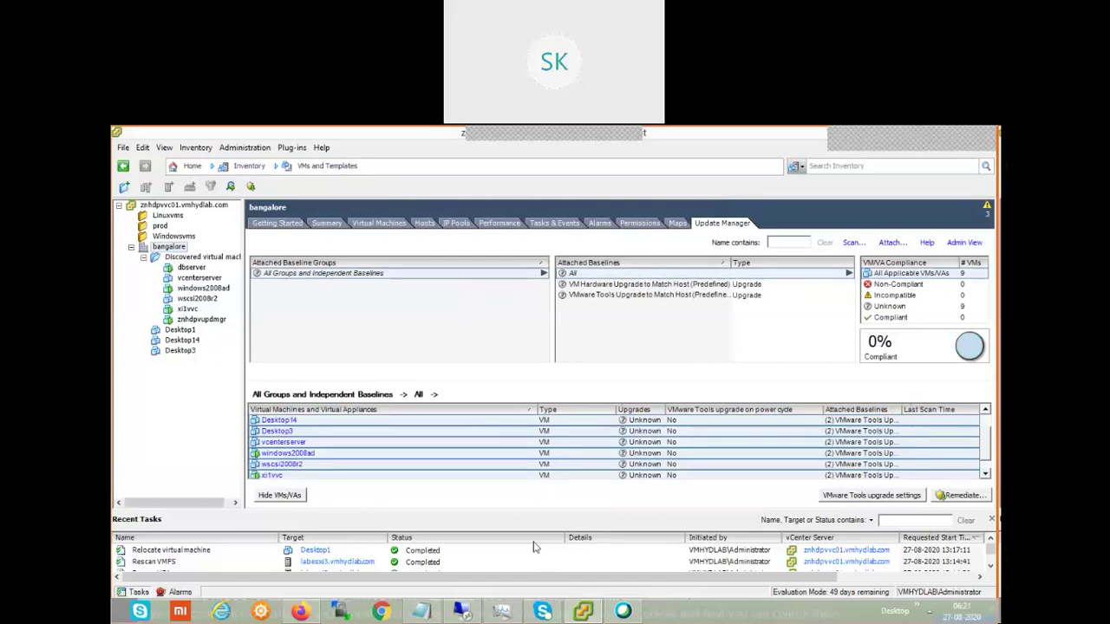
Scan Desktop1 for VMware Tools and VM Hardware upgrades, excluding virtual appliance upgrades.
{"action": "left_click_drag", "start_coordinate": [179, 331], "coordinate": [179, 331]}
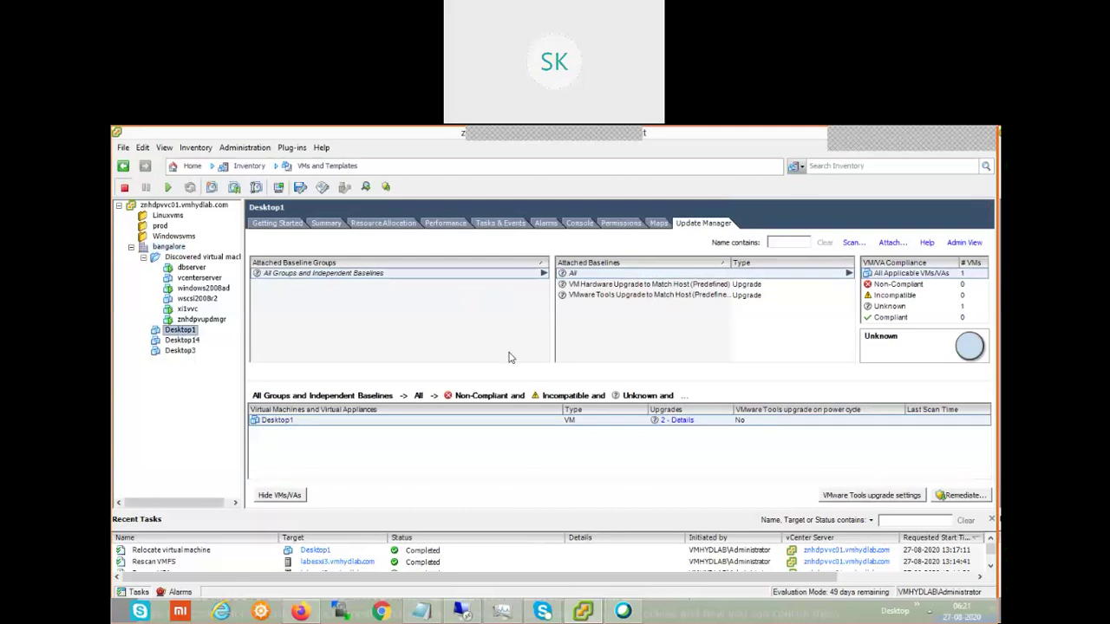
{"action": "left_click", "coordinate": [852, 243]}
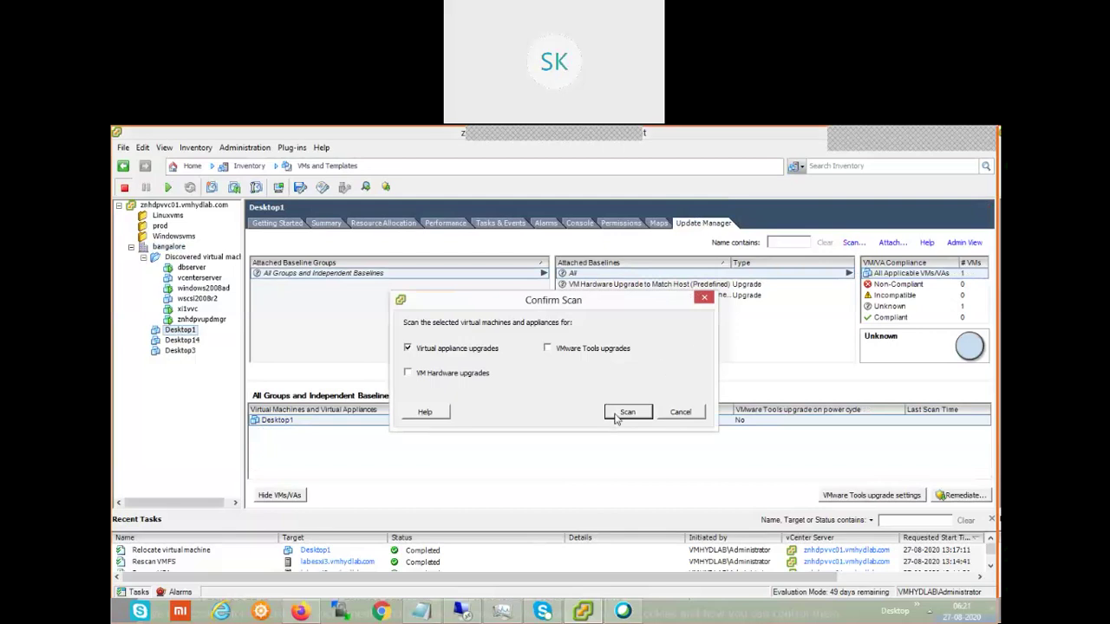
{"action": "left_click", "coordinate": [408, 350]}
{"action": "left_click", "coordinate": [562, 350]}
{"action": "left_click", "coordinate": [630, 413]}
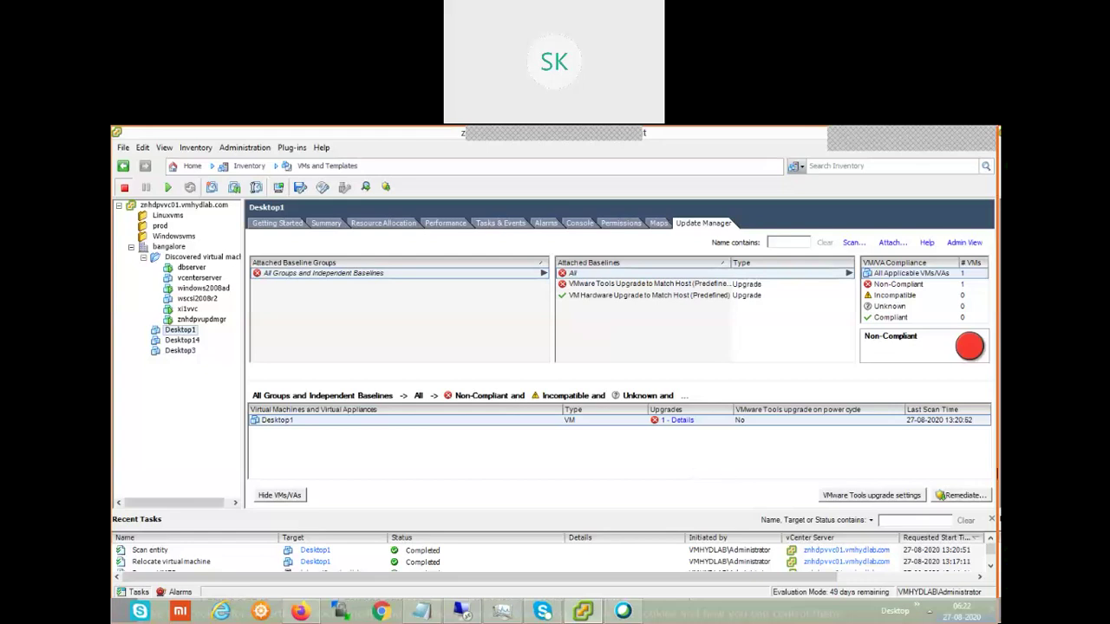
Try to remediate Desktop1 immediately with the VMware Tools Upgrade to Match Host baseline, with a prior snapshot that is never deleted, and read the task status.
{"action": "left_click", "coordinate": [968, 500]}
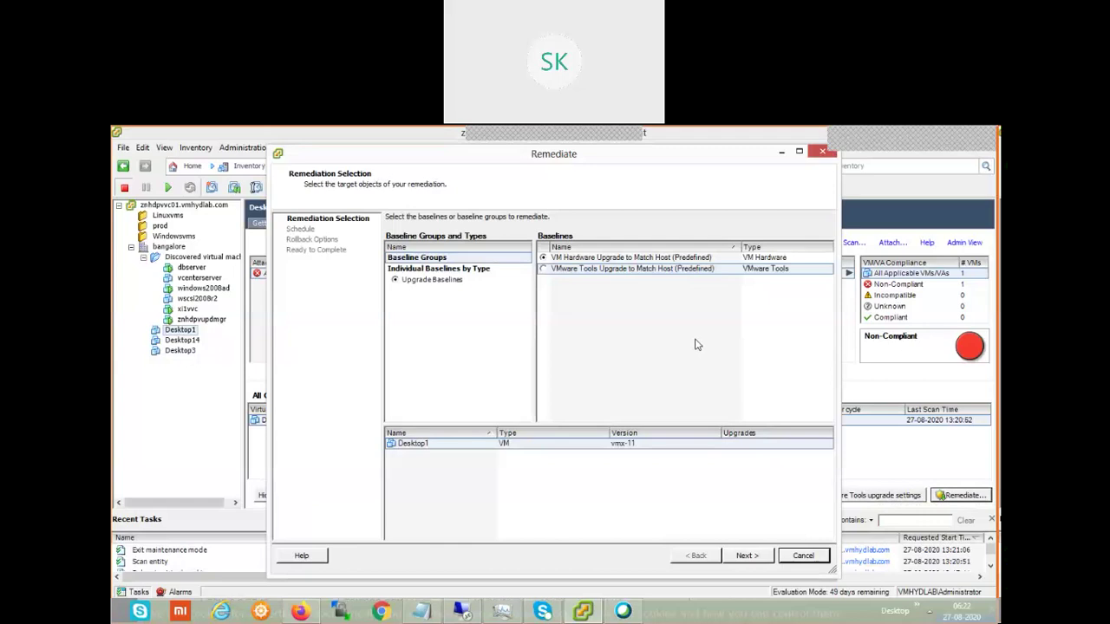
{"action": "left_click", "coordinate": [543, 270]}
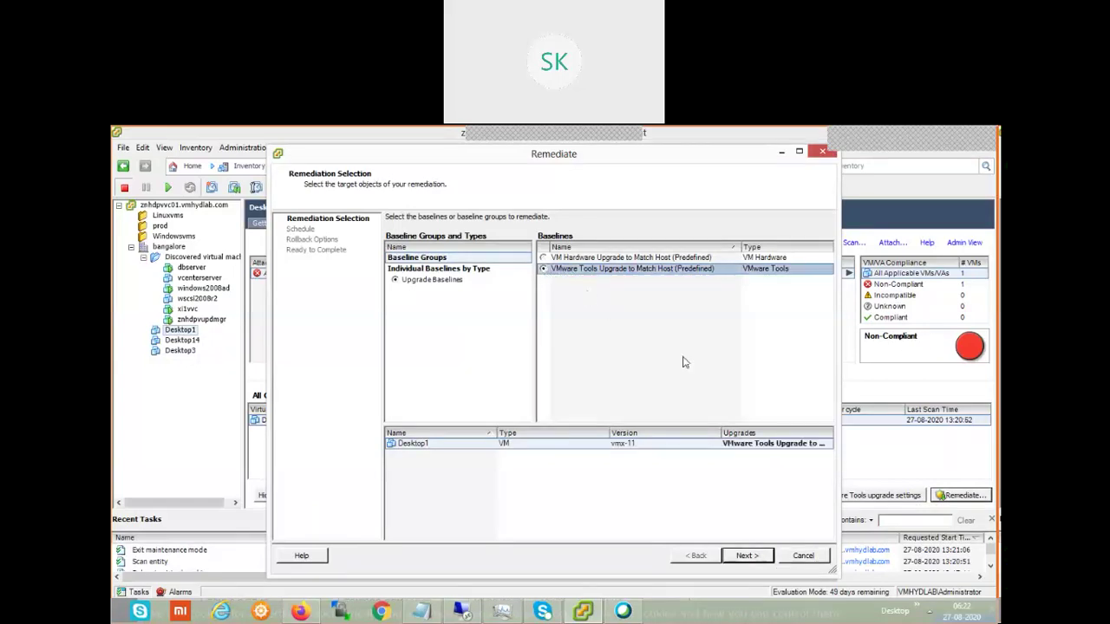
{"action": "left_click", "coordinate": [752, 559]}
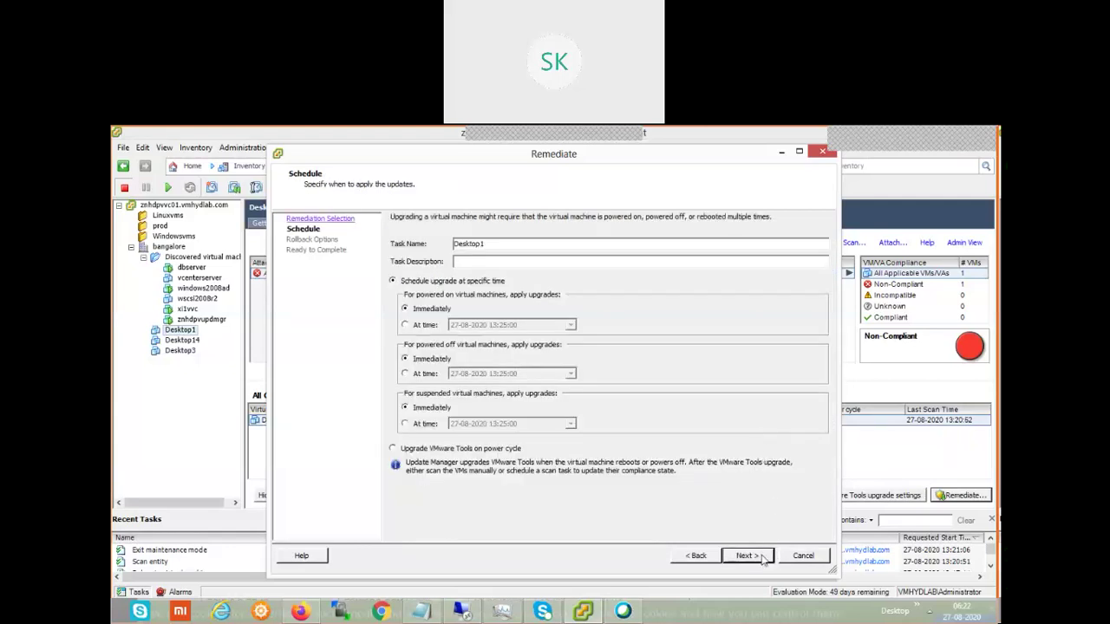
{"action": "left_click", "coordinate": [746, 556]}
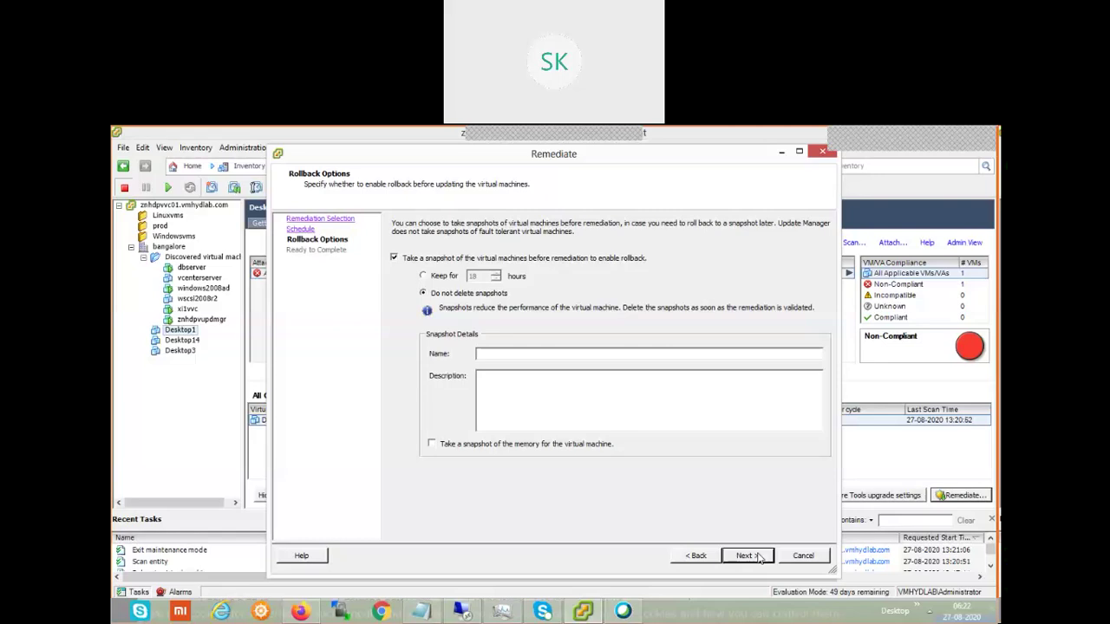
{"action": "left_click", "coordinate": [757, 557]}
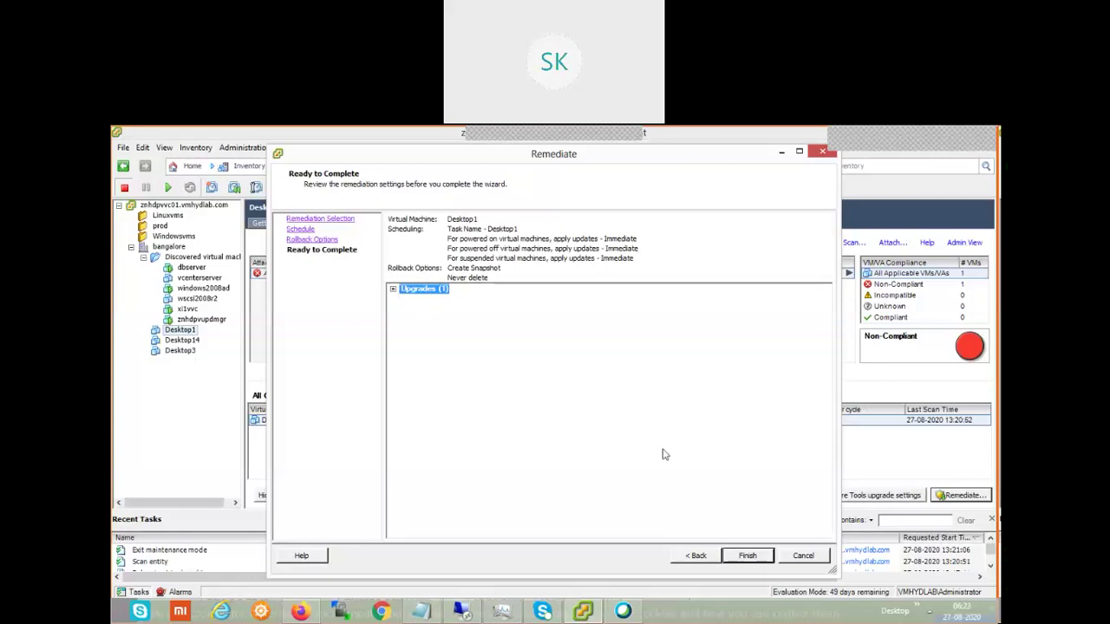
{"action": "left_click", "coordinate": [749, 558]}
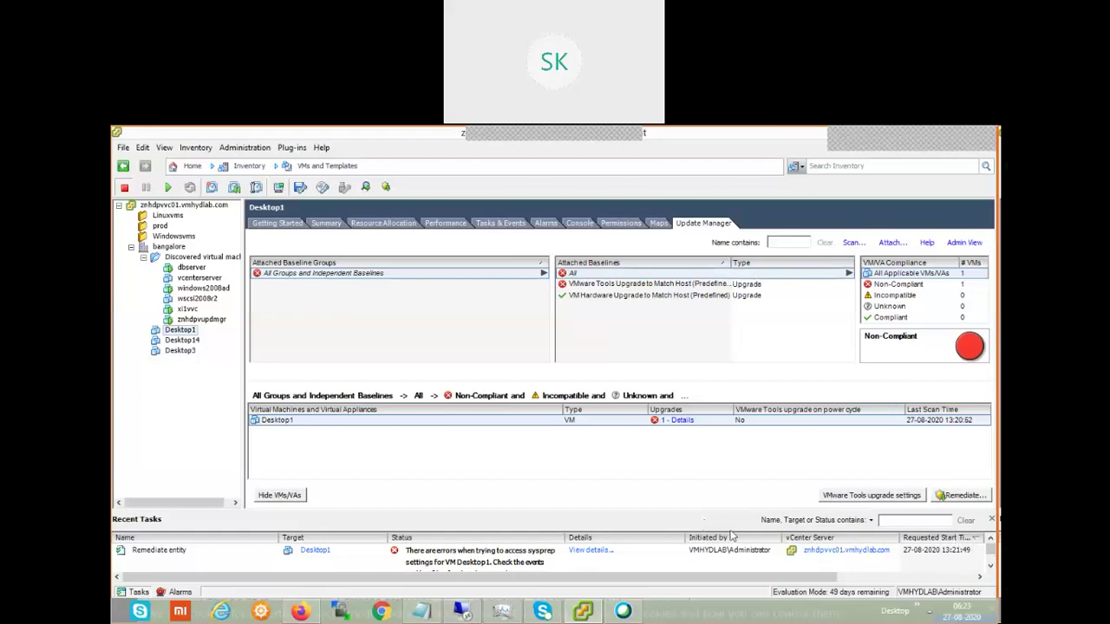
{"action": "left_click", "coordinate": [991, 566]}
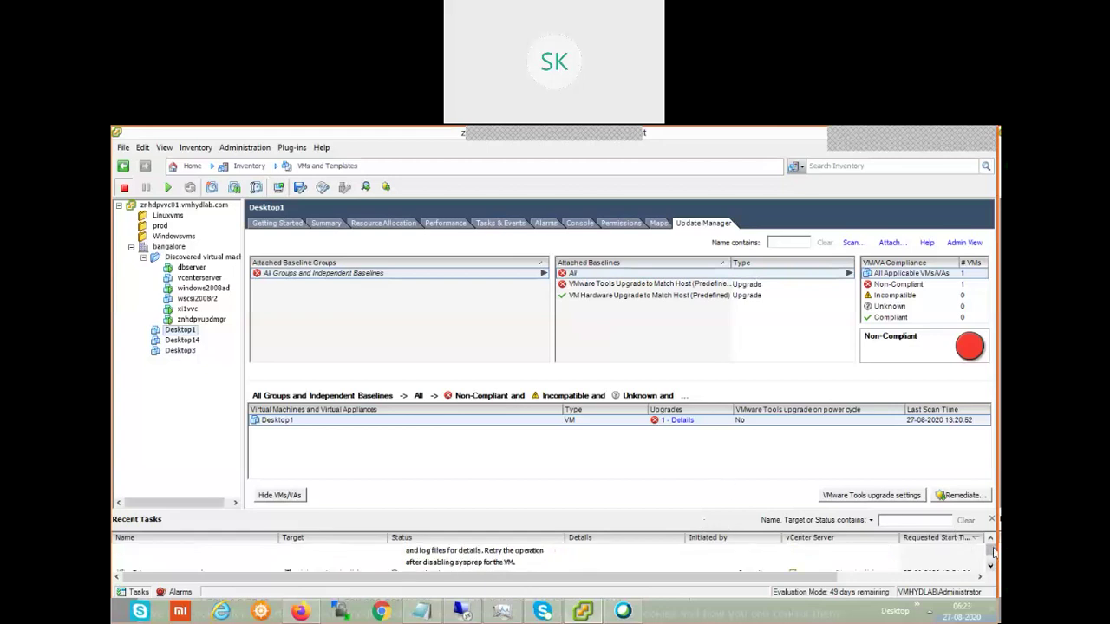
{"action": "left_click", "coordinate": [991, 540]}
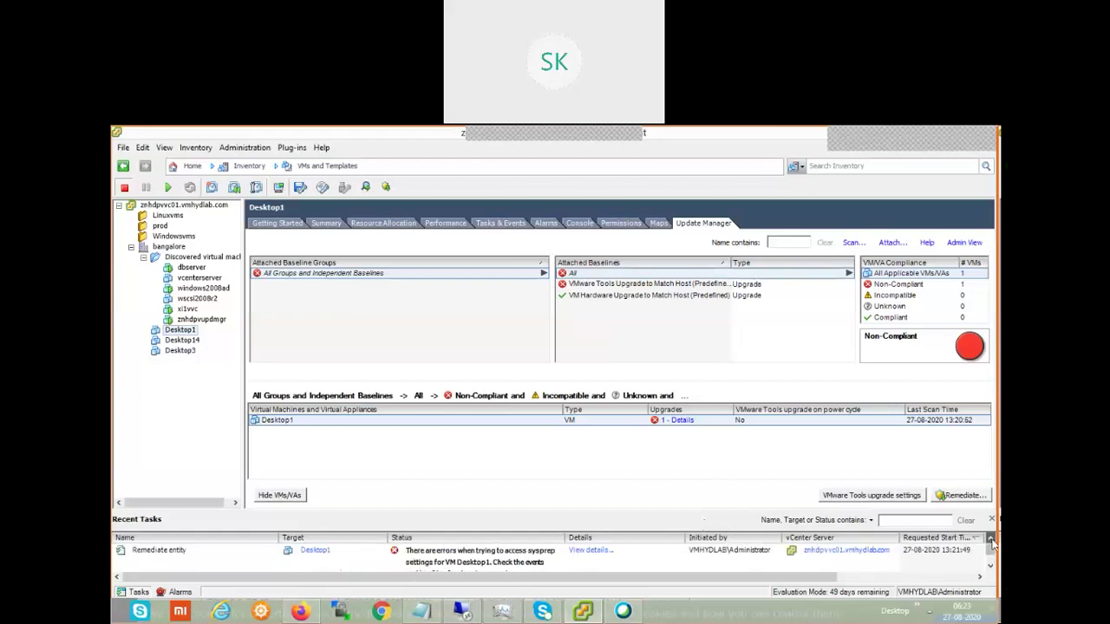
Power on the virtual machine Desktop1 and check the progress of its power-on task.
{"action": "right_click", "coordinate": [187, 329]}
{"action": "mouse_move", "coordinate": [238, 336]}
{"action": "left_click", "coordinate": [402, 338]}
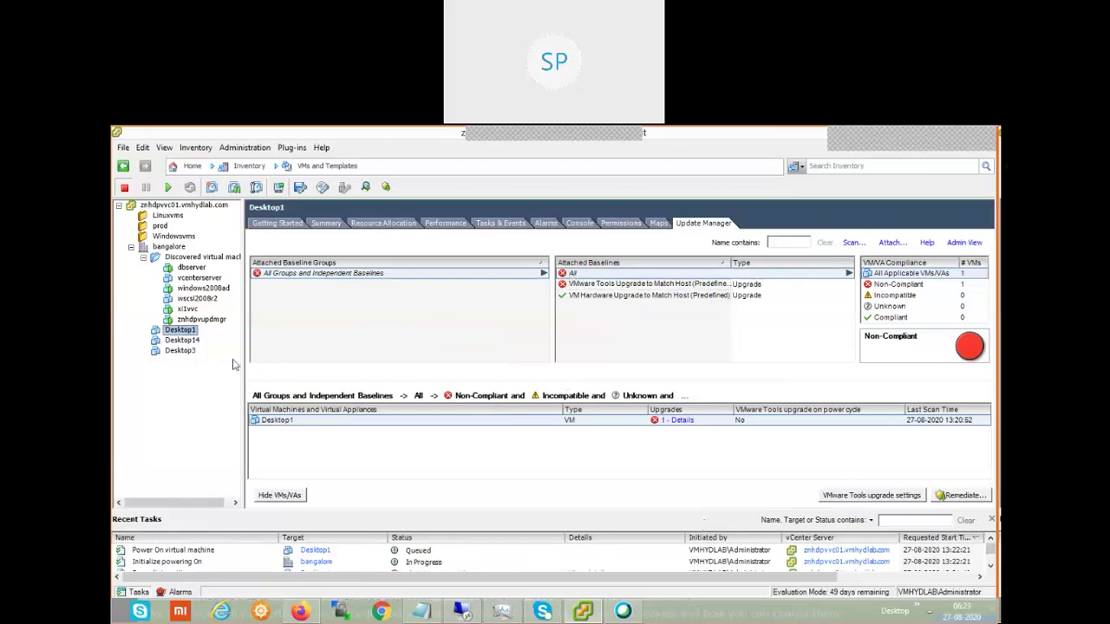
{"action": "right_click", "coordinate": [194, 329]}
{"action": "mouse_move", "coordinate": [233, 337]}
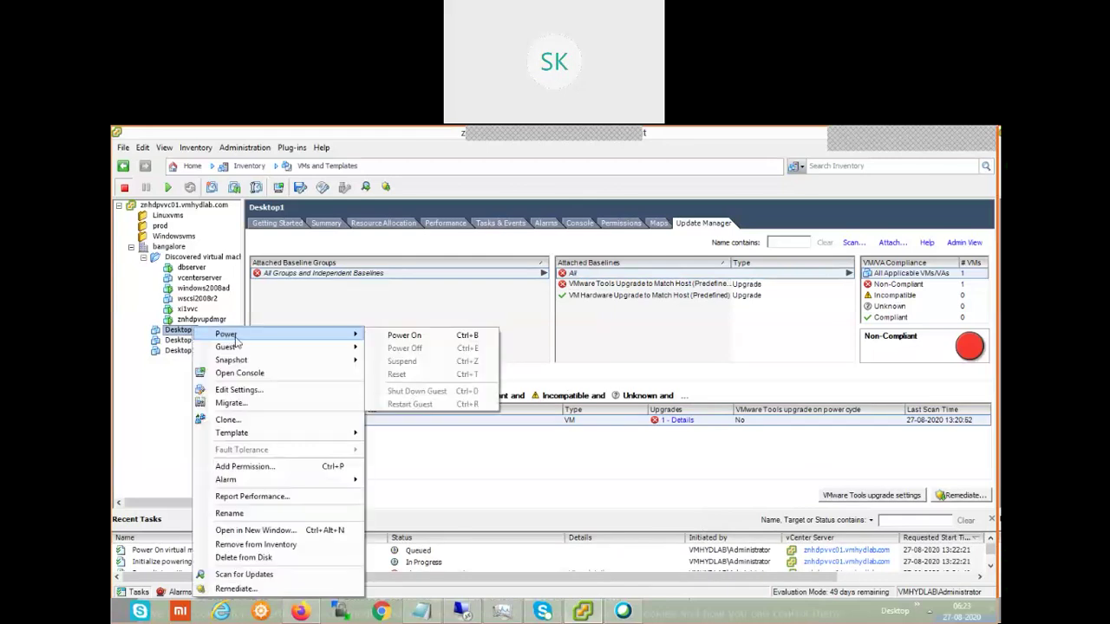
{"action": "left_click", "coordinate": [516, 562]}
{"action": "left_click", "coordinate": [501, 551]}
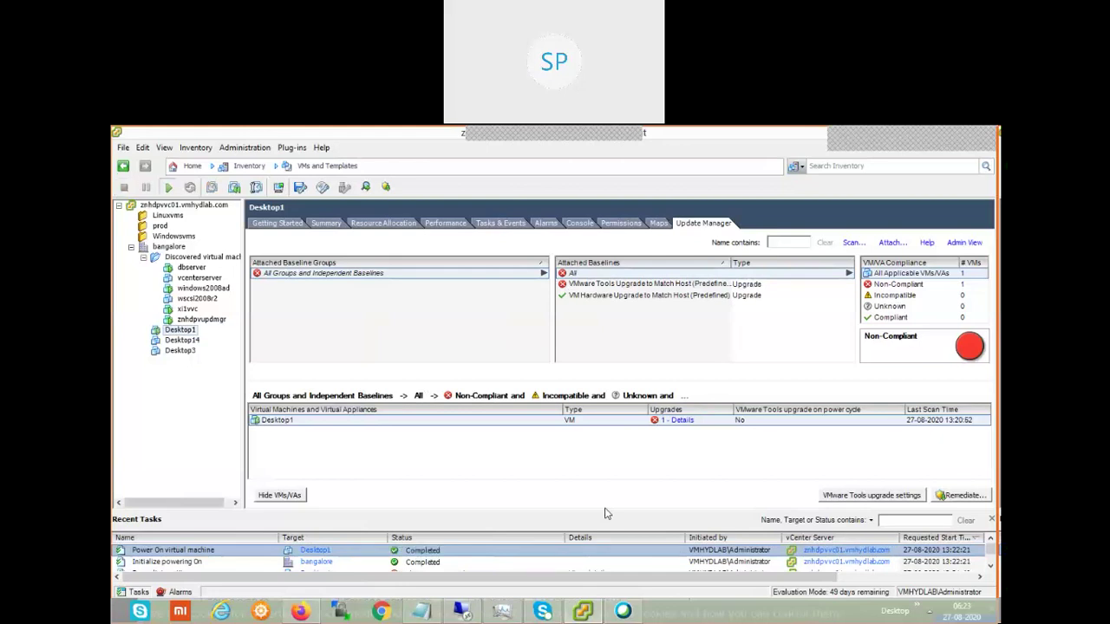
View Desktop1's console, dismiss its connection notice and minimise the console window.
{"action": "right_click", "coordinate": [186, 333]}
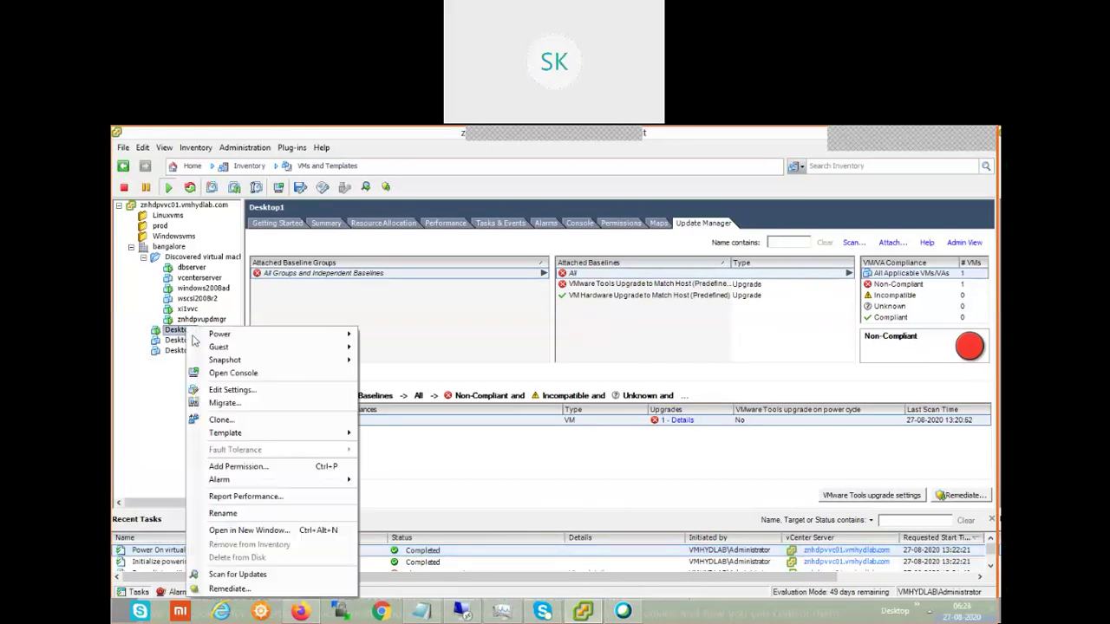
{"action": "left_click", "coordinate": [243, 379]}
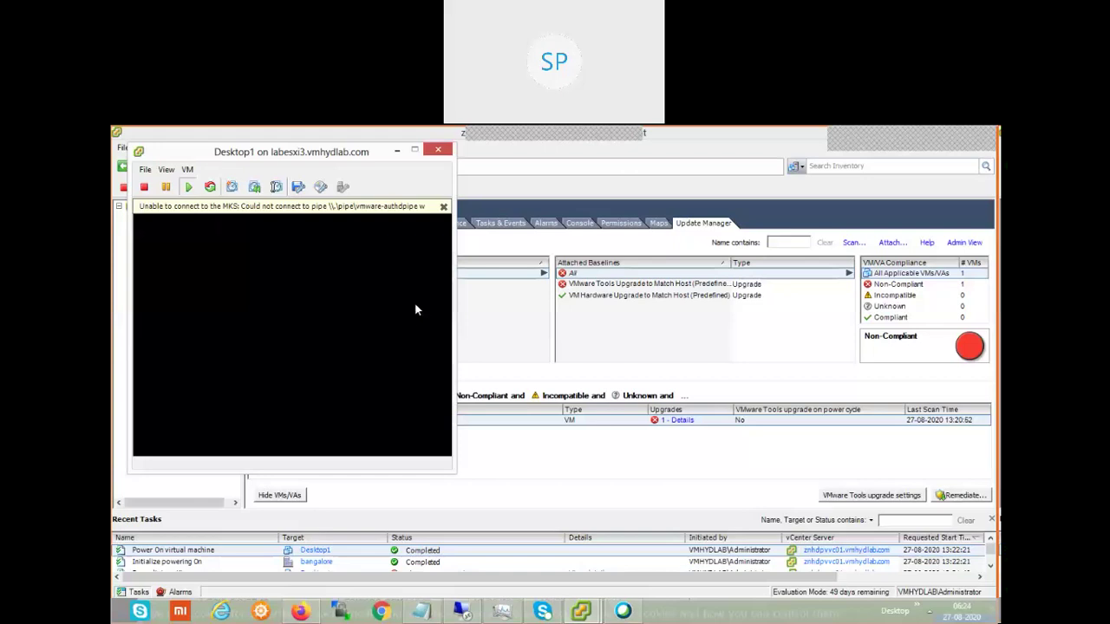
{"action": "left_click", "coordinate": [443, 208]}
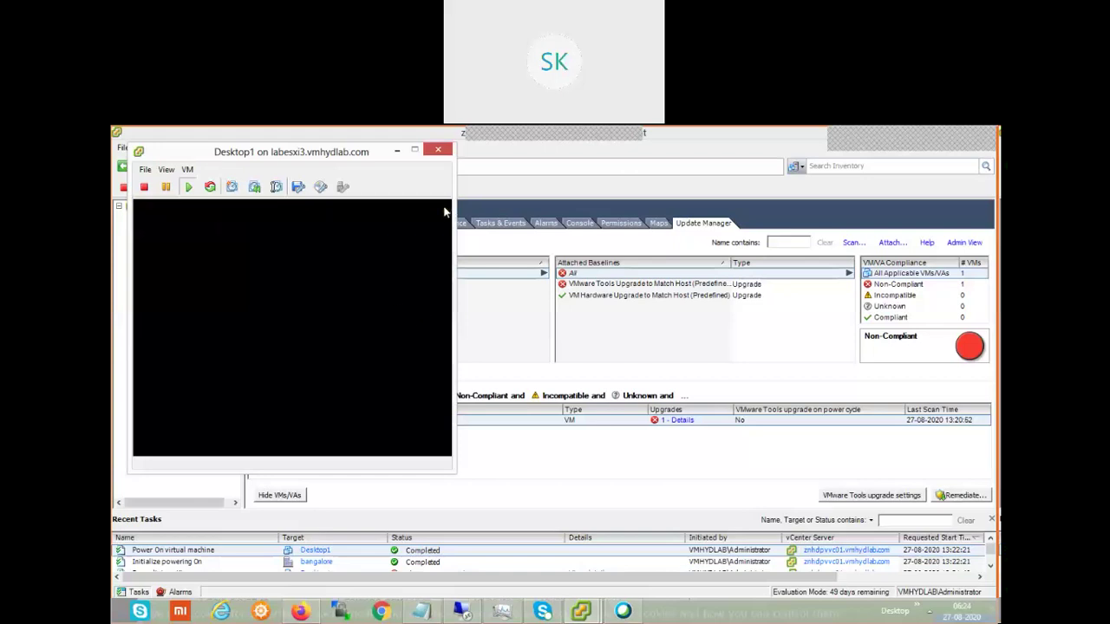
{"action": "left_click", "coordinate": [396, 152]}
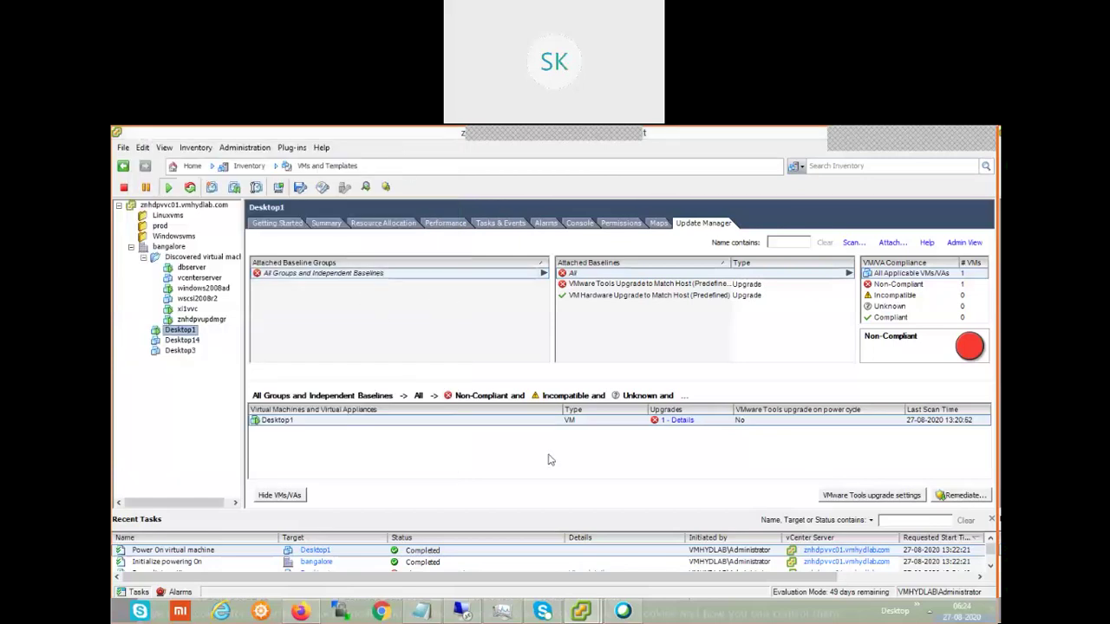
View the Remote Desktop session to 192.168.0.35 and minimise the open windows to uncover the local desktop.
{"action": "left_click", "coordinate": [465, 612]}
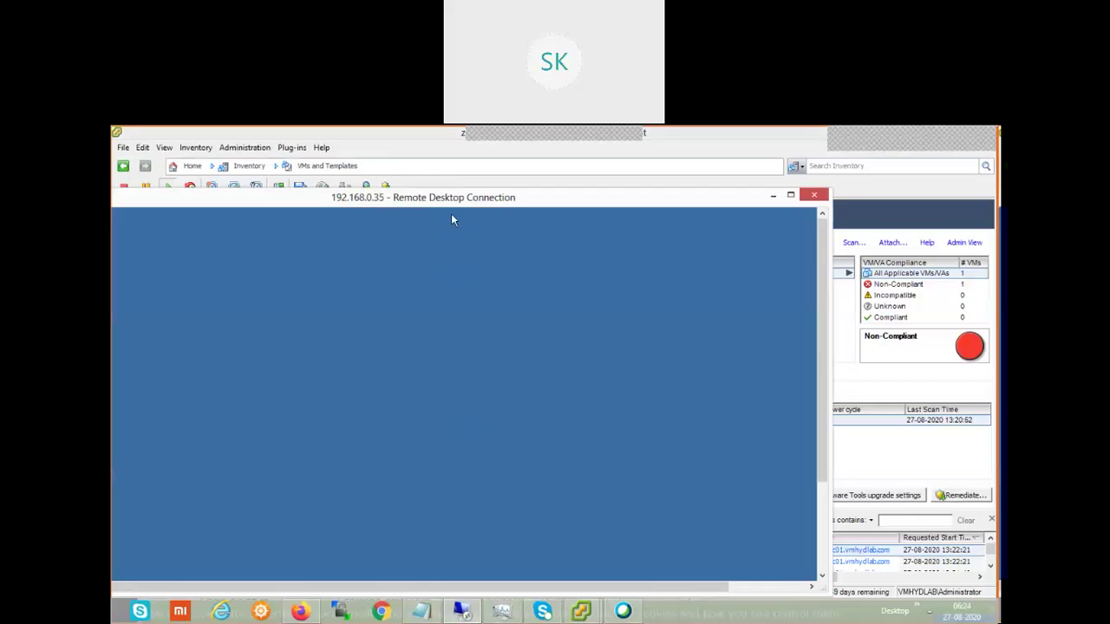
{"action": "left_click", "coordinate": [773, 196]}
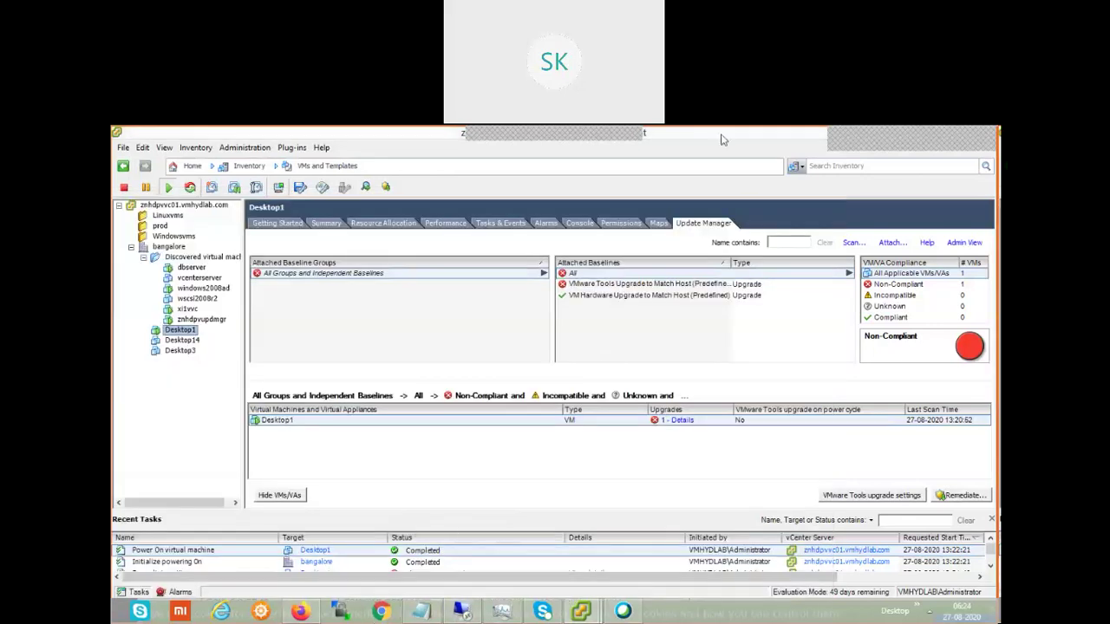
{"action": "left_click_drag", "start_coordinate": [748, 146], "coordinate": [945, 255]}
{"action": "left_click_drag", "start_coordinate": [694, 189], "coordinate": [841, 179]}
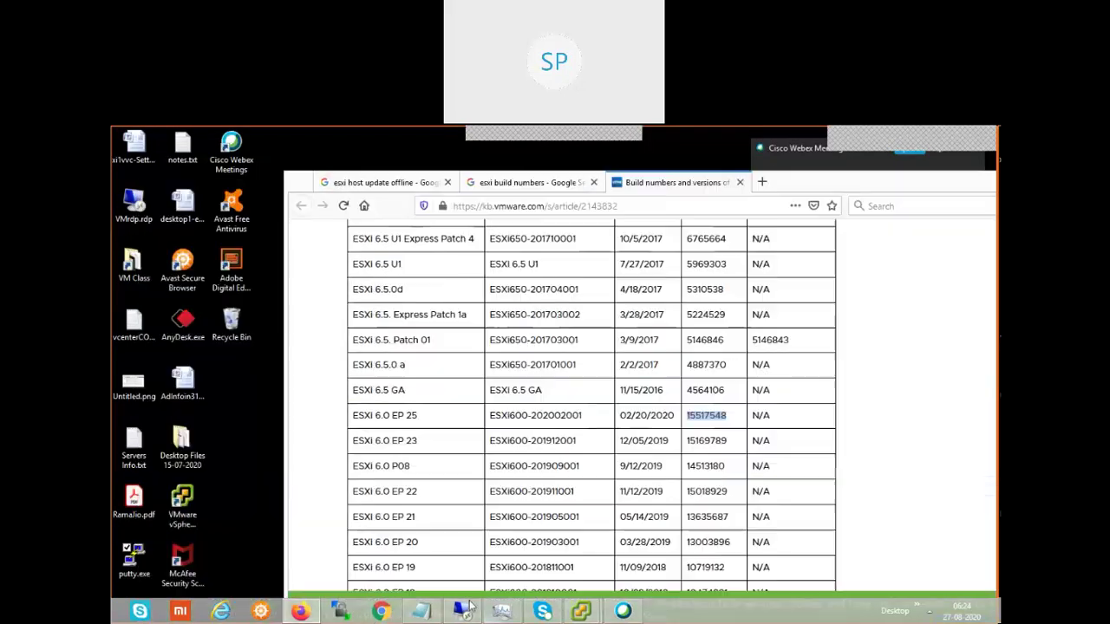
{"action": "key", "text": "super"}
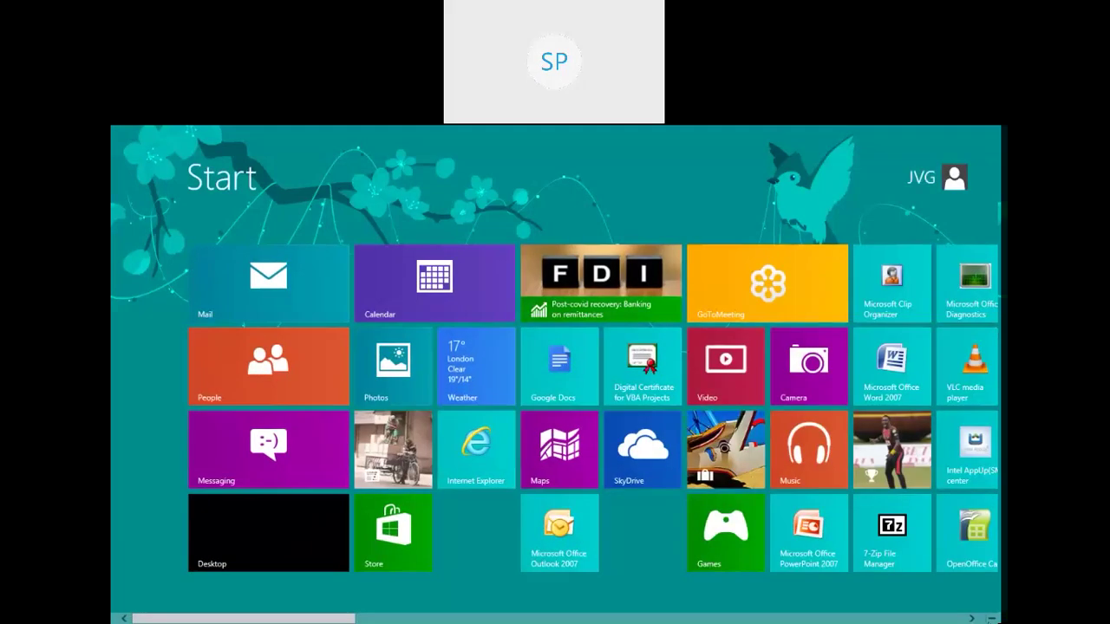
{"action": "key", "text": "ctrl+minus"}
{"action": "left_click", "coordinate": [923, 184]}
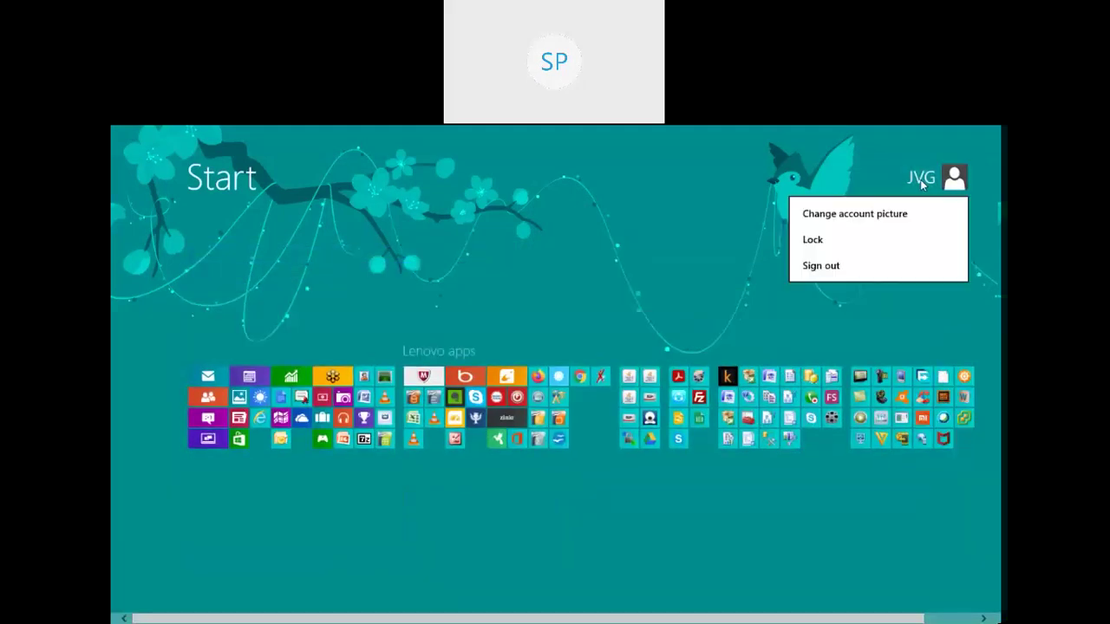
{"action": "left_click", "coordinate": [890, 203]}
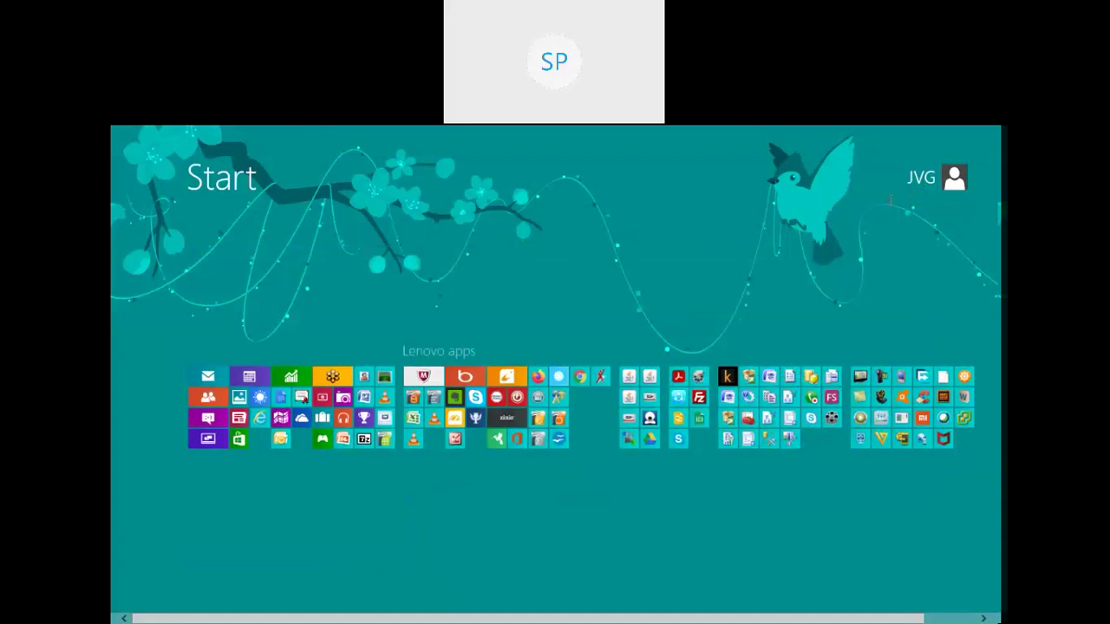
{"action": "key", "text": "super"}
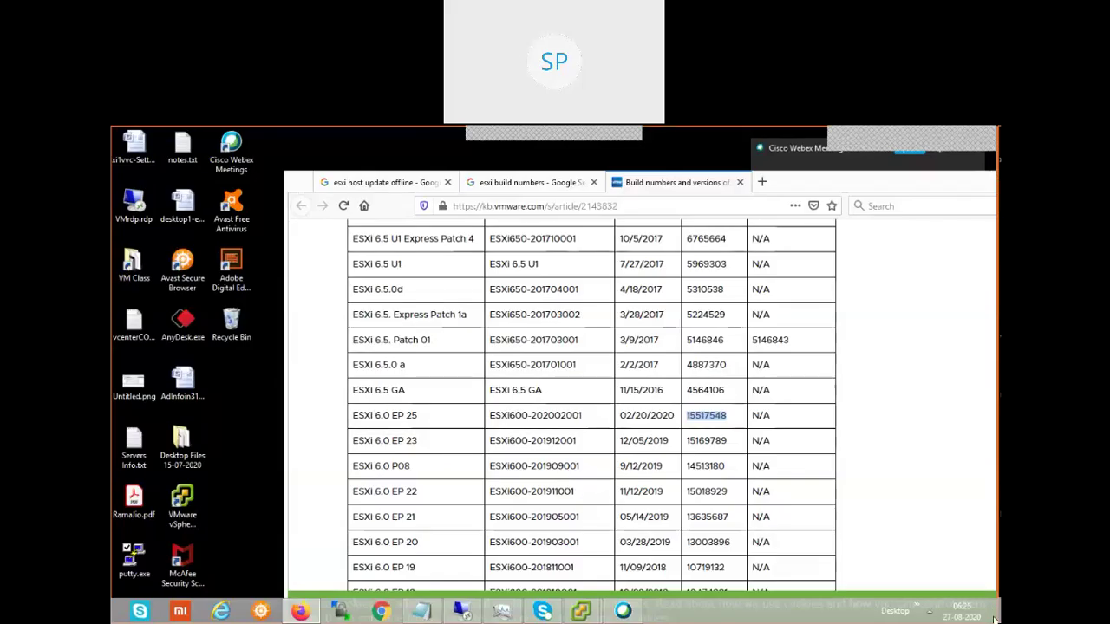
Search the installed apps for Notepad and launch it with administrator rights.
{"action": "mouse_move", "coordinate": [996, 619]}
{"action": "left_click", "coordinate": [946, 251]}
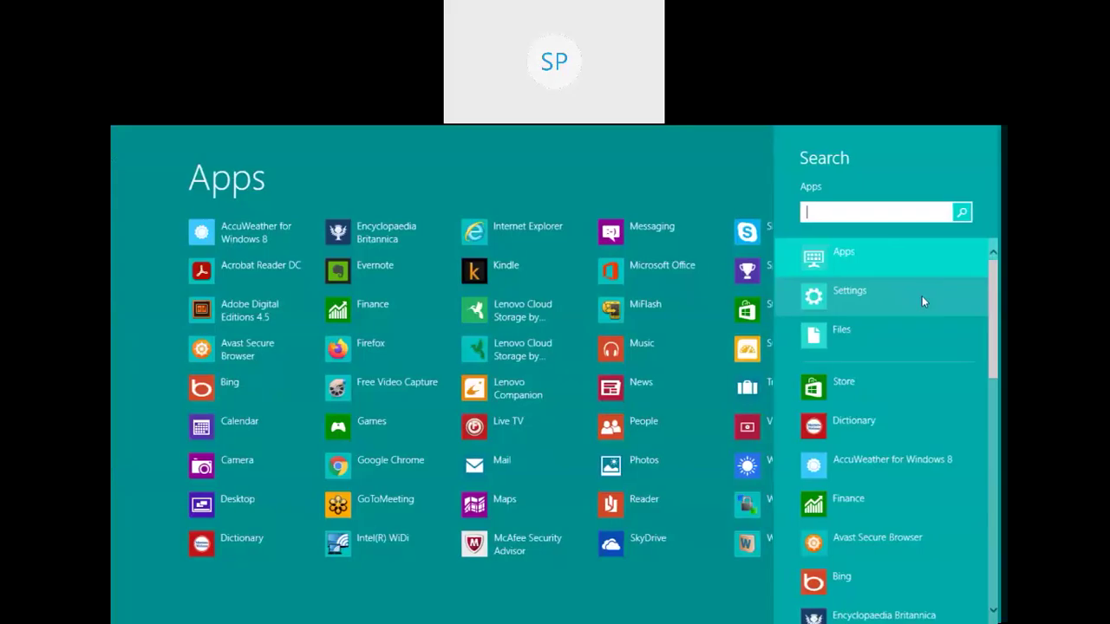
{"action": "type", "text": "notepad"}
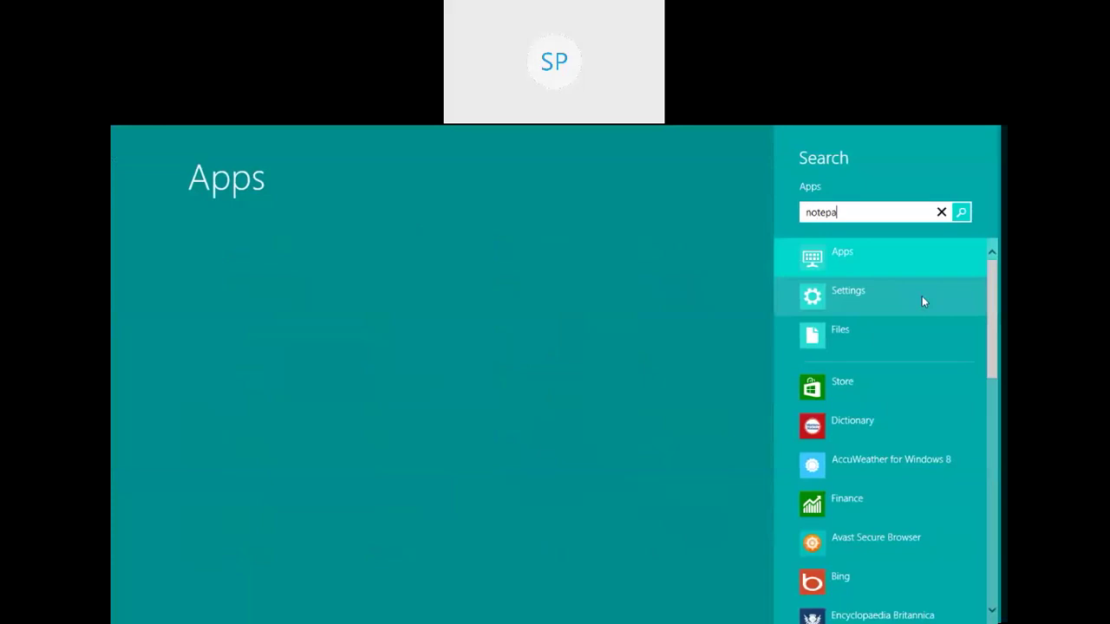
{"action": "right_click", "coordinate": [284, 229]}
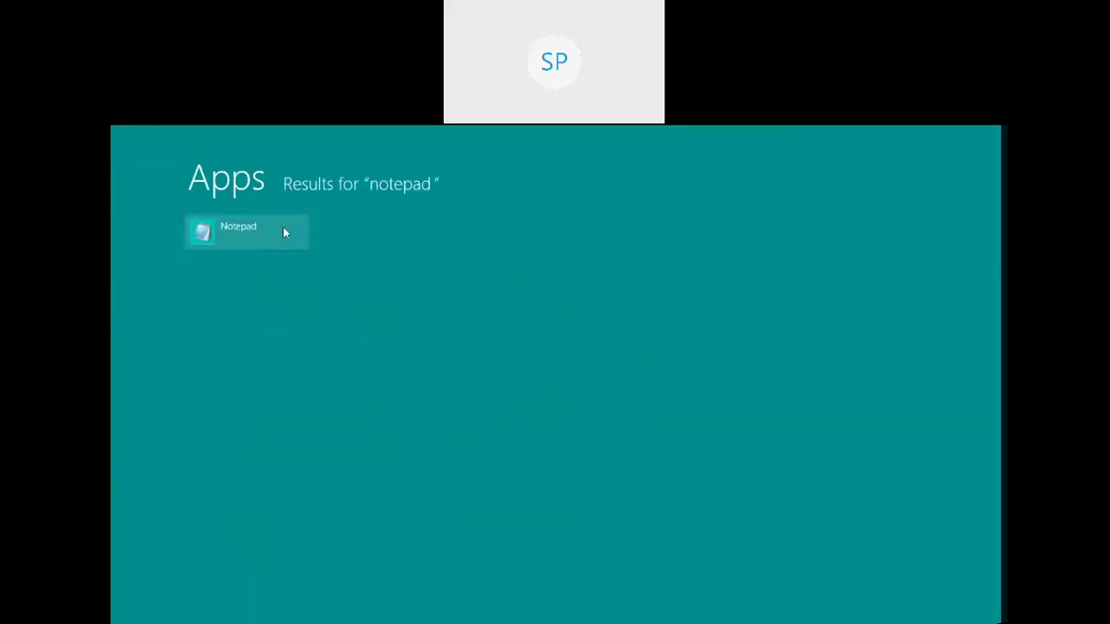
{"action": "left_click", "coordinate": [344, 578]}
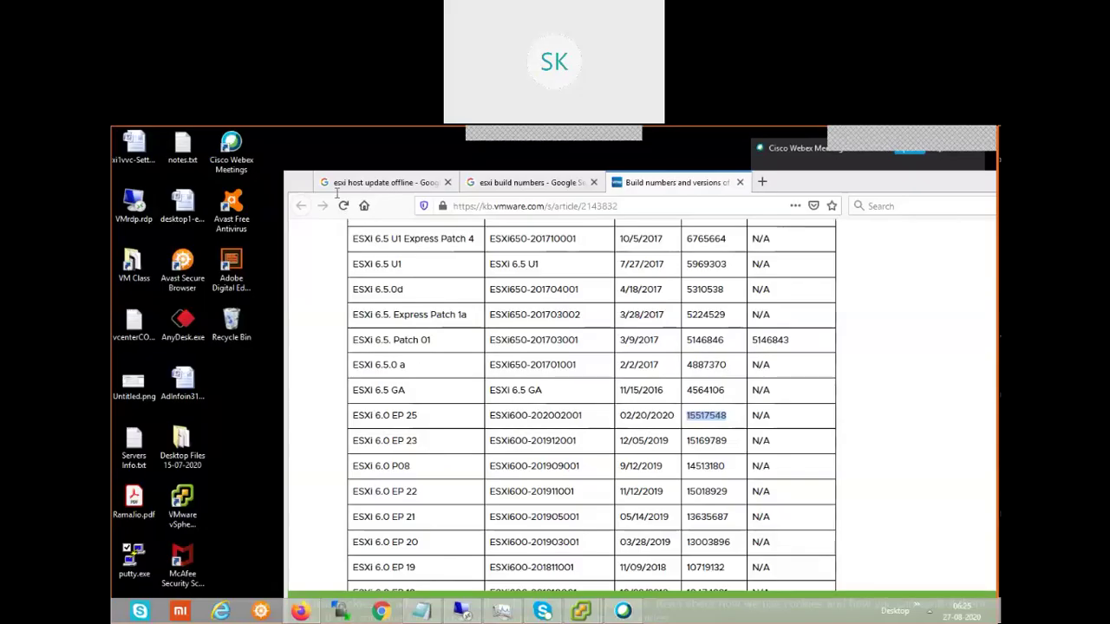
Open the hosts file from System32\Drivers\etc in Notepad, with all file types listed.
{"action": "left_click", "coordinate": [331, 184]}
{"action": "left_click", "coordinate": [286, 213]}
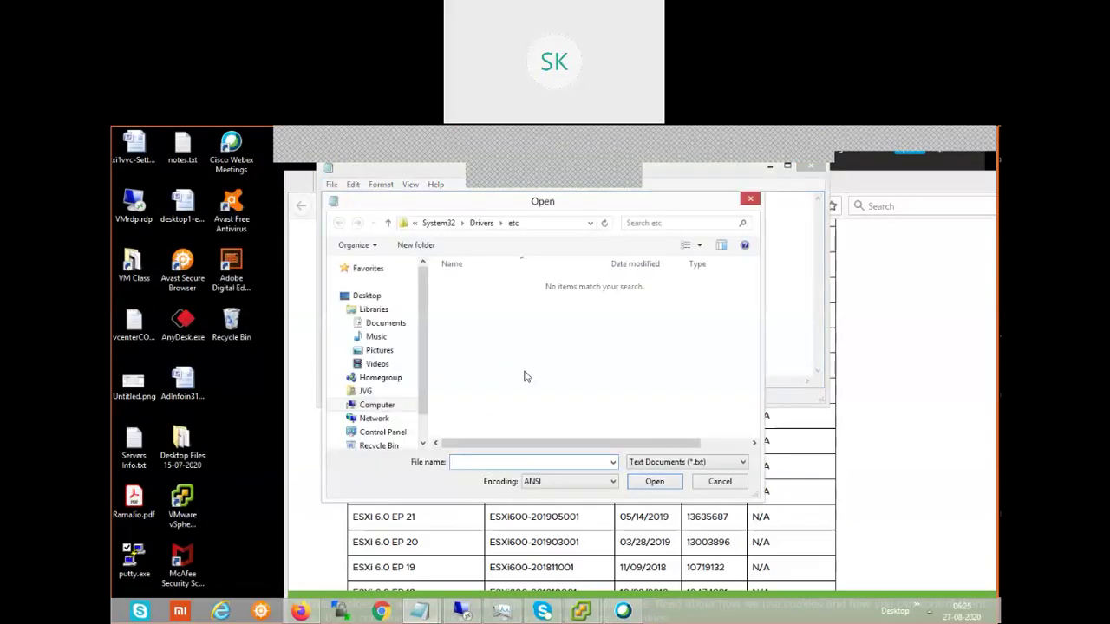
{"action": "type", "text": "c"}
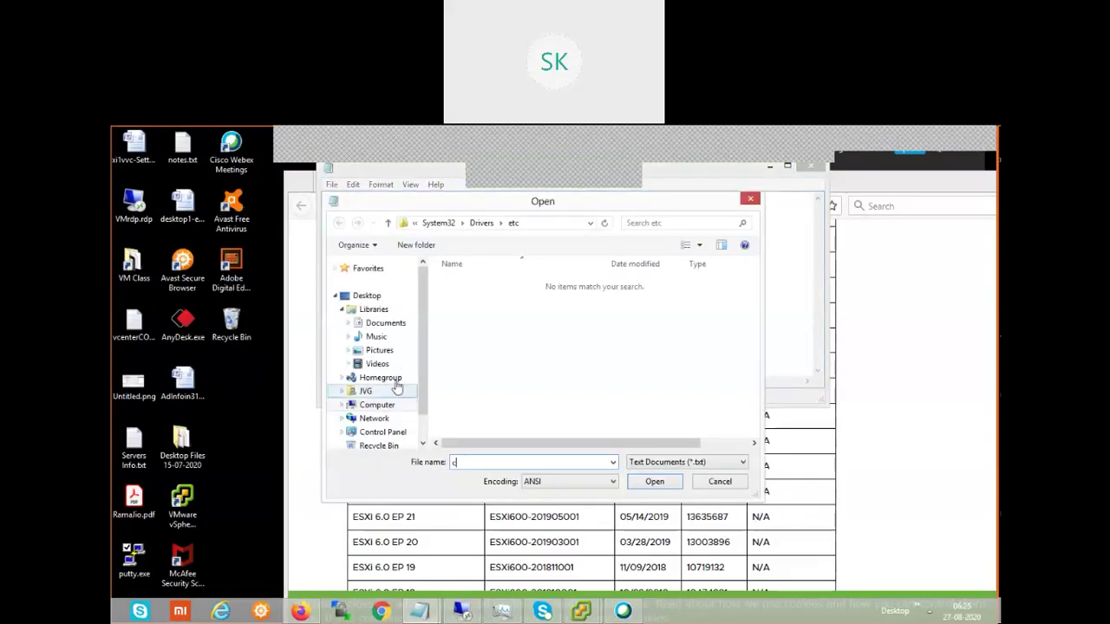
{"action": "left_click", "coordinate": [367, 413]}
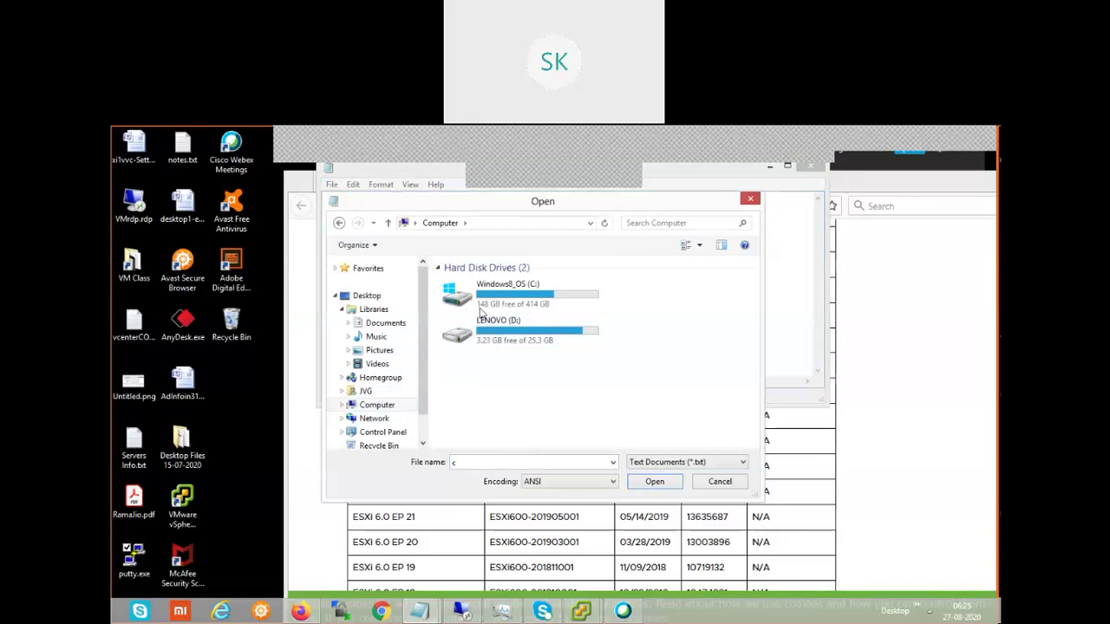
{"action": "left_click", "coordinate": [338, 224]}
{"action": "left_click", "coordinate": [698, 463]}
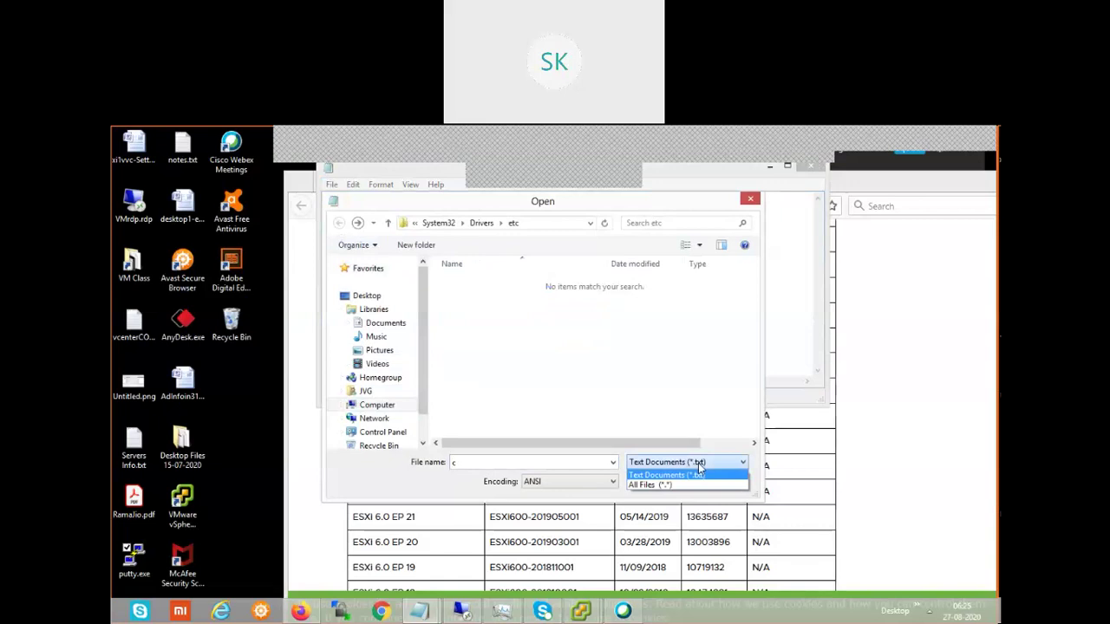
{"action": "left_click", "coordinate": [651, 484]}
{"action": "left_click", "coordinate": [550, 461]}
{"action": "type", "text": "c"}
{"action": "left_click", "coordinate": [469, 284]}
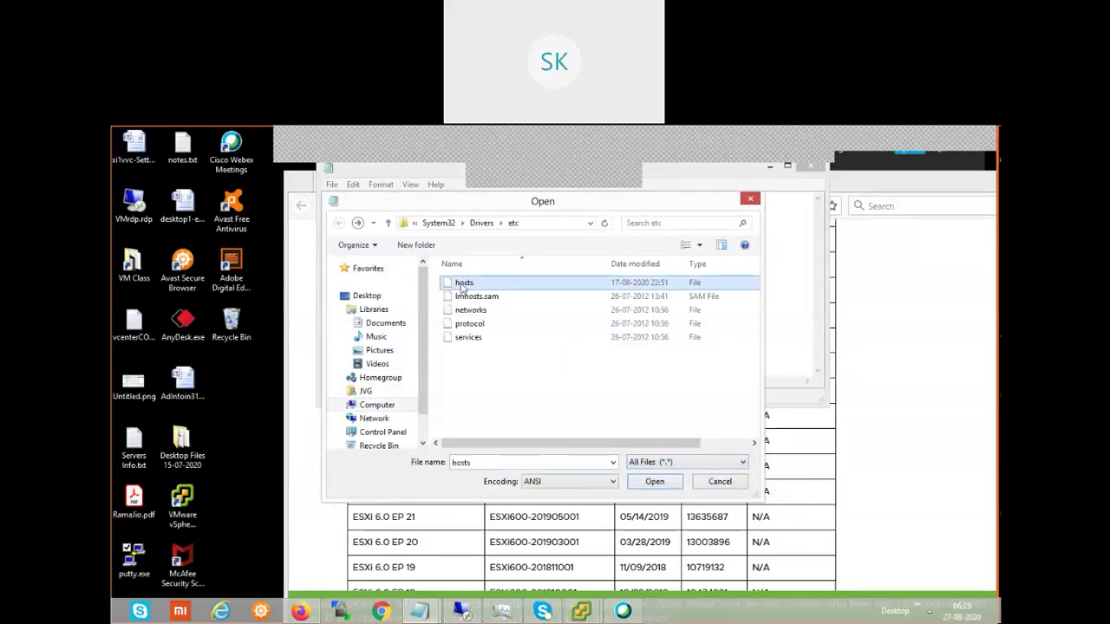
{"action": "left_click", "coordinate": [656, 485]}
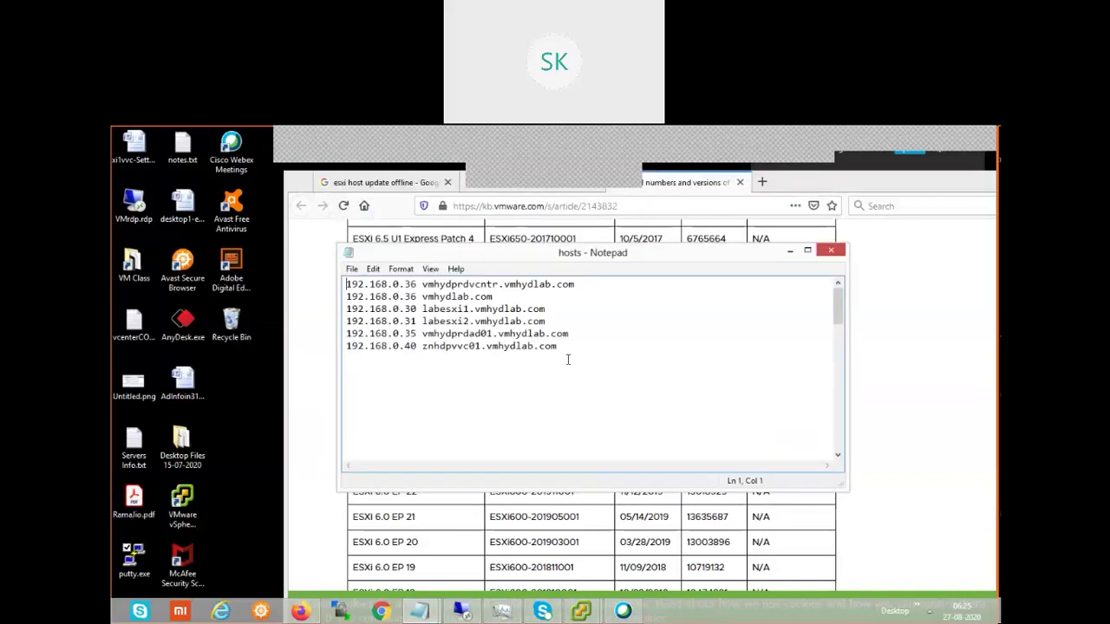
Copy the labesxi1 and labesxi2 entries of the hosts file and paste them below the last entry.
{"action": "left_click", "coordinate": [575, 346]}
{"action": "left_click_drag", "start_coordinate": [547, 321], "coordinate": [325, 311]}
{"action": "key", "text": "ctrl+c"}
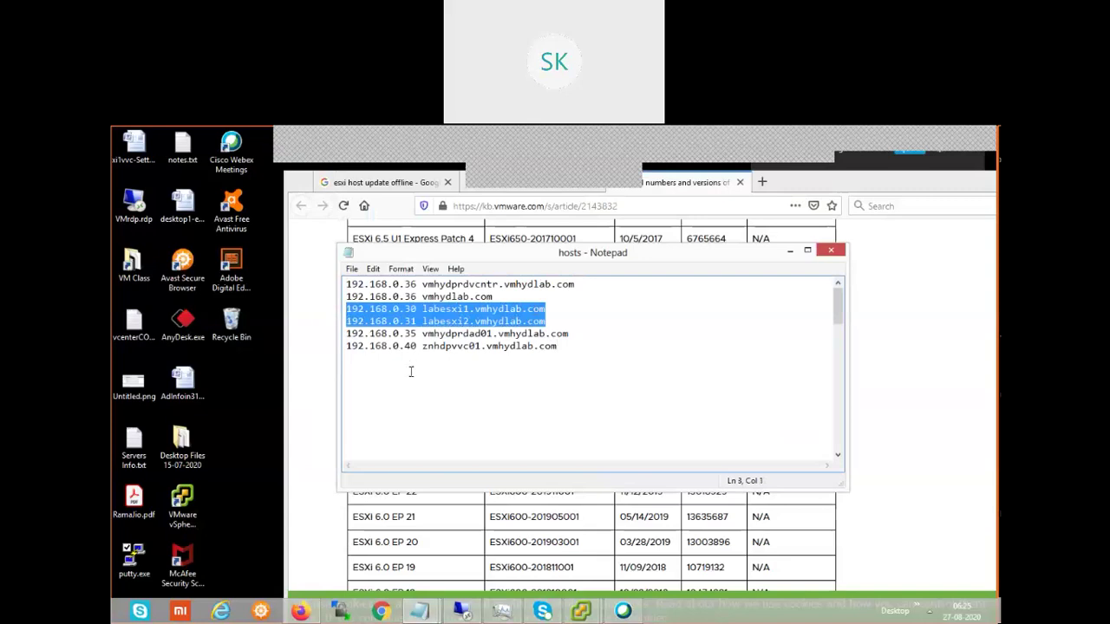
{"action": "left_click", "coordinate": [386, 362]}
{"action": "key", "text": "ctrl+v"}
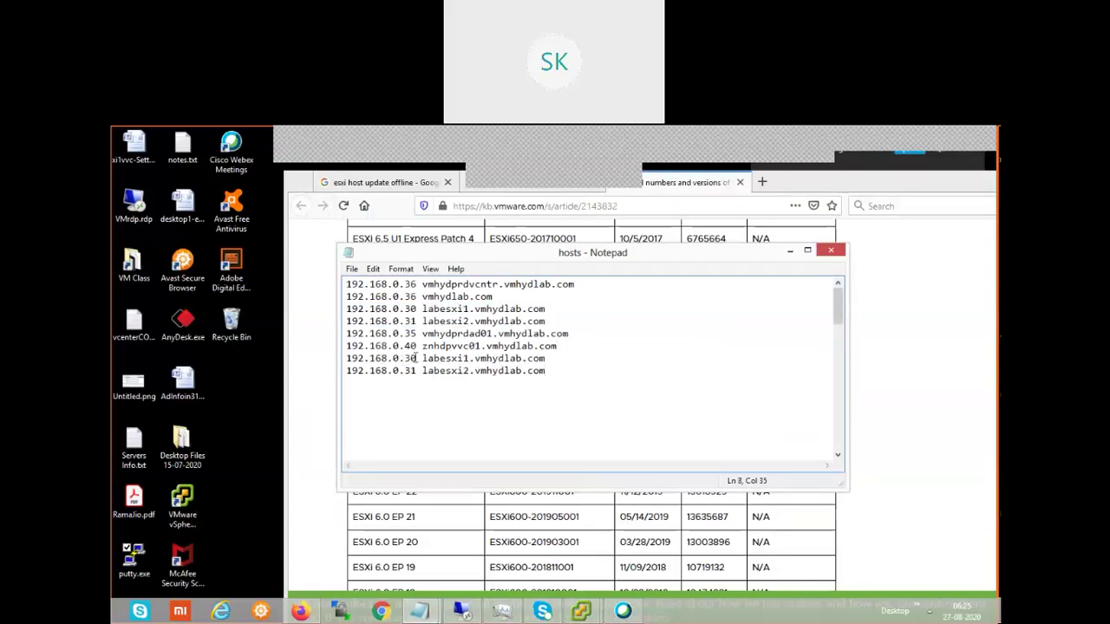
Change the two pasted entries to 192.168.0.32 labesxi3.vmhydlab.com and 192.168.0.33 labesxi4.vmhydlab.com.
{"action": "left_click_drag", "start_coordinate": [470, 358], "coordinate": [412, 370]}
{"action": "type", "text": "3"}
{"action": "type", "text": "2"}
{"action": "type", "text": "3"}
{"action": "left_click_drag", "start_coordinate": [470, 371], "coordinate": [464, 371]}
{"action": "type", "text": "4"}
{"action": "left_click", "coordinate": [564, 409]}
{"action": "key", "text": "BackSpace"}
{"action": "key", "text": "BackSpace"}
Save the hosts file and close Notepad.
{"action": "left_click", "coordinate": [352, 269]}
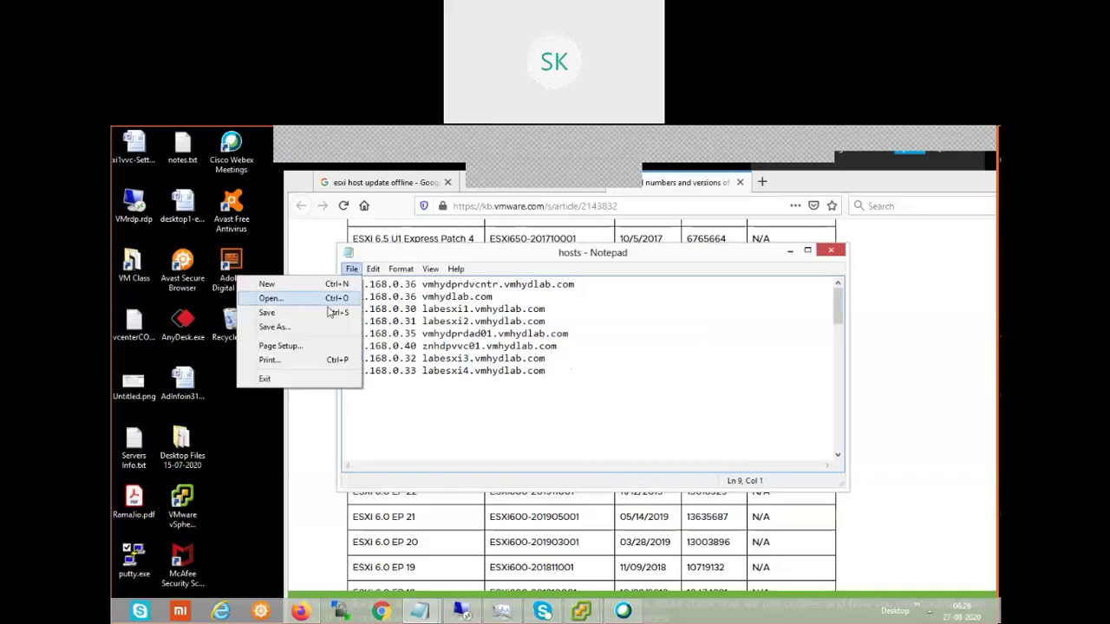
{"action": "left_click", "coordinate": [325, 314]}
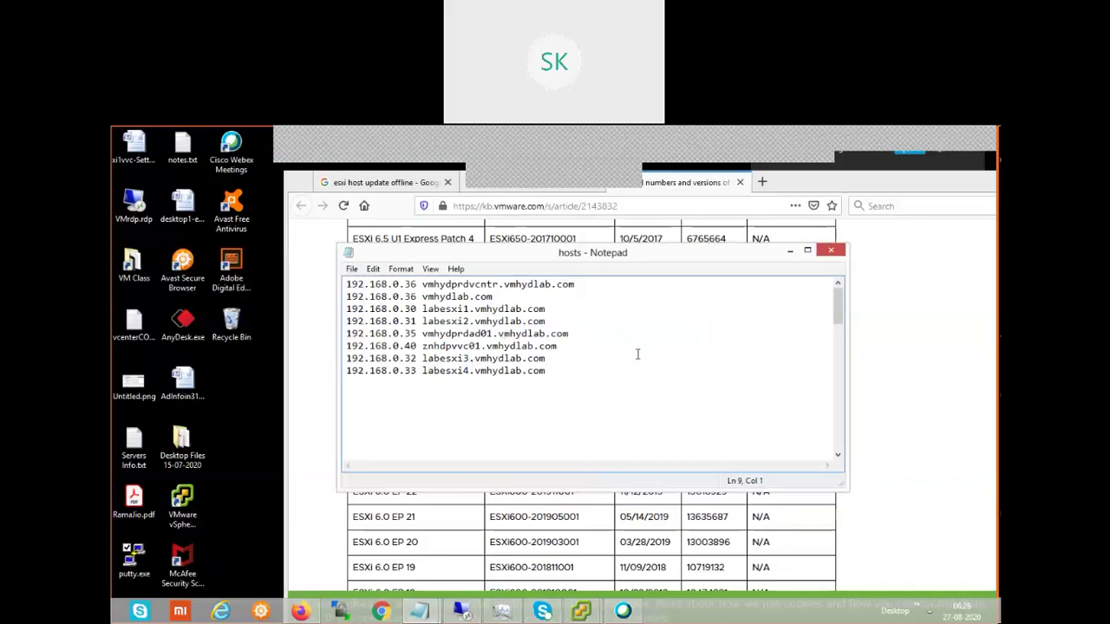
{"action": "left_click", "coordinate": [831, 251]}
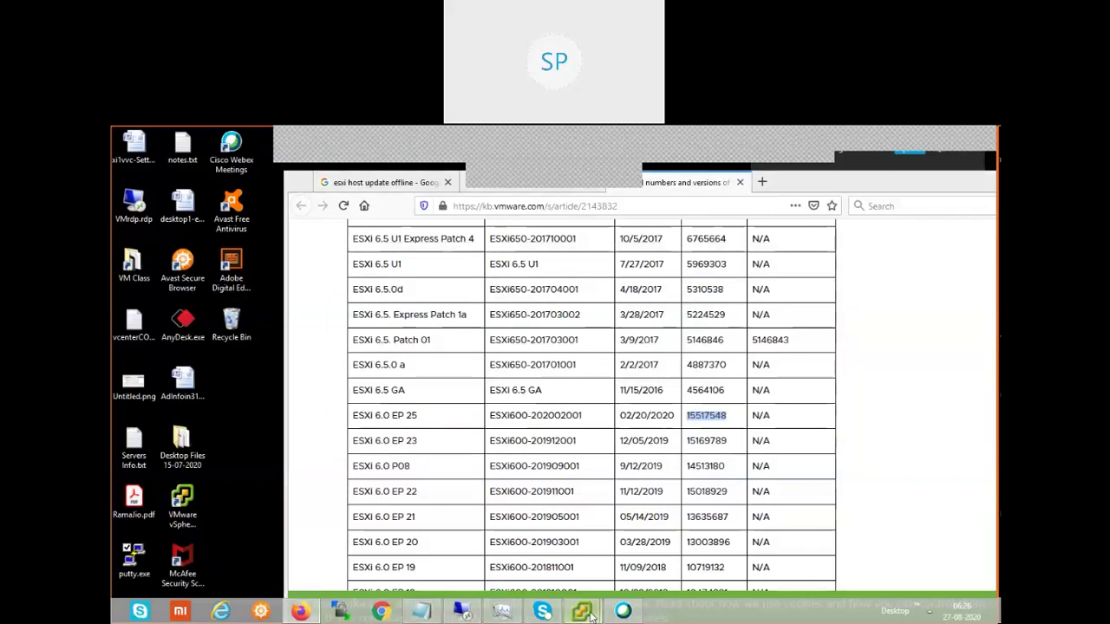
Switch back to the vSphere Client, maximise it and close Desktop1's existing console window.
{"action": "mouse_move", "coordinate": [591, 616]}
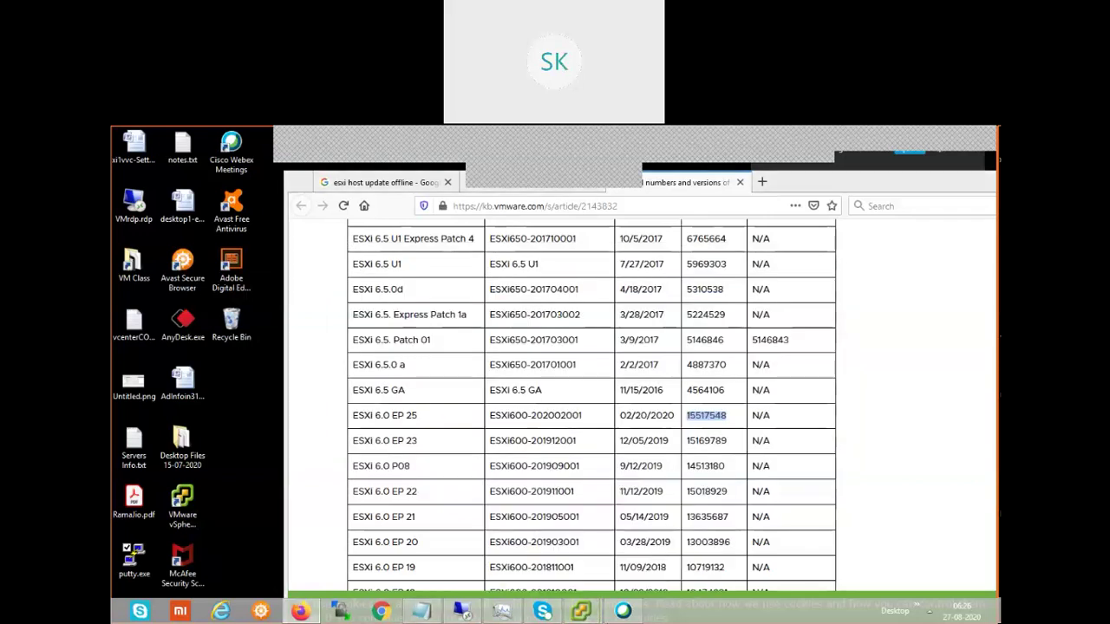
{"action": "left_click", "coordinate": [512, 542]}
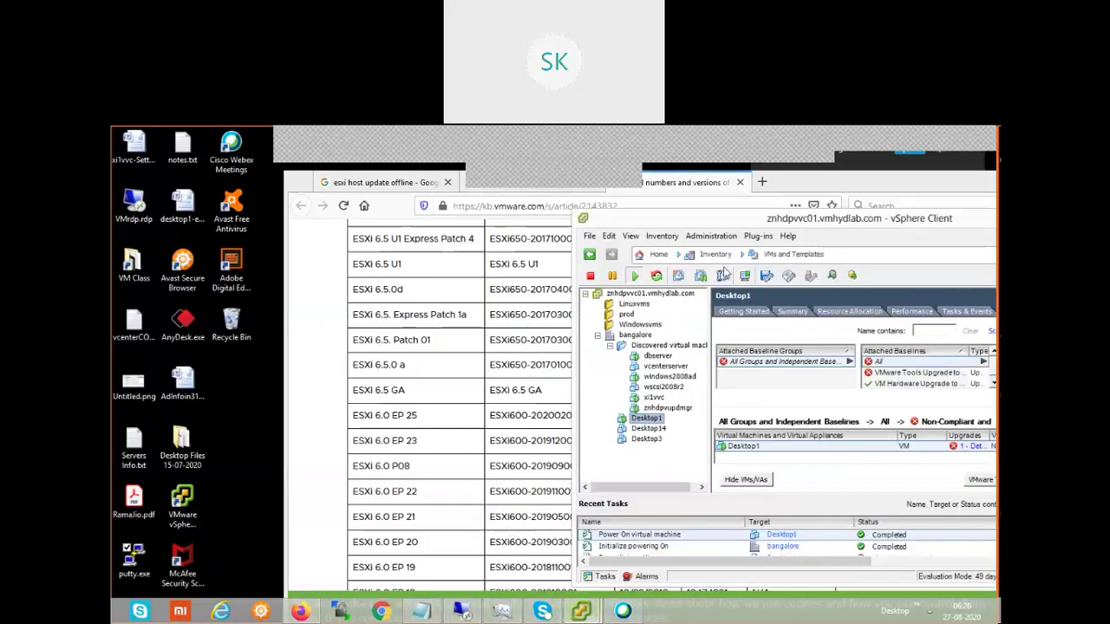
{"action": "double_click", "coordinate": [711, 221]}
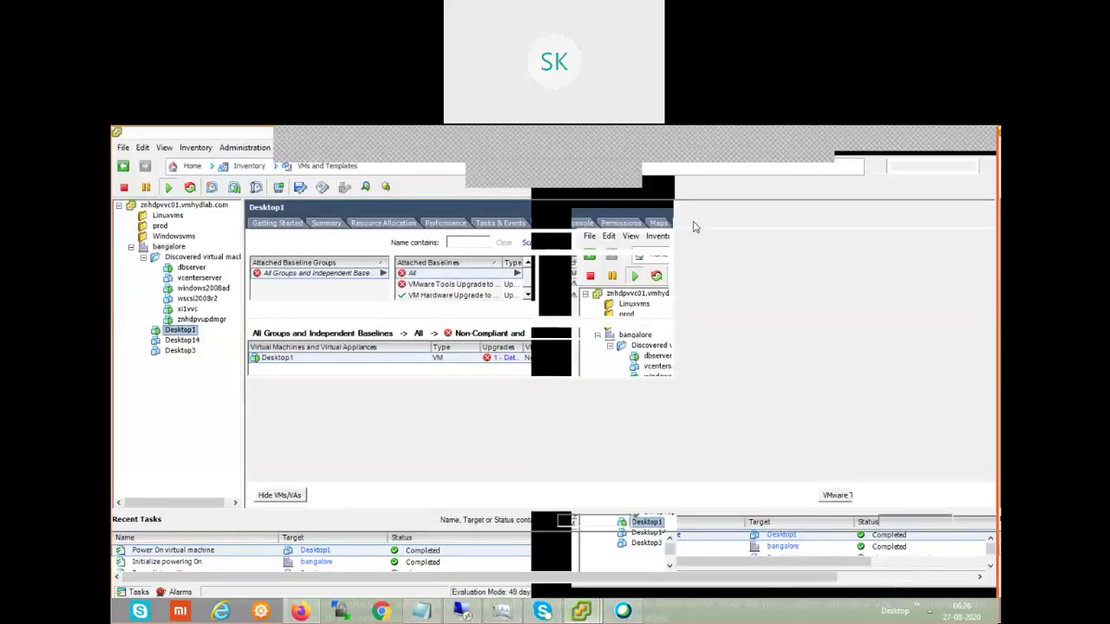
{"action": "right_click", "coordinate": [187, 330]}
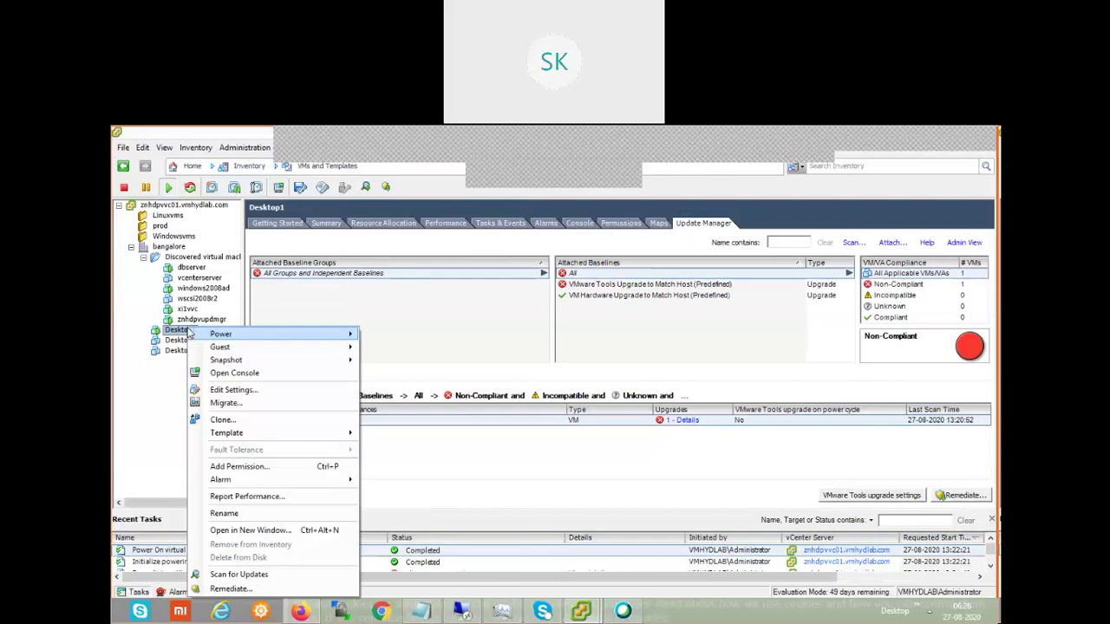
{"action": "left_click", "coordinate": [236, 379]}
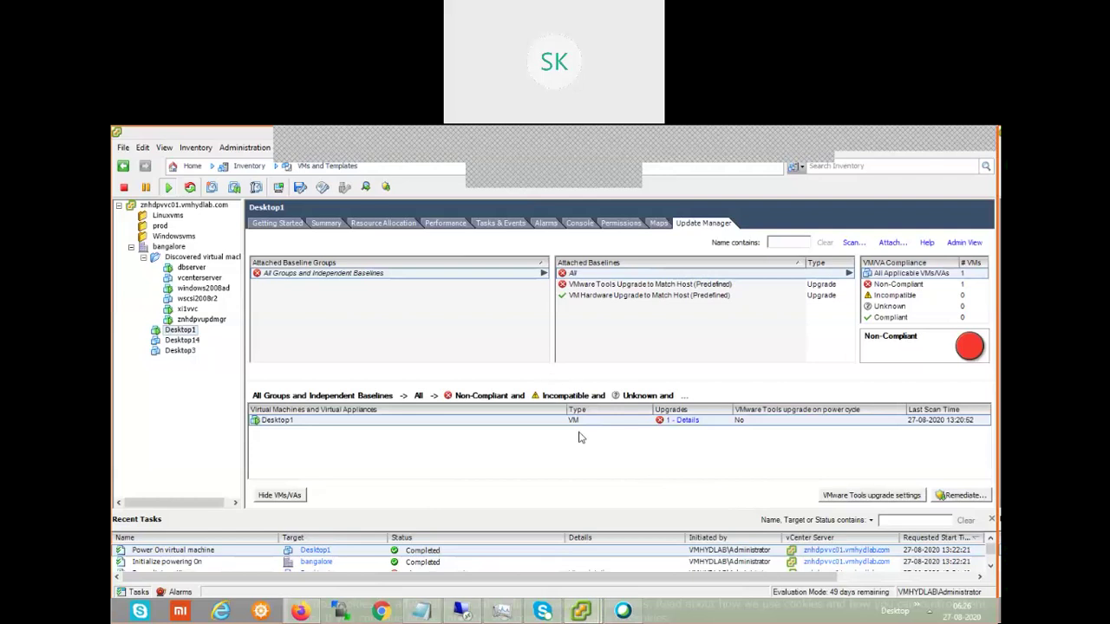
{"action": "mouse_move", "coordinate": [581, 612]}
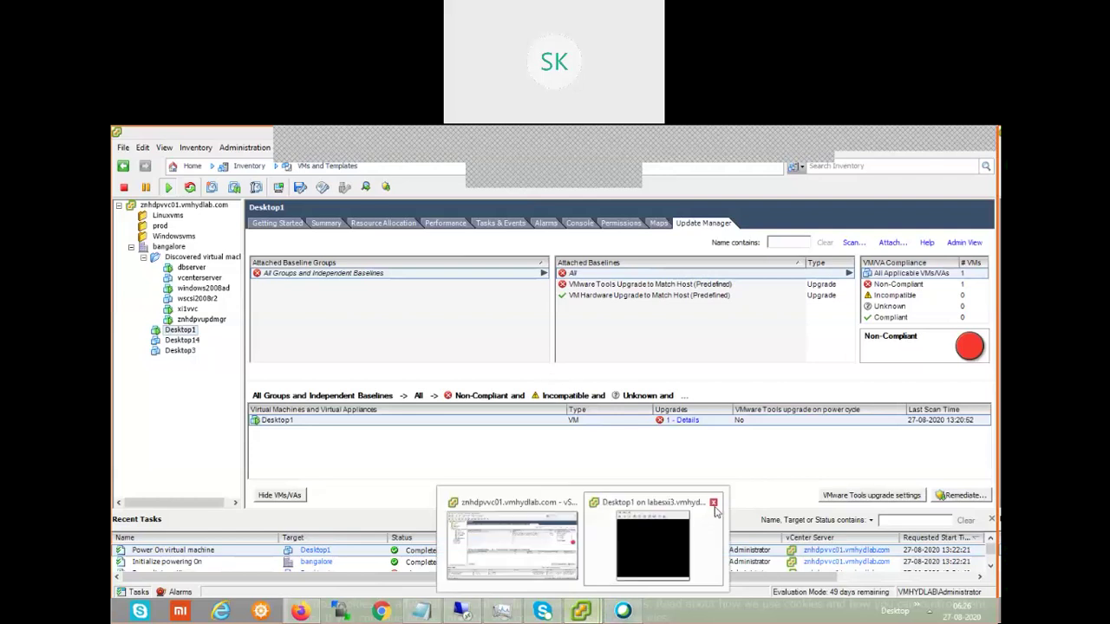
{"action": "left_click", "coordinate": [714, 503]}
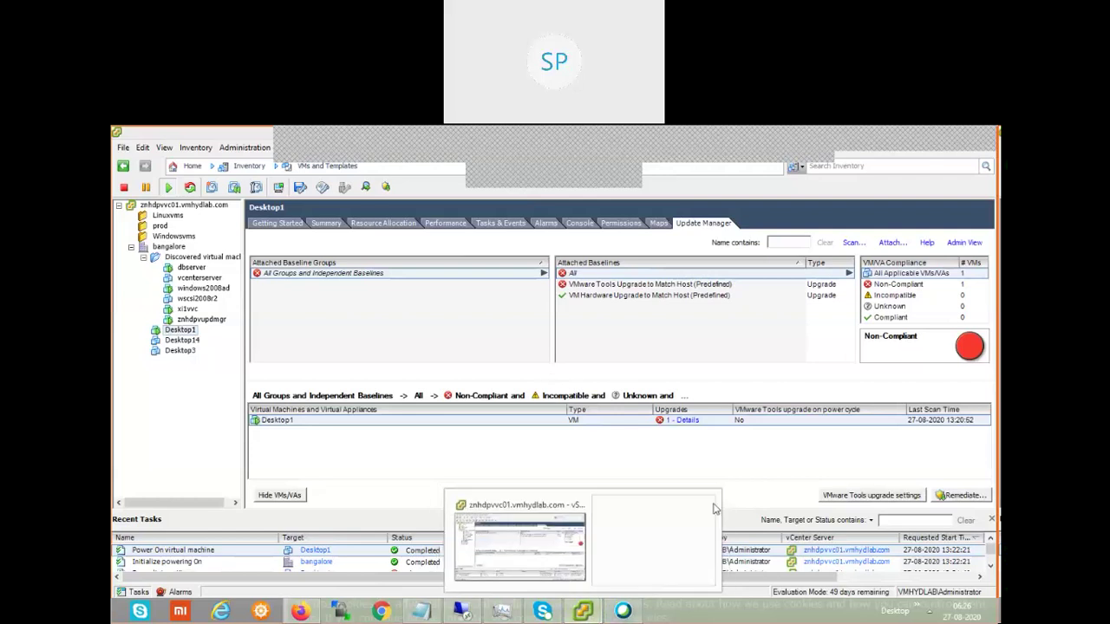
Open a new console for Desktop1 and dismiss its lock screen to reach the sign-in prompt.
{"action": "right_click", "coordinate": [192, 329]}
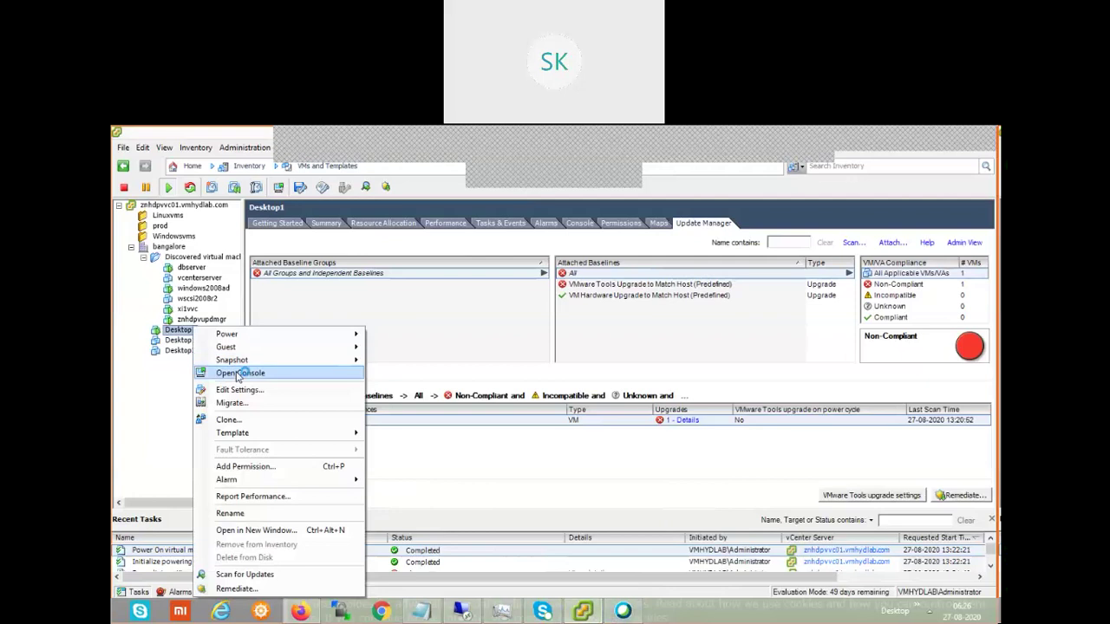
{"action": "left_click", "coordinate": [237, 376]}
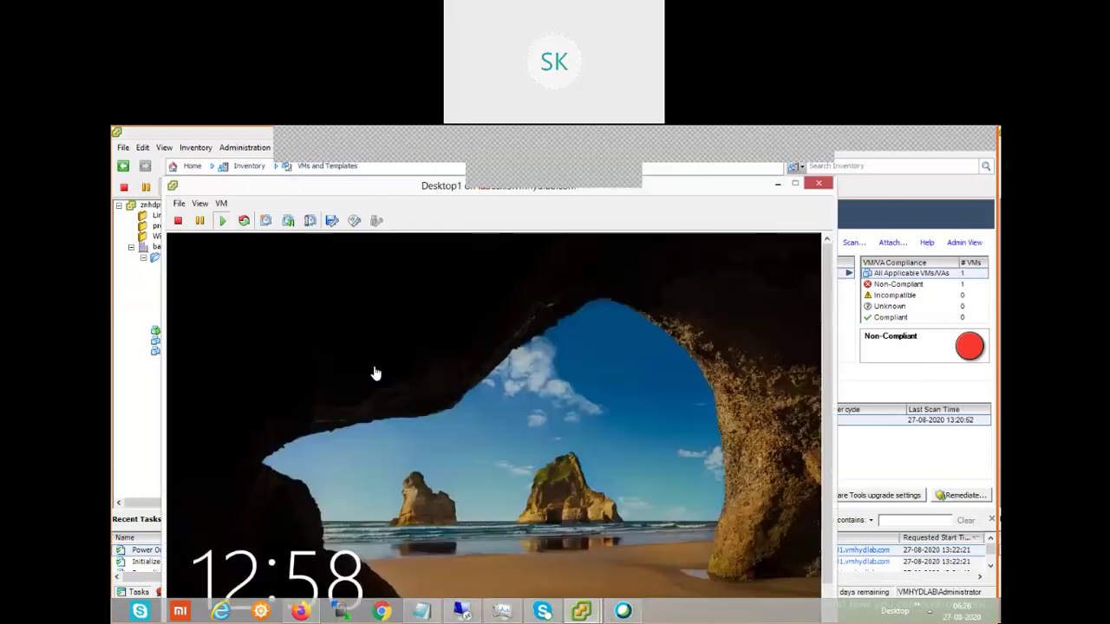
{"action": "left_click", "coordinate": [548, 435]}
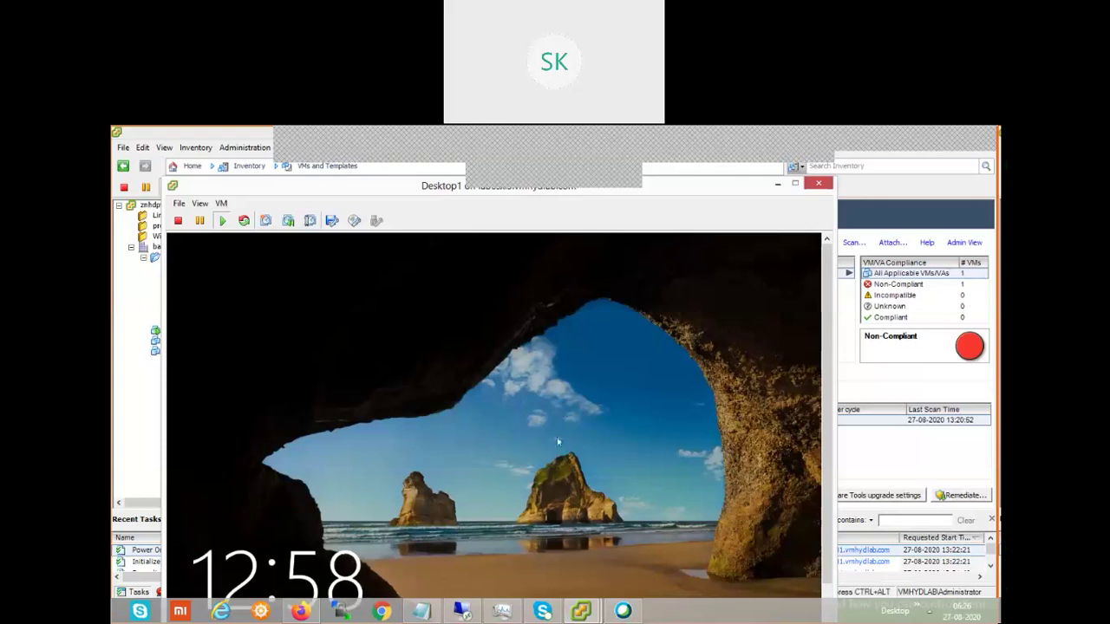
{"action": "scroll", "coordinate": [826, 518], "scroll_direction": "down", "scroll_amount": 1}
{"action": "scroll", "coordinate": [826, 518], "scroll_direction": "down", "scroll_amount": 2}
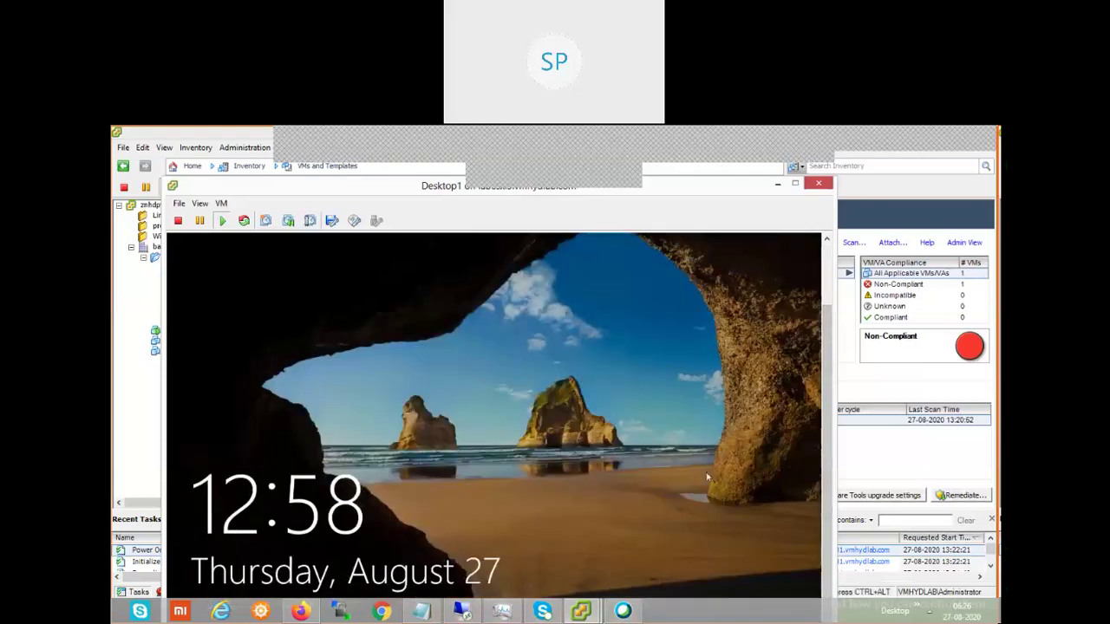
{"action": "left_click", "coordinate": [592, 496]}
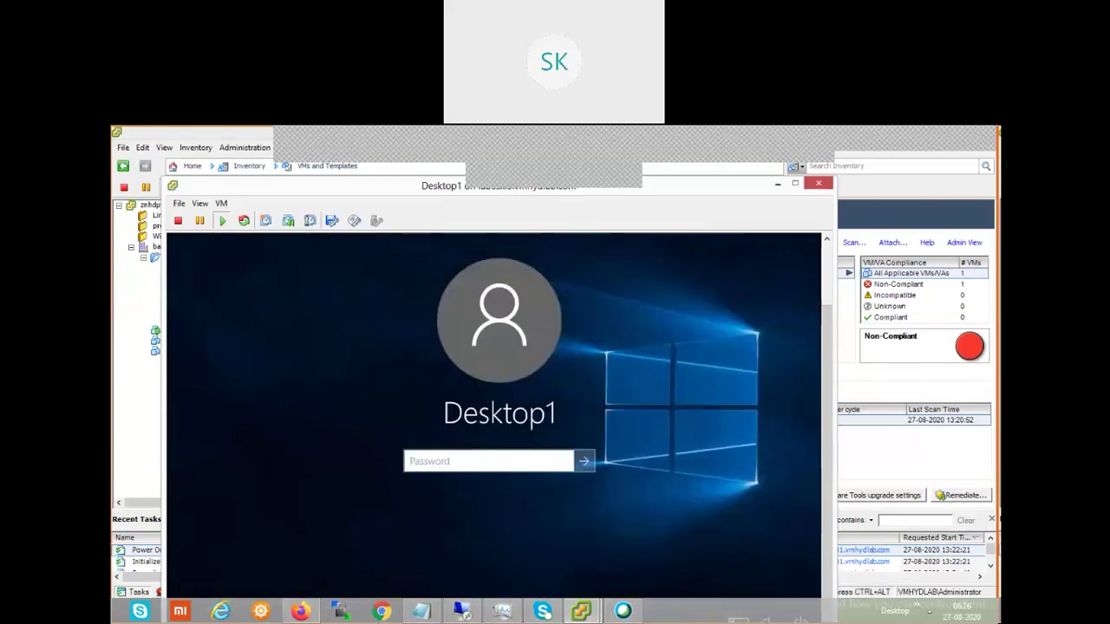
Open a Command Prompt window on the local computer with cmd.
{"action": "key", "text": "super"}
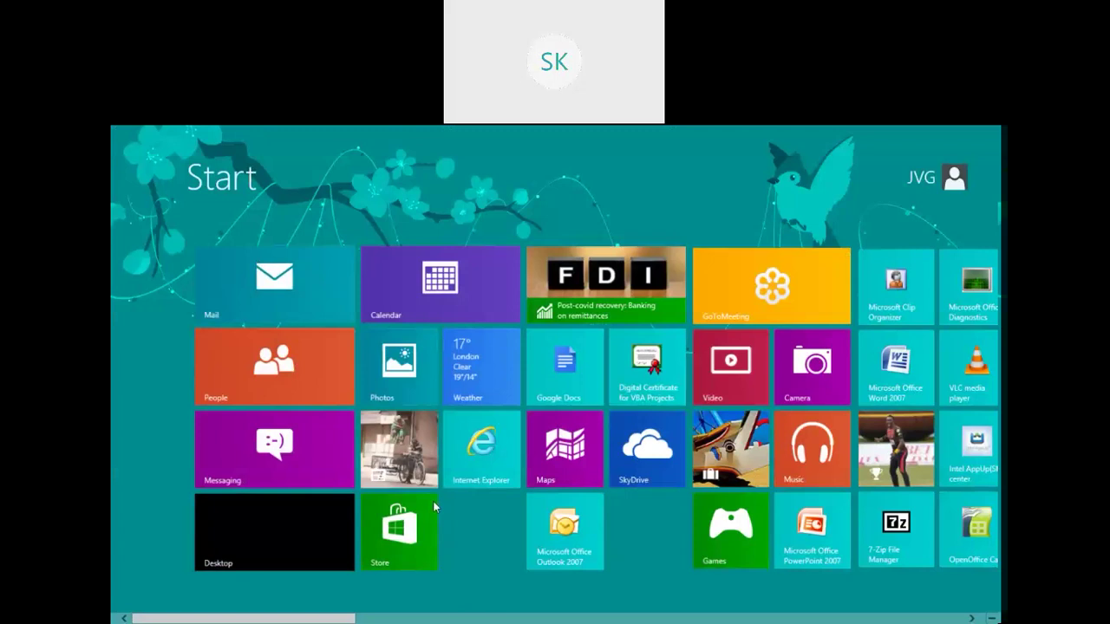
{"action": "key", "text": "super"}
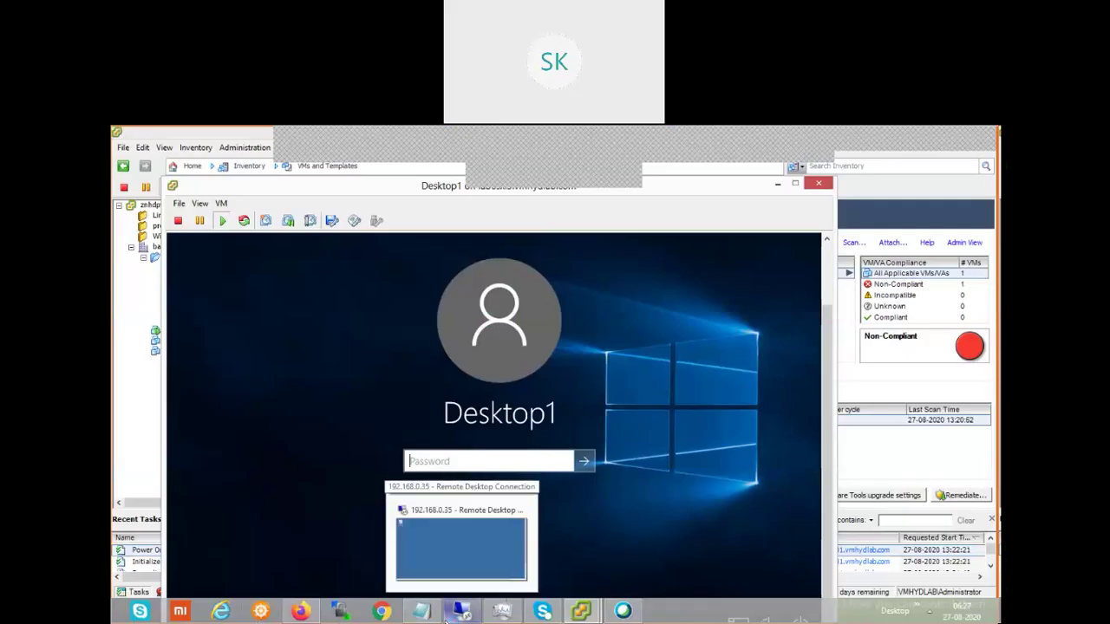
{"action": "key", "text": "super+r"}
{"action": "type", "text": "cmd"}
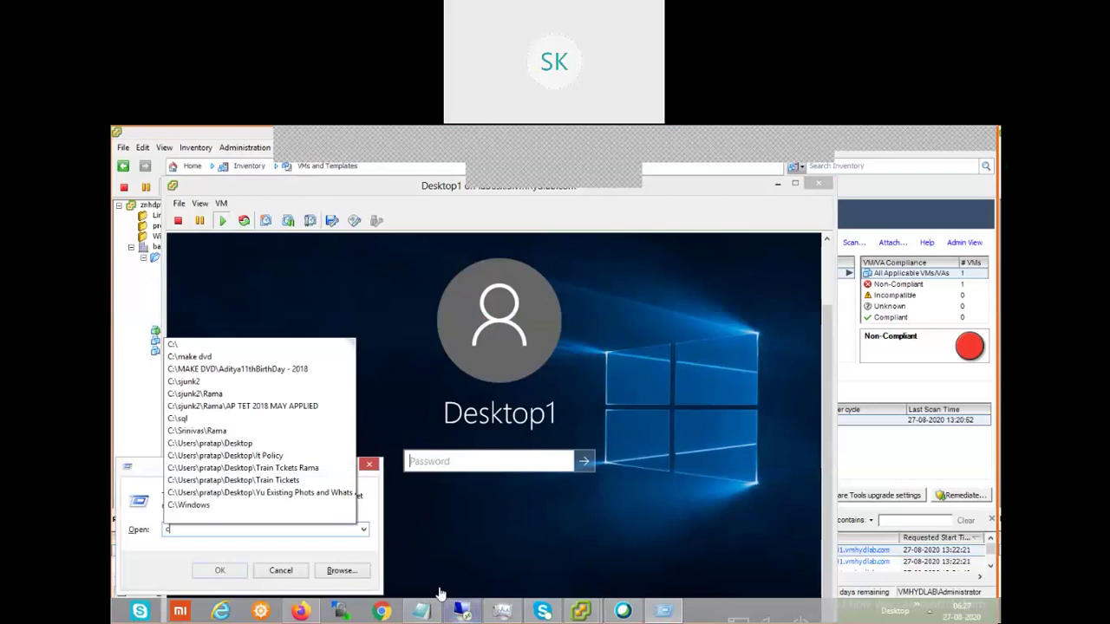
{"action": "key", "text": "Return"}
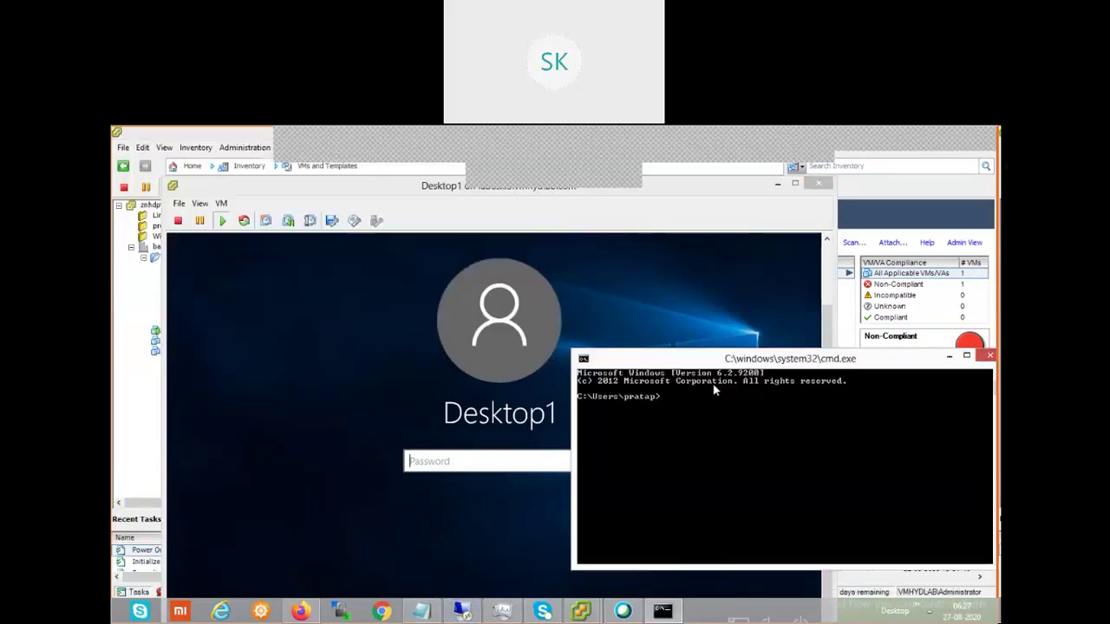
Ping 192.168.0.10 from the Command Prompt.
{"action": "type", "text": "ping 192.168.0.10"}
{"action": "key", "text": "Return"}
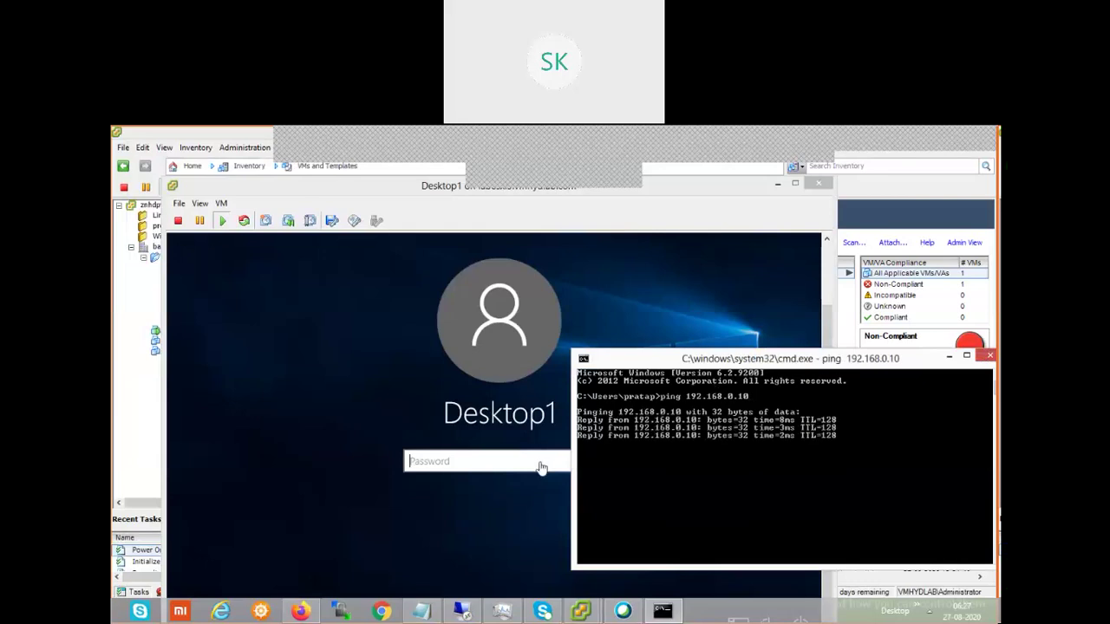
Sign in to Desktop1 through its console with the account password and minimise the console window.
{"action": "left_click", "coordinate": [508, 466]}
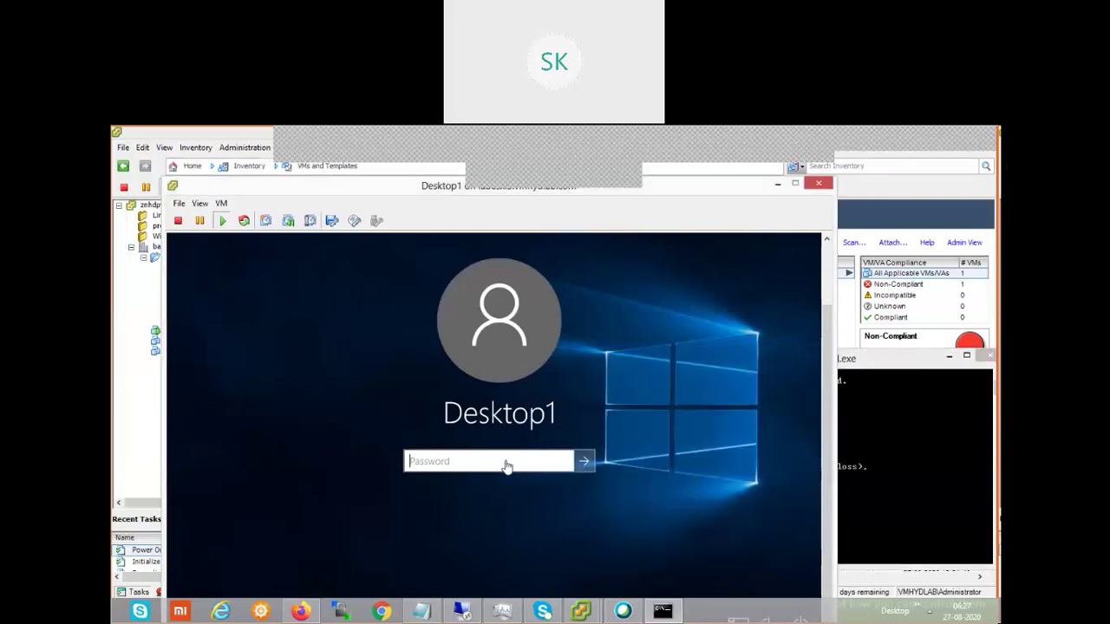
{"action": "type", "text": "••••••••"}
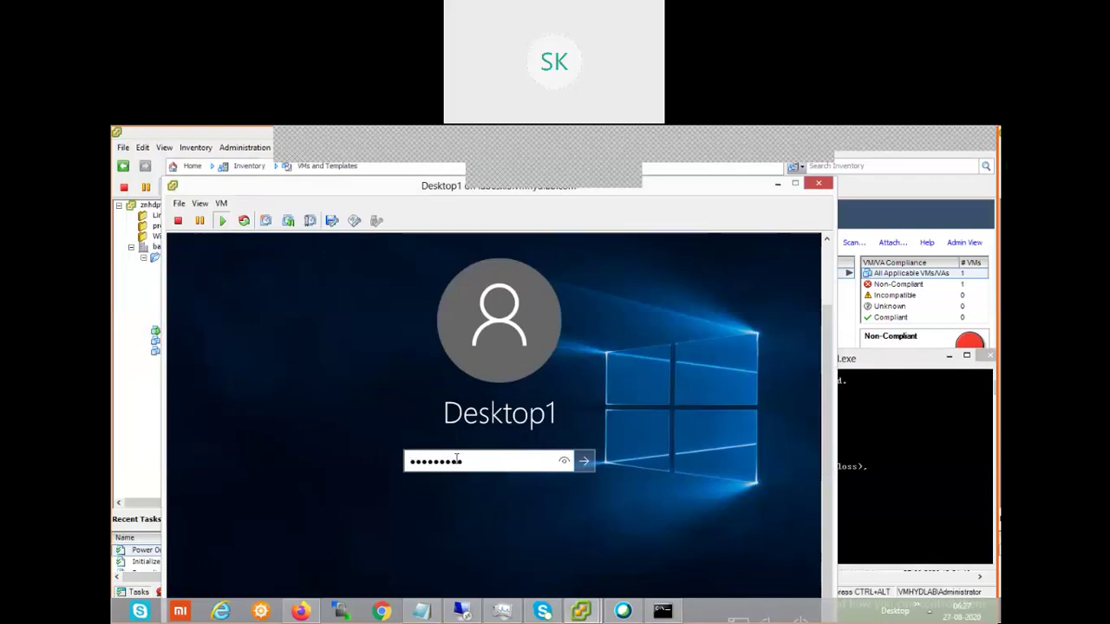
{"action": "key", "text": "Return"}
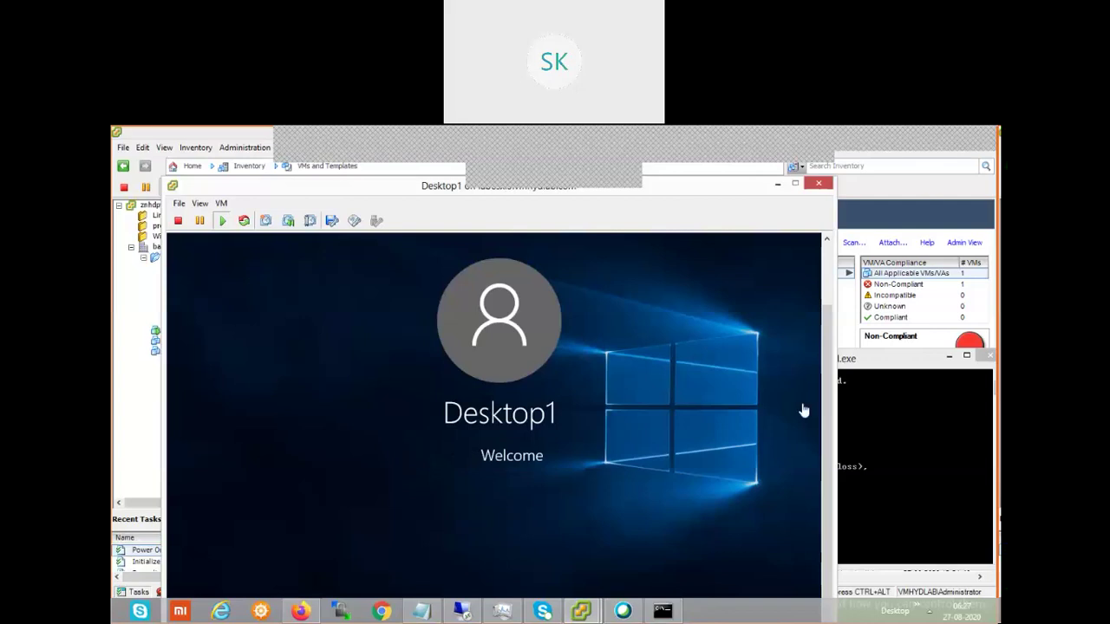
{"action": "left_click", "coordinate": [781, 186]}
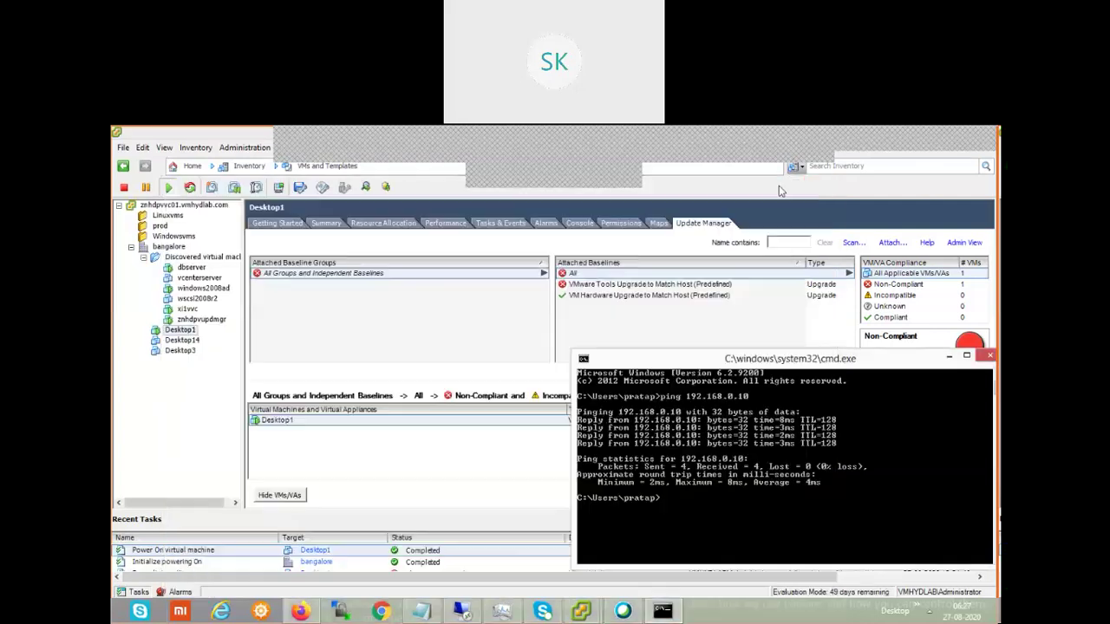
Remediate Desktop1 with the VMware Tools Upgrade to Match Host baseline, keeping the default schedule and the pre-remediation snapshot that is not deleted.
{"action": "left_click", "coordinate": [398, 327]}
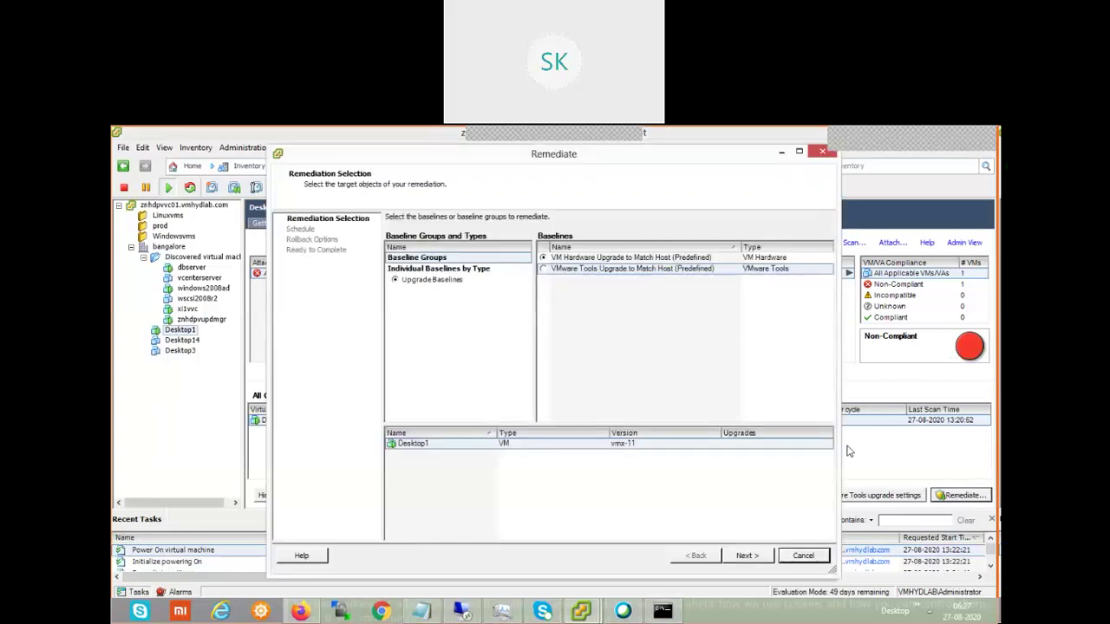
{"action": "left_click", "coordinate": [560, 270]}
{"action": "left_click", "coordinate": [544, 269]}
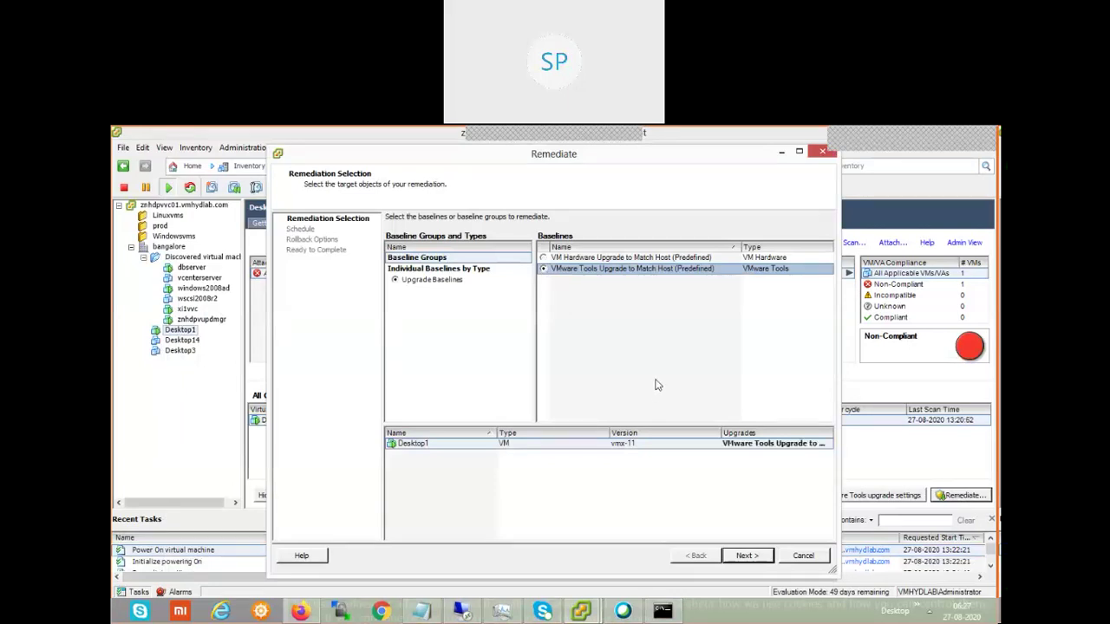
{"action": "left_click", "coordinate": [744, 558]}
{"action": "left_click", "coordinate": [743, 560]}
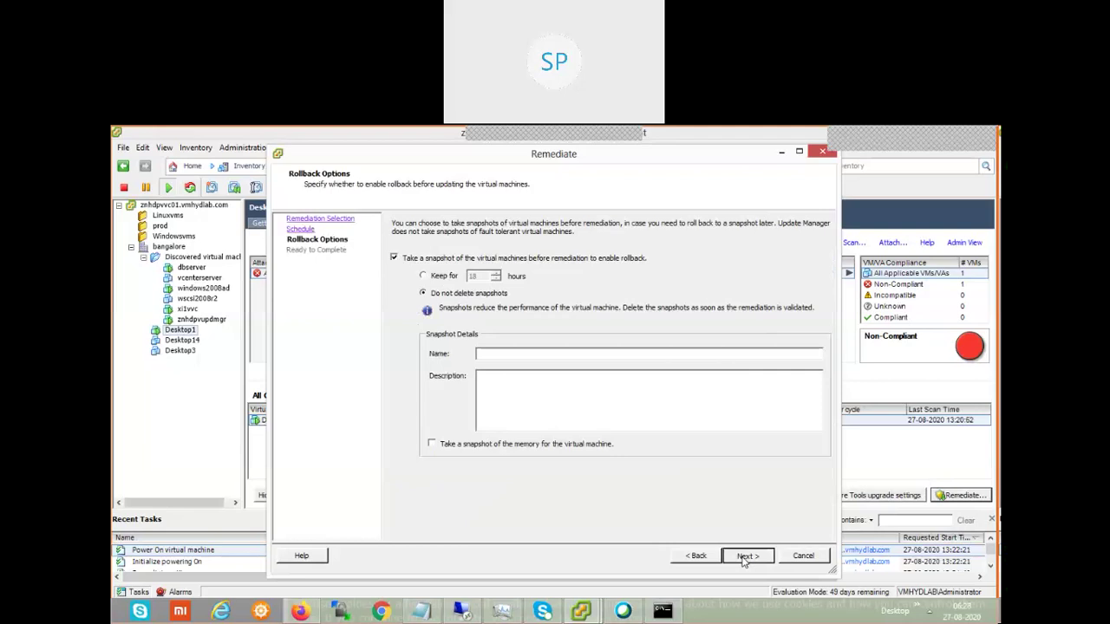
{"action": "left_click", "coordinate": [743, 559]}
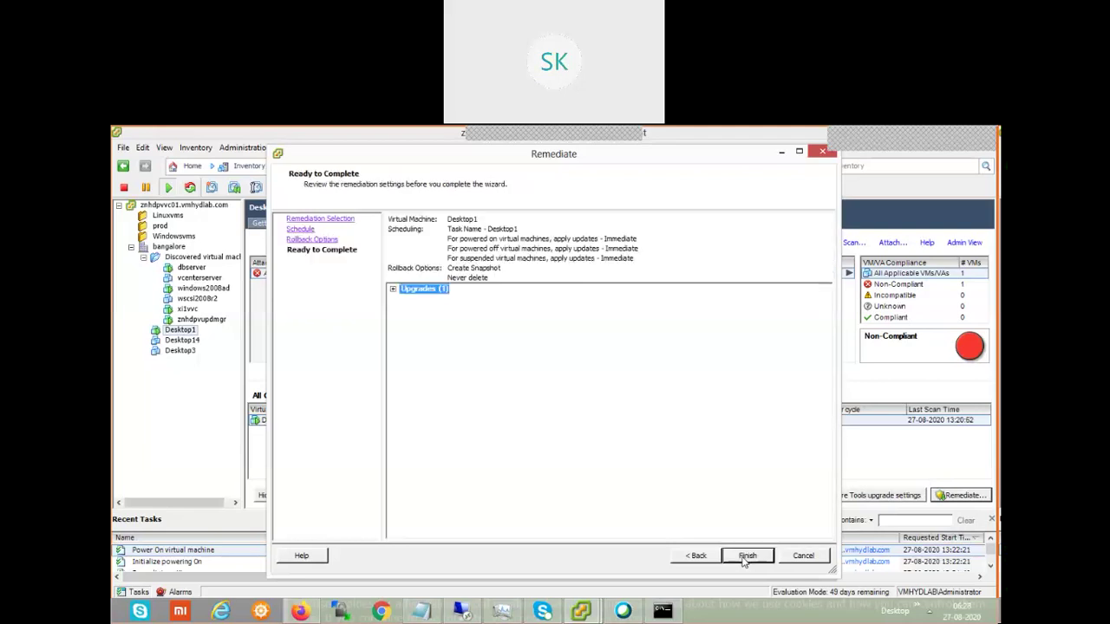
{"action": "left_click", "coordinate": [743, 559]}
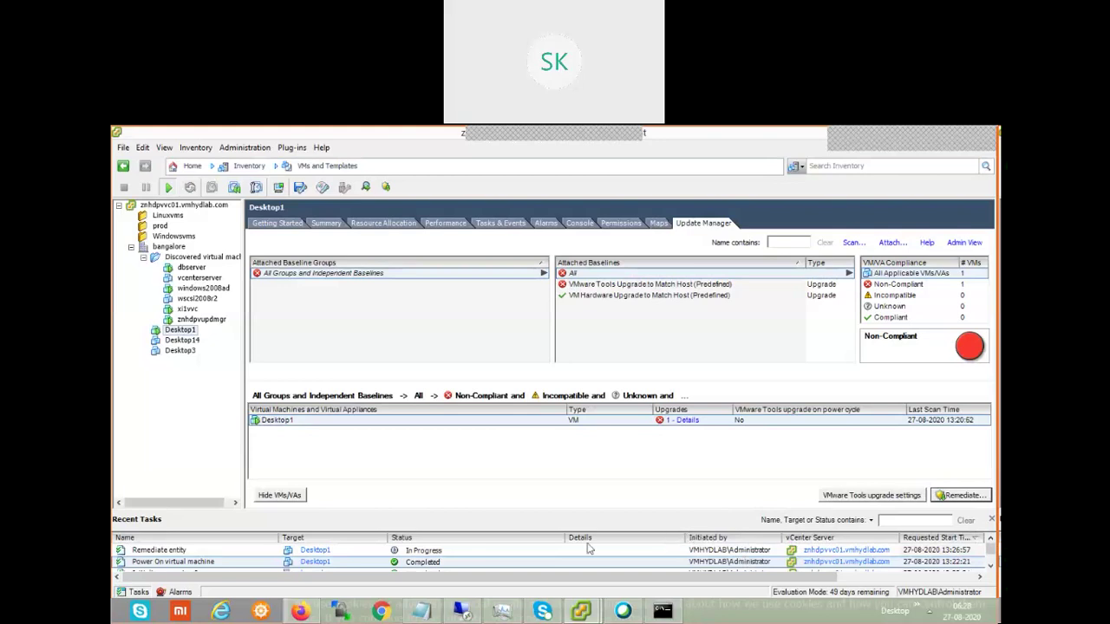
{"action": "left_click", "coordinate": [398, 553]}
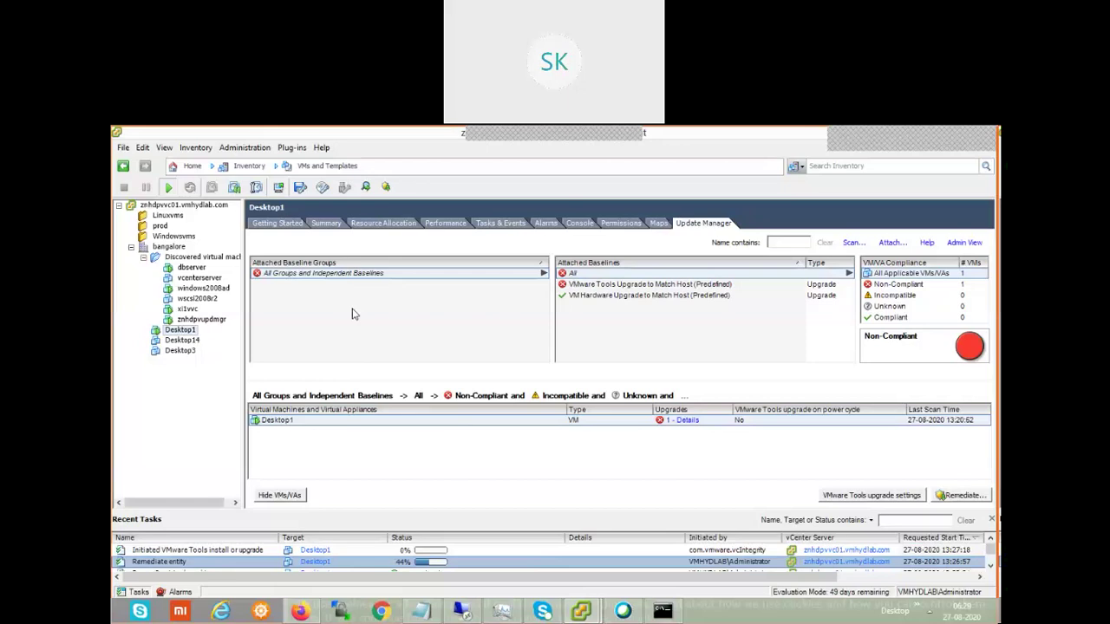
Start a continuous ping to 192.168.0.10 in the Command Prompt and return to the vSphere Client to show Desktop1's summary.
{"action": "left_click", "coordinate": [666, 614]}
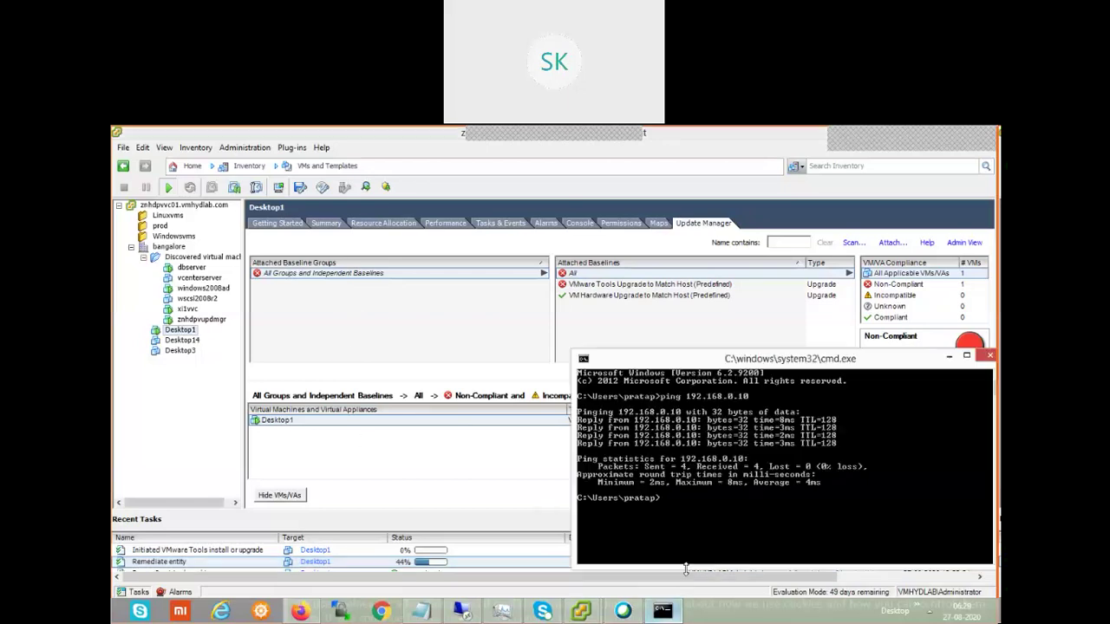
{"action": "key", "text": "Up"}
{"action": "type", "text": "-t"}
{"action": "key", "text": "Return"}
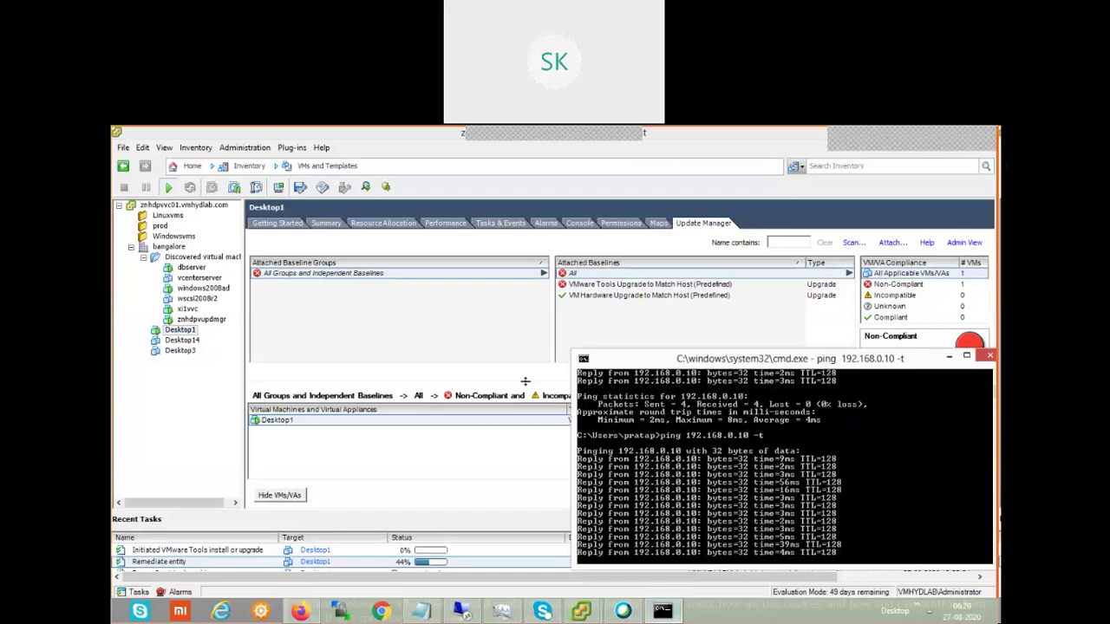
{"action": "left_click", "coordinate": [328, 224]}
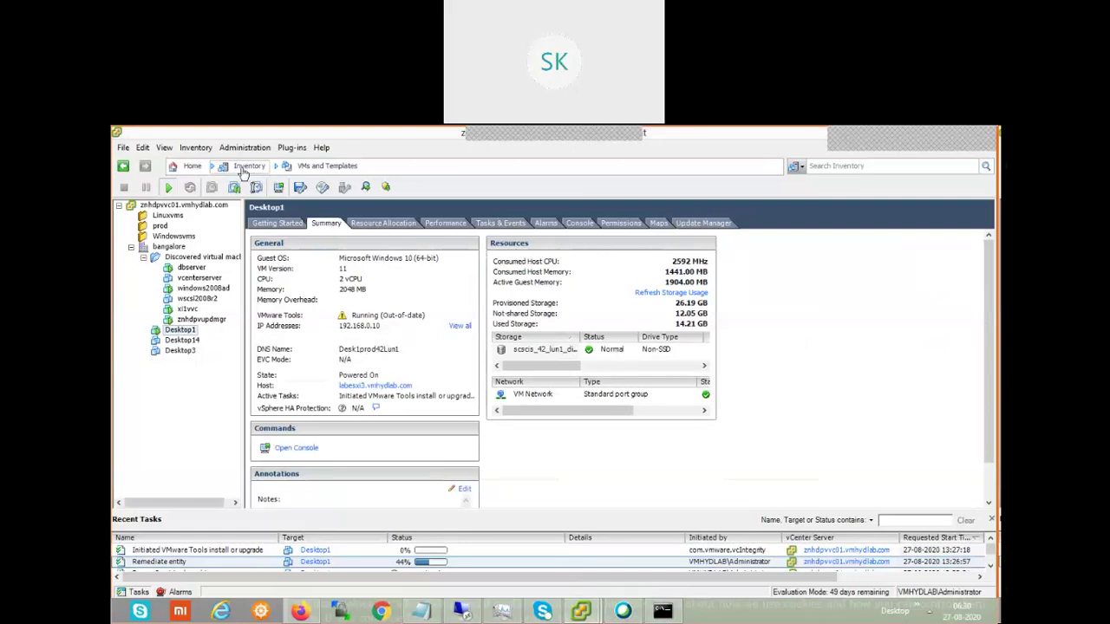
Switch to the Hosts and Clusters inventory and select the host labesxi4.vmhydlab.com.
{"action": "left_click", "coordinate": [243, 170]}
{"action": "mouse_move", "coordinate": [256, 186]}
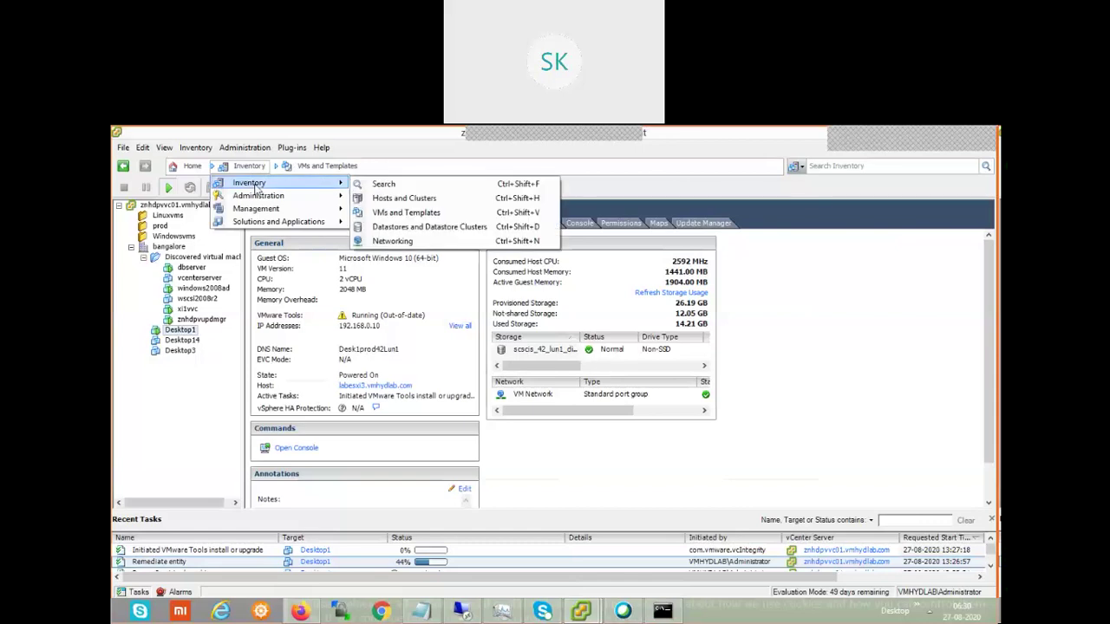
{"action": "left_click", "coordinate": [443, 201]}
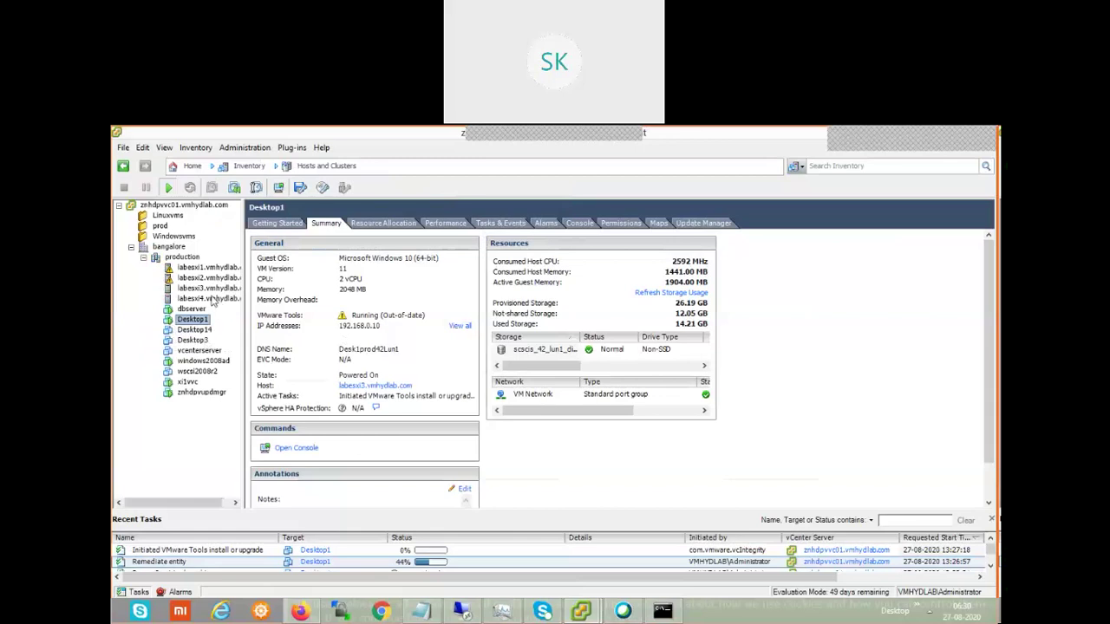
{"action": "left_click", "coordinate": [209, 298]}
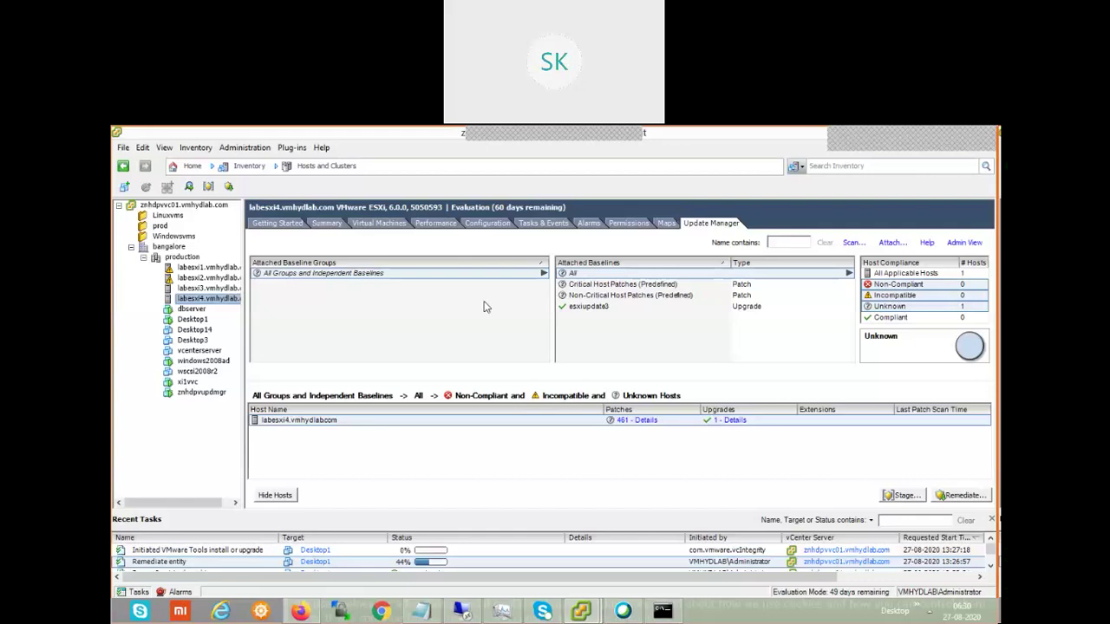
{"action": "right_click", "coordinate": [224, 303]}
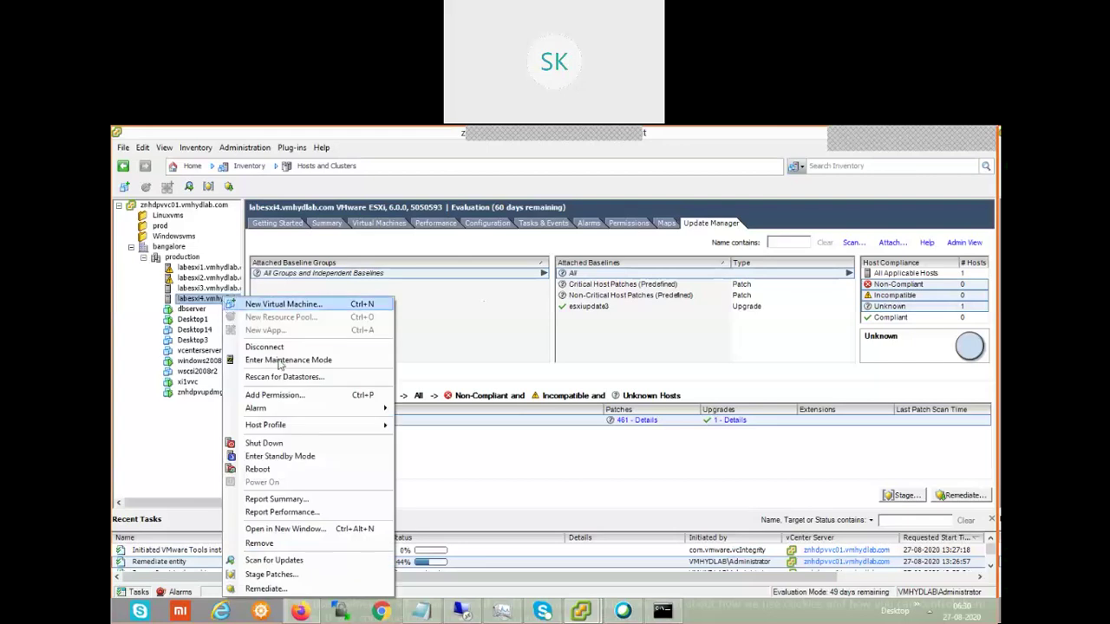
{"action": "left_click", "coordinate": [280, 362]}
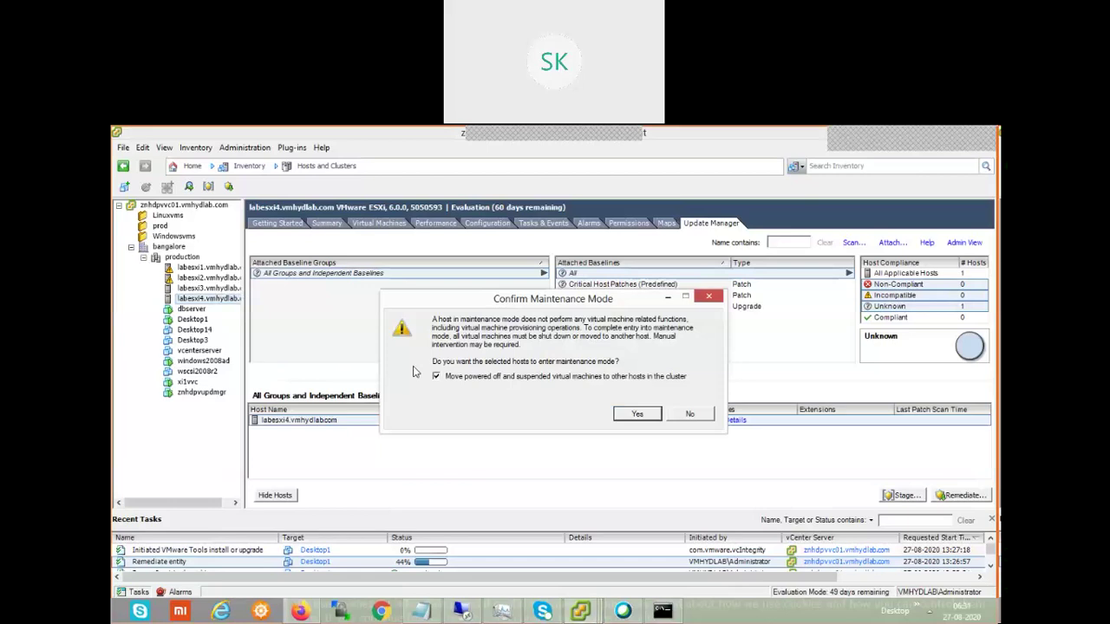
{"action": "left_click", "coordinate": [702, 418]}
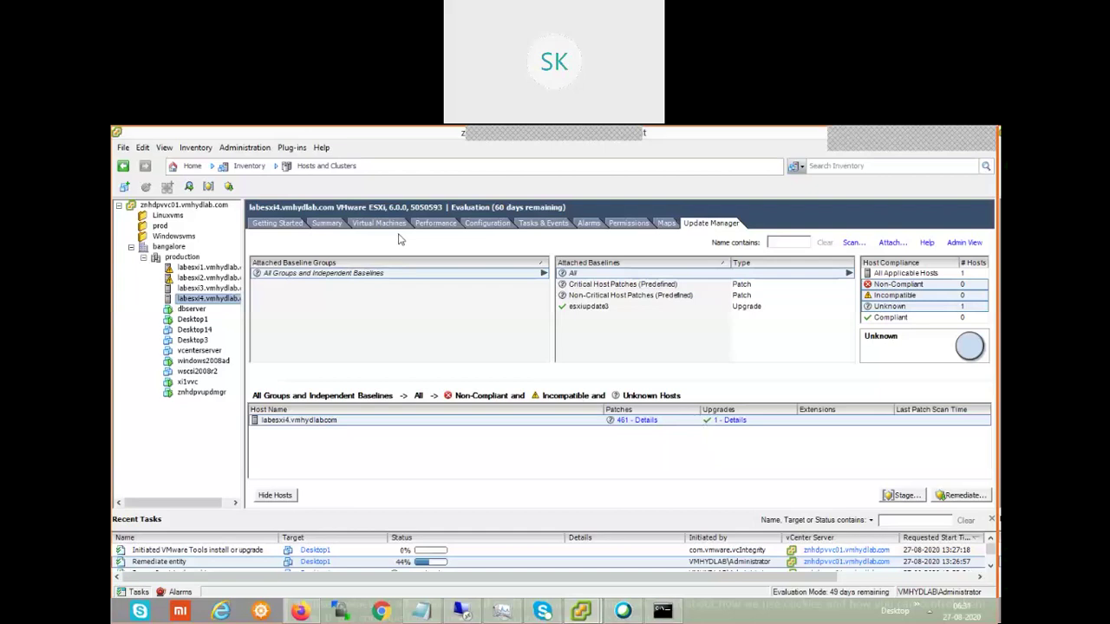
Add a software iSCSI adapter to labesxi4's storage adapters.
{"action": "left_click", "coordinate": [500, 225]}
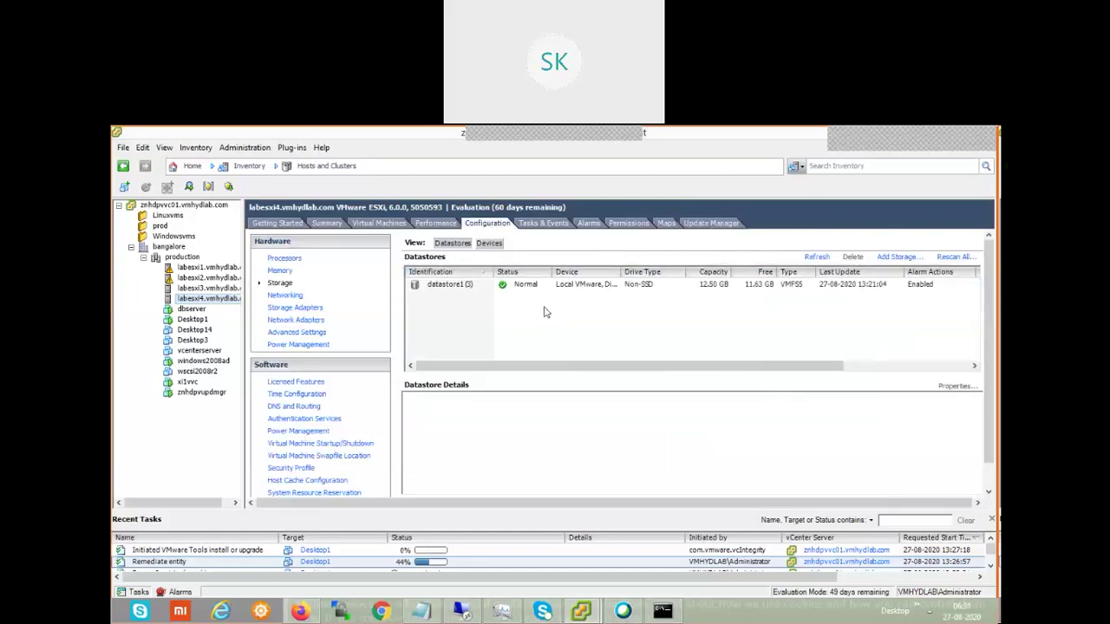
{"action": "left_click", "coordinate": [299, 309]}
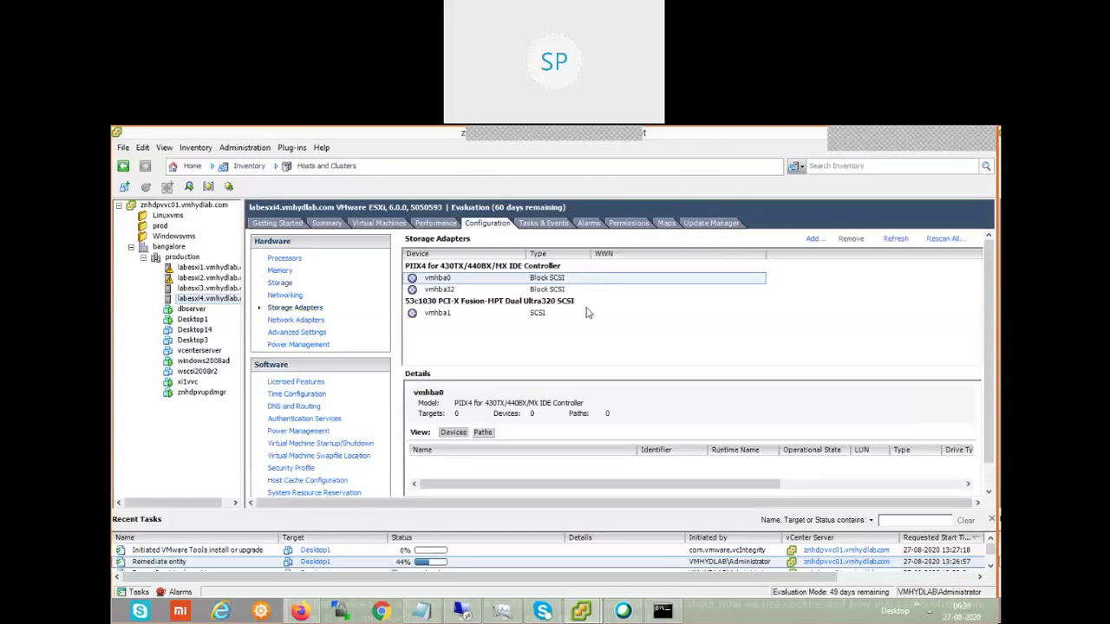
{"action": "left_click", "coordinate": [813, 240]}
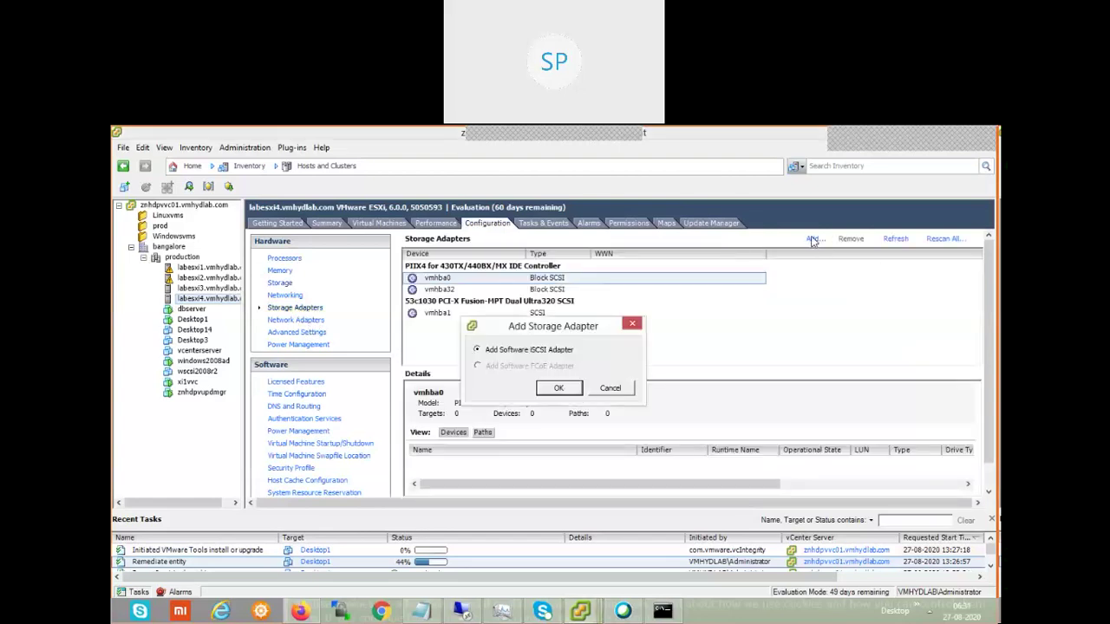
{"action": "left_click", "coordinate": [559, 389]}
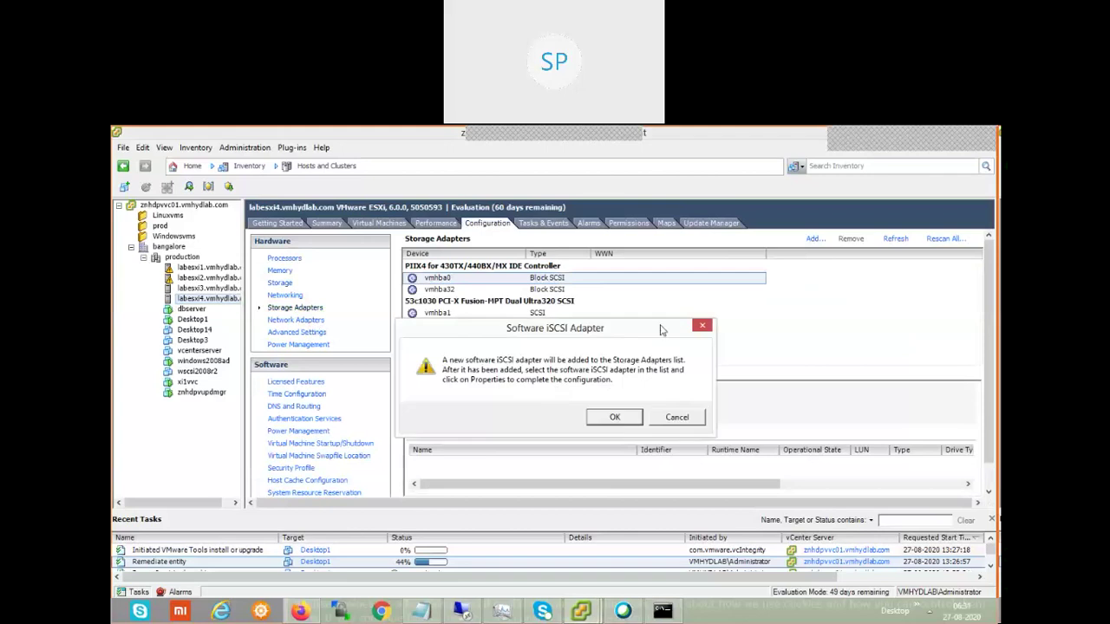
{"action": "left_click", "coordinate": [615, 417]}
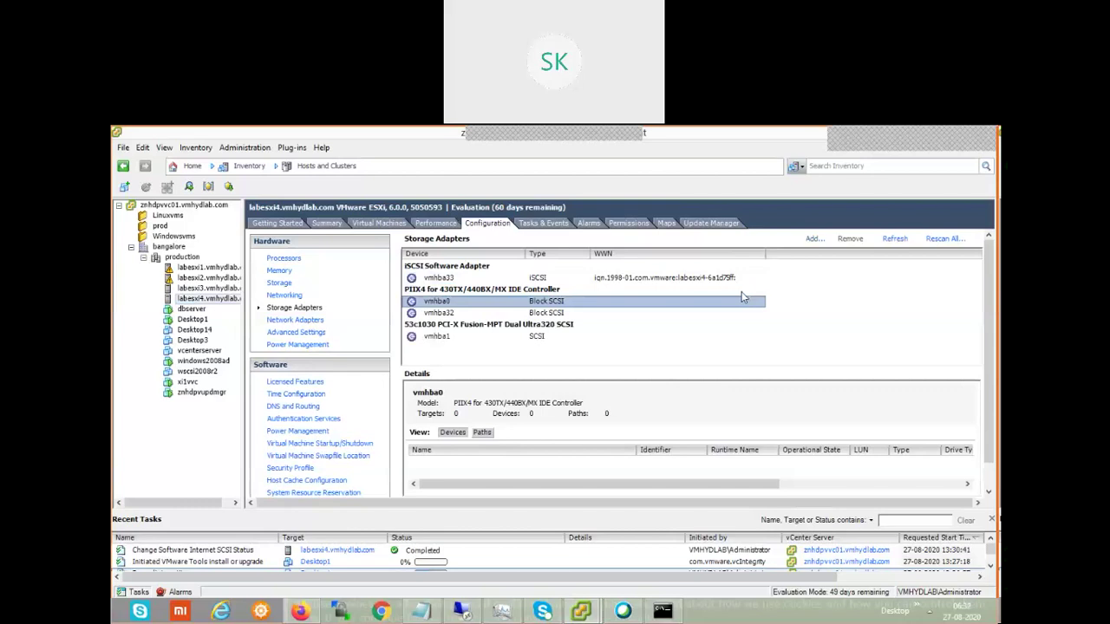
Add 192.168.0.42 with port 3260 as a dynamic discovery send target for labesxi4's iSCSI software adapter.
{"action": "left_click", "coordinate": [610, 277]}
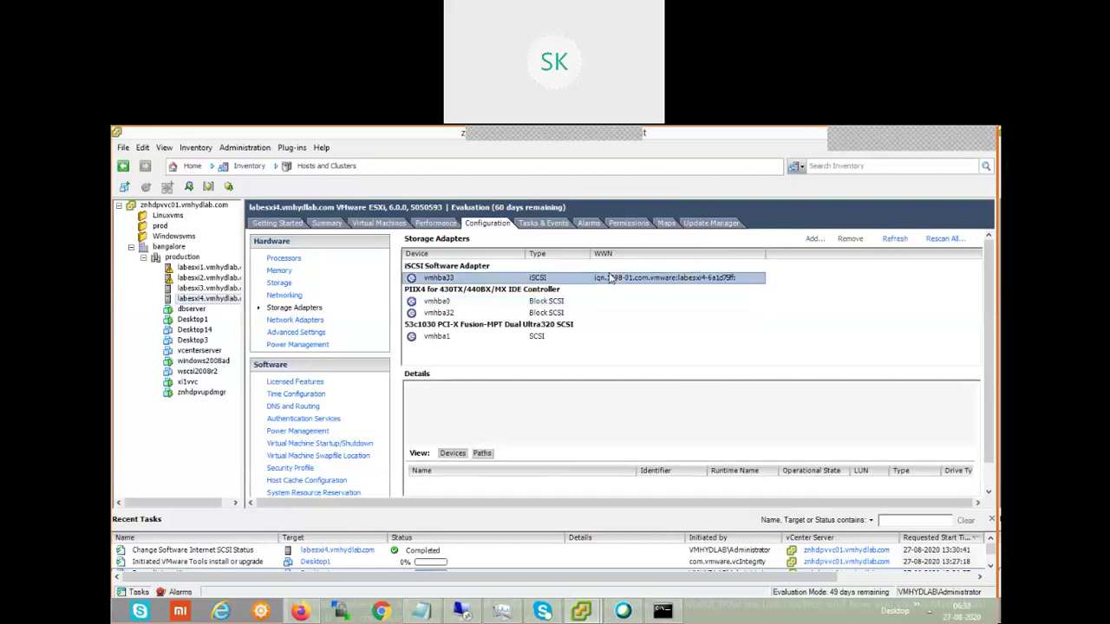
{"action": "right_click", "coordinate": [614, 278]}
{"action": "left_click", "coordinate": [664, 304]}
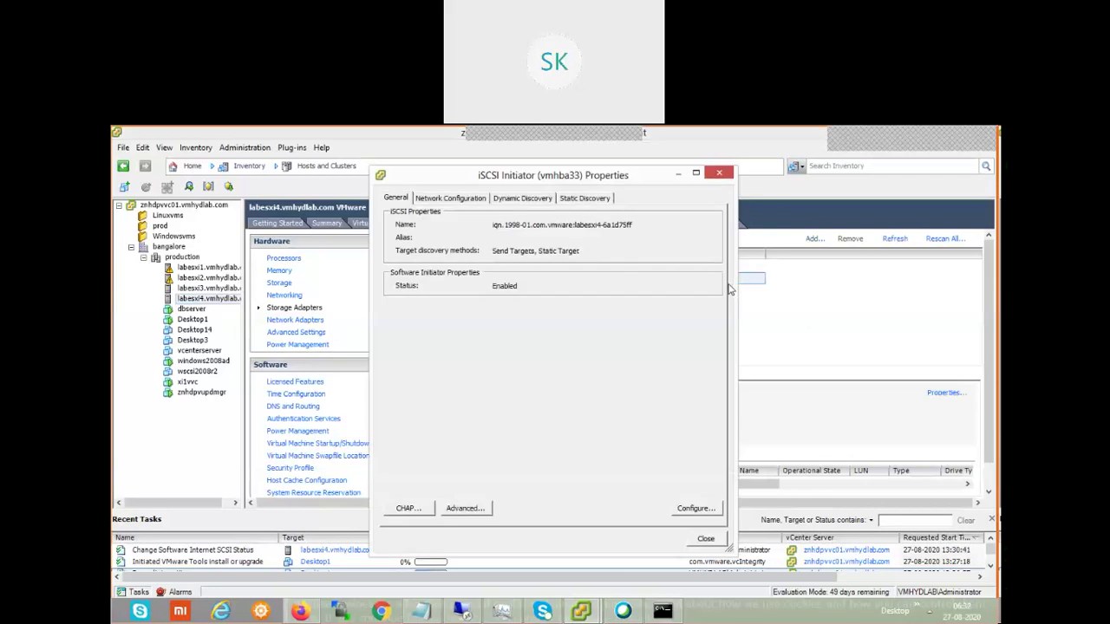
{"action": "left_click", "coordinate": [521, 198]}
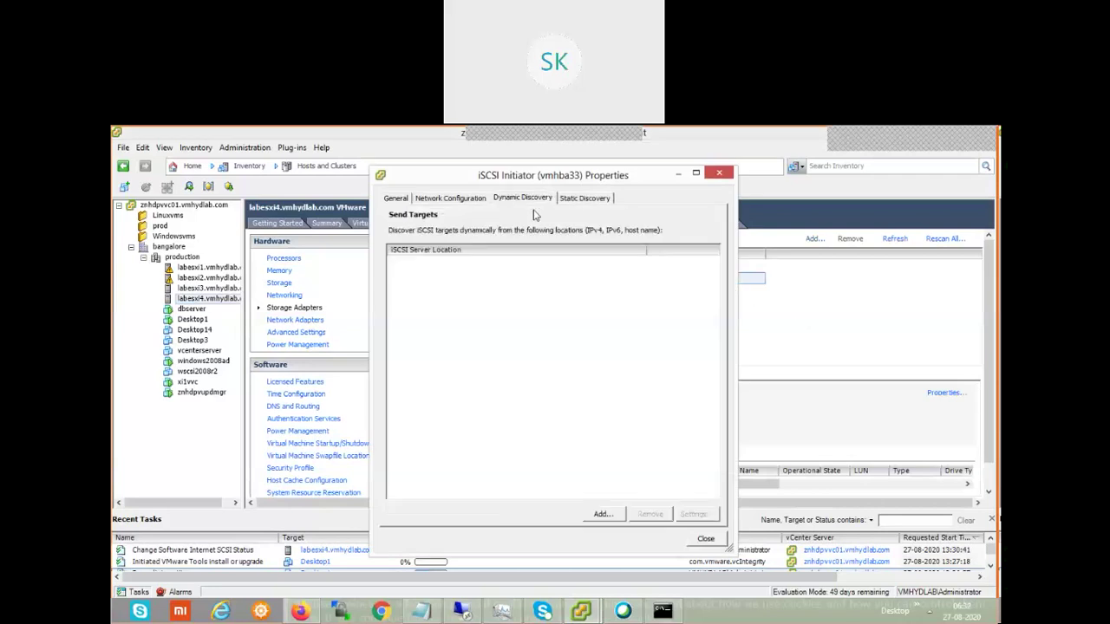
{"action": "left_click", "coordinate": [607, 515]}
{"action": "type", "text": "192.1"}
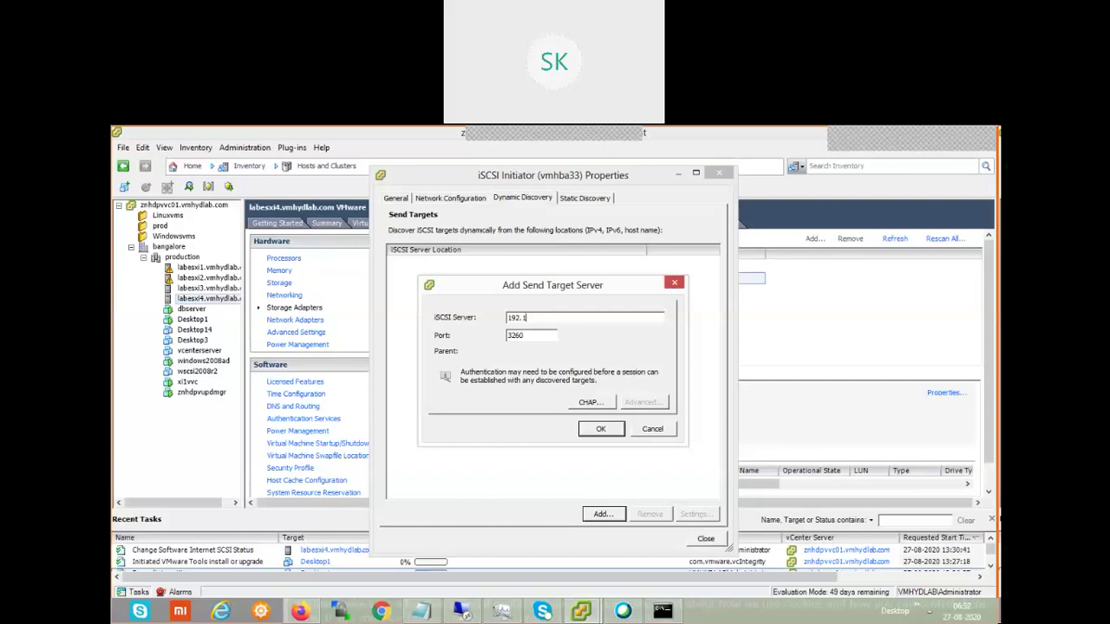
{"action": "type", "text": "68.0.42"}
{"action": "left_click", "coordinate": [602, 430]}
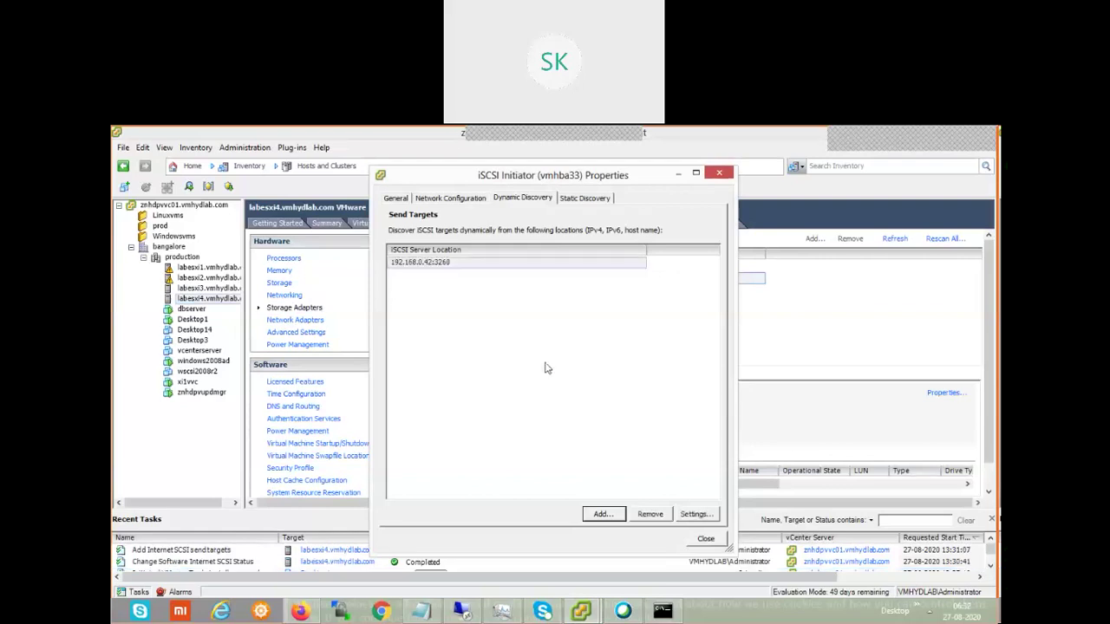
Close the iSCSI initiator properties, rescan the host bus adapter and display labesxi4's datastores.
{"action": "left_click", "coordinate": [707, 540]}
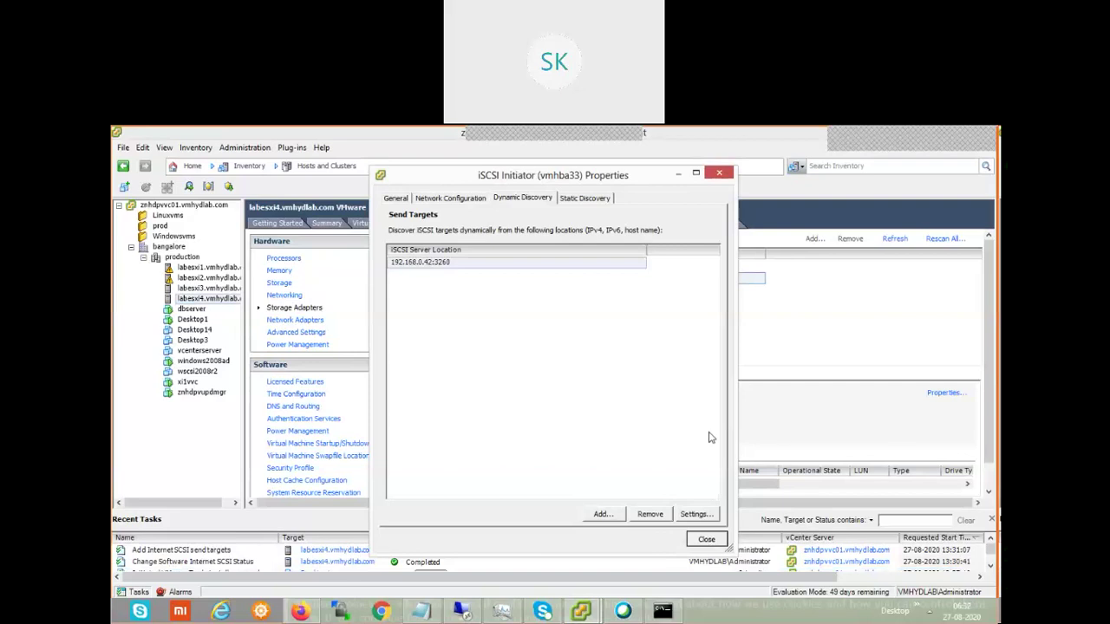
{"action": "left_click", "coordinate": [707, 540]}
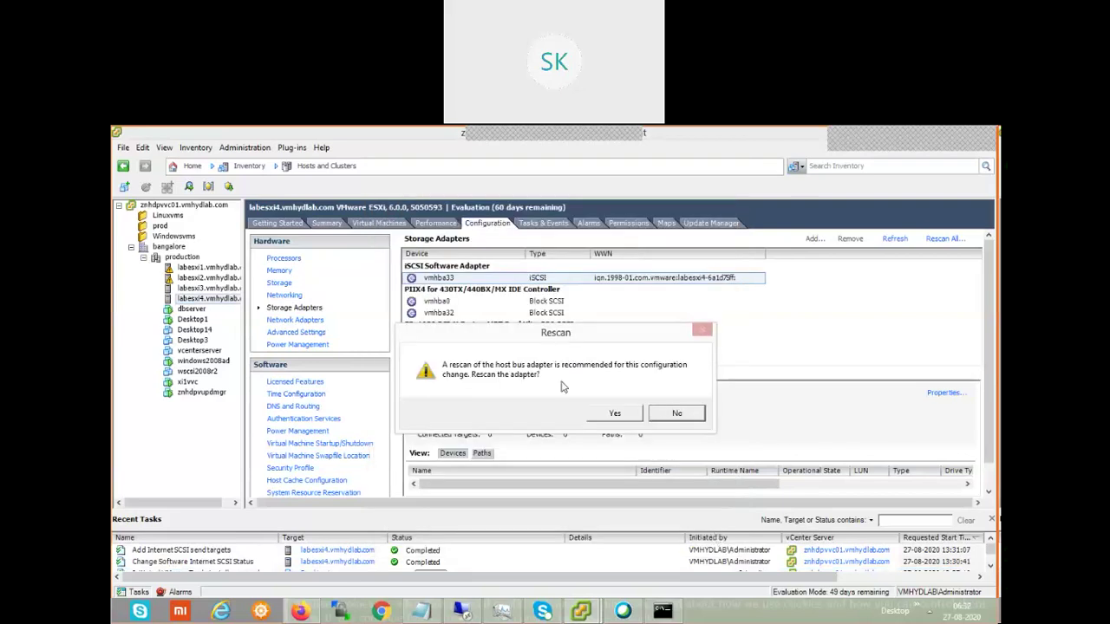
{"action": "left_click", "coordinate": [622, 418]}
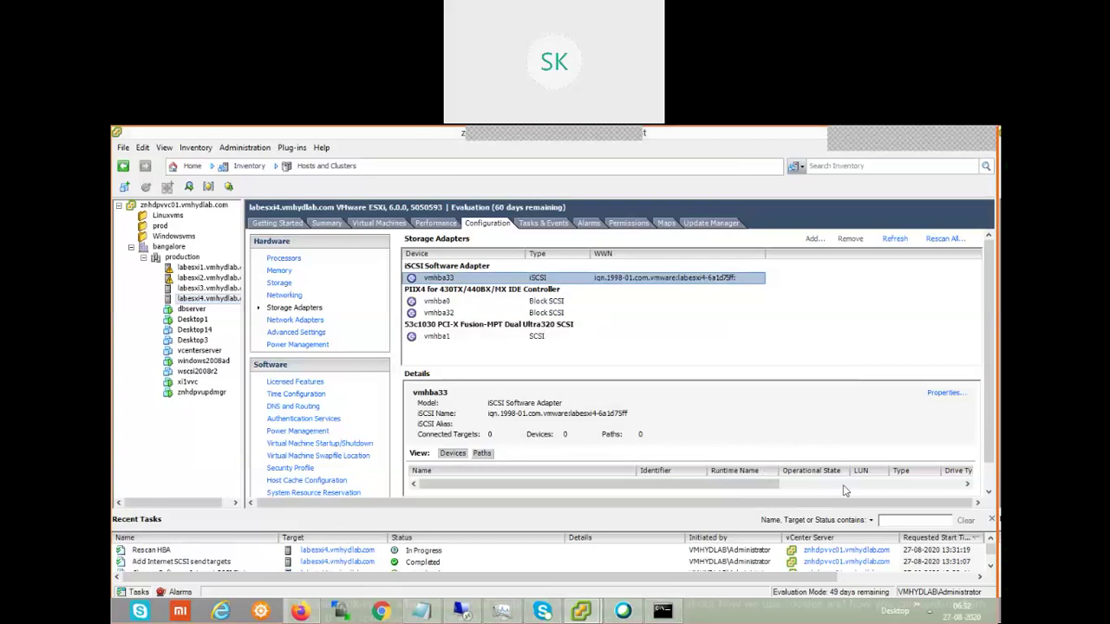
{"action": "left_click_drag", "start_coordinate": [798, 383], "coordinate": [798, 345]}
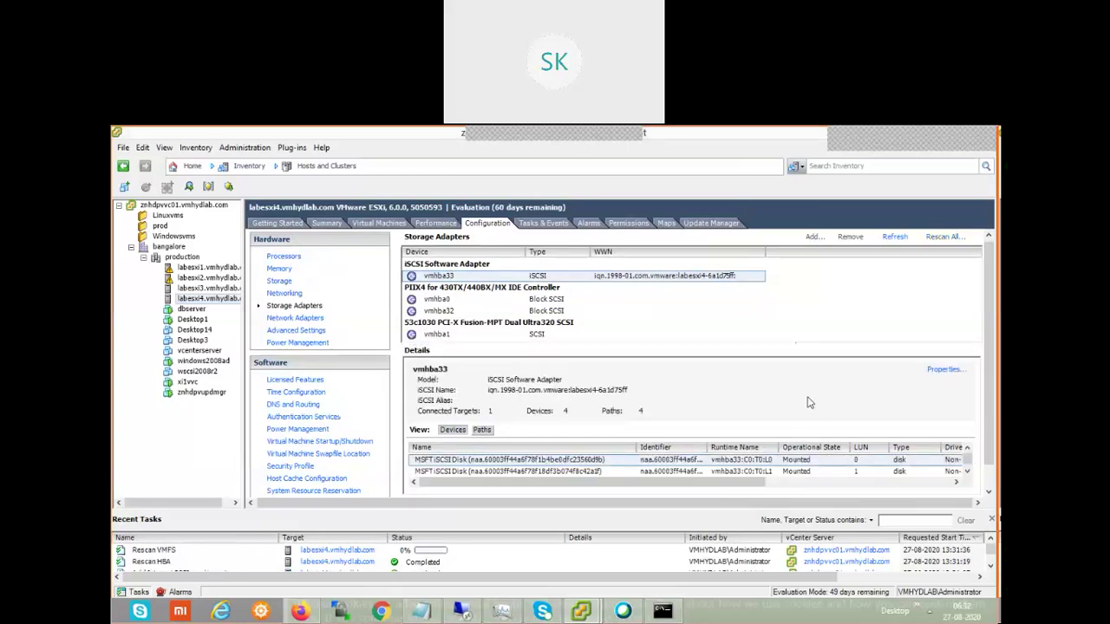
{"action": "left_click", "coordinate": [279, 283]}
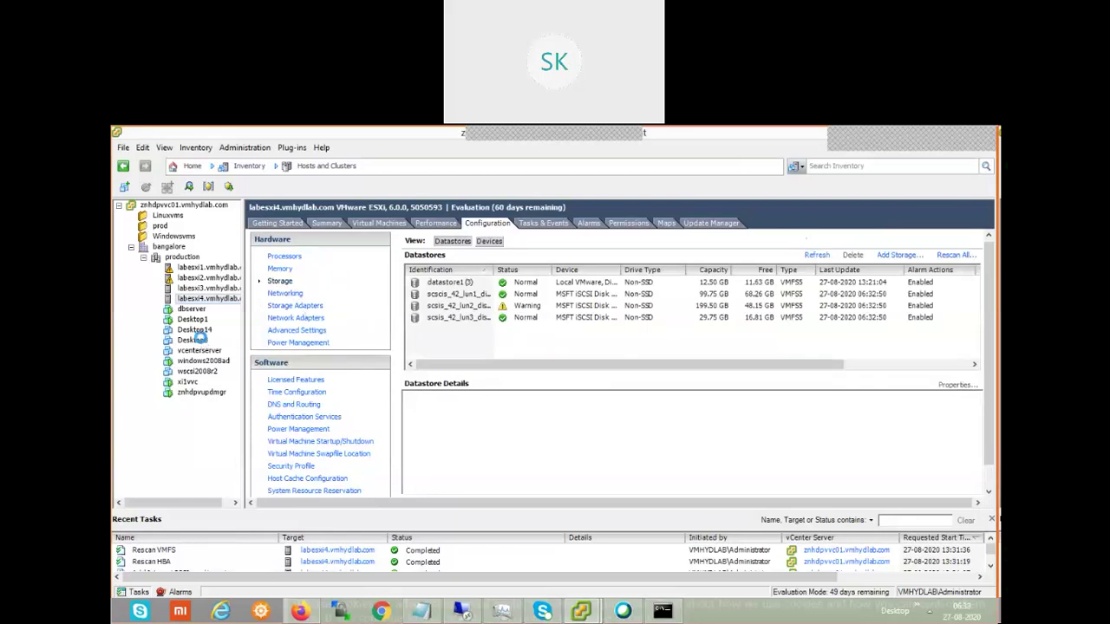
Inspect the settings of Hard disk 1 in Desktop3's virtual machine properties, then close them without changes.
{"action": "left_click", "coordinate": [198, 340]}
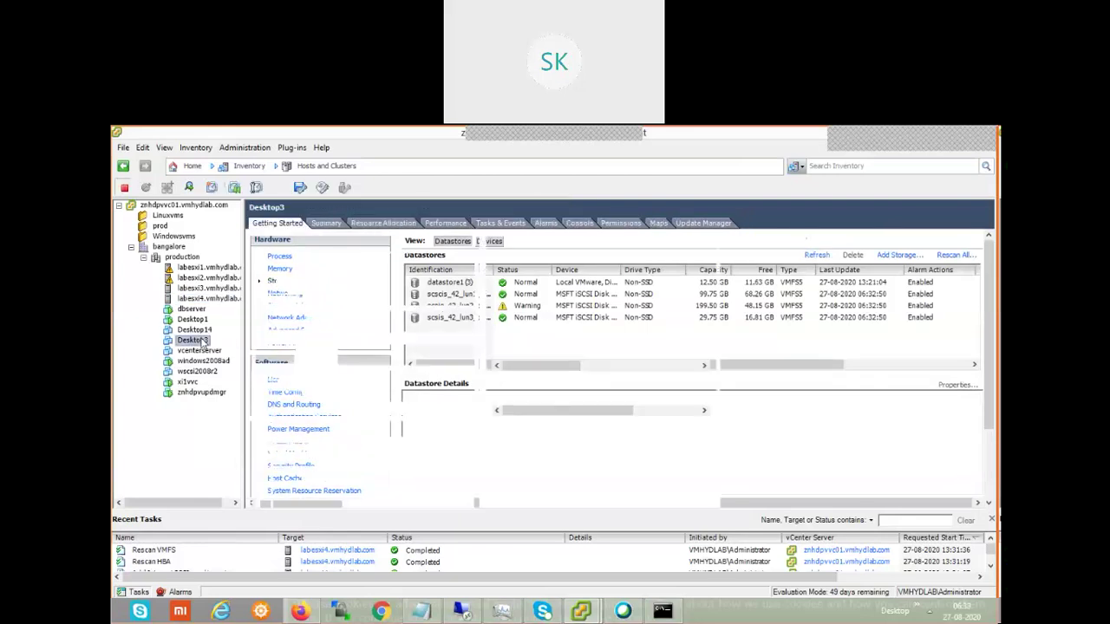
{"action": "right_click", "coordinate": [201, 342]}
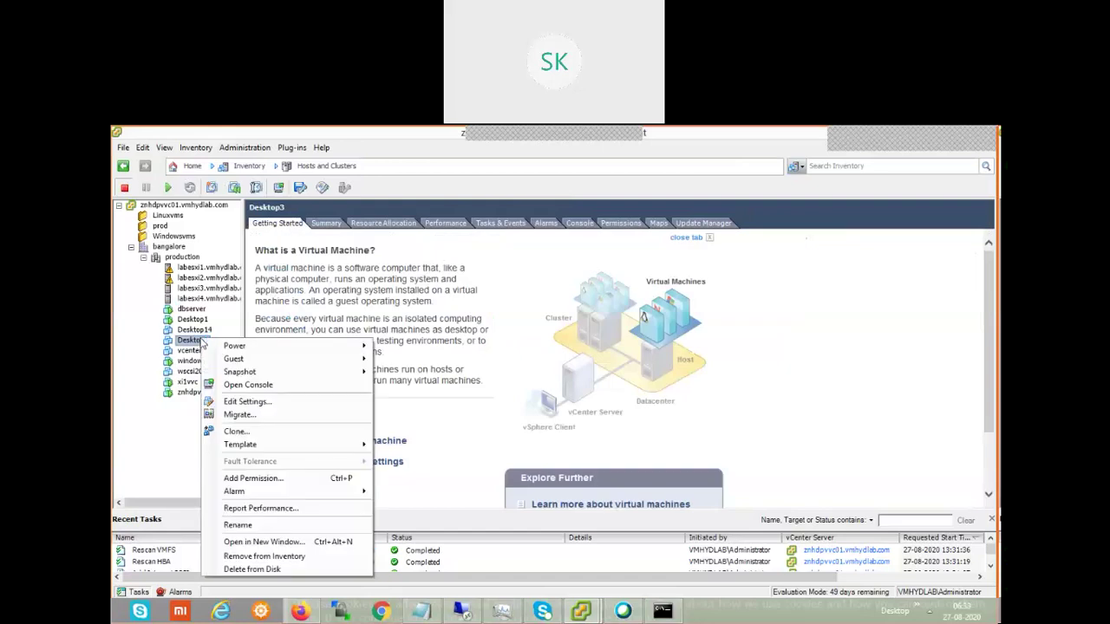
{"action": "left_click", "coordinate": [259, 402]}
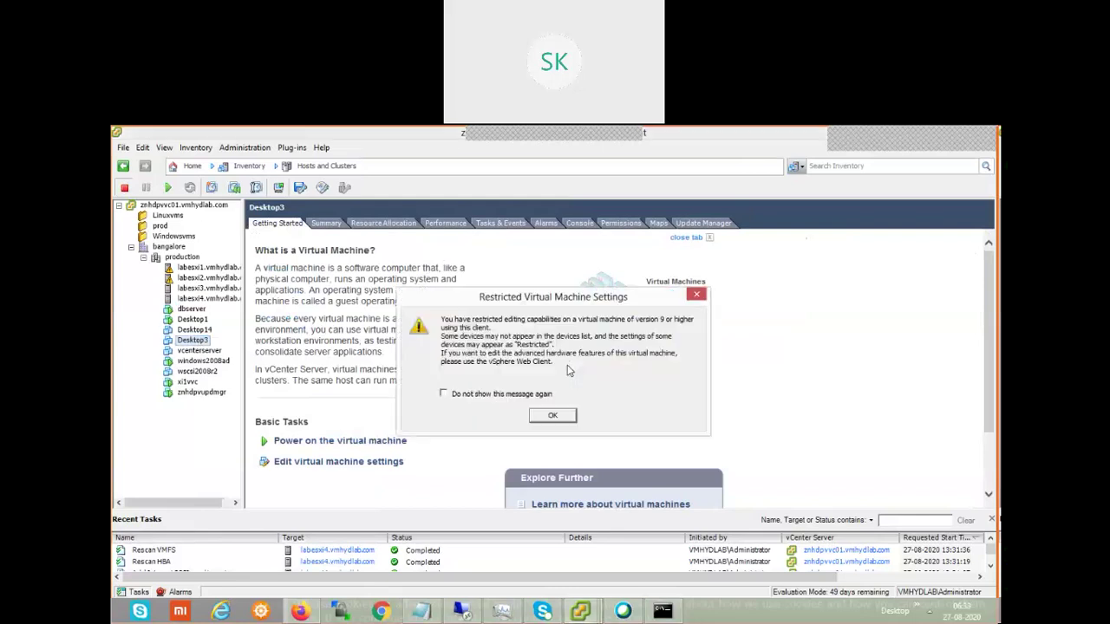
{"action": "left_click", "coordinate": [552, 418]}
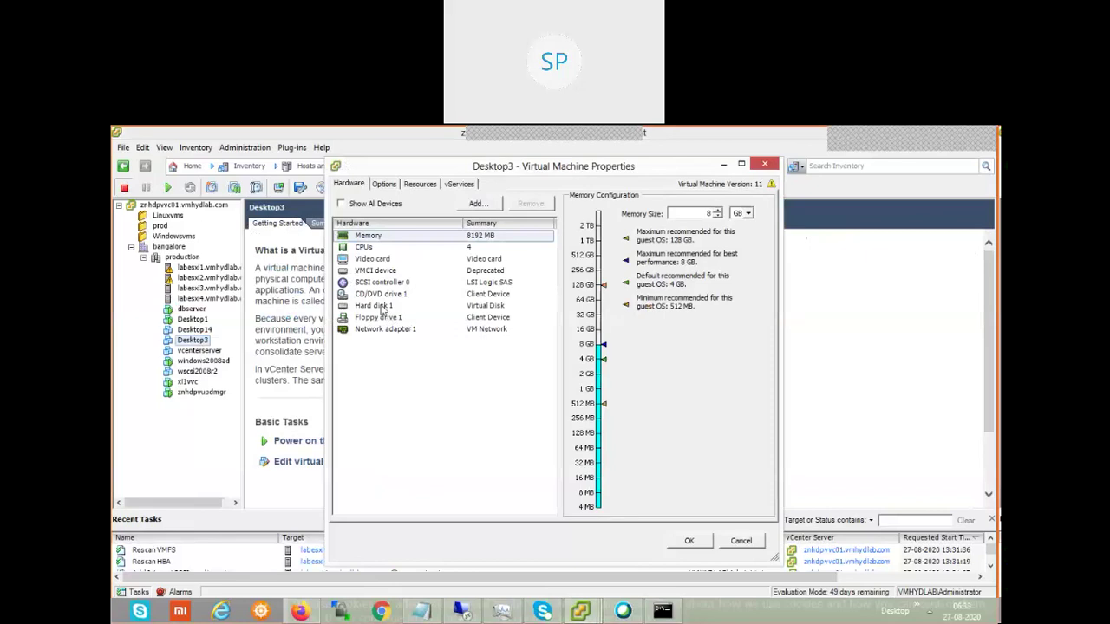
{"action": "left_click", "coordinate": [382, 309]}
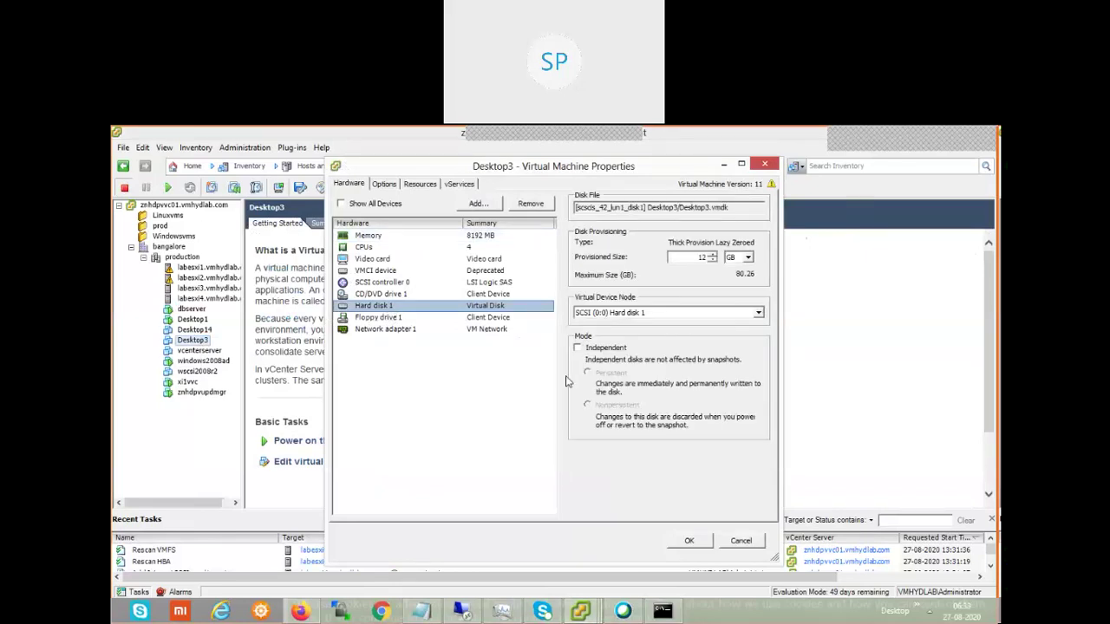
{"action": "left_click", "coordinate": [742, 541]}
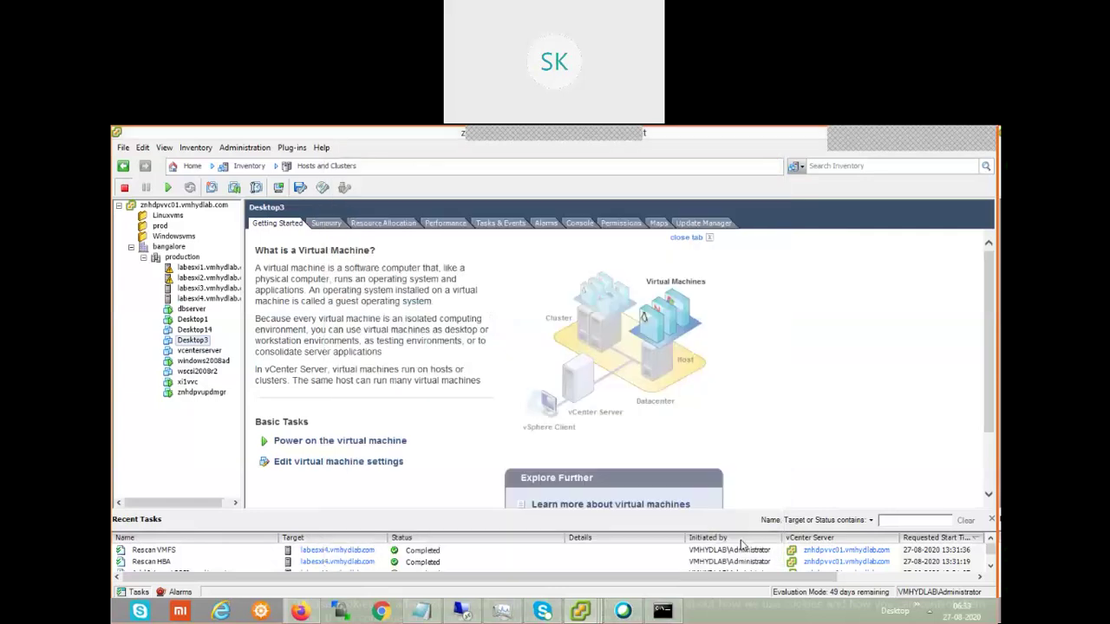
Display the production cluster's virtual machine list to check which host runs Desktop3.
{"action": "right_click", "coordinate": [197, 343]}
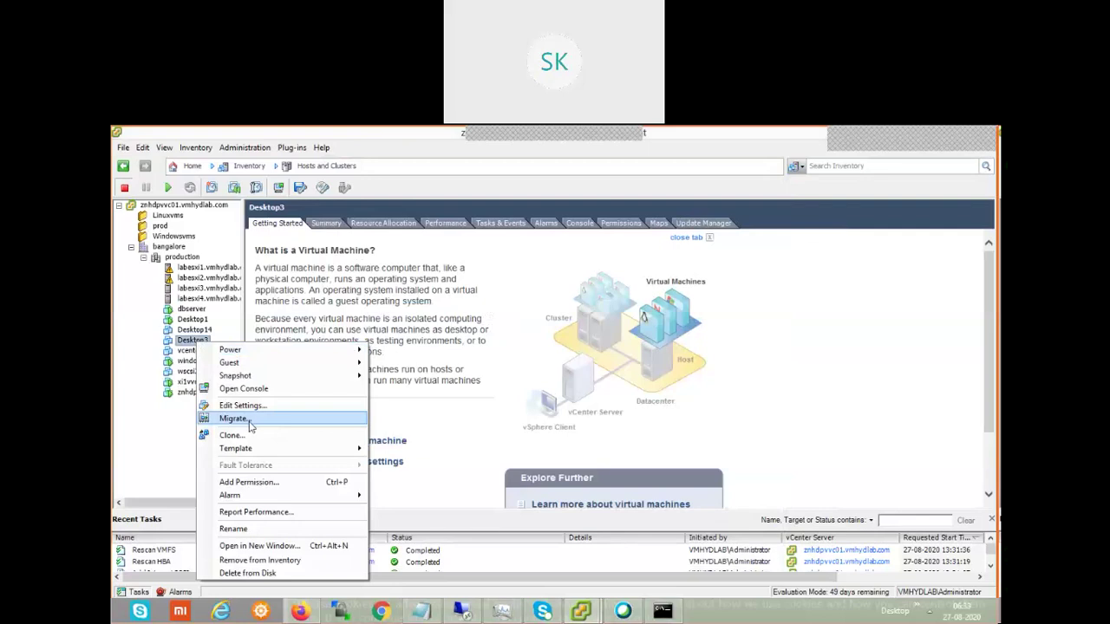
{"action": "left_click", "coordinate": [163, 437]}
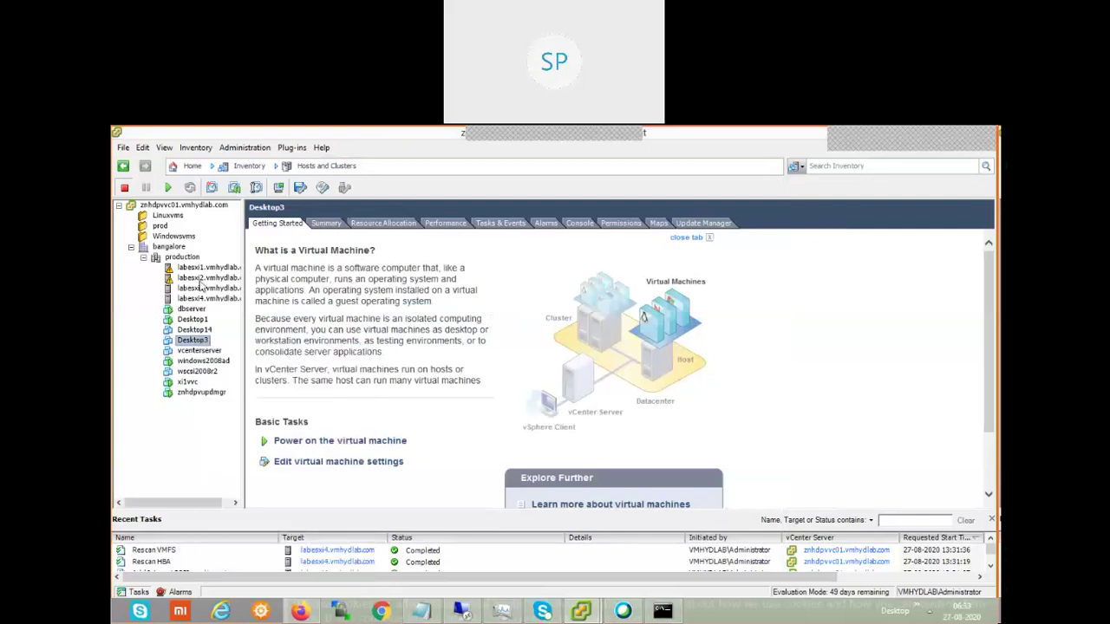
{"action": "left_click", "coordinate": [181, 257]}
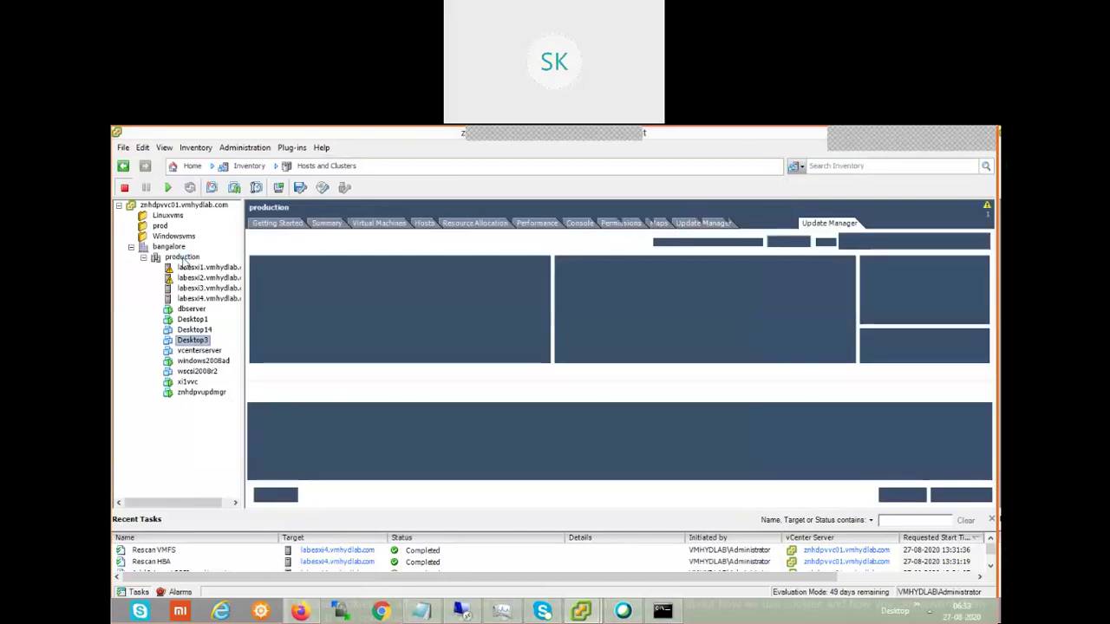
{"action": "left_click", "coordinate": [390, 224]}
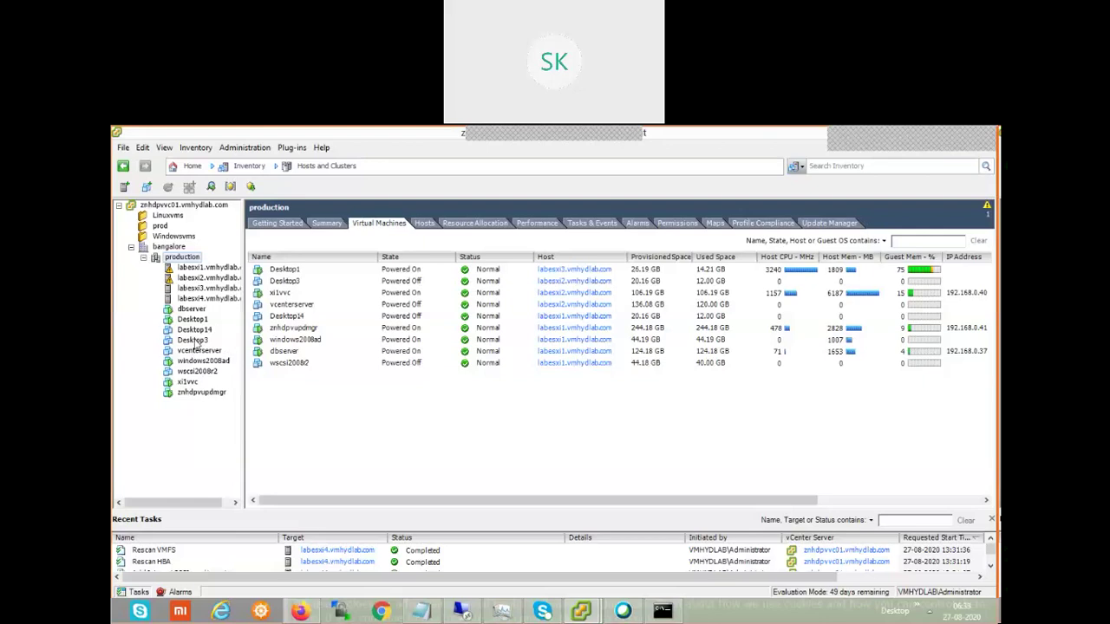
Try to migrate Desktop3 to the host labesxi4.vmhydlab.com in the production cluster using the Change host migration type.
{"action": "left_click", "coordinate": [198, 342]}
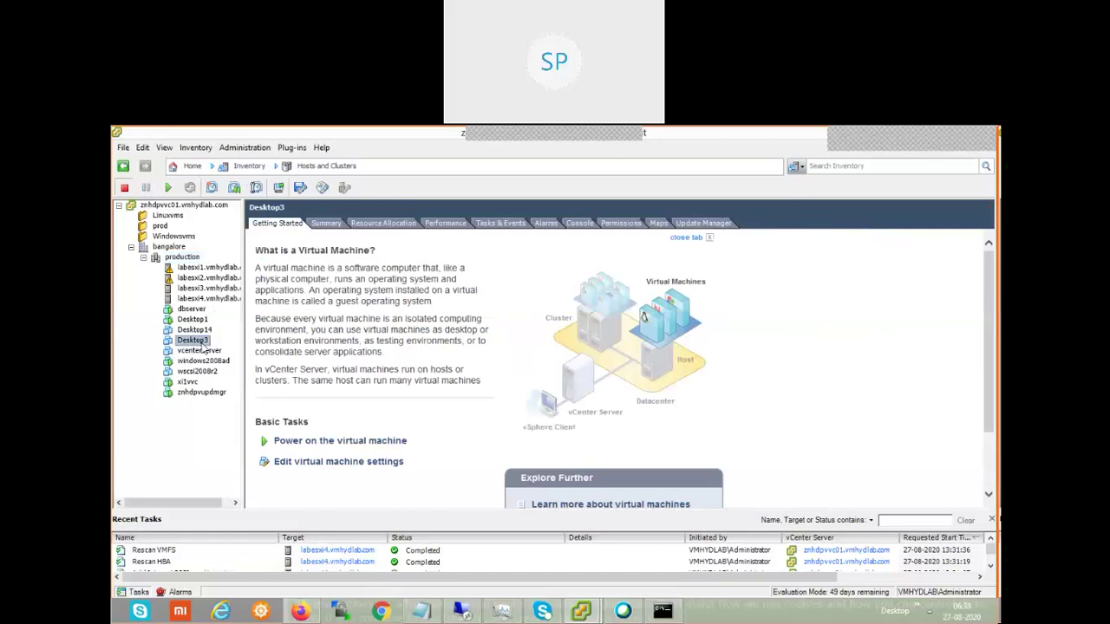
{"action": "right_click", "coordinate": [203, 347]}
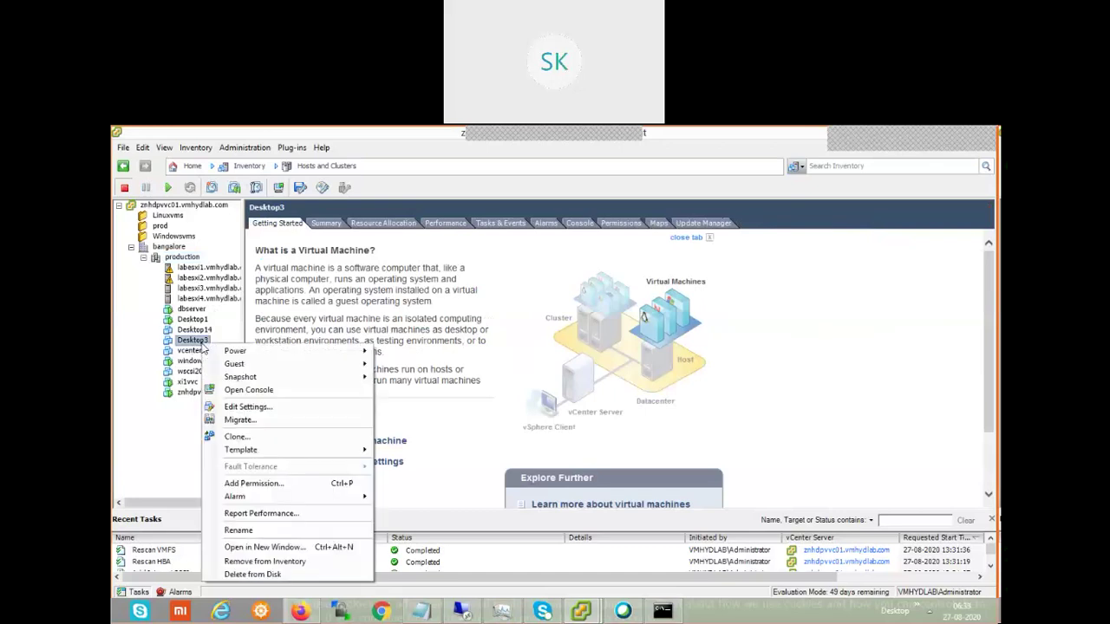
{"action": "left_click", "coordinate": [269, 422]}
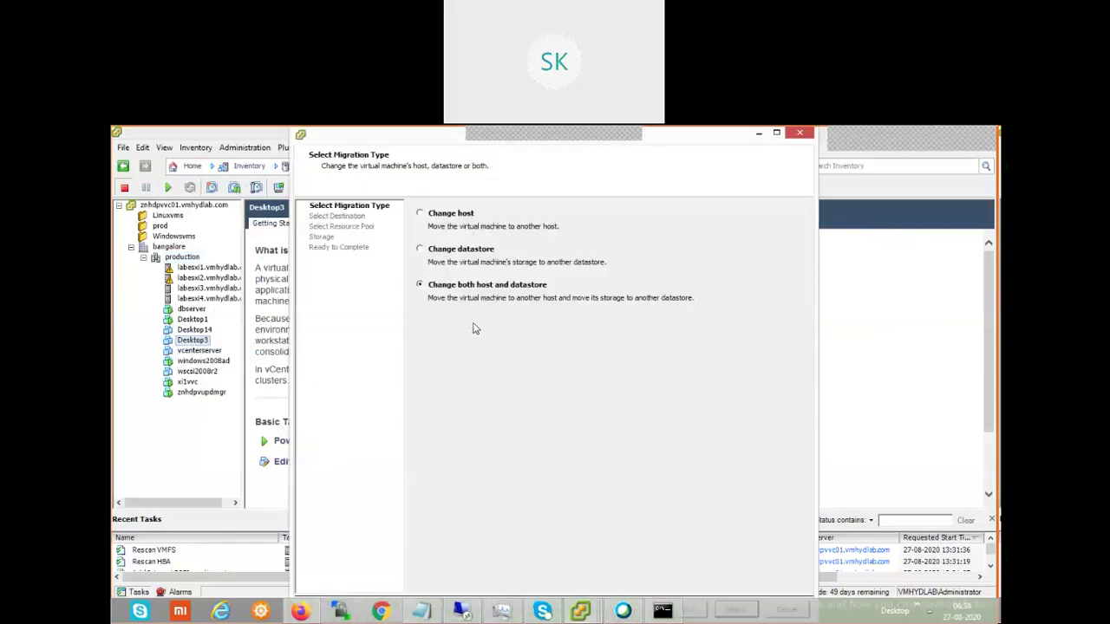
{"action": "left_click", "coordinate": [445, 219]}
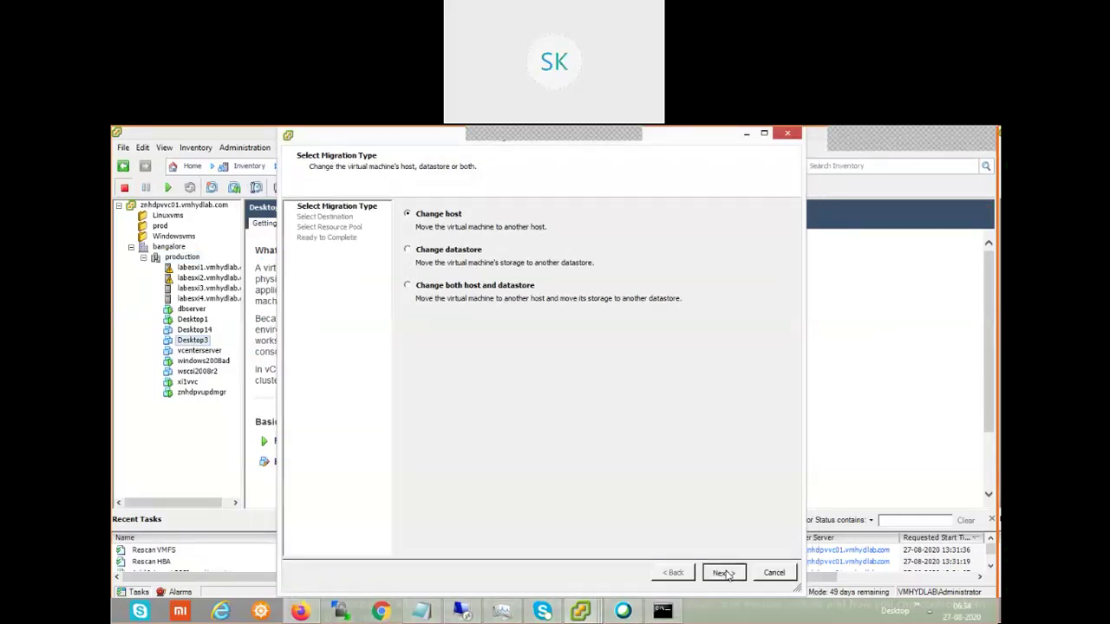
{"action": "left_click", "coordinate": [724, 573]}
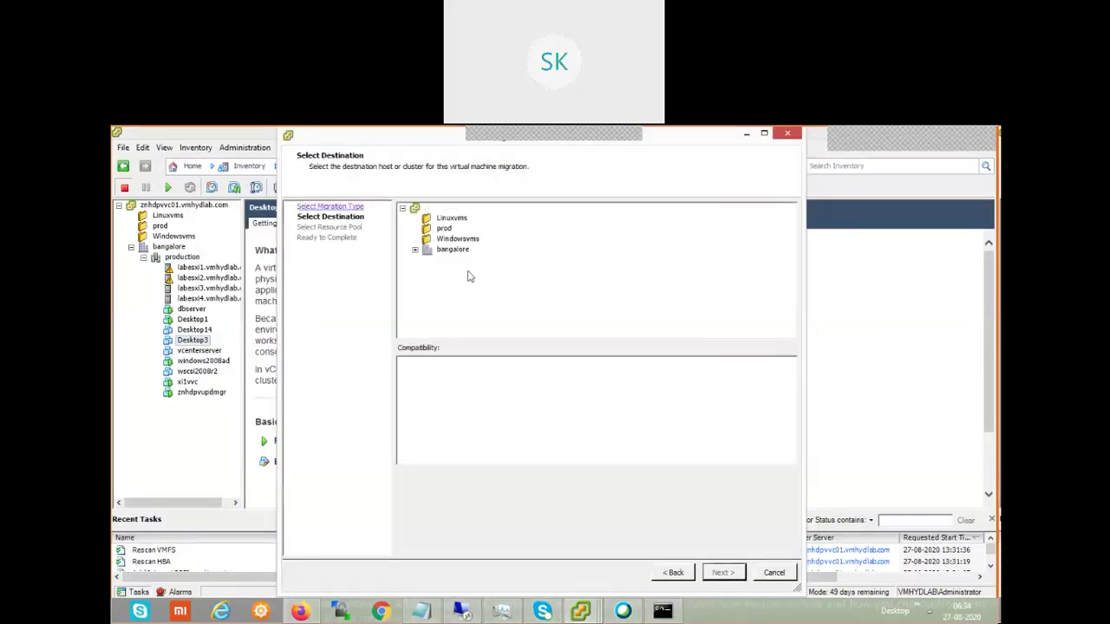
{"action": "left_click", "coordinate": [414, 249]}
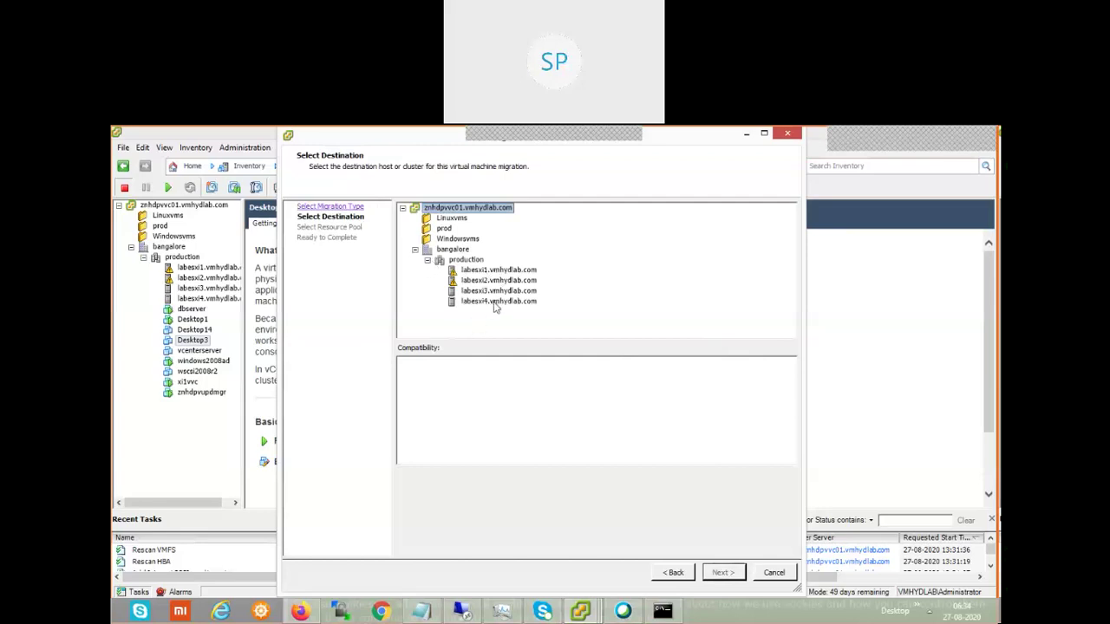
{"action": "left_click", "coordinate": [496, 302]}
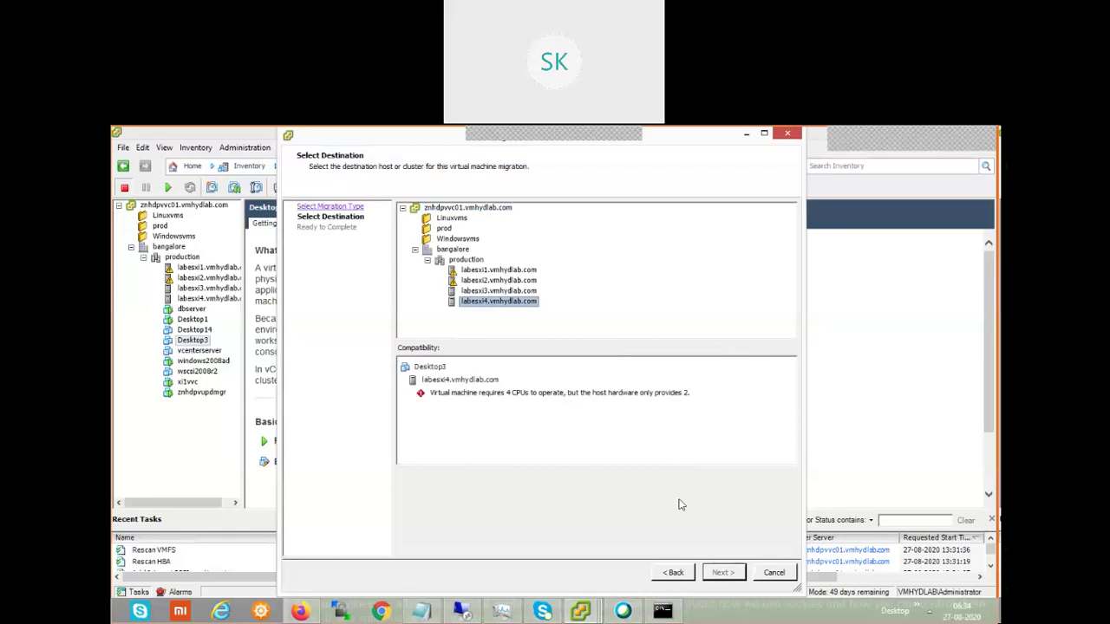
{"action": "left_click", "coordinate": [774, 573]}
Edit Desktop3's CPU settings to one virtual socket with one core per socket.
{"action": "left_click", "coordinate": [194, 342]}
{"action": "right_click", "coordinate": [196, 348]}
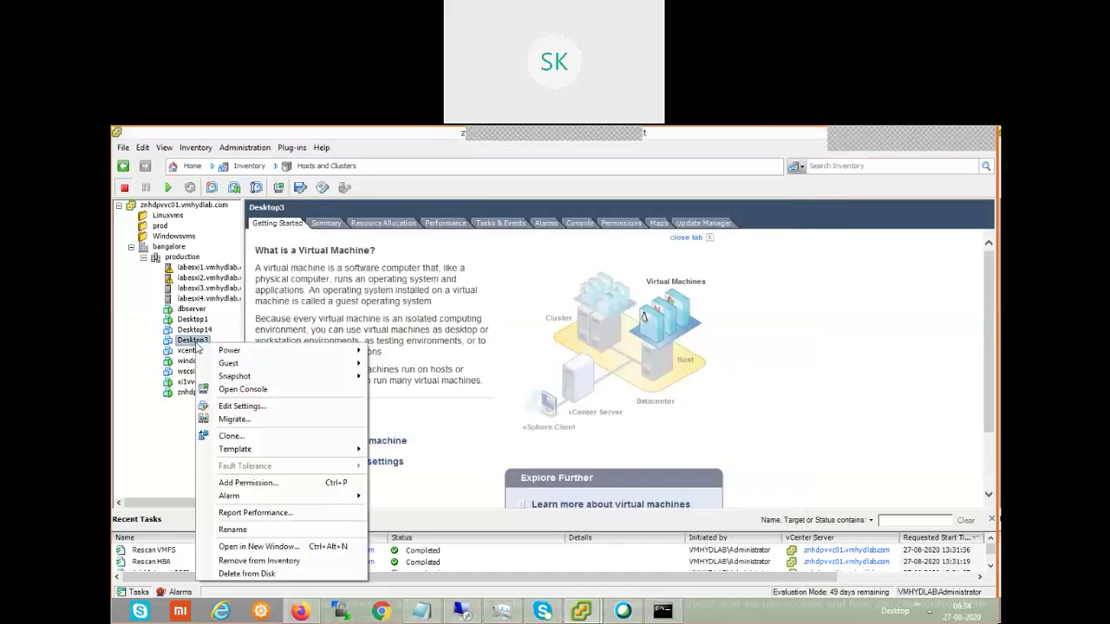
{"action": "left_click", "coordinate": [243, 405]}
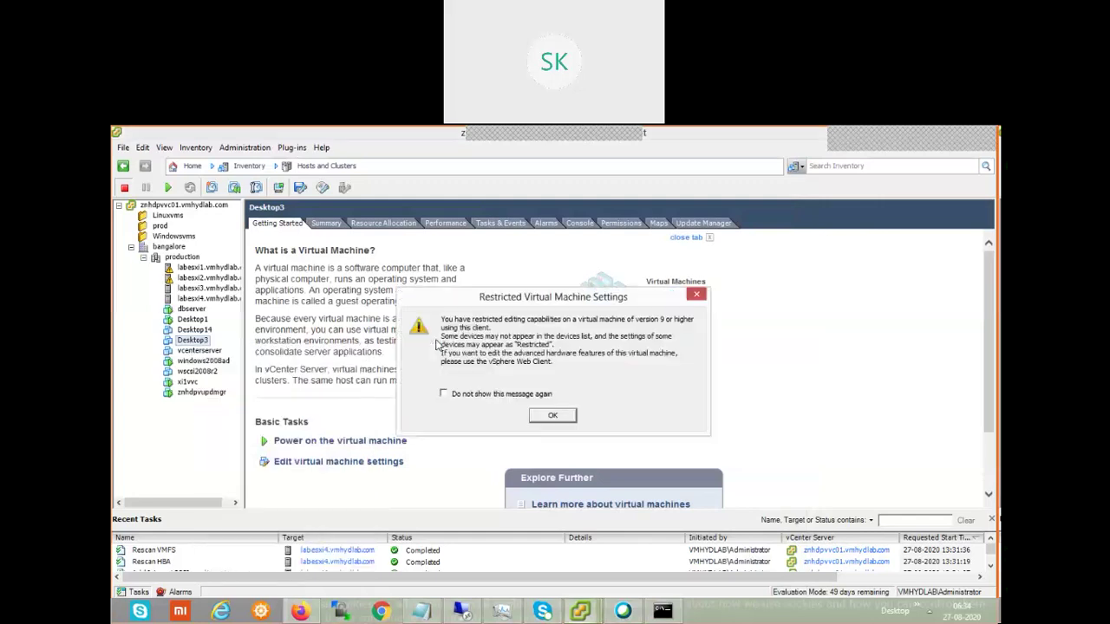
{"action": "left_click", "coordinate": [555, 418]}
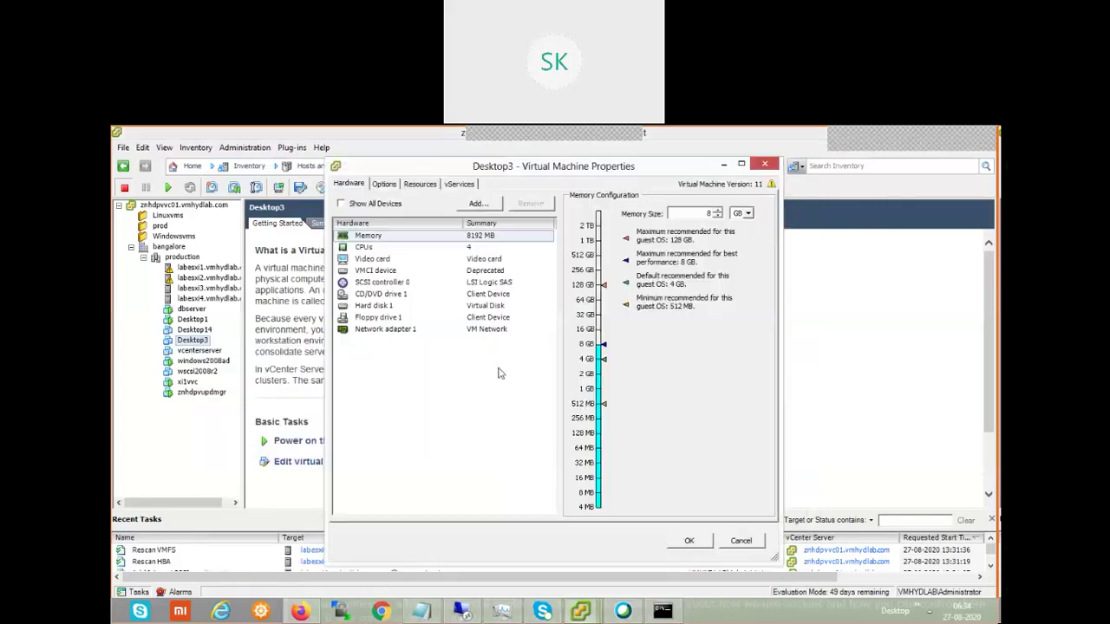
{"action": "left_click", "coordinate": [365, 248]}
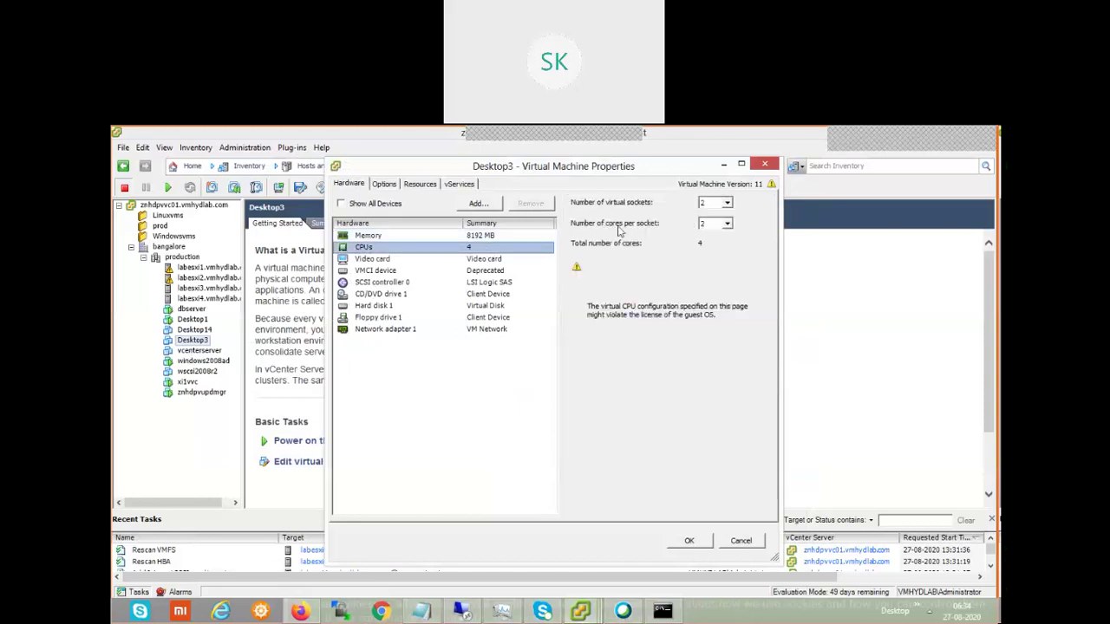
{"action": "left_click", "coordinate": [726, 204]}
{"action": "left_click", "coordinate": [720, 216]}
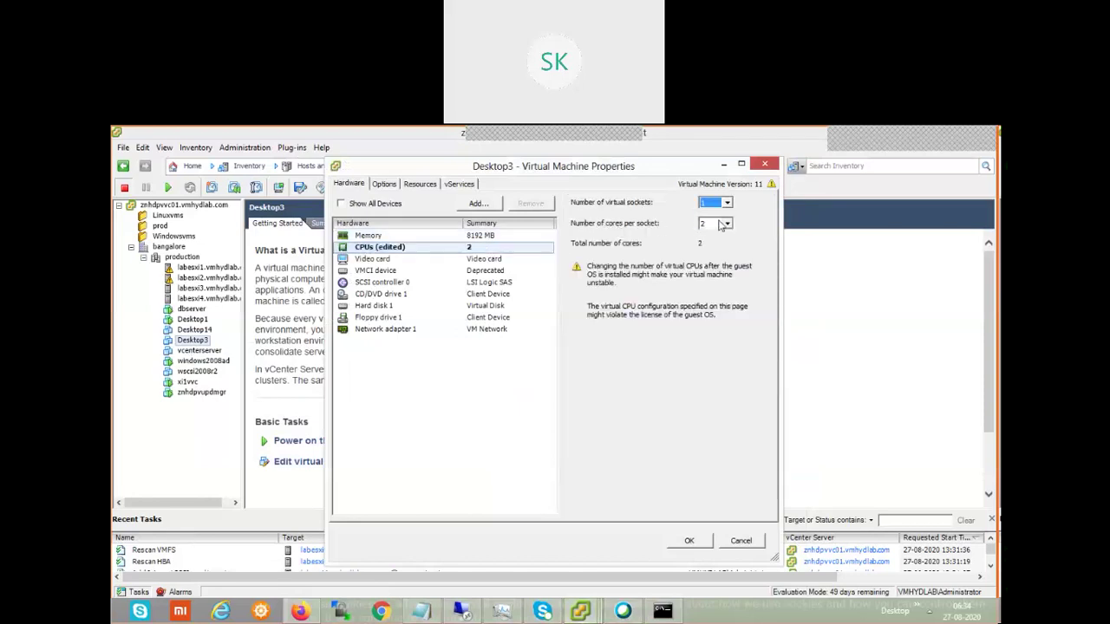
{"action": "left_click", "coordinate": [727, 223]}
{"action": "left_click", "coordinate": [720, 282]}
Set Desktop3's memory size to 2 GB and save the virtual machine properties.
{"action": "left_click", "coordinate": [421, 237]}
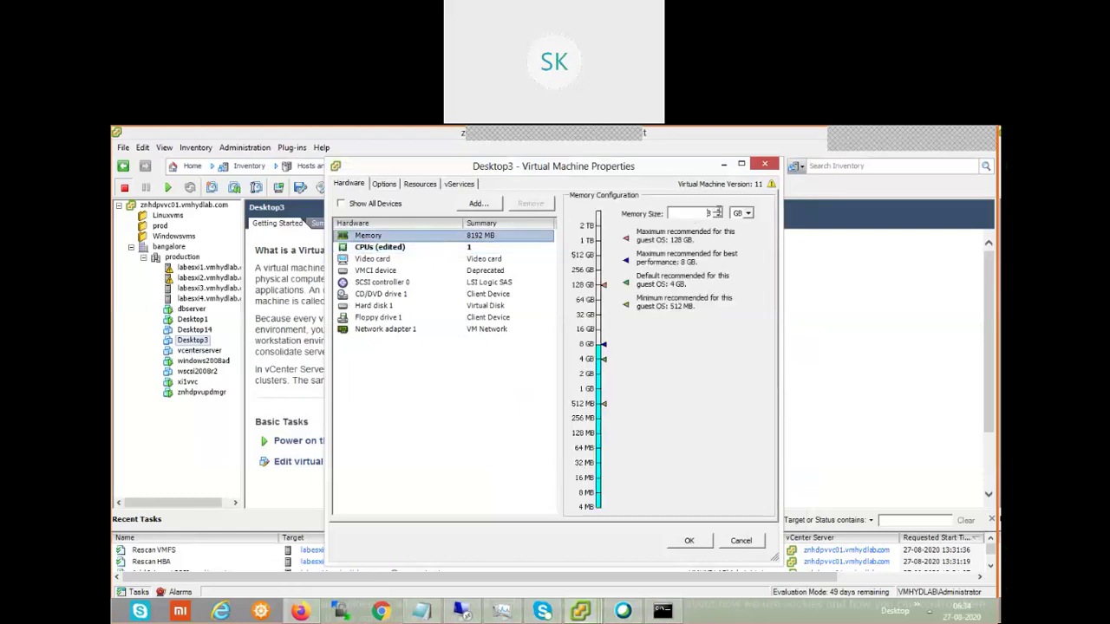
{"action": "left_click", "coordinate": [719, 214]}
{"action": "type", "text": "4"}
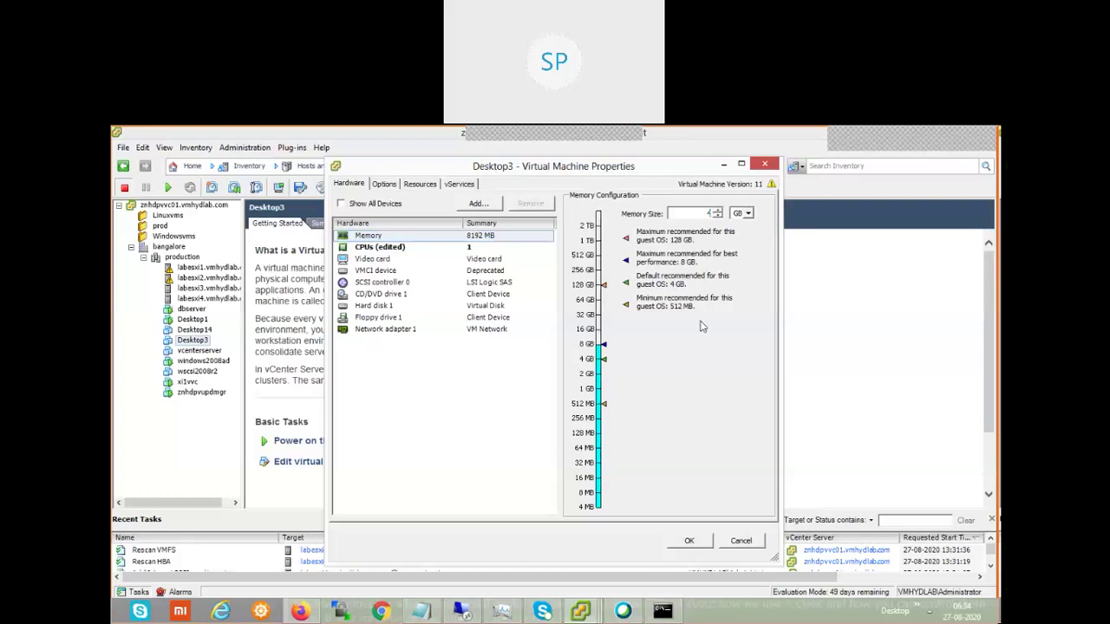
{"action": "double_click", "coordinate": [709, 214]}
{"action": "type", "text": "2"}
{"action": "left_click", "coordinate": [691, 541]}
{"action": "left_click", "coordinate": [692, 541]}
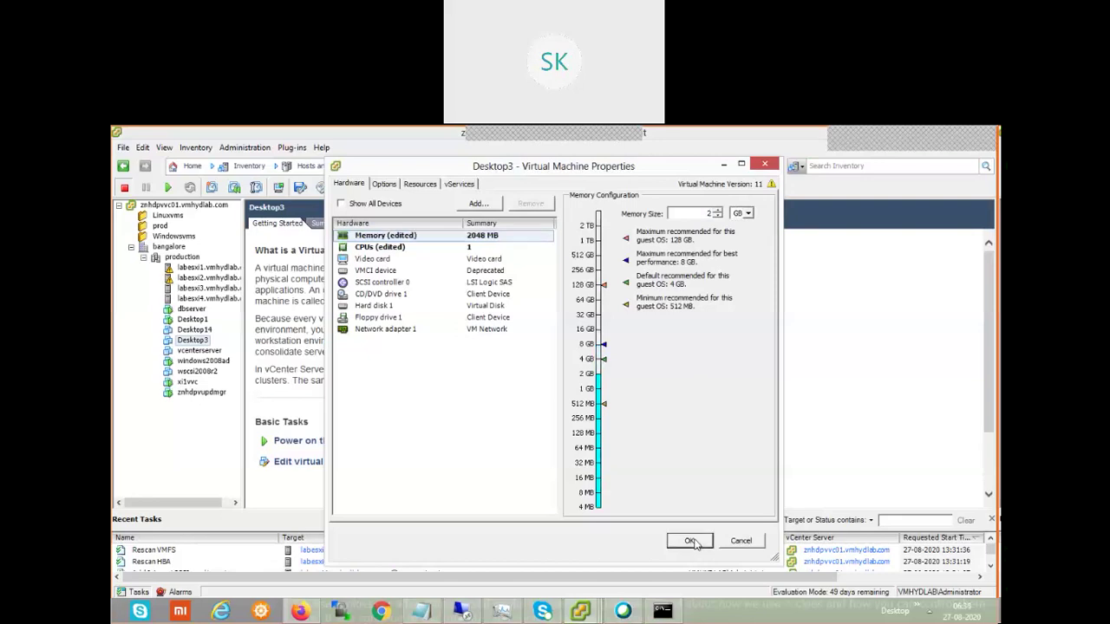
Migrate Desktop3 to the host labesxi4.vmhydlab.com with the Change host option, keeping its current datastore.
{"action": "right_click", "coordinate": [201, 344]}
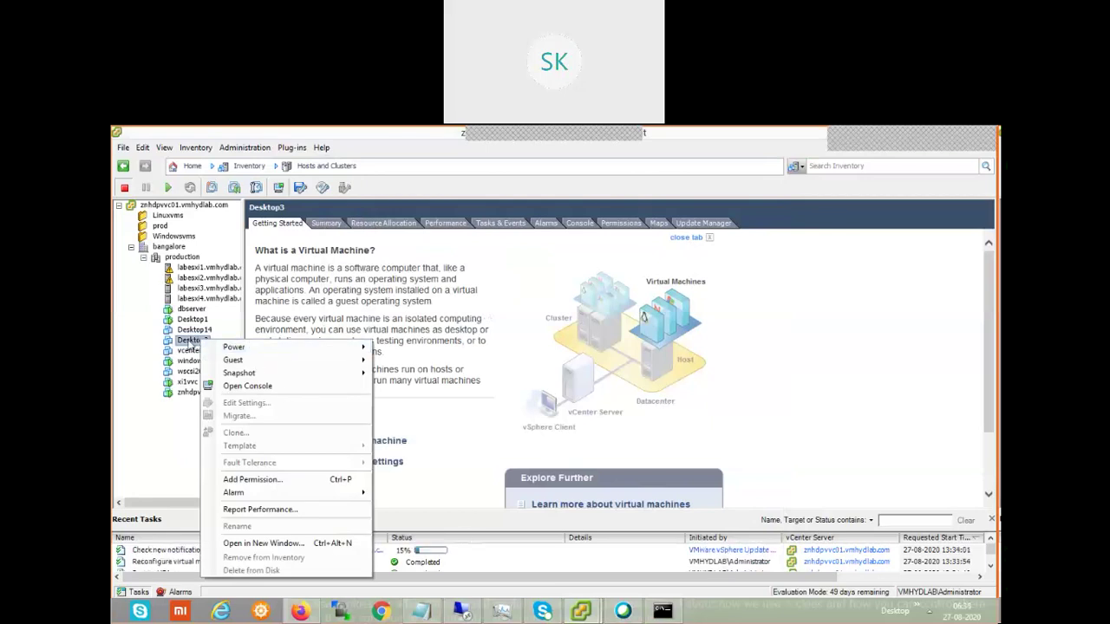
{"action": "left_click", "coordinate": [191, 345]}
{"action": "right_click", "coordinate": [189, 345]}
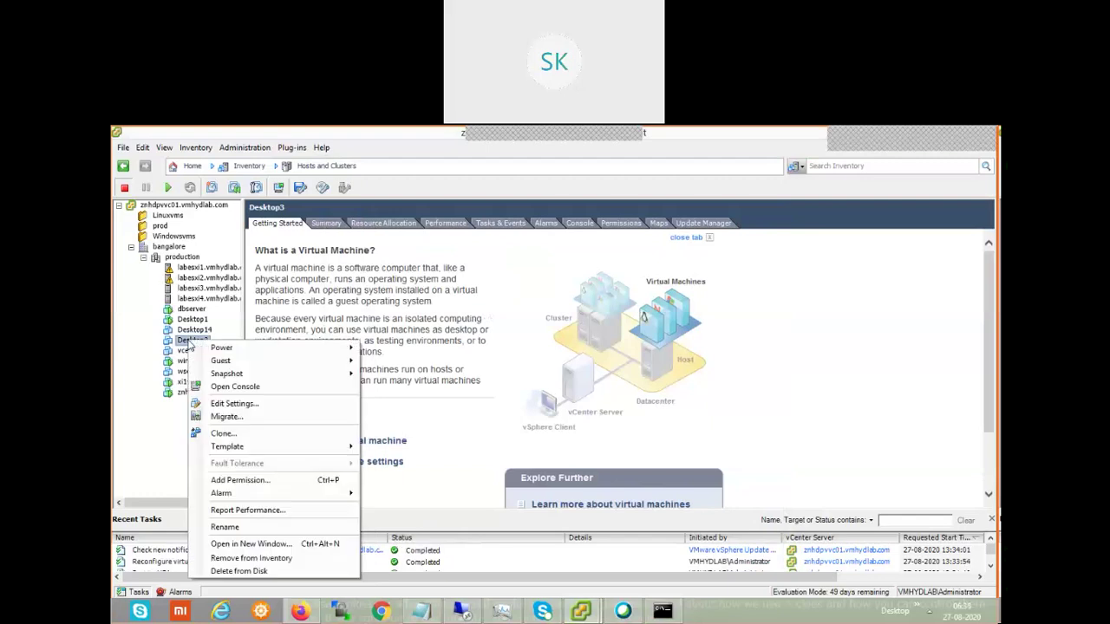
{"action": "left_click", "coordinate": [431, 386]}
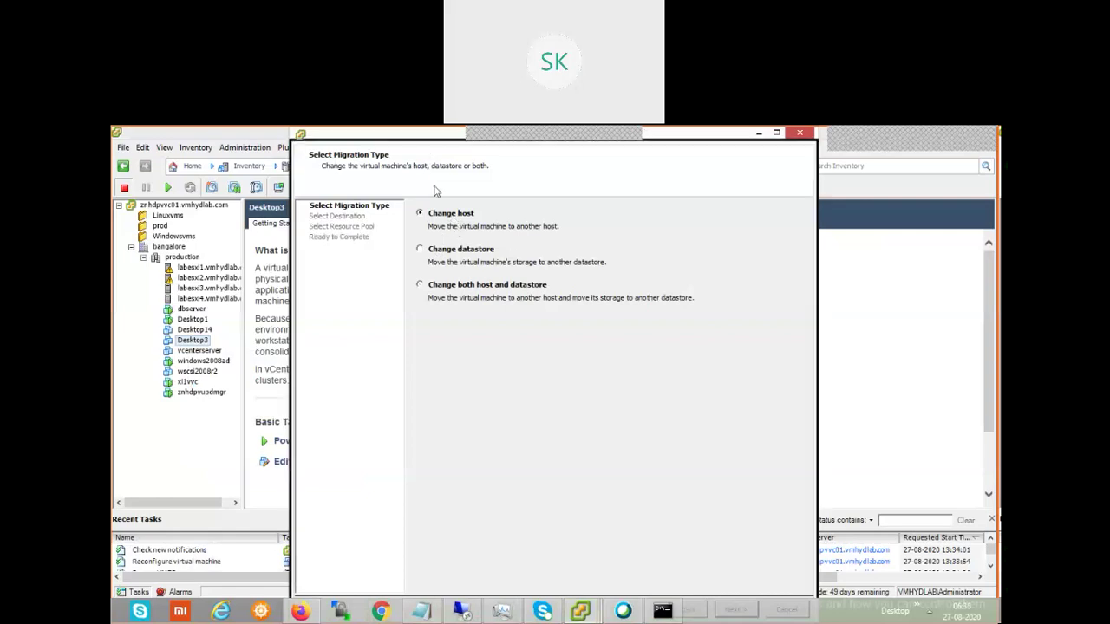
{"action": "left_click_drag", "start_coordinate": [434, 177], "coordinate": [439, 144]}
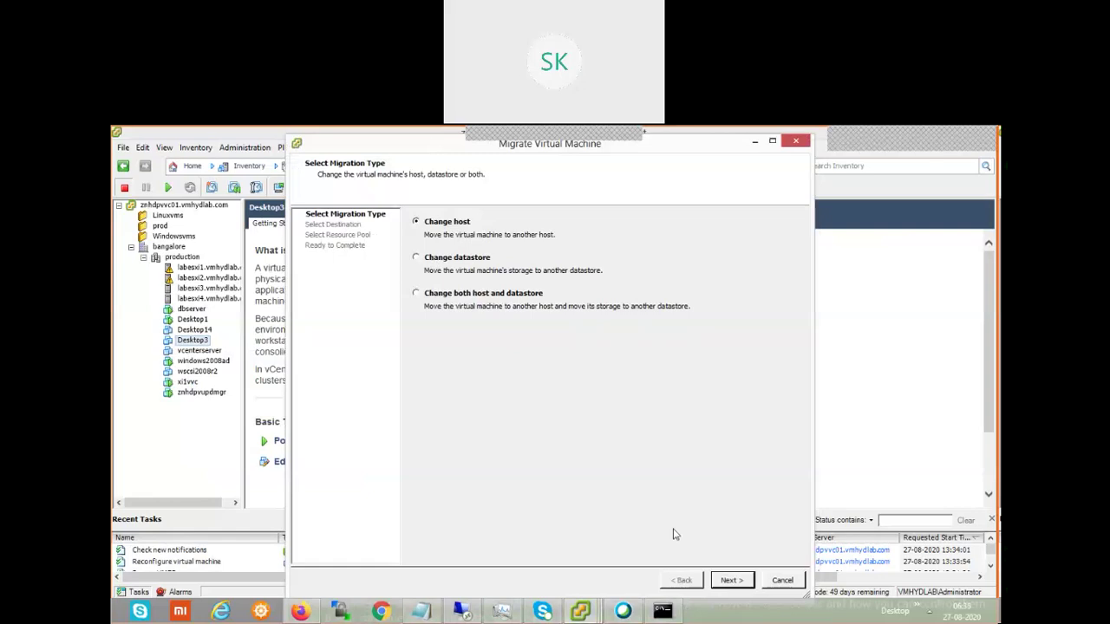
{"action": "left_click", "coordinate": [735, 580]}
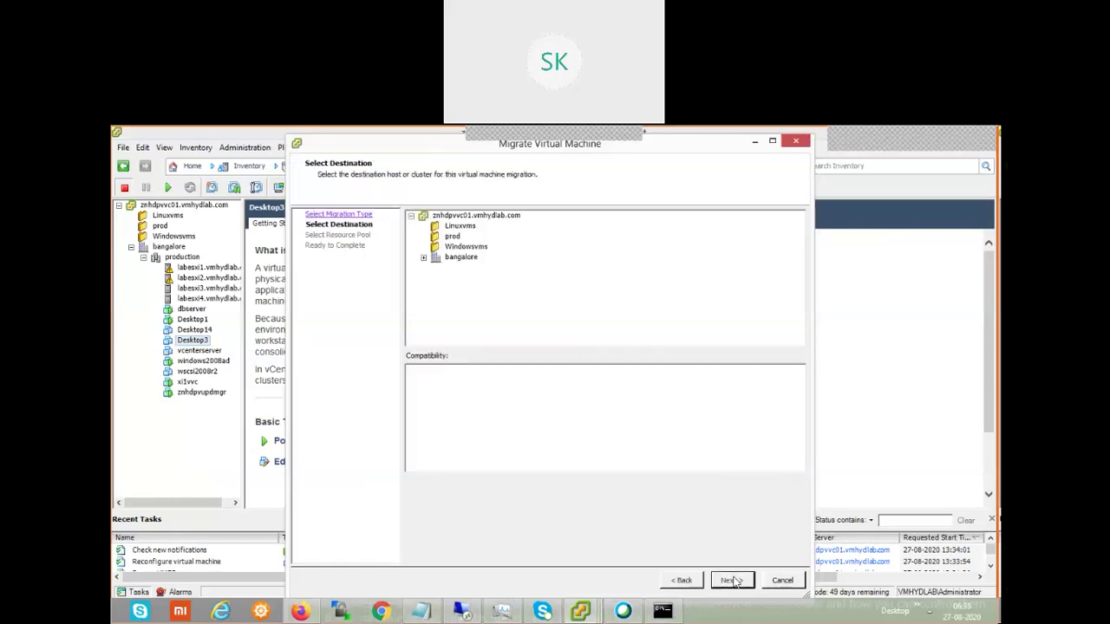
{"action": "left_click", "coordinate": [425, 258]}
{"action": "left_click", "coordinate": [487, 310]}
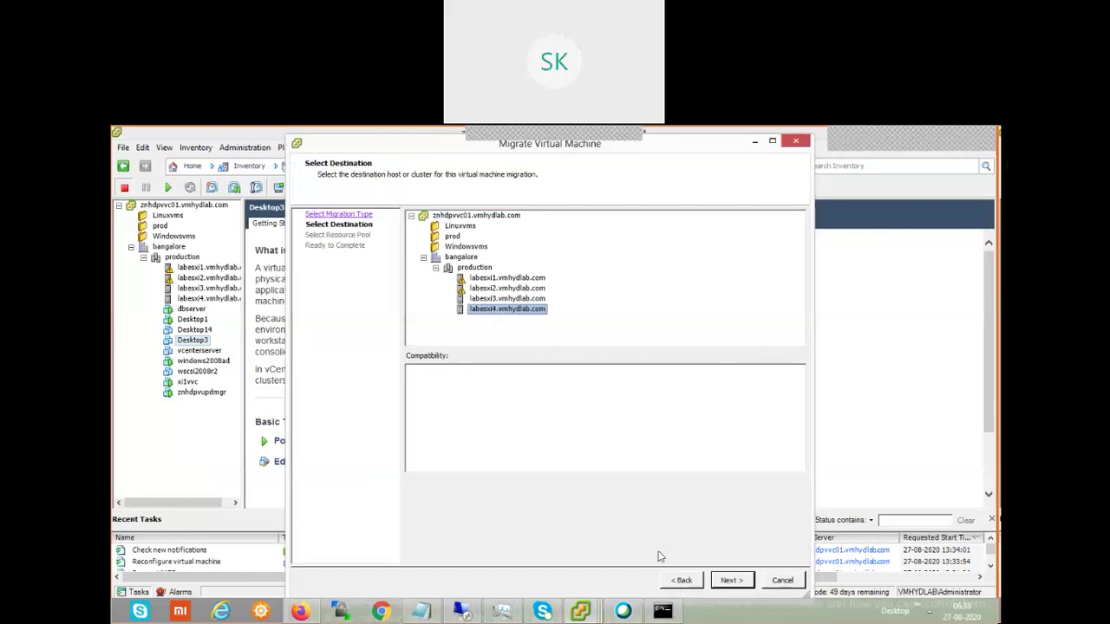
{"action": "left_click", "coordinate": [733, 581]}
{"action": "left_click", "coordinate": [739, 583]}
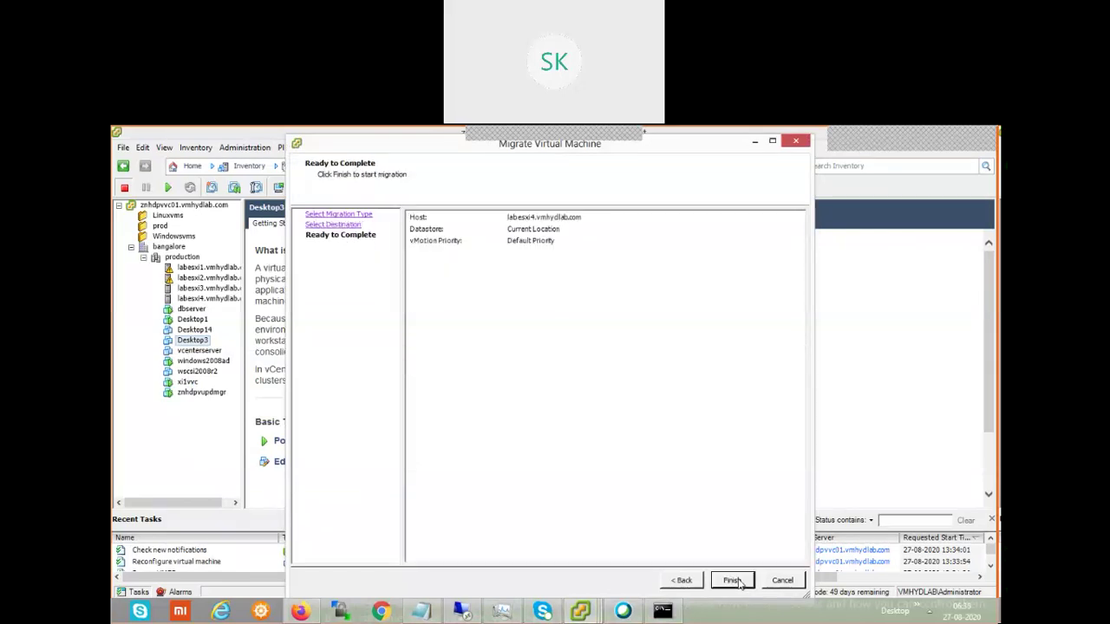
{"action": "left_click", "coordinate": [733, 581]}
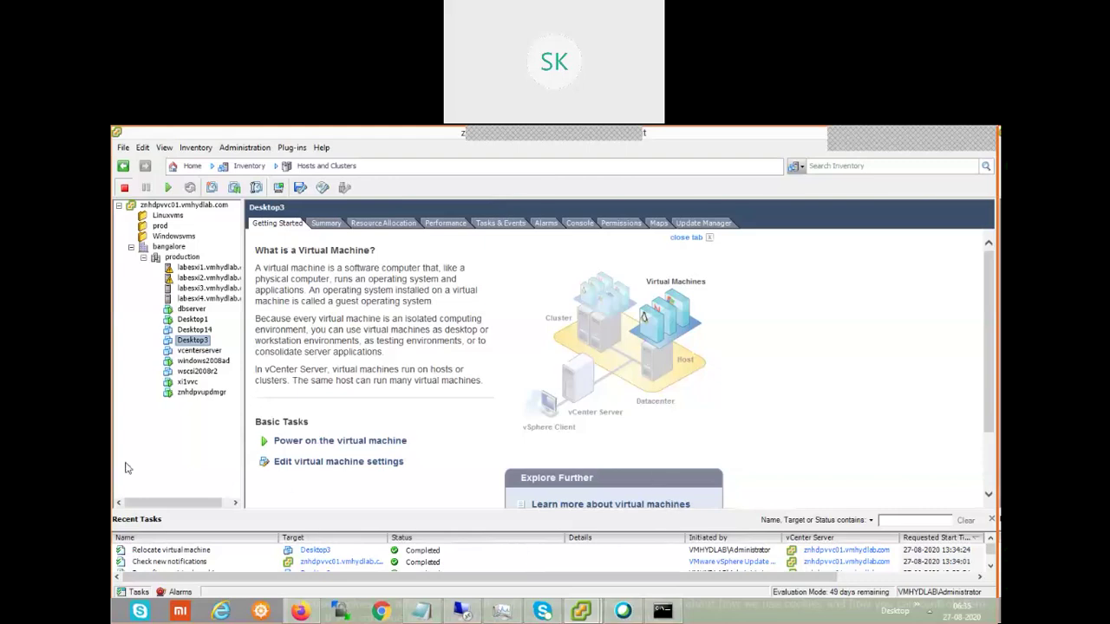
Check Desktop3's host in the production cluster's virtual machine list and display labesxi4's storage configuration.
{"action": "left_click", "coordinate": [182, 259]}
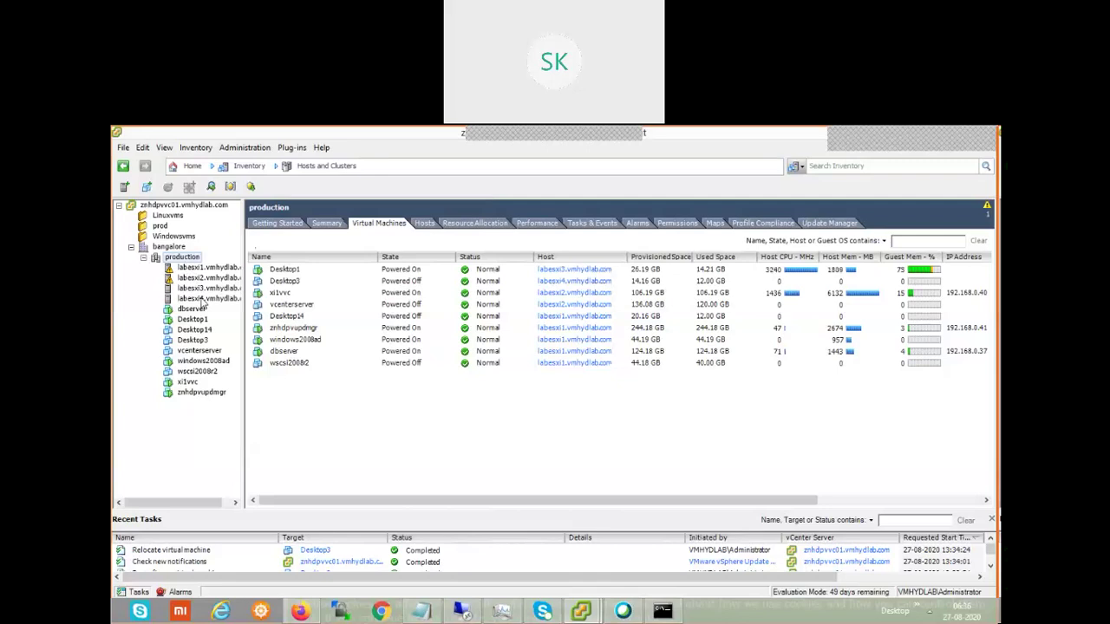
{"action": "left_click", "coordinate": [201, 299]}
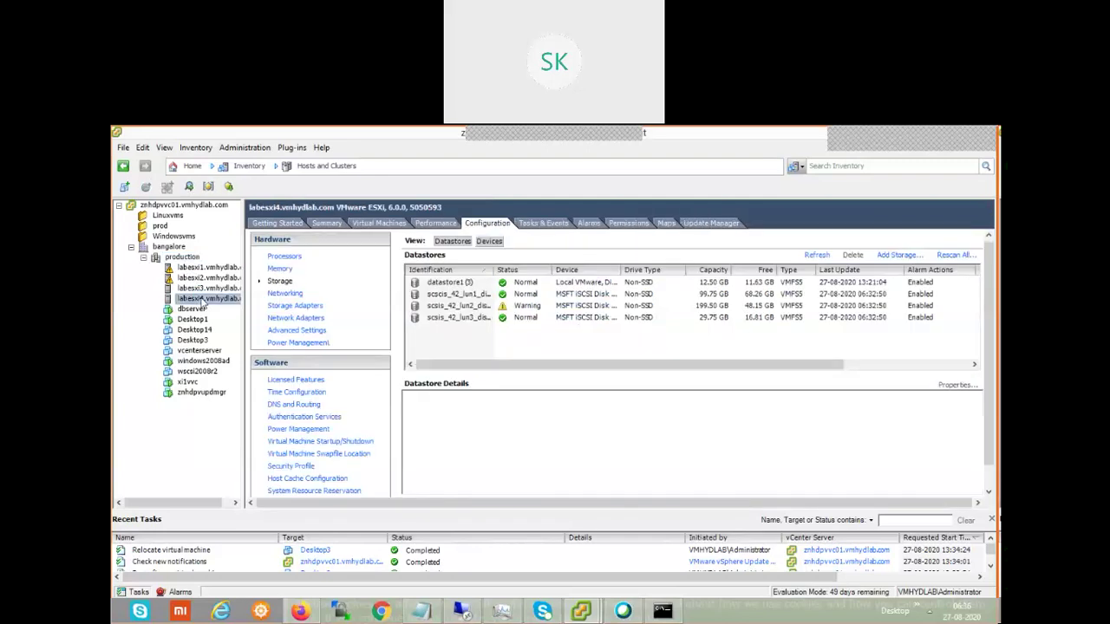
{"action": "right_click", "coordinate": [204, 300]}
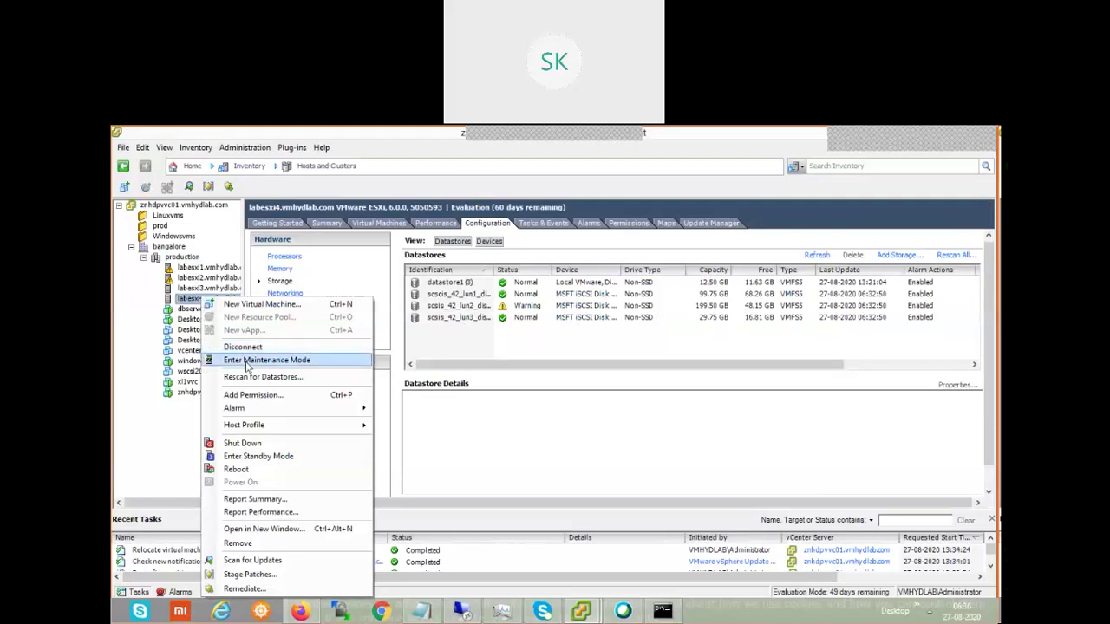
{"action": "left_click", "coordinate": [248, 362]}
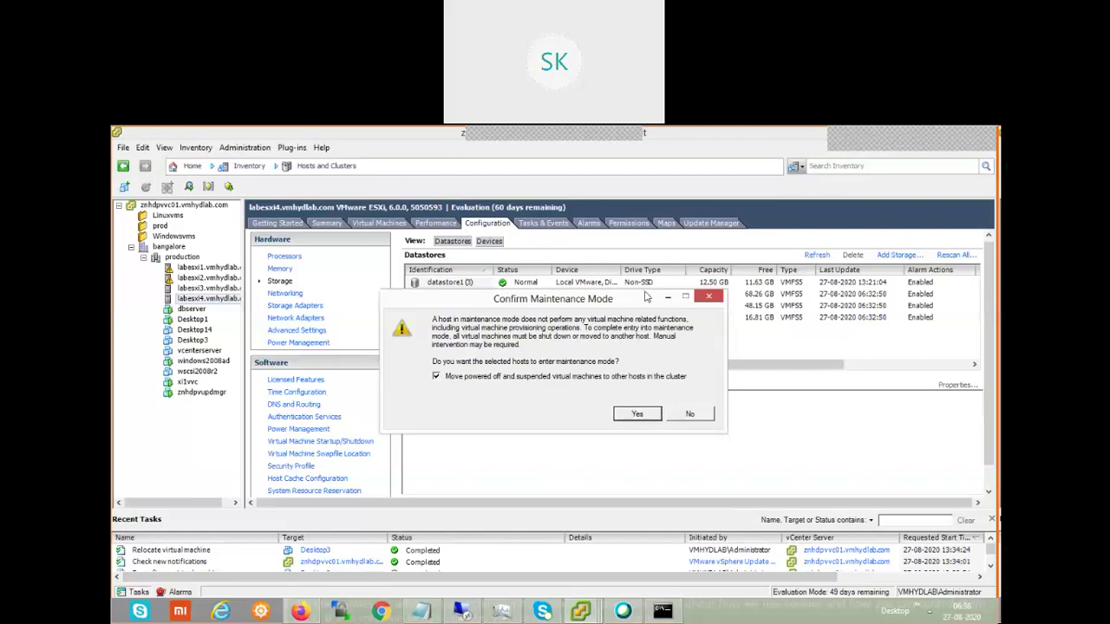
{"action": "left_click", "coordinate": [694, 417]}
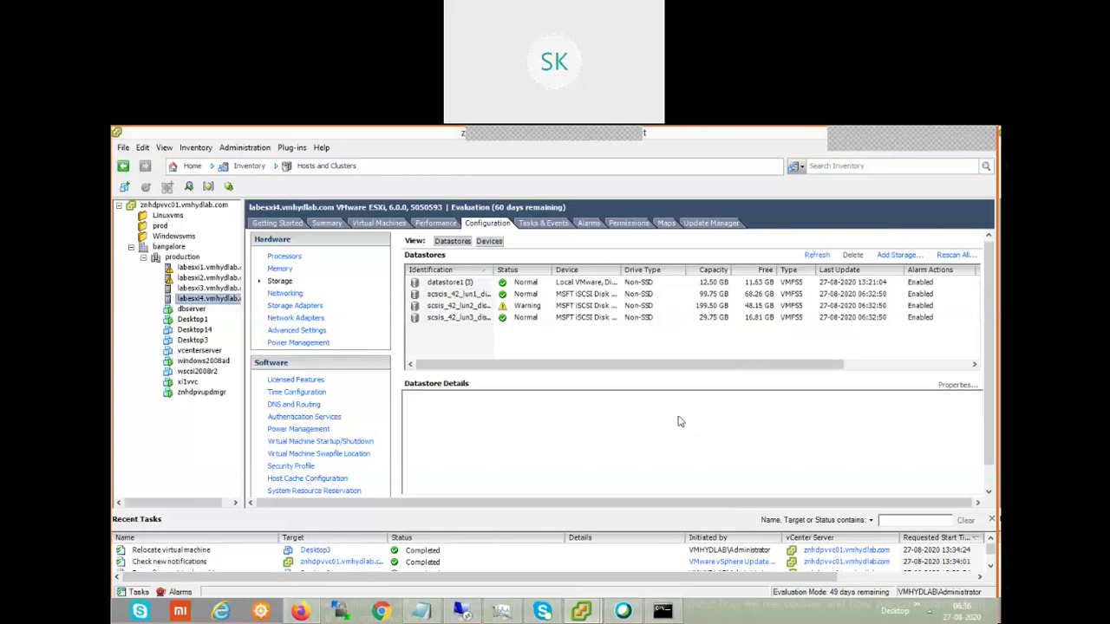
{"action": "left_click", "coordinate": [183, 258]}
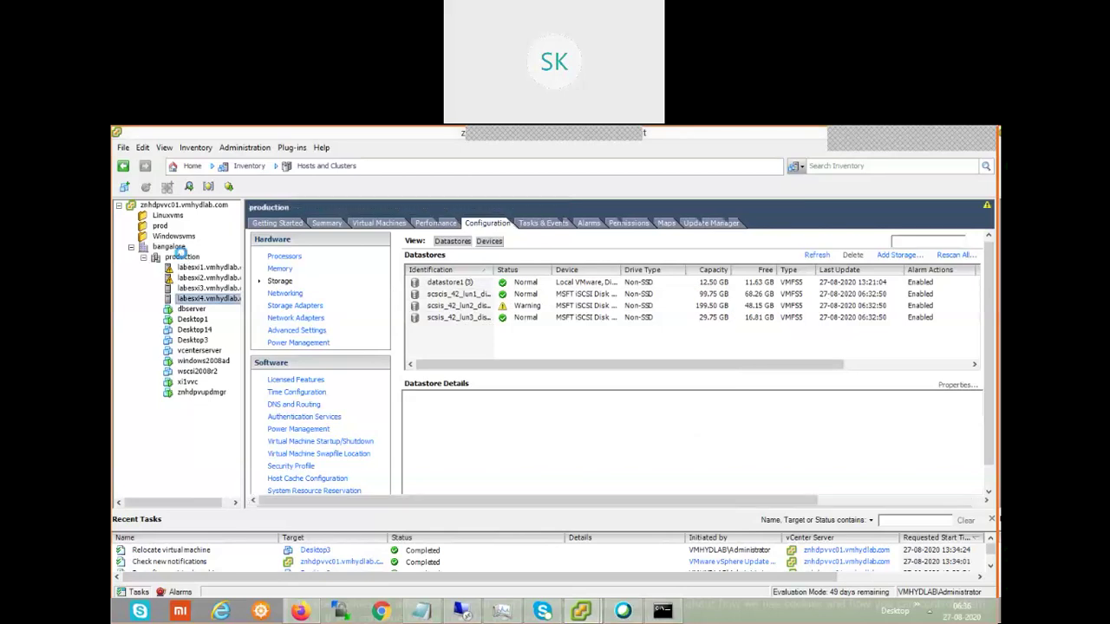
{"action": "right_click", "coordinate": [183, 259]}
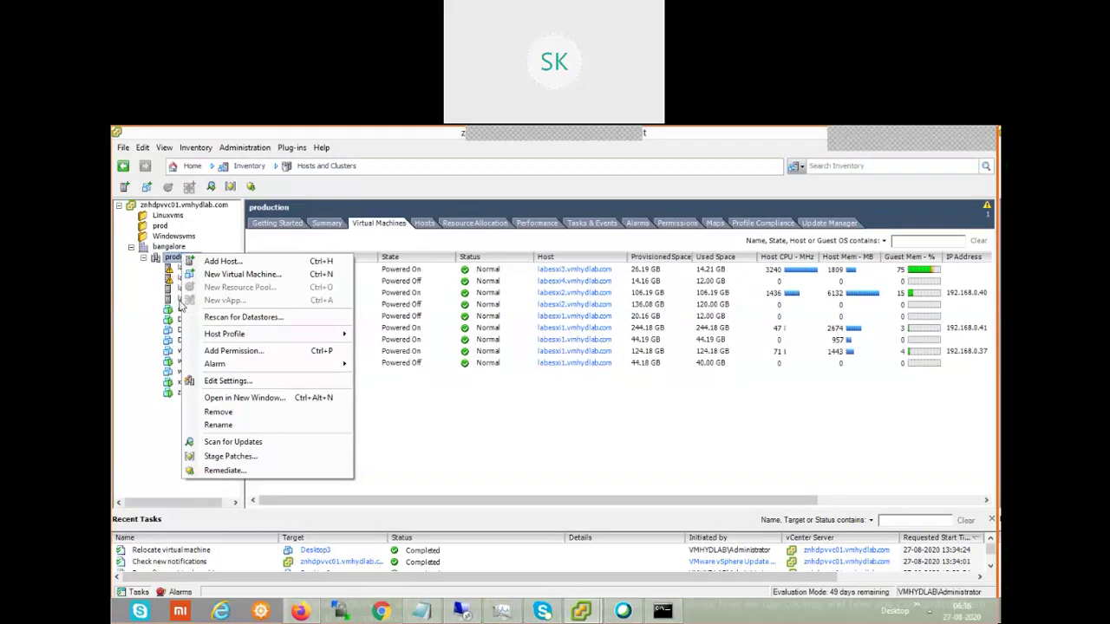
{"action": "left_click", "coordinate": [138, 351]}
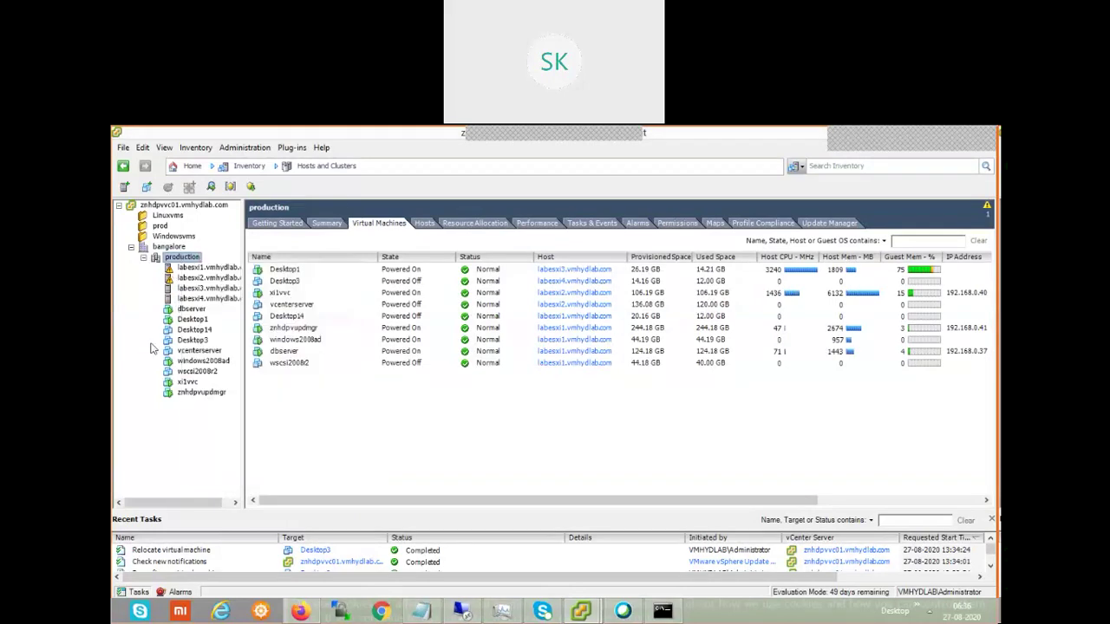
{"action": "left_click", "coordinate": [222, 299]}
{"action": "right_click", "coordinate": [225, 301]}
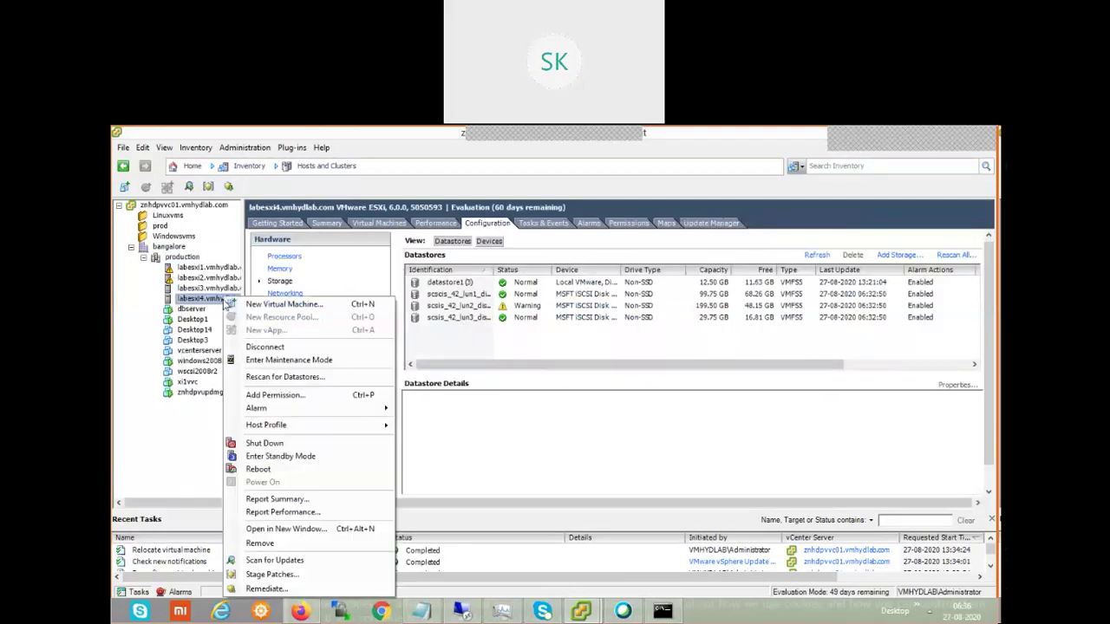
{"action": "left_click", "coordinate": [136, 350]}
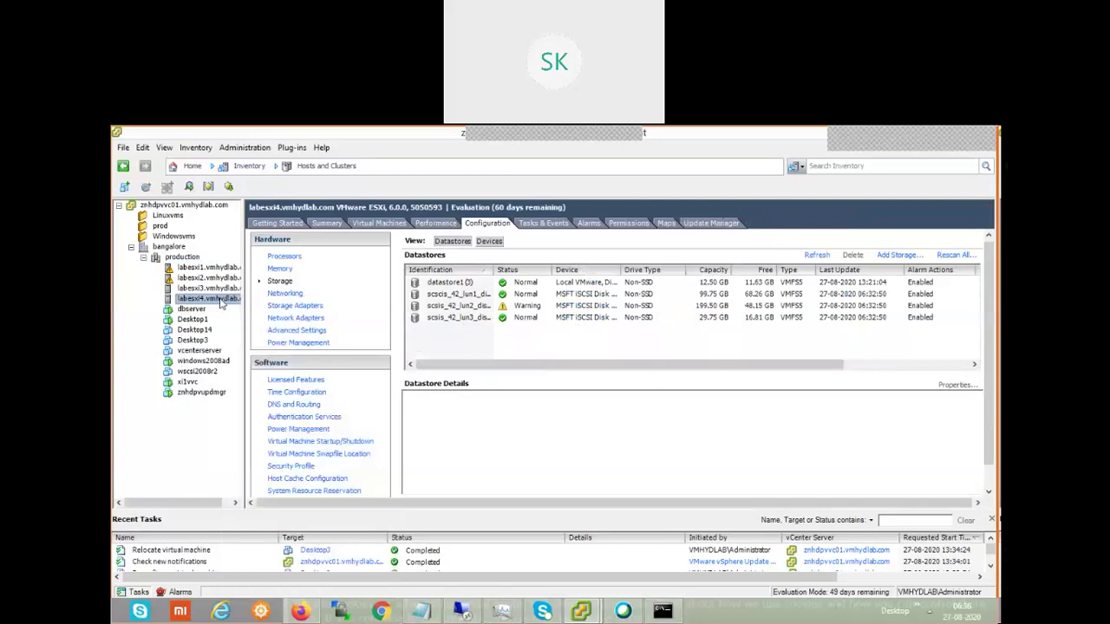
{"action": "left_click", "coordinate": [179, 258]}
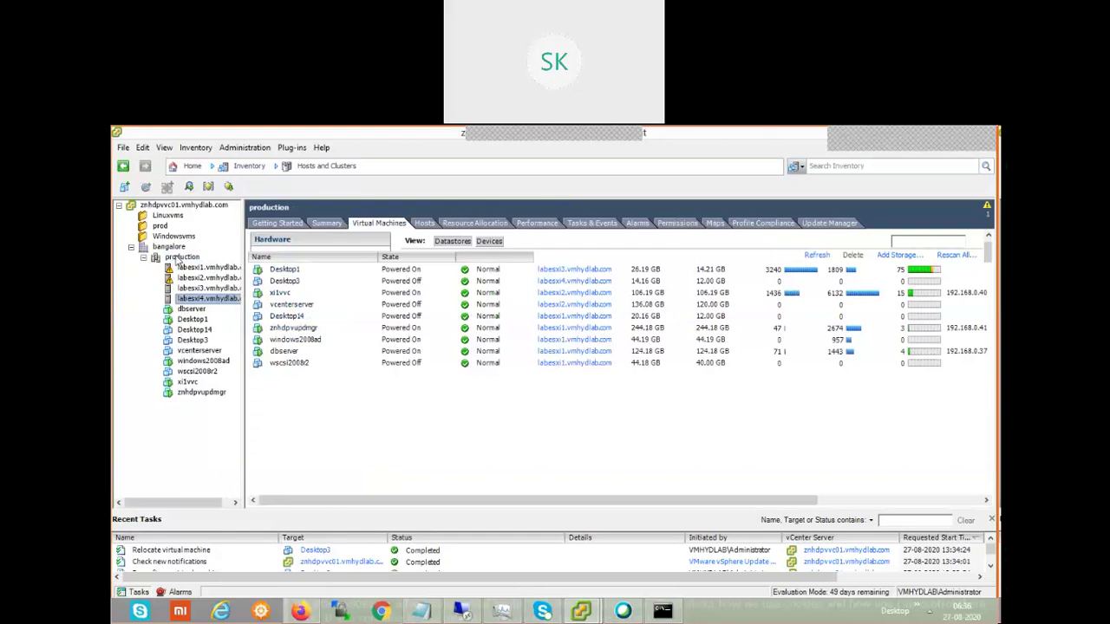
{"action": "right_click", "coordinate": [178, 260]}
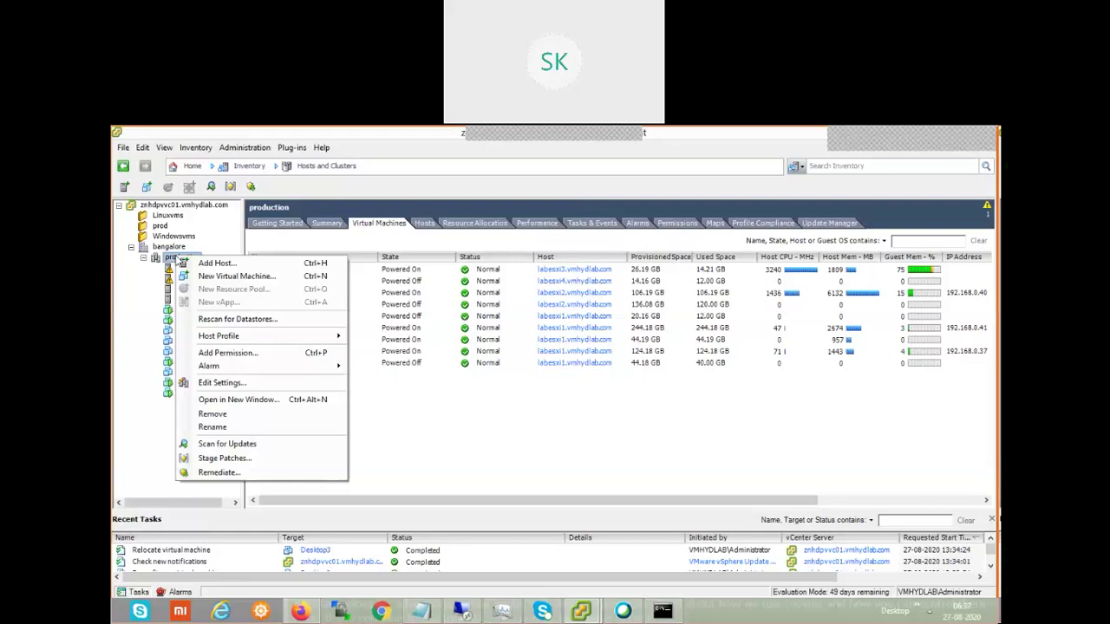
{"action": "mouse_move", "coordinate": [314, 356]}
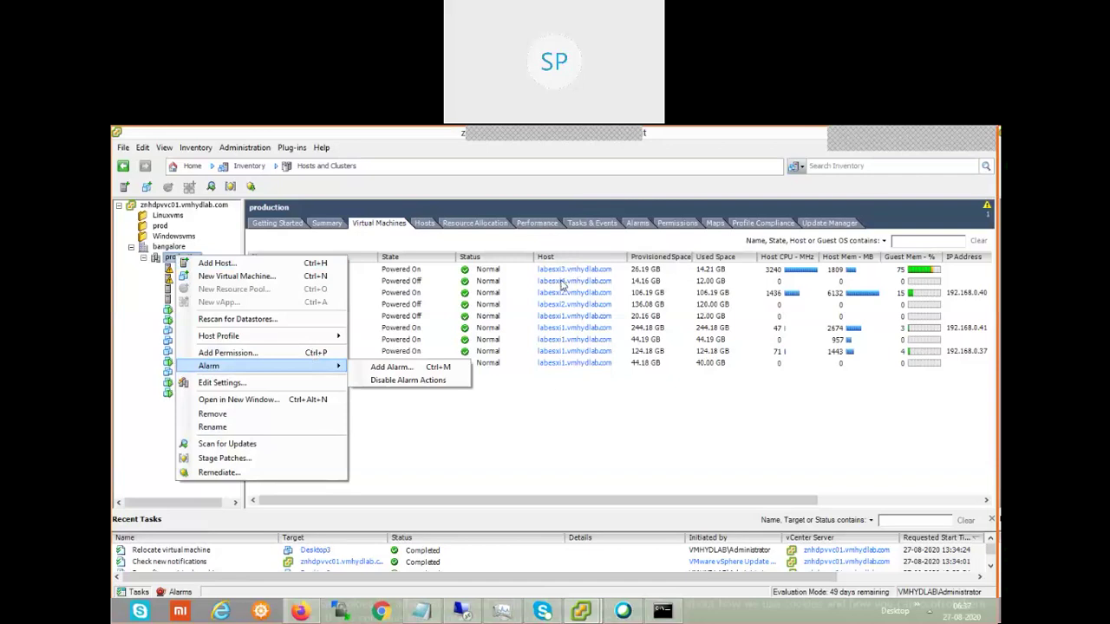
{"action": "left_click", "coordinate": [568, 433]}
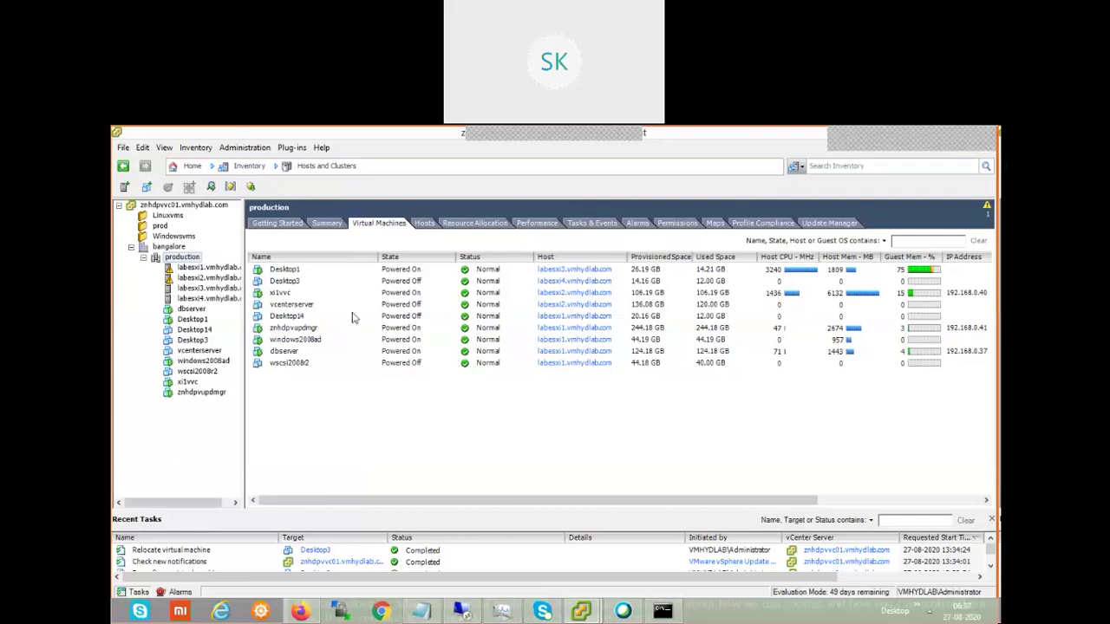
{"action": "left_click", "coordinate": [578, 285]}
{"action": "right_click", "coordinate": [577, 286]}
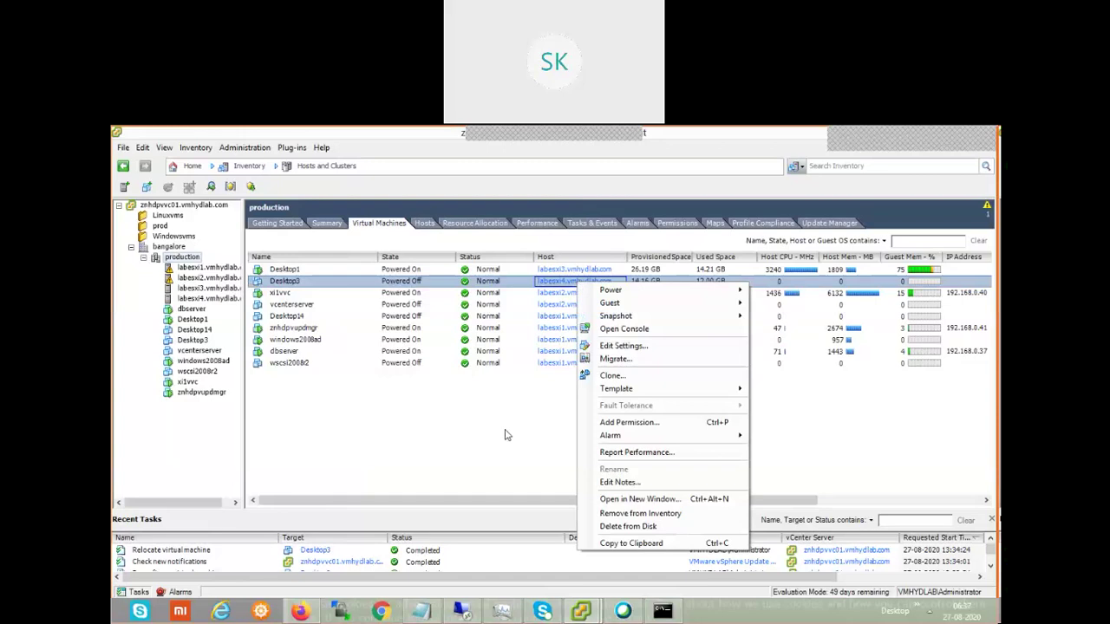
{"action": "left_click", "coordinate": [507, 434]}
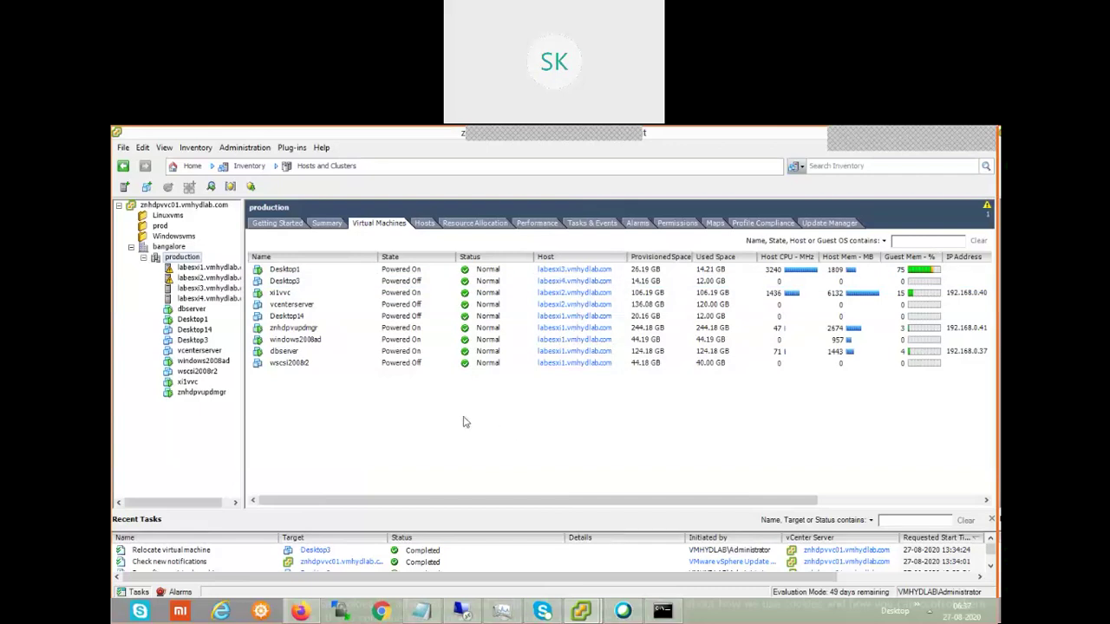
Put host labesxi4 into maintenance mode, moving powered-off and suspended virtual machines to other hosts in the cluster.
{"action": "right_click", "coordinate": [214, 300]}
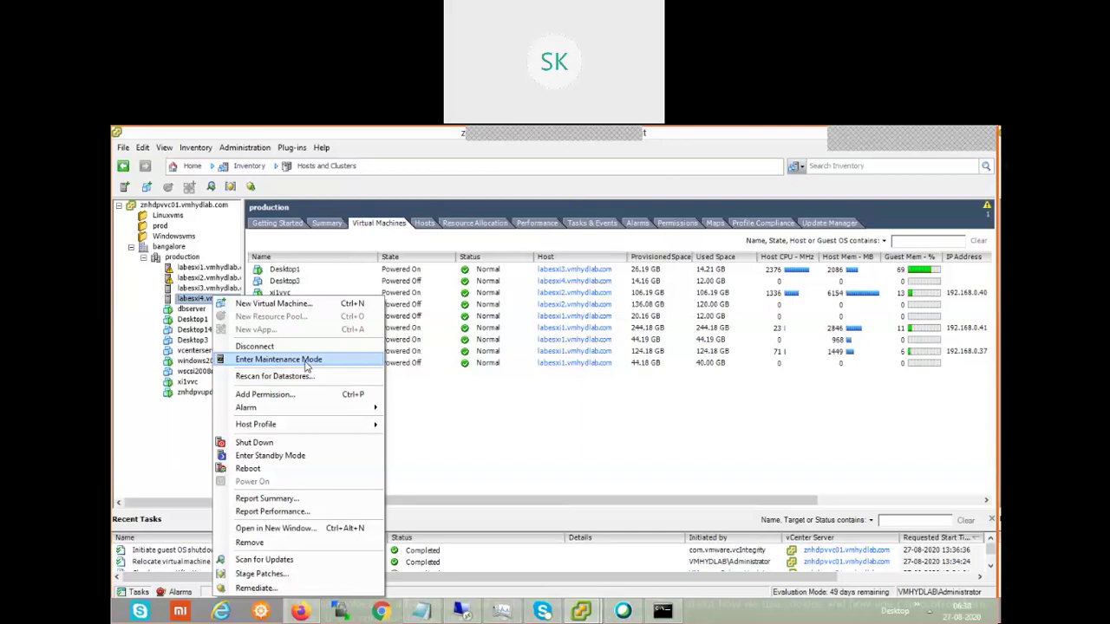
{"action": "left_click", "coordinate": [306, 363]}
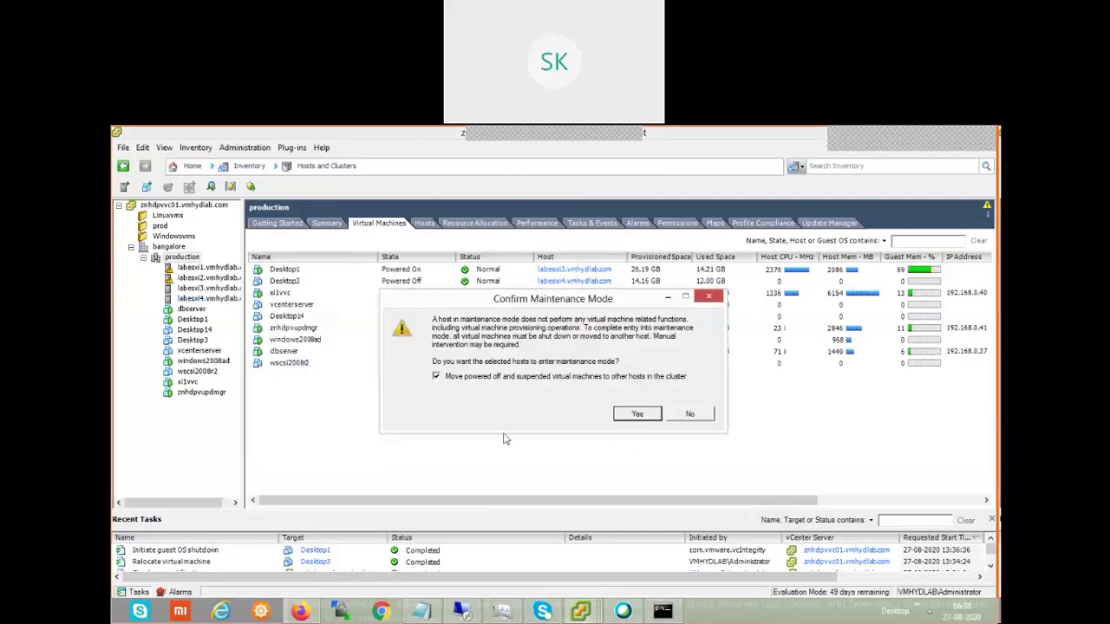
{"action": "left_click", "coordinate": [634, 418]}
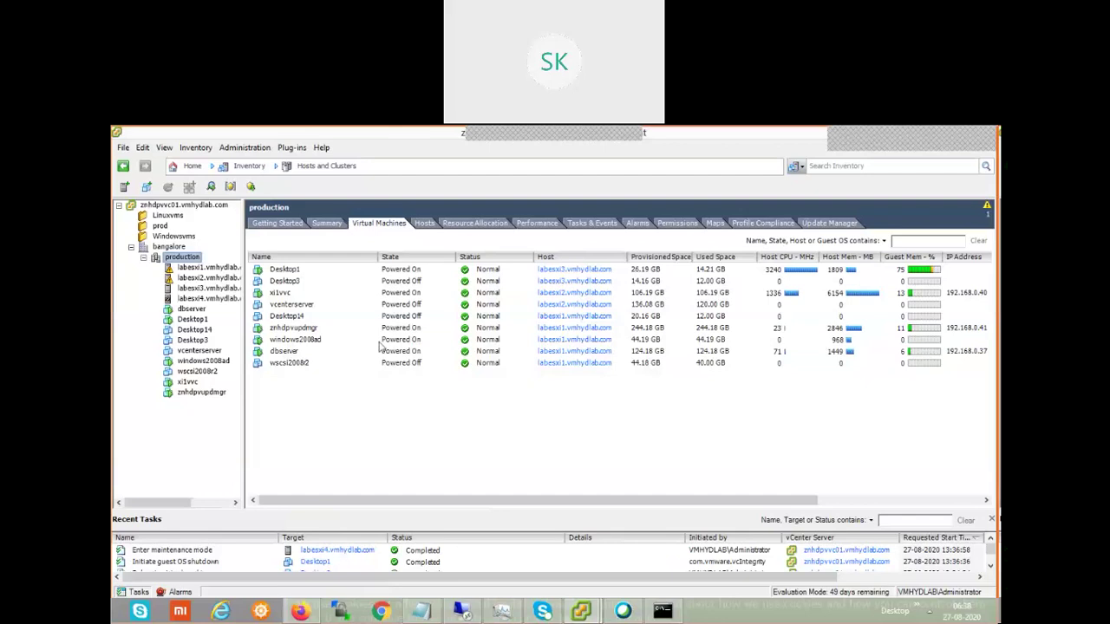
{"action": "left_click", "coordinate": [221, 299]}
{"action": "right_click", "coordinate": [222, 299]}
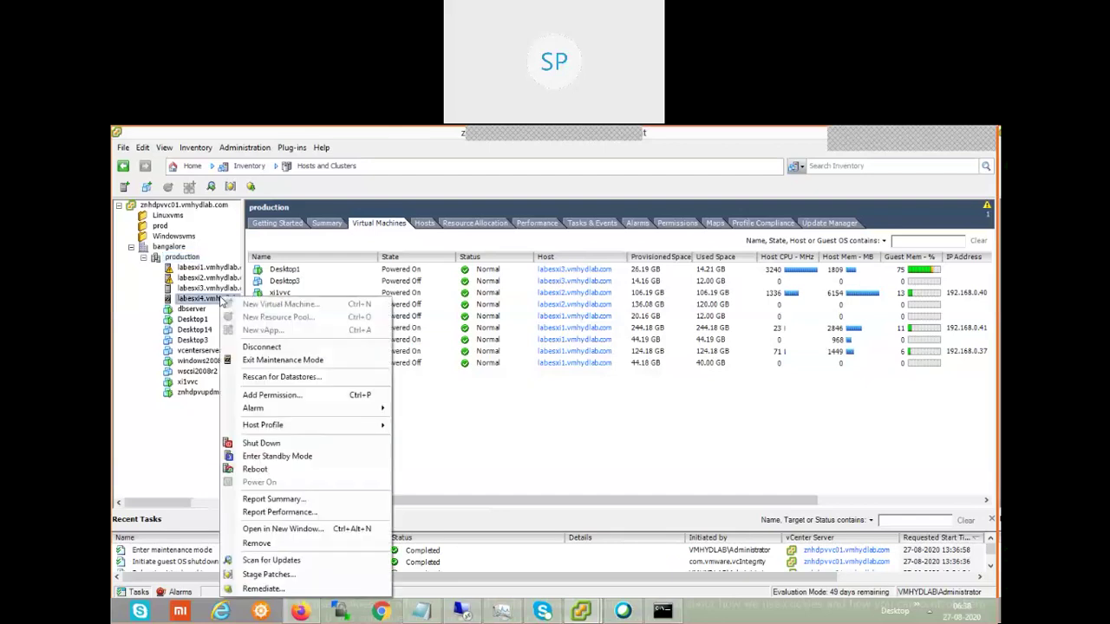
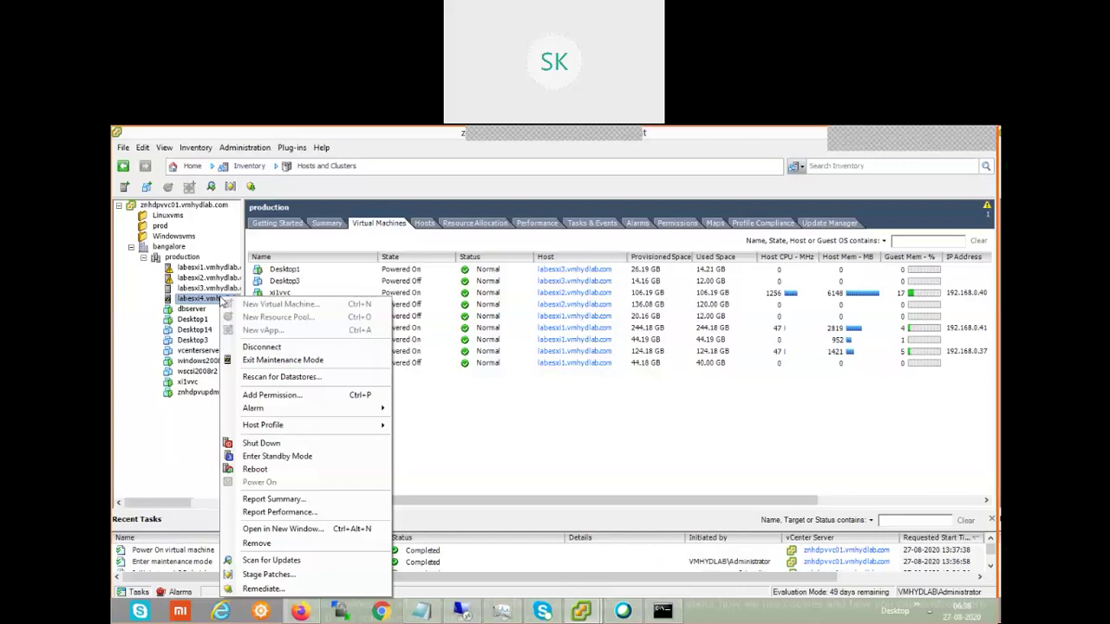
{"action": "left_click", "coordinate": [569, 455]}
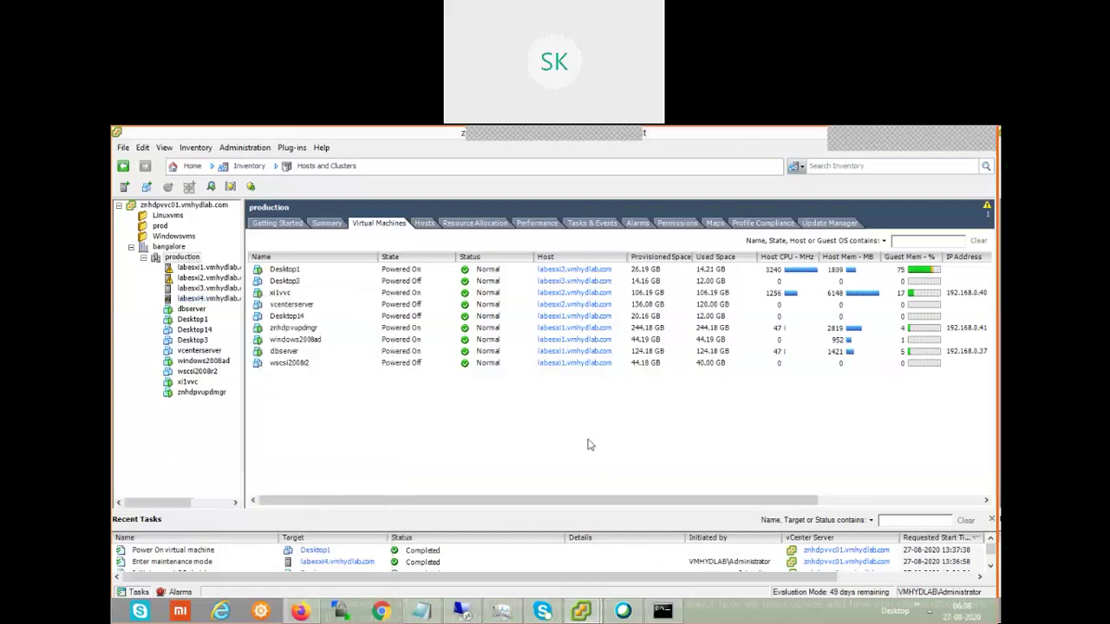
Check labesxi4's patch and upgrade compliance in the production cluster's Update Manager view.
{"action": "left_click", "coordinate": [829, 225]}
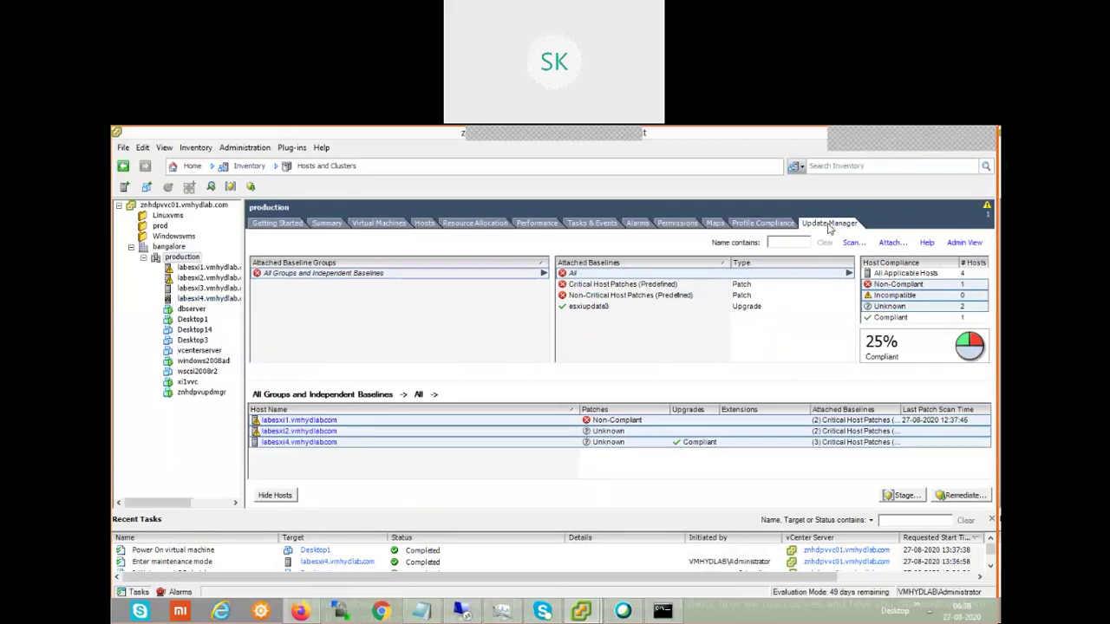
{"action": "left_click", "coordinate": [675, 444]}
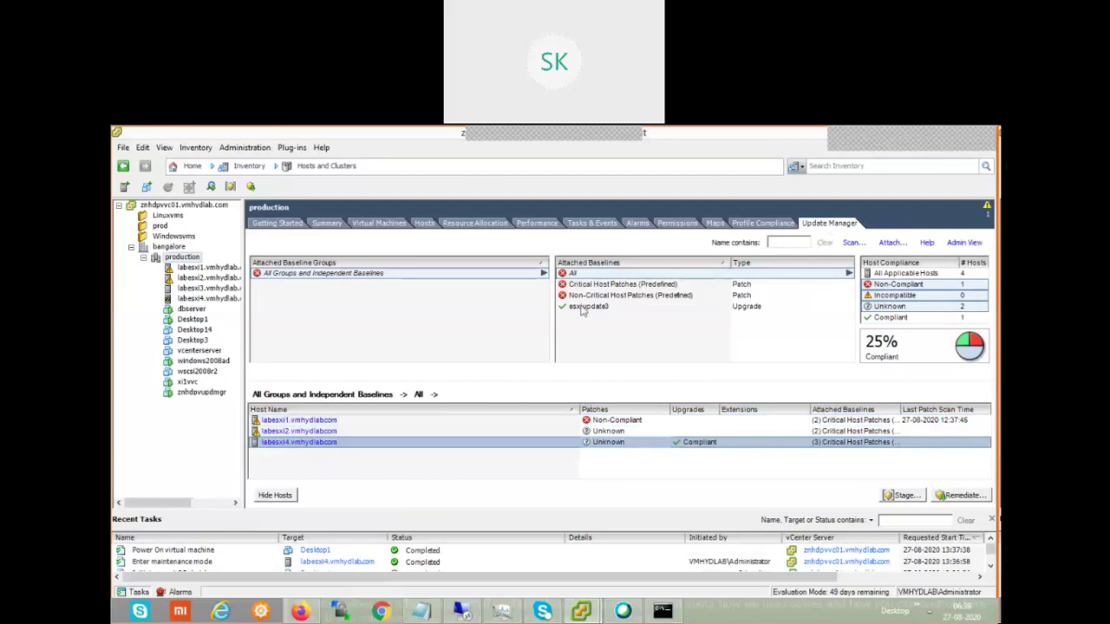
{"action": "left_click", "coordinate": [201, 300]}
{"action": "right_click", "coordinate": [202, 300]}
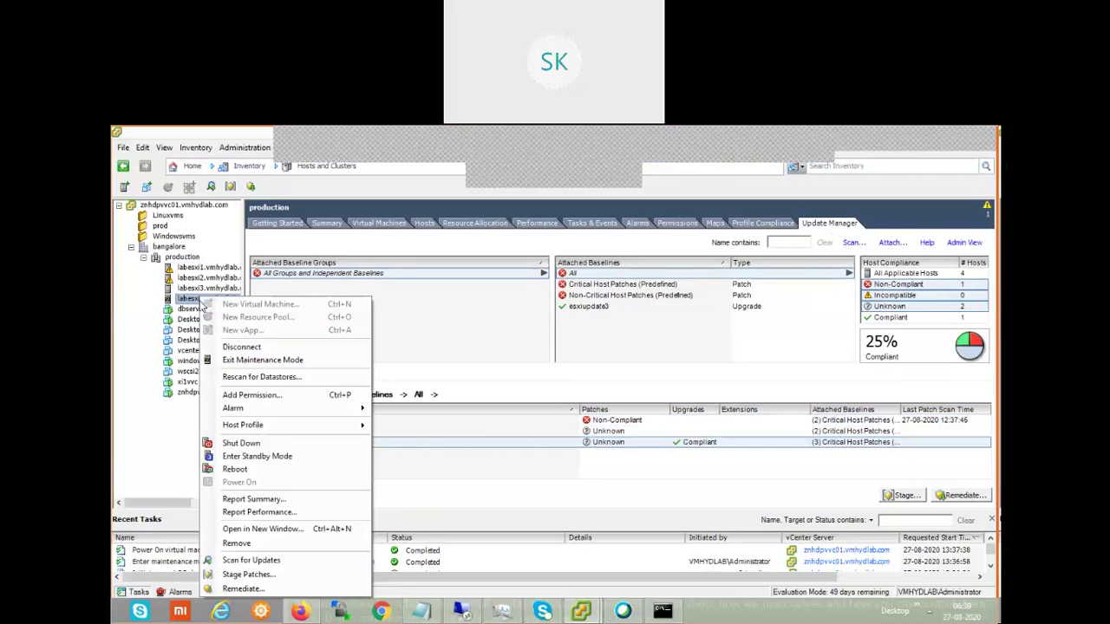
Scan host labesxi4 for patches and extensions in Update Manager, leaving upgrades out of the scan.
{"action": "left_click", "coordinate": [184, 303]}
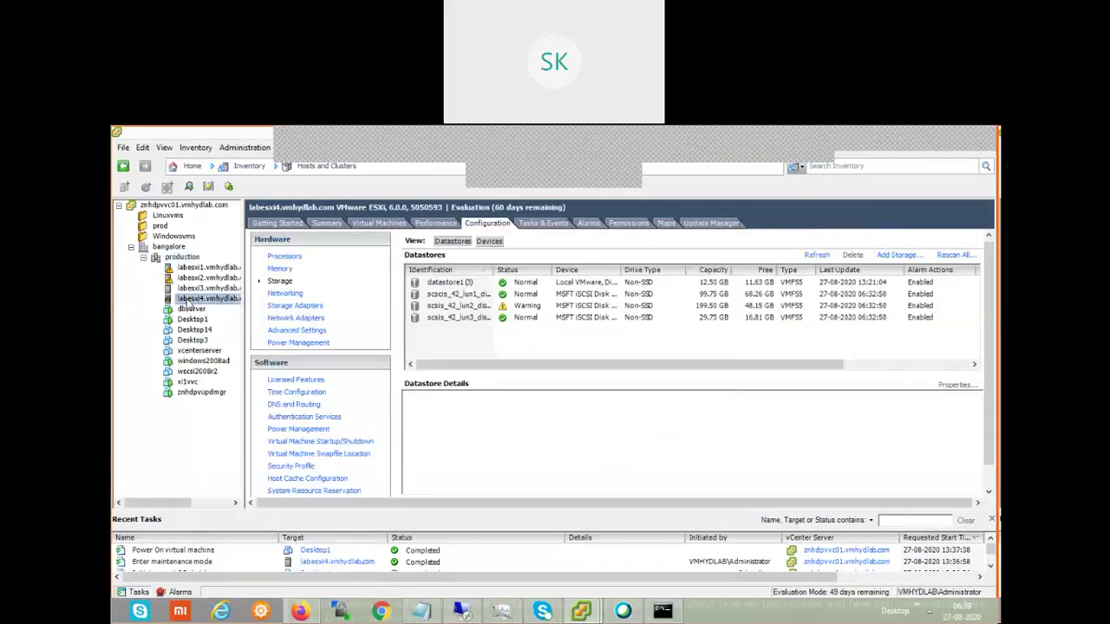
{"action": "left_click", "coordinate": [727, 224]}
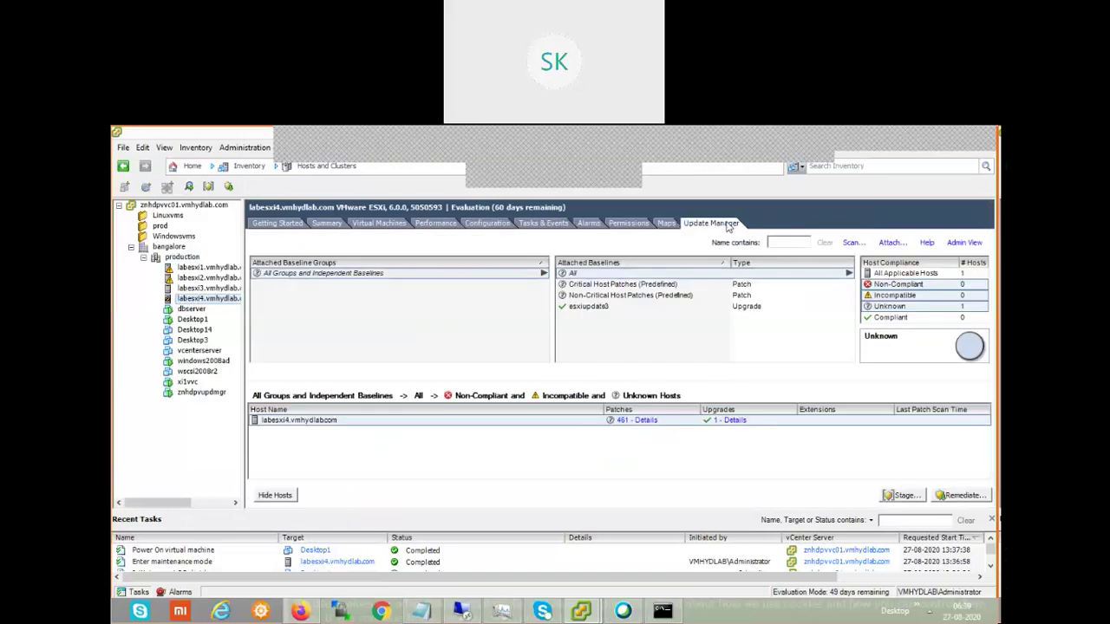
{"action": "left_click", "coordinate": [851, 243]}
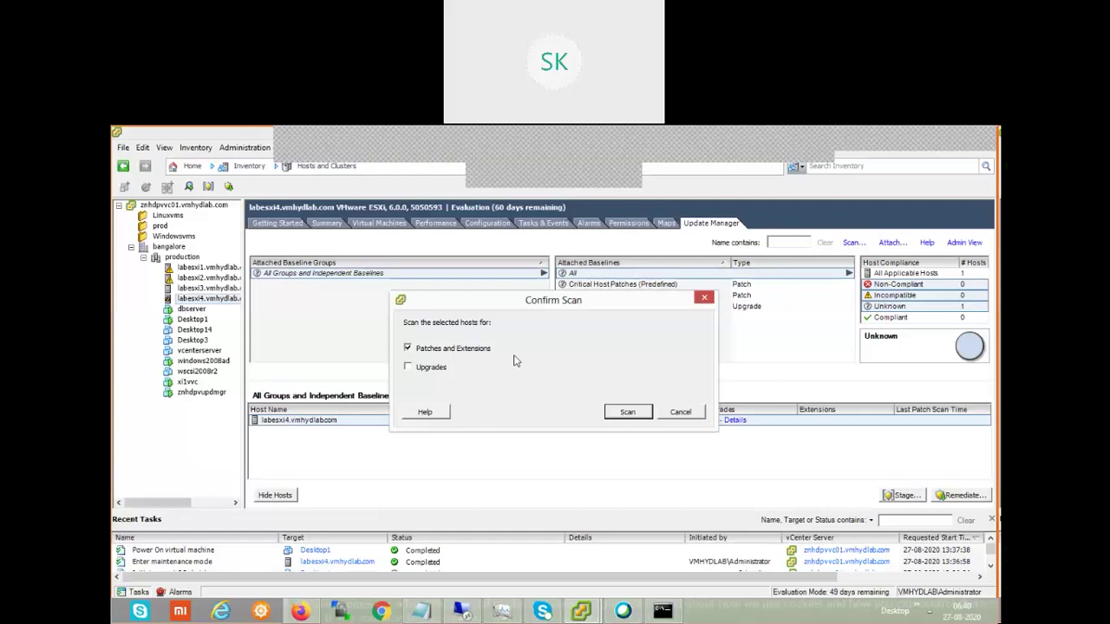
{"action": "left_click", "coordinate": [637, 413]}
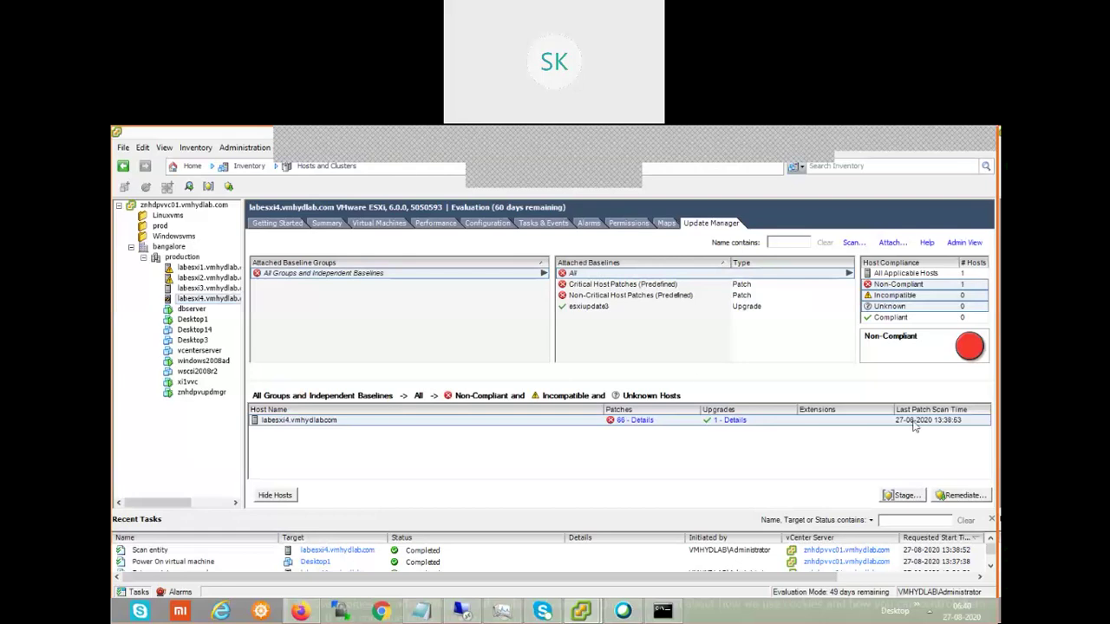
Remediate labesxi4 immediately against the critical and non-critical host patch baselines, keeping all patches selected and the default host and cluster options.
{"action": "left_click", "coordinate": [960, 496]}
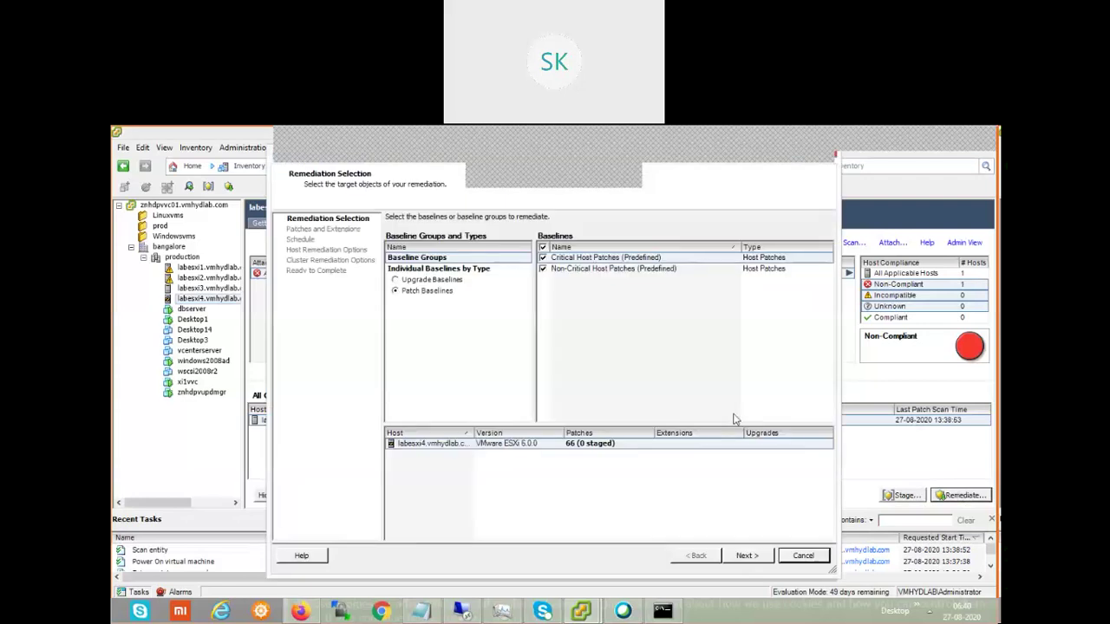
{"action": "left_click", "coordinate": [747, 562]}
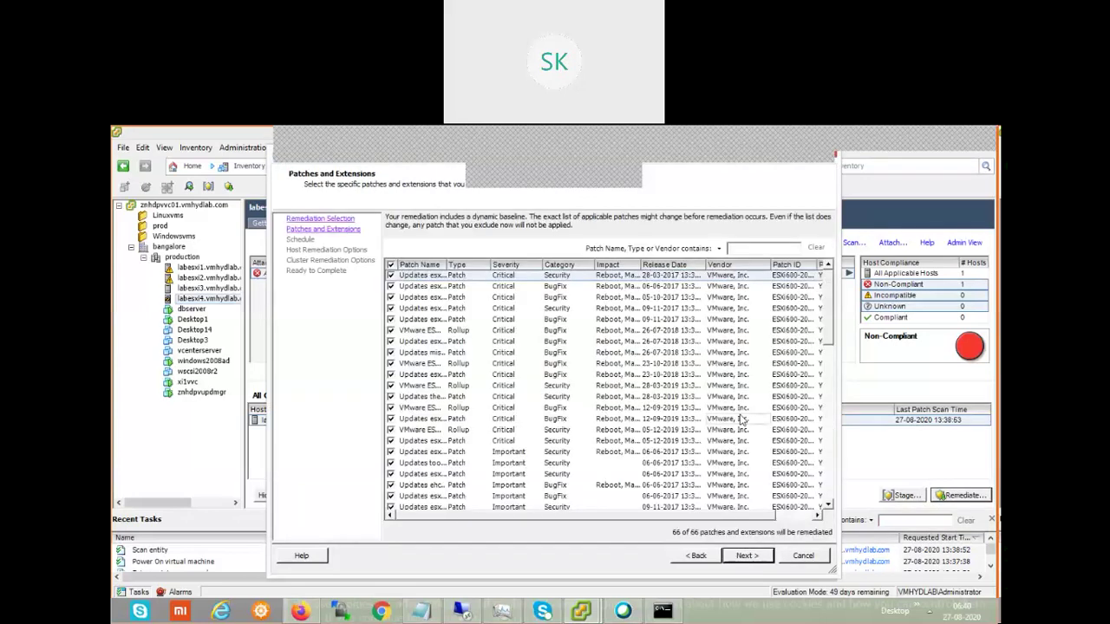
{"action": "left_click", "coordinate": [747, 557]}
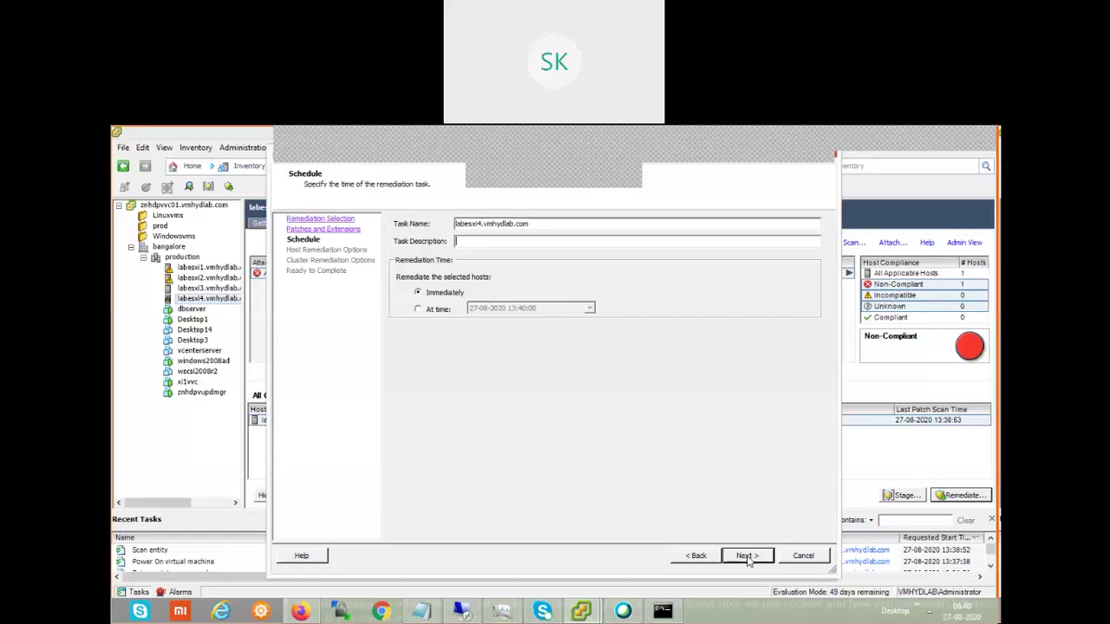
{"action": "left_click", "coordinate": [748, 557]}
{"action": "left_click", "coordinate": [746, 557]}
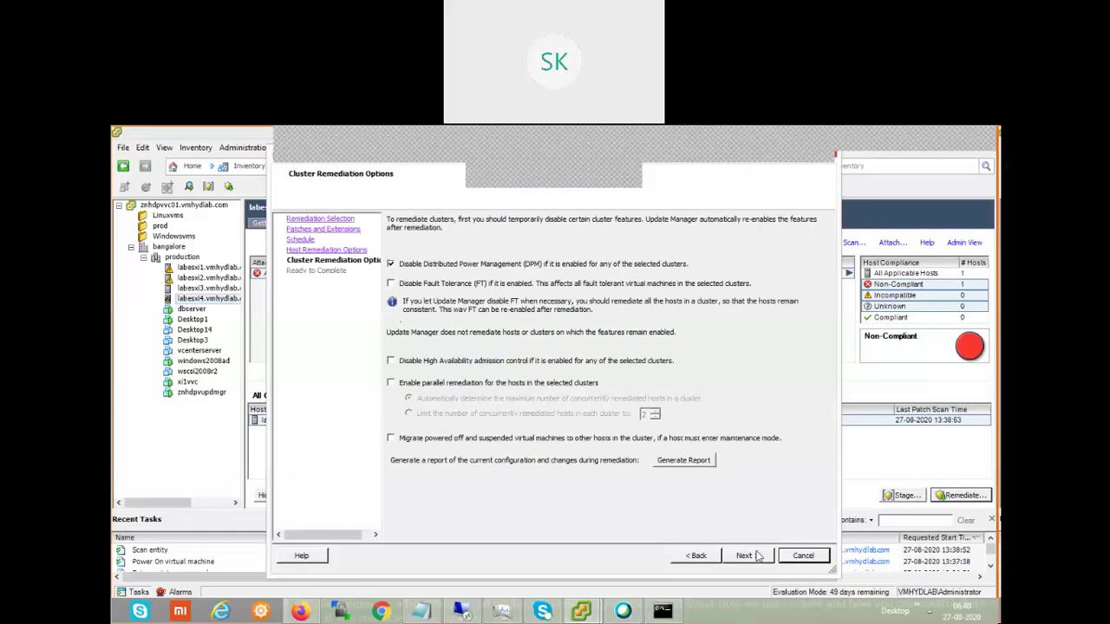
{"action": "left_click", "coordinate": [755, 558]}
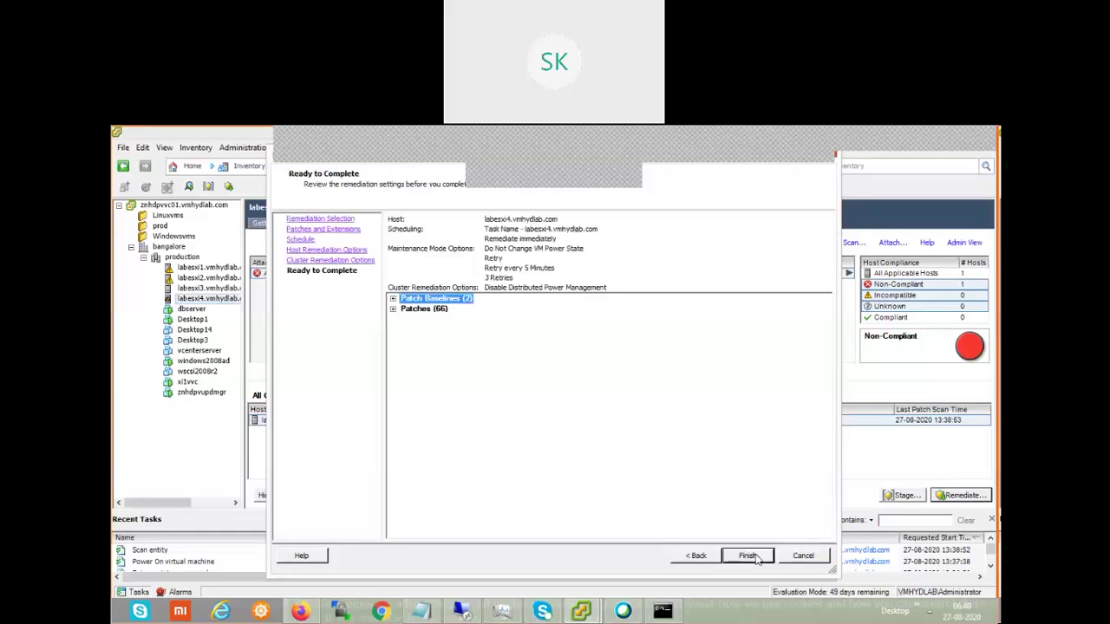
{"action": "left_click", "coordinate": [749, 556]}
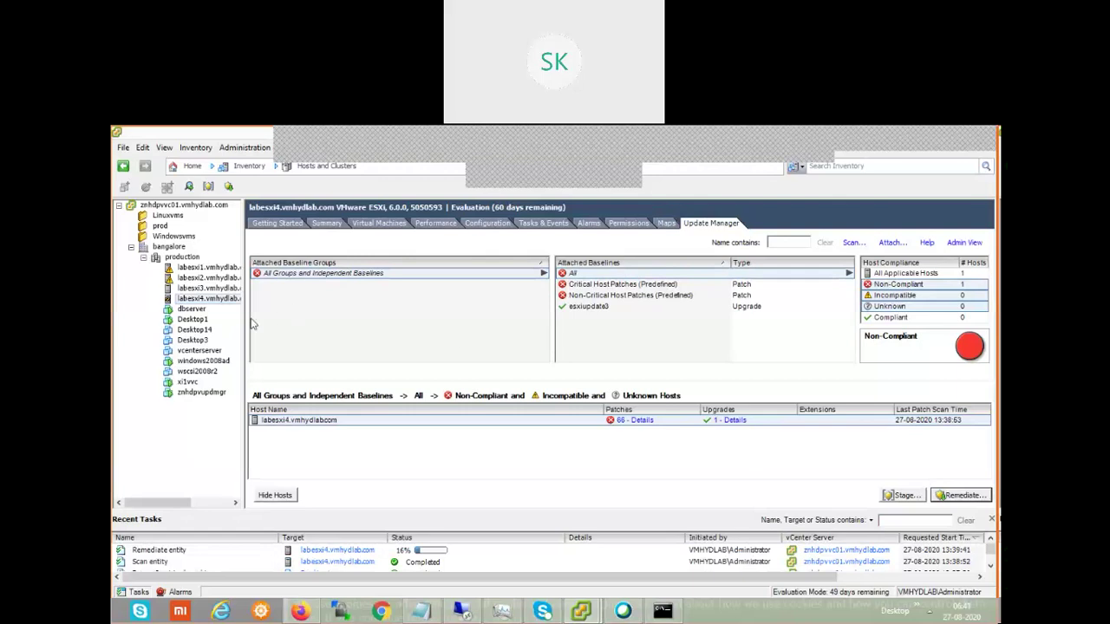
Check the VMware Tools status in Desktop1's summary.
{"action": "left_click", "coordinate": [190, 319]}
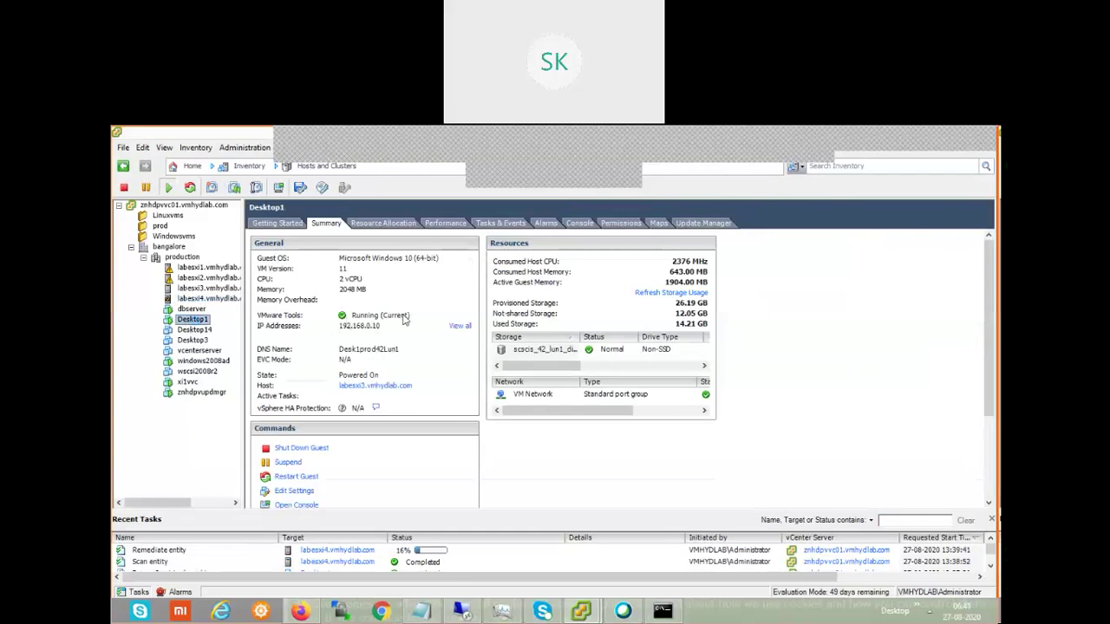
{"action": "mouse_move", "coordinate": [403, 320]}
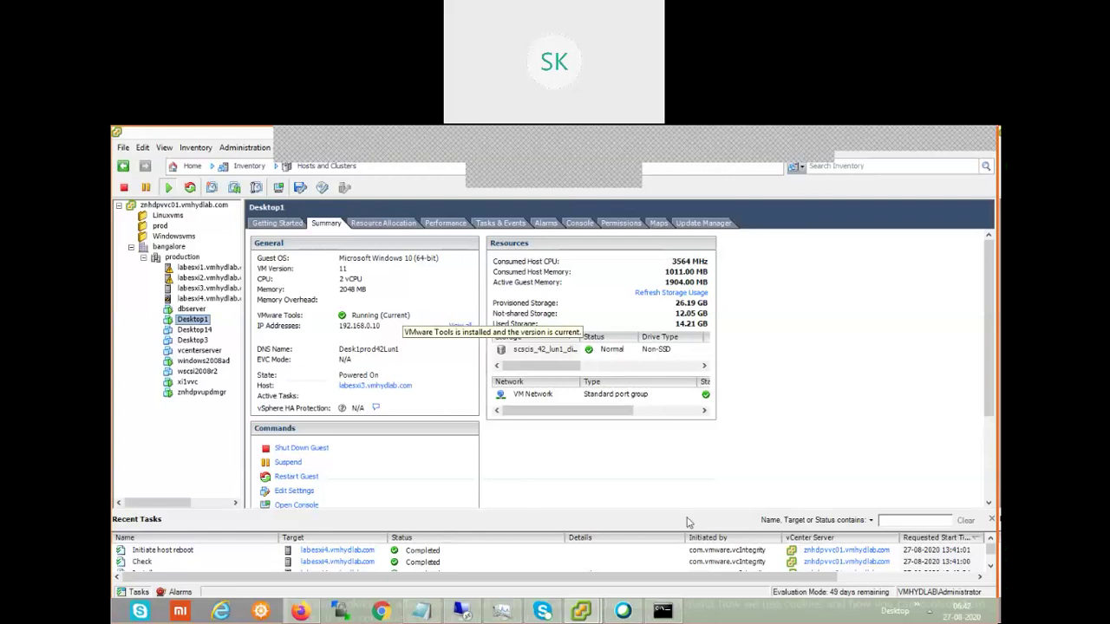
Switch to the Command Prompt and review the earlier replies of the continuous ping to 192.168.0.10, then minimize it.
{"action": "left_click", "coordinate": [664, 611]}
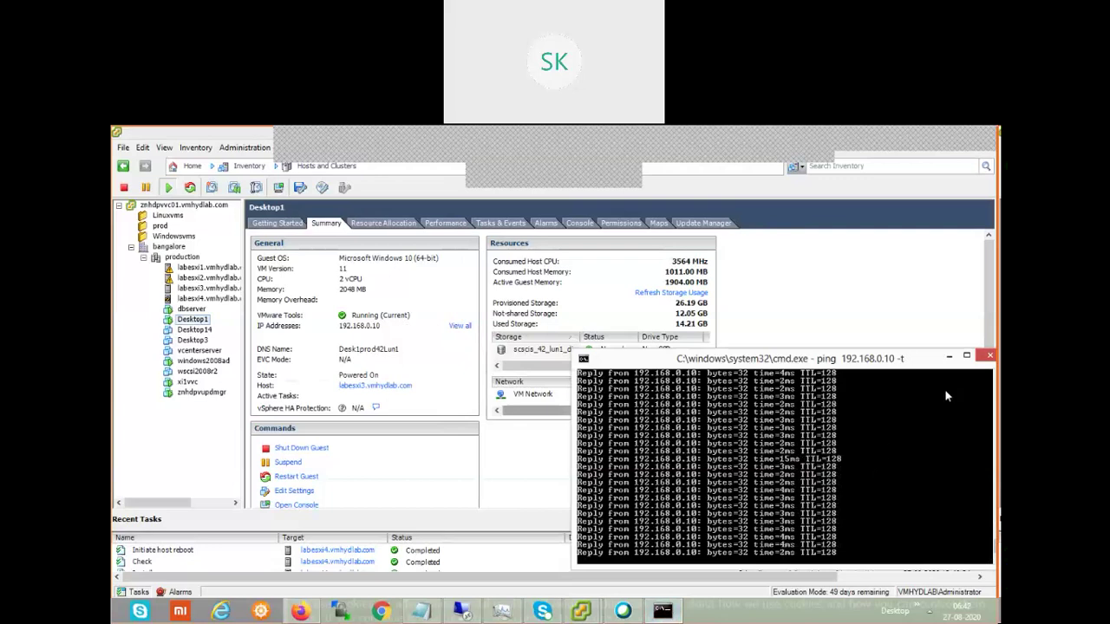
{"action": "left_click", "coordinate": [919, 389]}
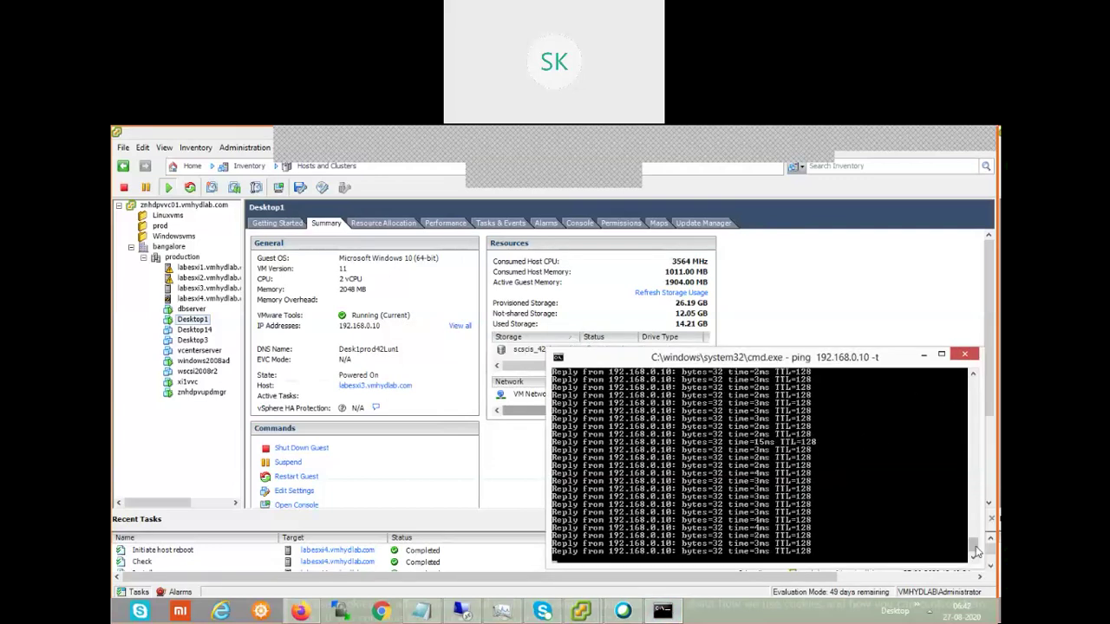
{"action": "left_click_drag", "start_coordinate": [974, 546], "coordinate": [973, 458]}
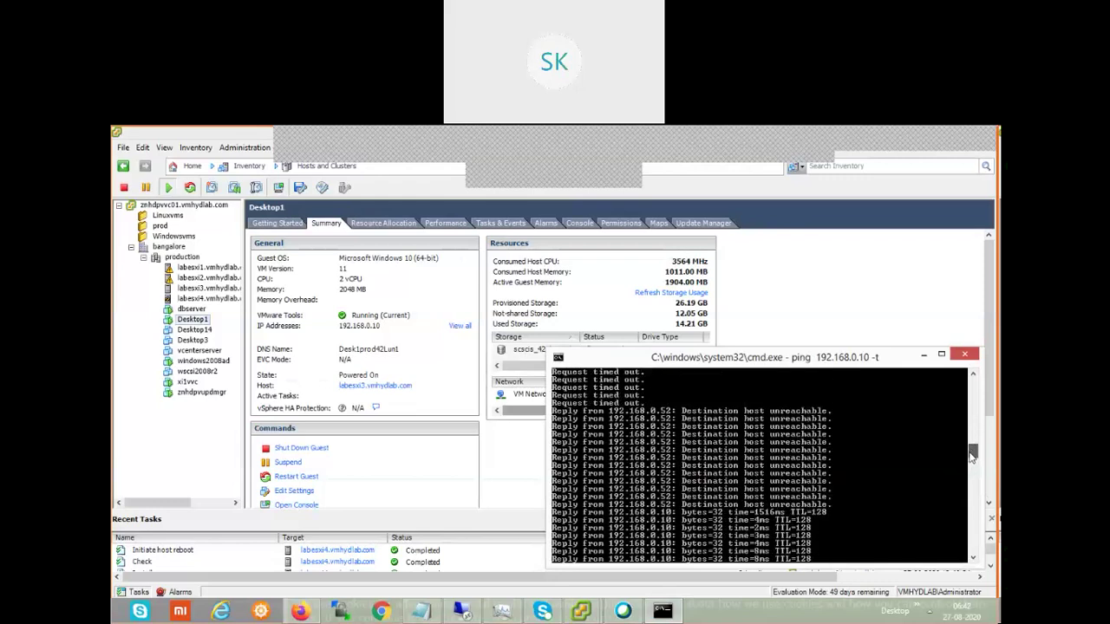
{"action": "left_click", "coordinate": [924, 356]}
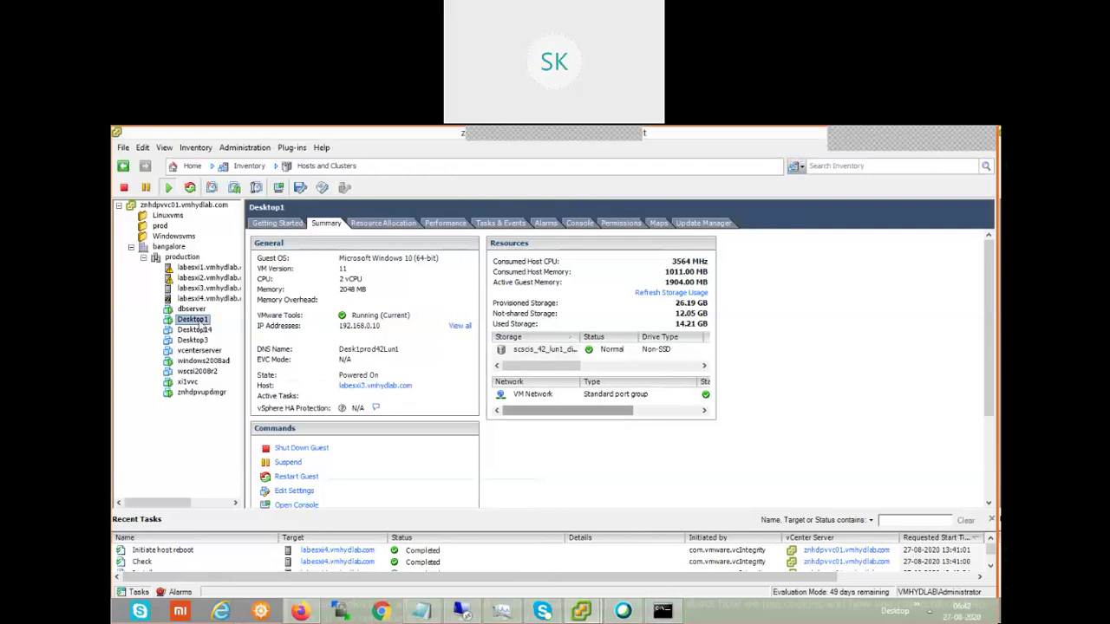
Power off the Desktop1 virtual machine and confirm the power-off.
{"action": "right_click", "coordinate": [199, 321]}
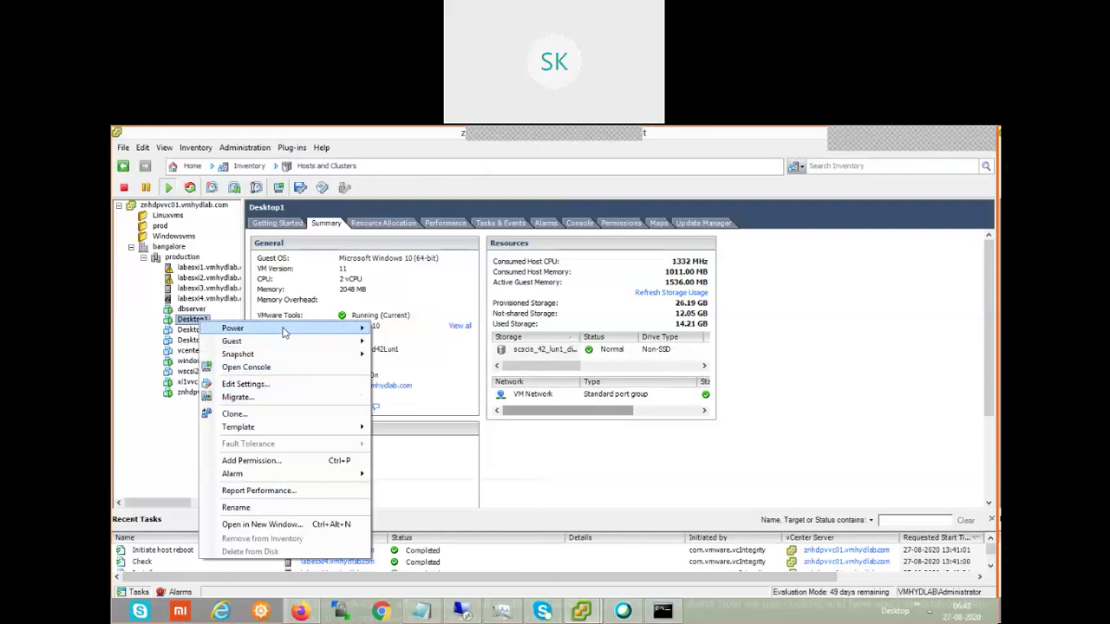
{"action": "mouse_move", "coordinate": [286, 333]}
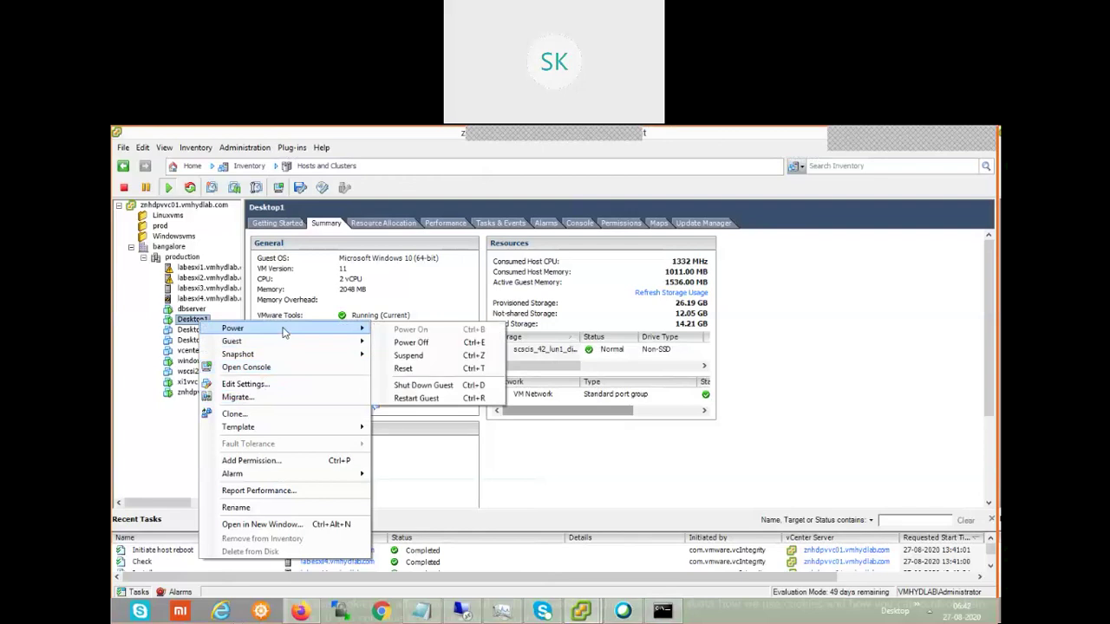
{"action": "left_click", "coordinate": [441, 345]}
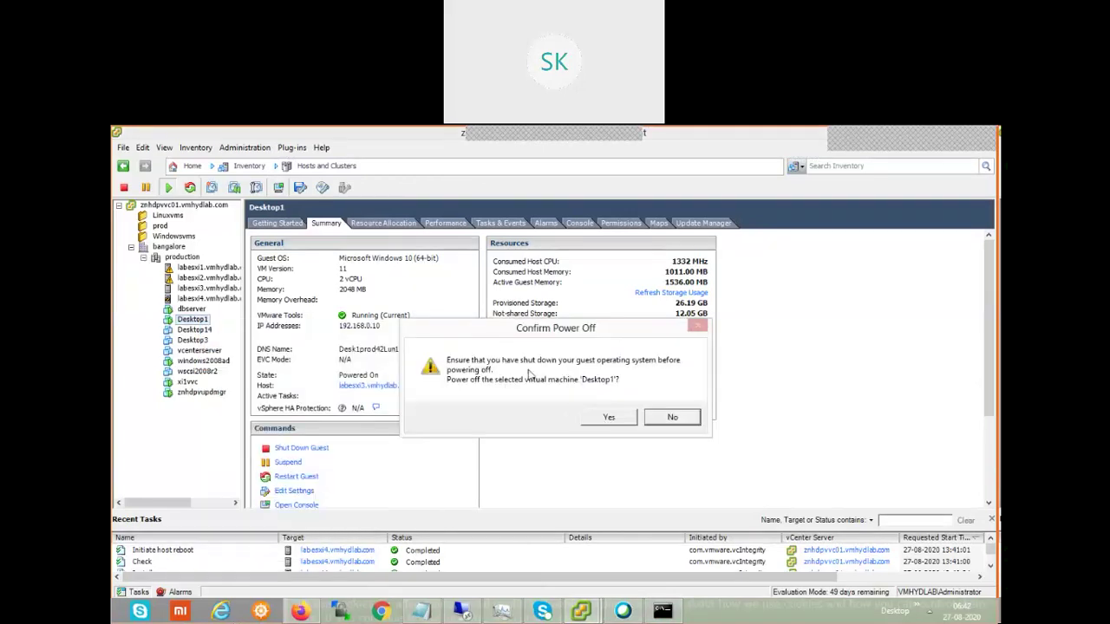
{"action": "left_click", "coordinate": [610, 419]}
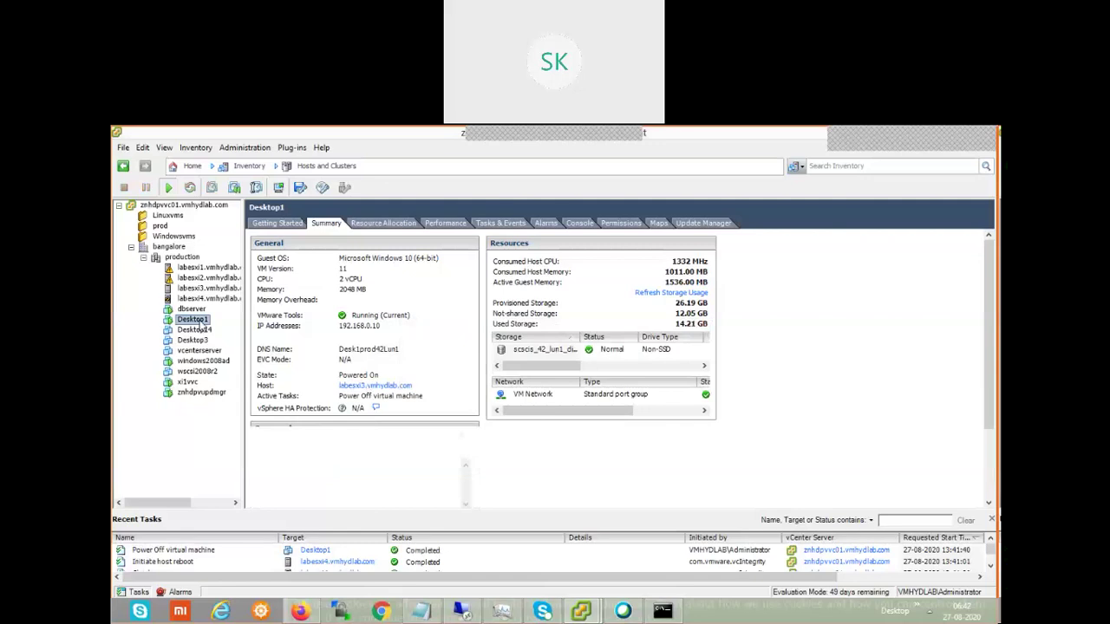
Set Desktop1's number of cores per socket to 1 in its virtual machine settings and save the change.
{"action": "right_click", "coordinate": [201, 323]}
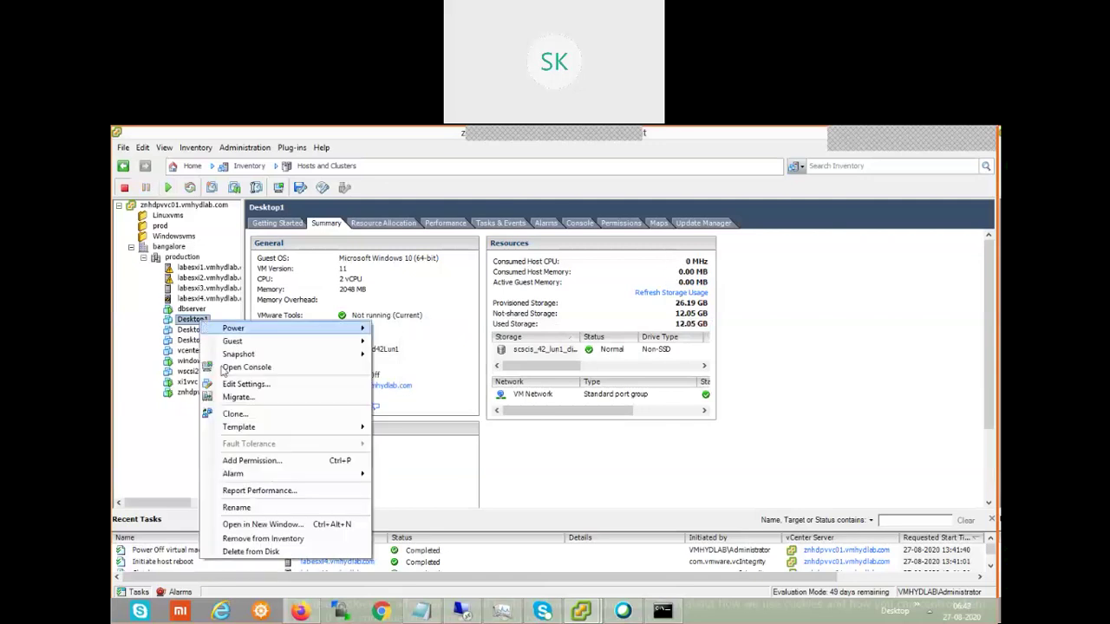
{"action": "left_click", "coordinate": [268, 386]}
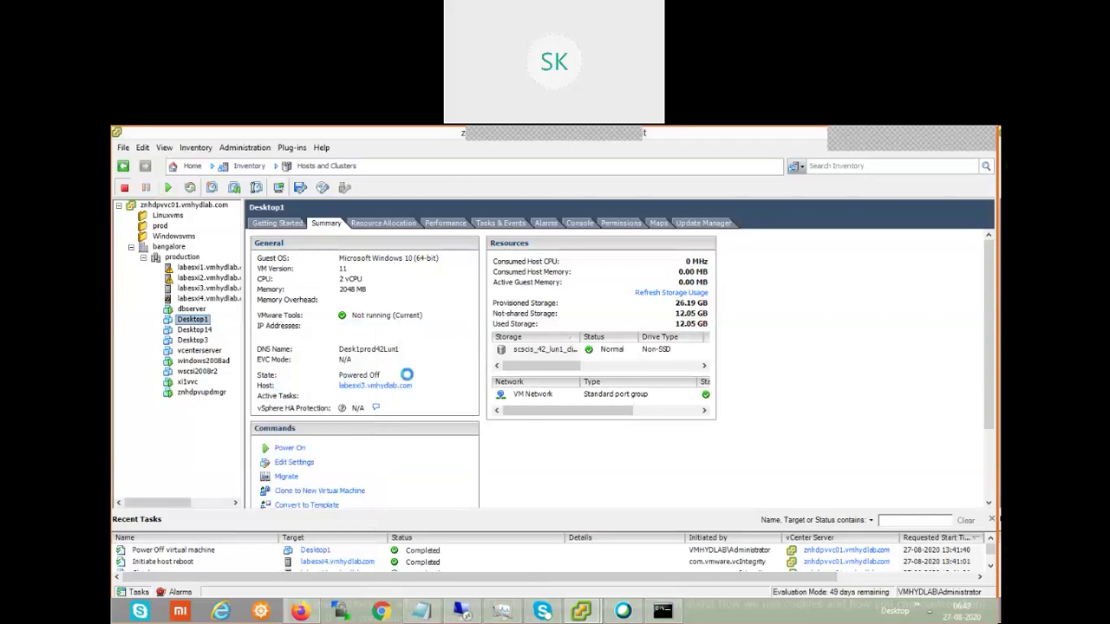
{"action": "left_click", "coordinate": [557, 418]}
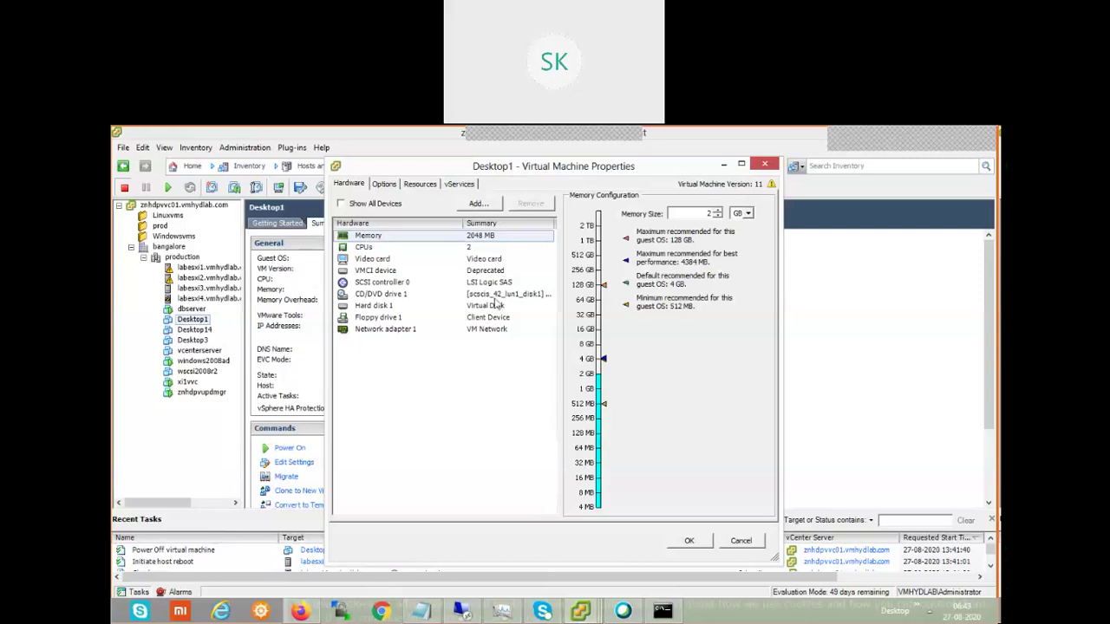
{"action": "left_click", "coordinate": [371, 250]}
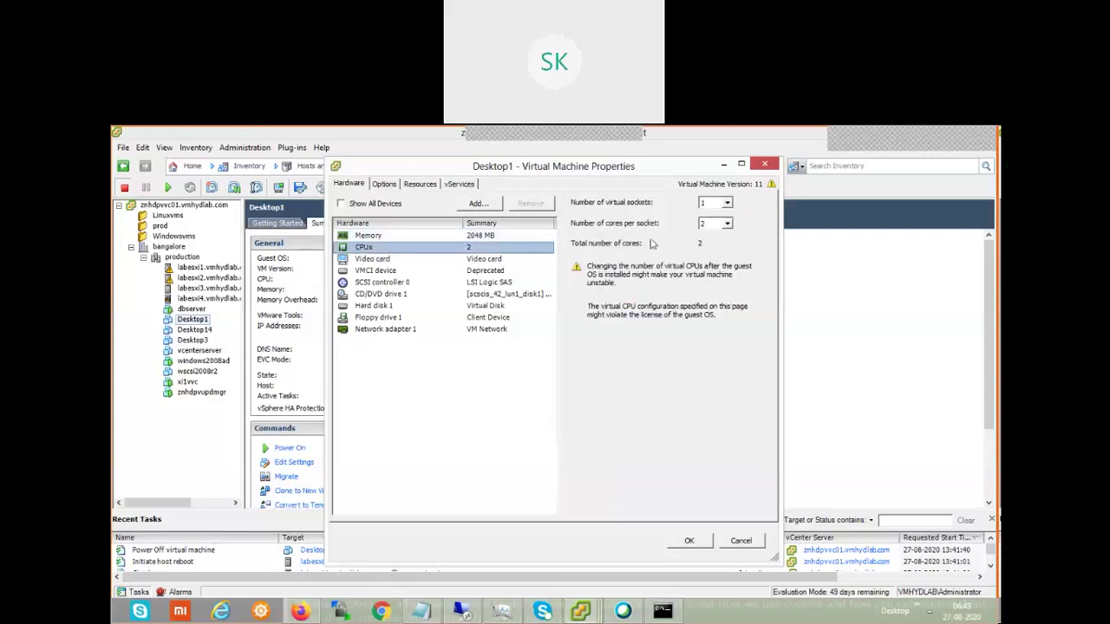
{"action": "left_click", "coordinate": [728, 225]}
{"action": "left_click", "coordinate": [713, 236]}
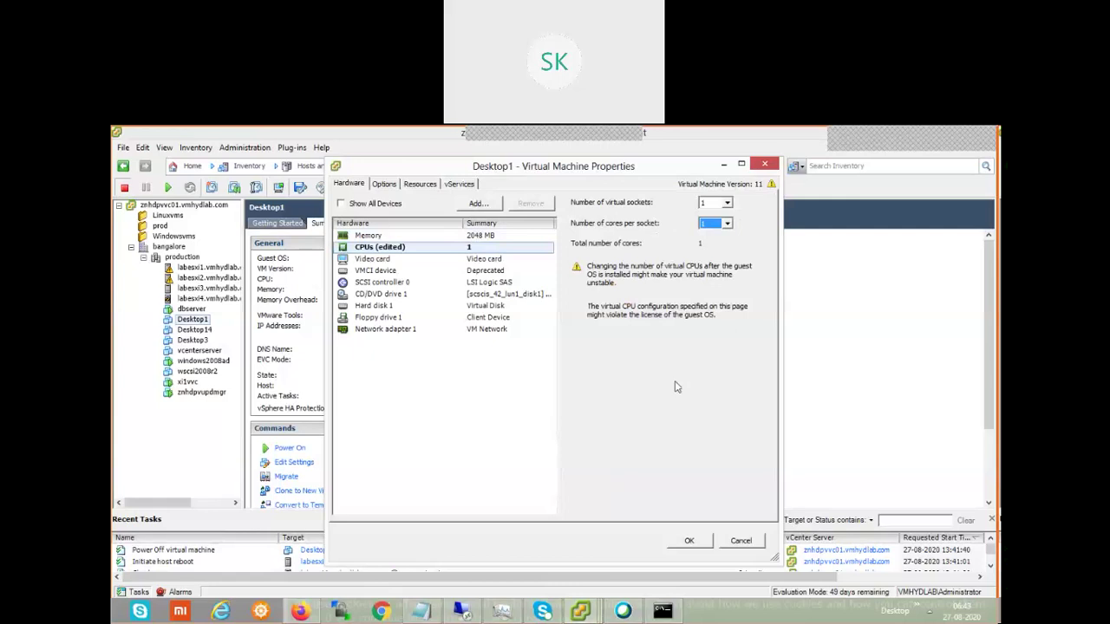
{"action": "left_click", "coordinate": [692, 541]}
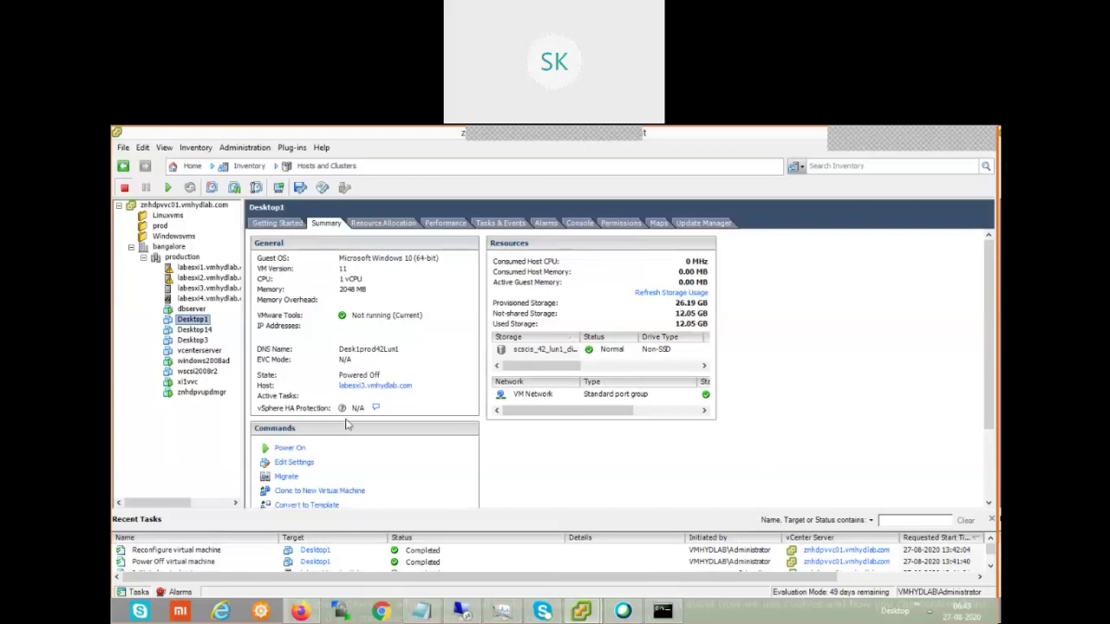
Power on the Desktop1 virtual machine.
{"action": "right_click", "coordinate": [199, 321]}
{"action": "mouse_move", "coordinate": [260, 326]}
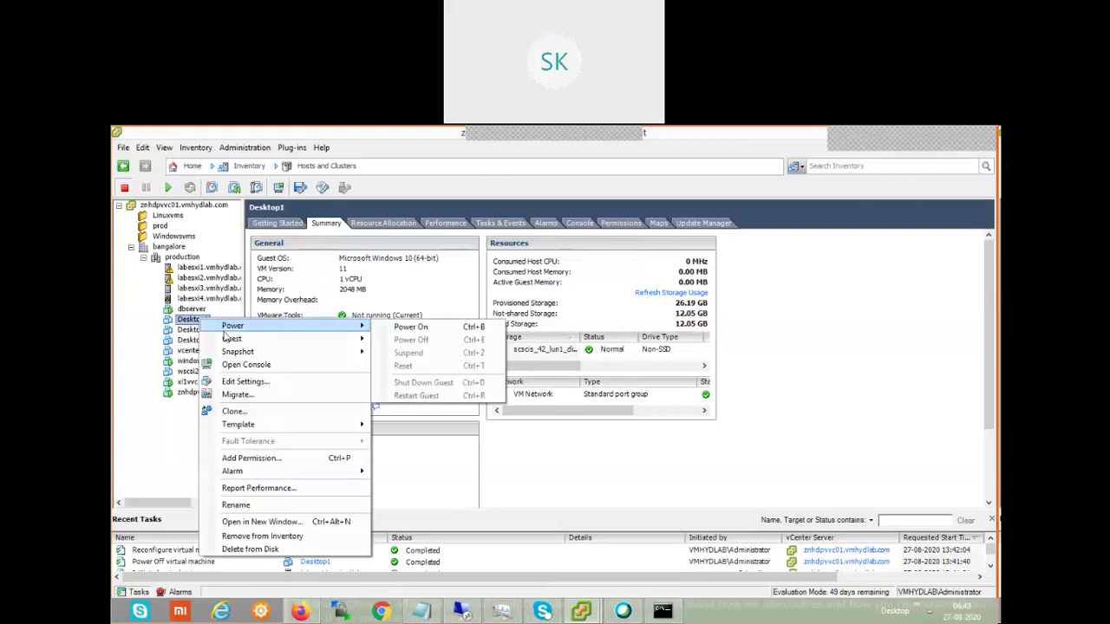
{"action": "left_click", "coordinate": [417, 331]}
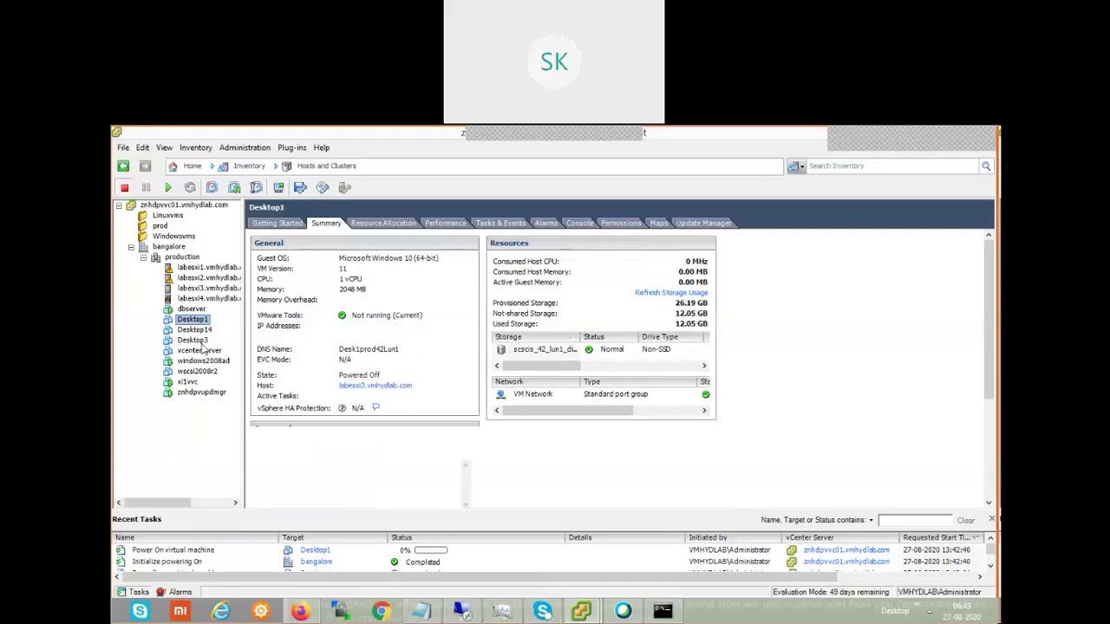
Check the VMware Tools status in Desktop3's summary and power on that virtual machine.
{"action": "left_click", "coordinate": [193, 340]}
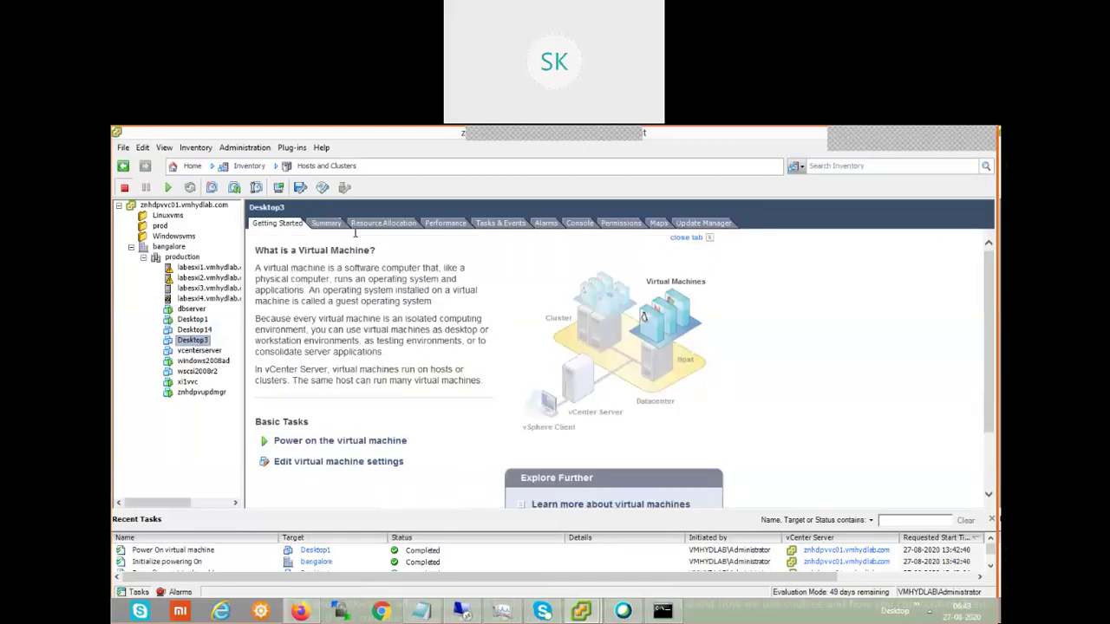
{"action": "left_click", "coordinate": [328, 224]}
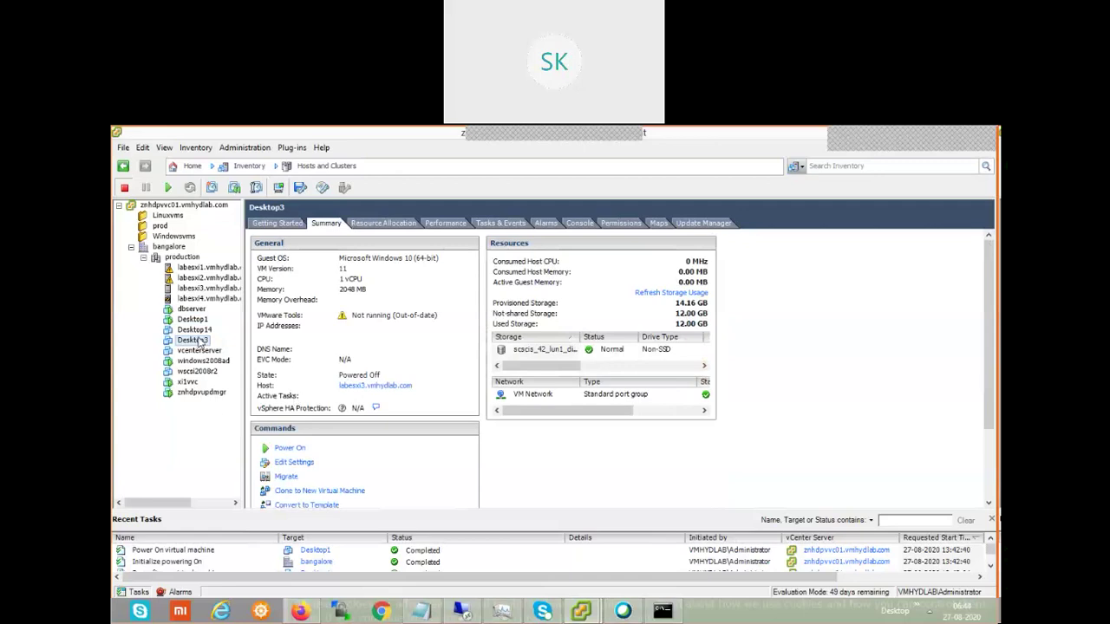
{"action": "right_click", "coordinate": [198, 341]}
{"action": "mouse_move", "coordinate": [260, 345]}
{"action": "left_click", "coordinate": [408, 346]}
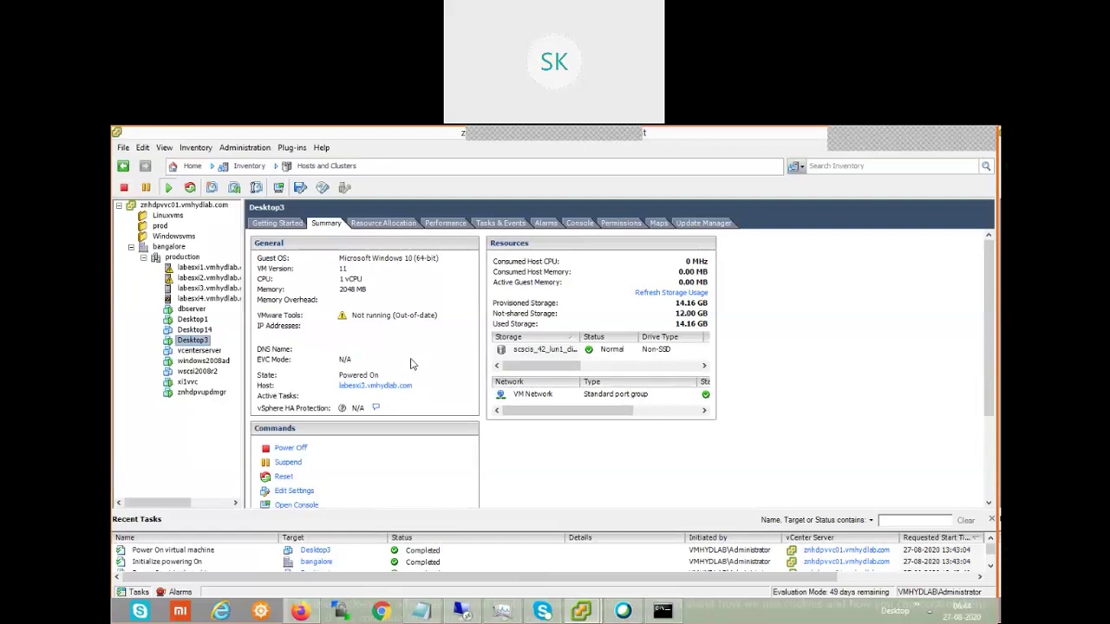
Bring up the running ping to 192.168.0.10 in the Command Prompt and open a second command prompt window below it.
{"action": "left_click", "coordinate": [663, 611]}
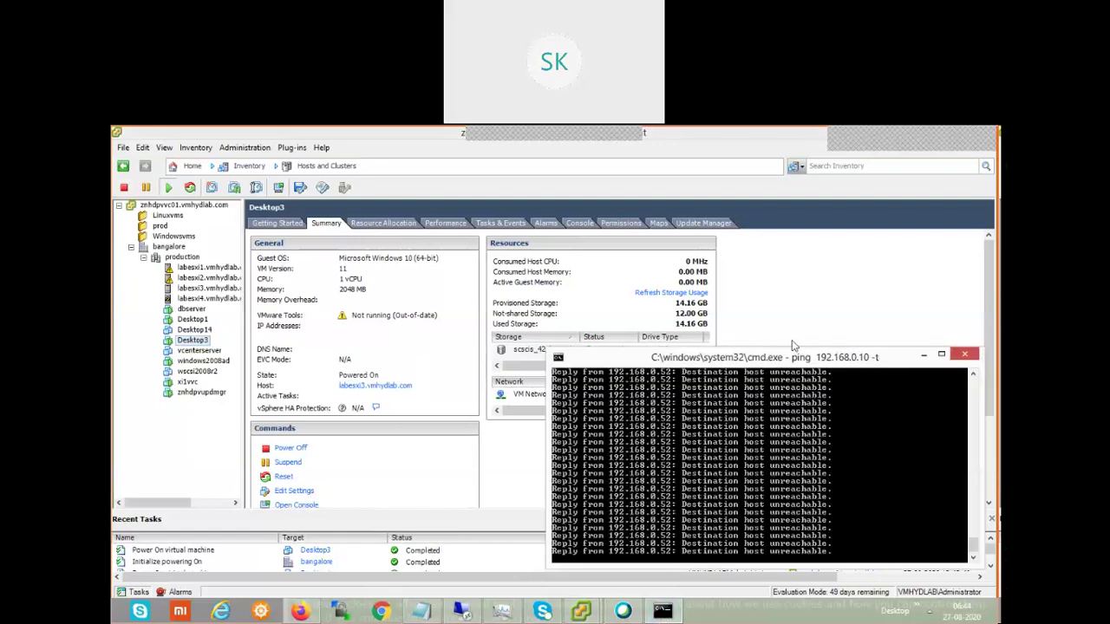
{"action": "left_click_drag", "start_coordinate": [798, 359], "coordinate": [798, 259]}
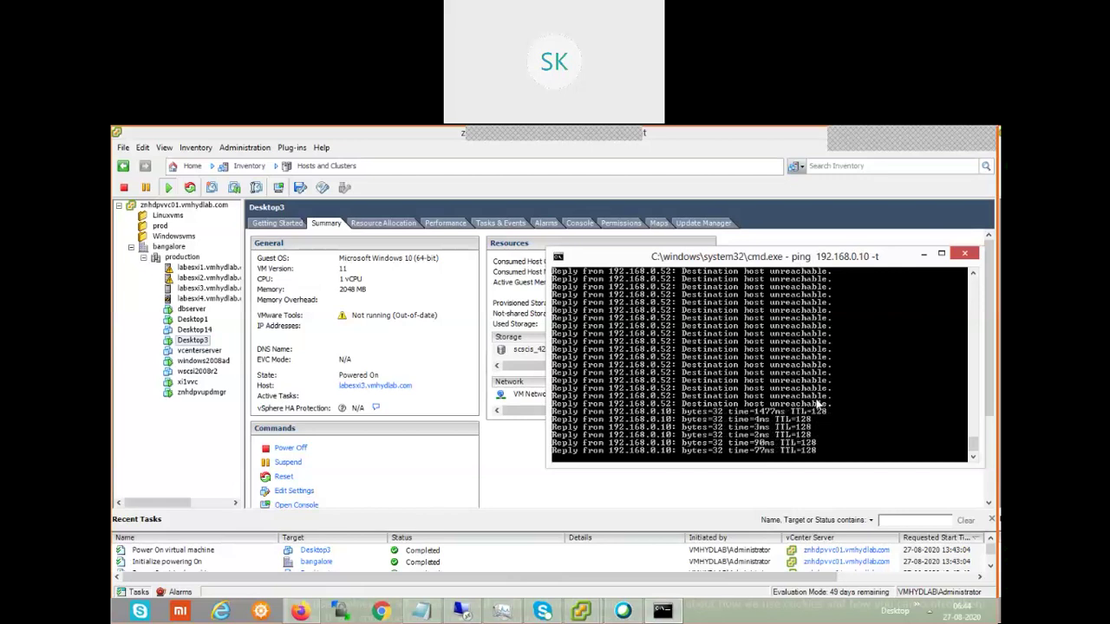
{"action": "key", "text": "super+r"}
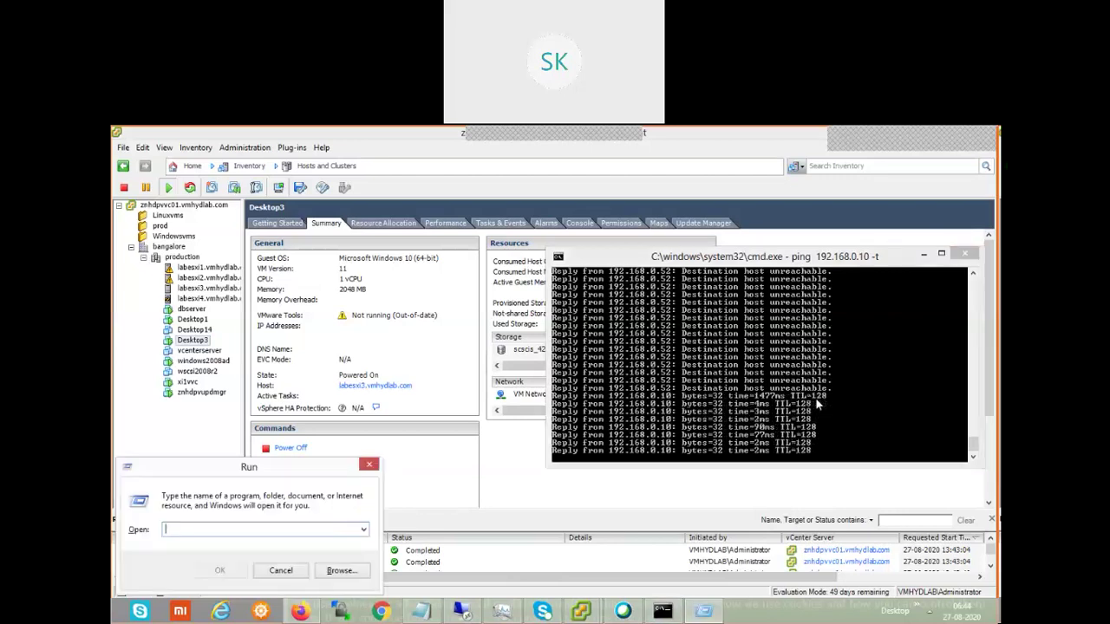
{"action": "type", "text": "cmd"}
{"action": "key", "text": "Return"}
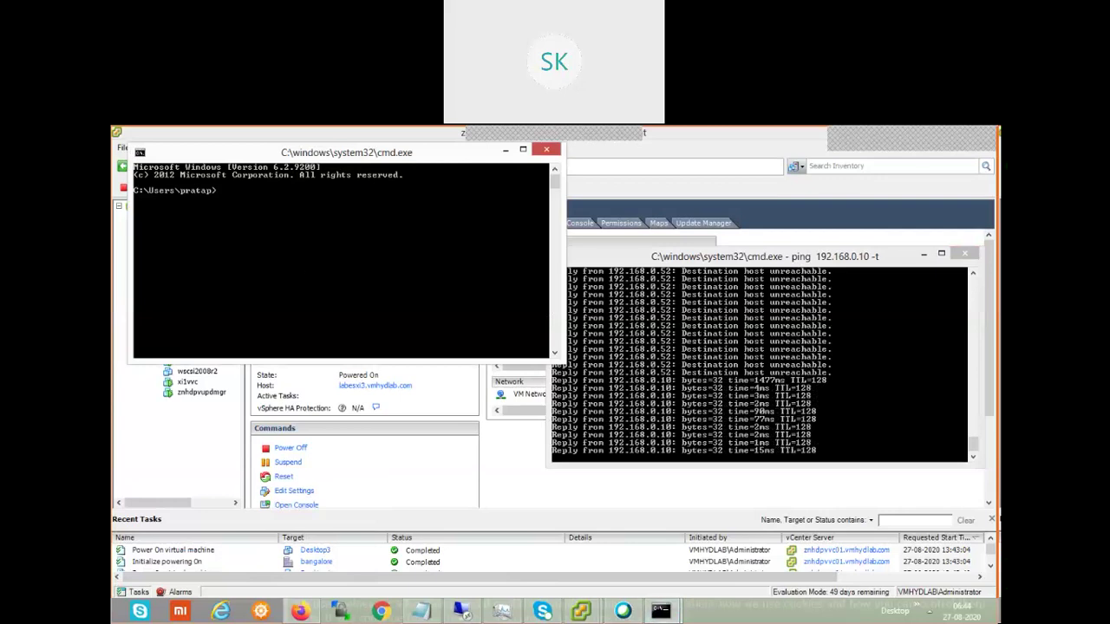
{"action": "left_click_drag", "start_coordinate": [264, 164], "coordinate": [705, 434]}
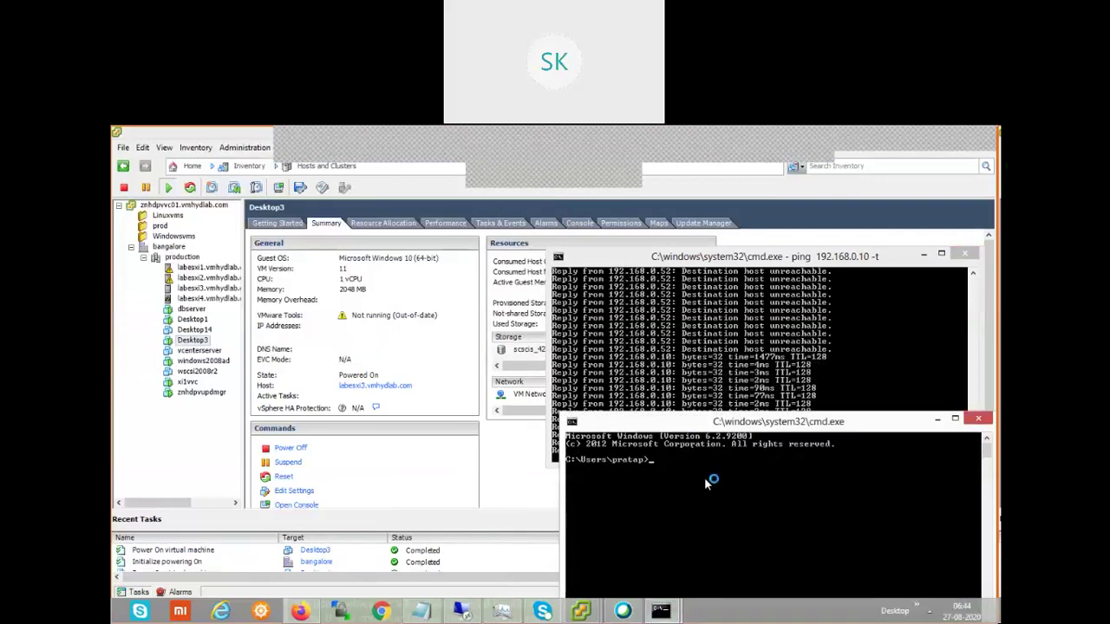
Ping 192.168.0.12 from the new command prompt and stop the ping before it completes.
{"action": "type", "text": "pin"}
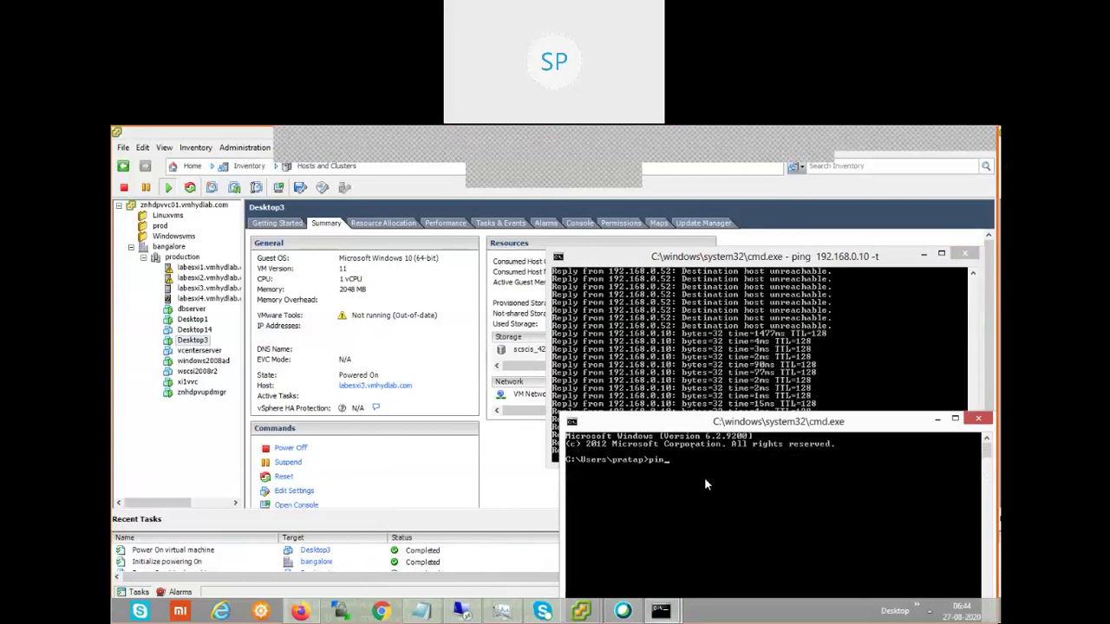
{"action": "type", "text": " 192.16"}
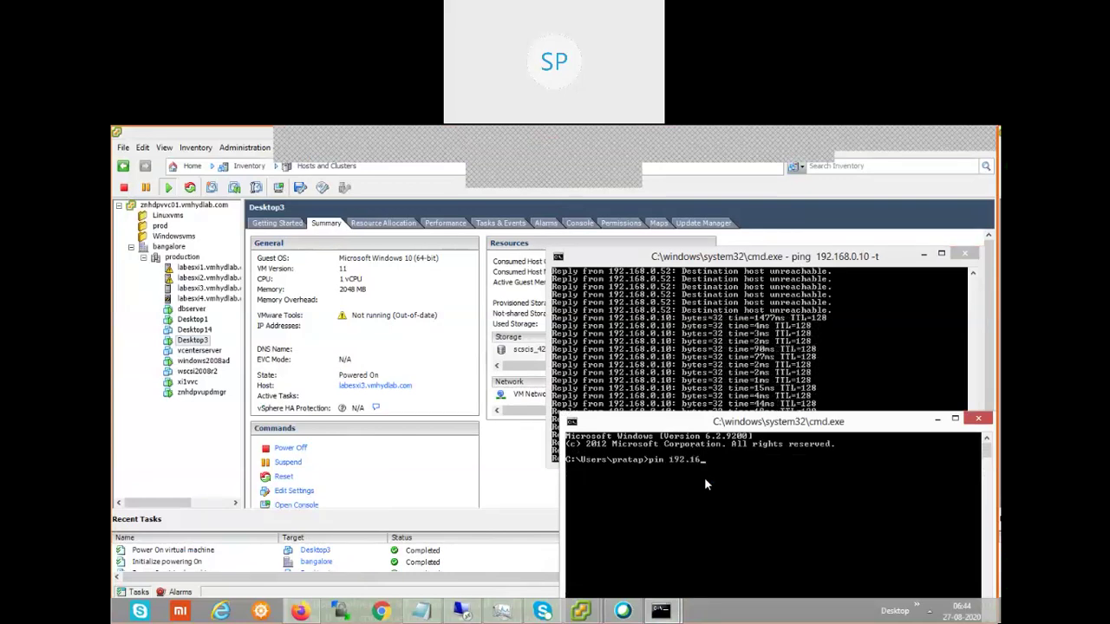
{"action": "type", "text": "8.0."}
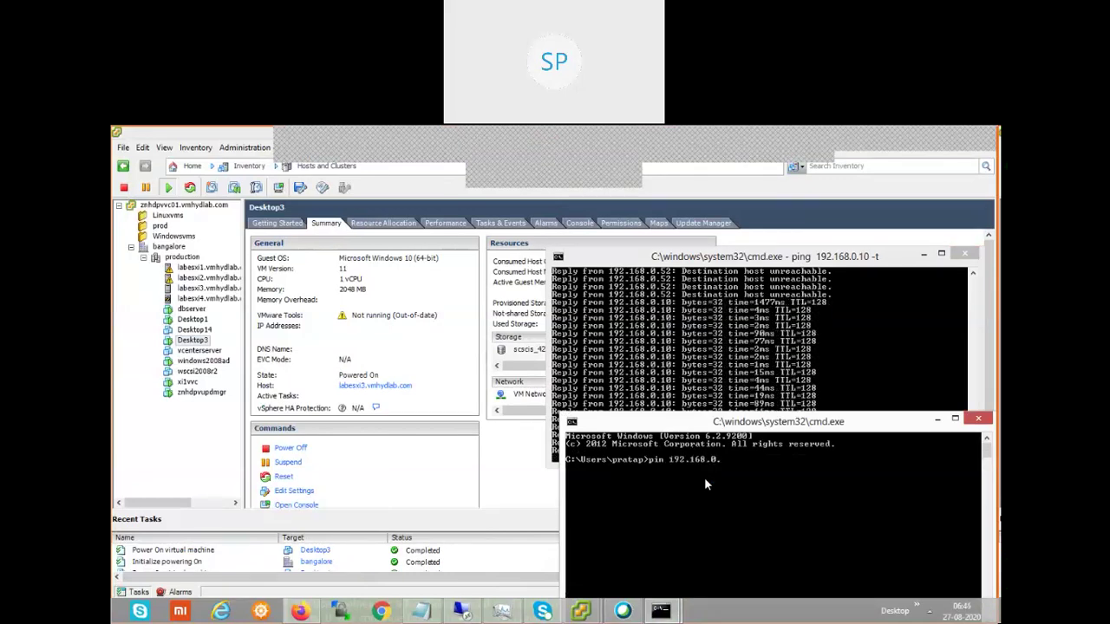
{"action": "type", "text": "1"}
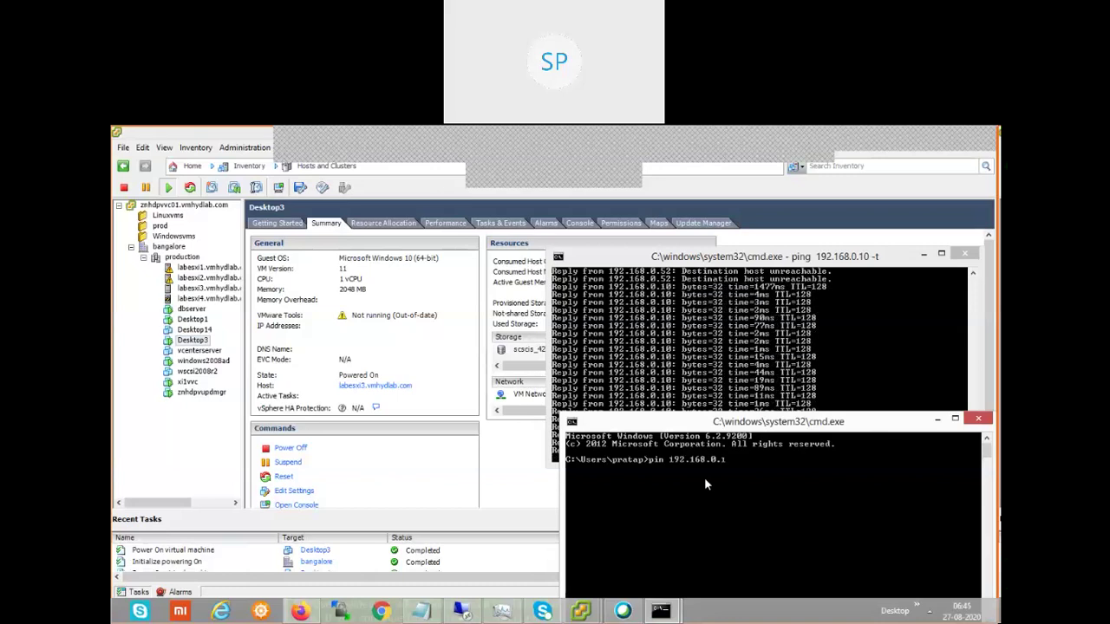
{"action": "type", "text": "2"}
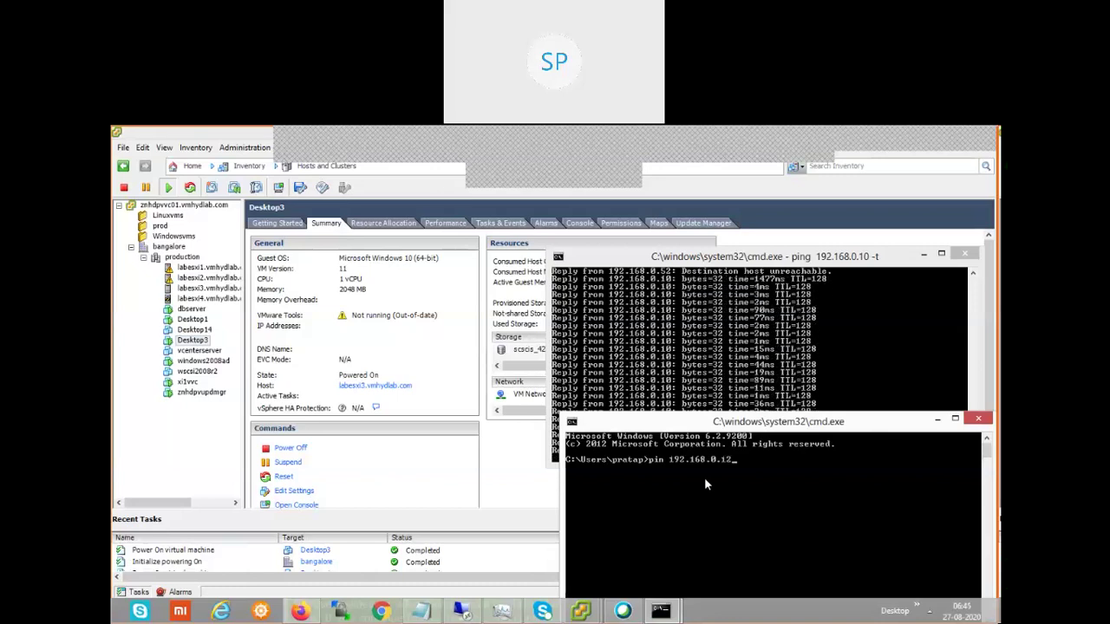
{"action": "key", "text": "Return"}
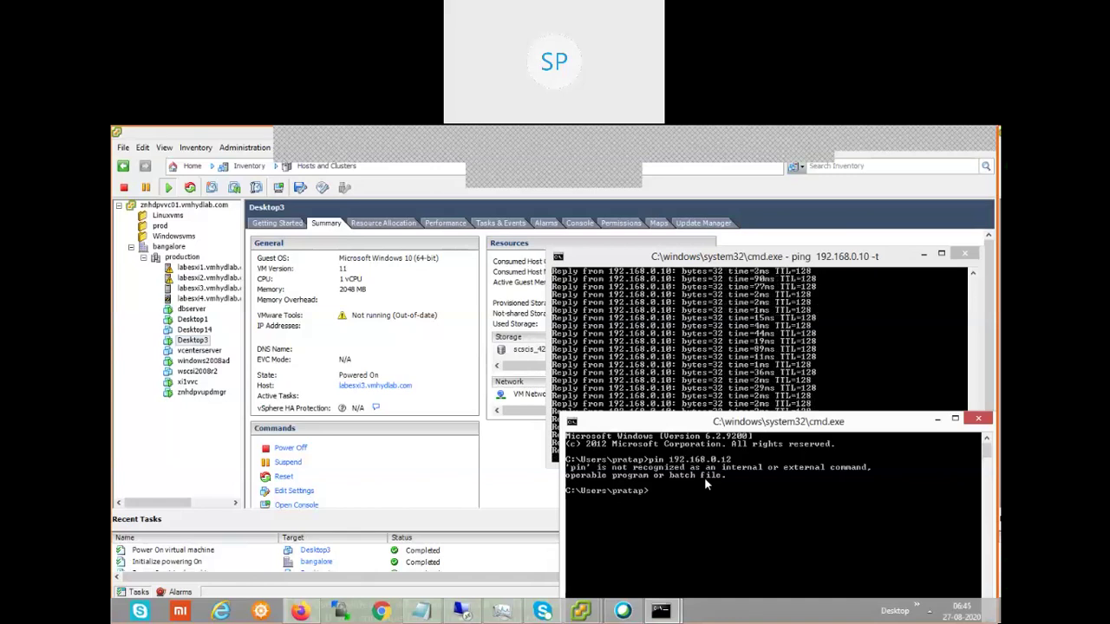
{"action": "key", "text": "Up"}
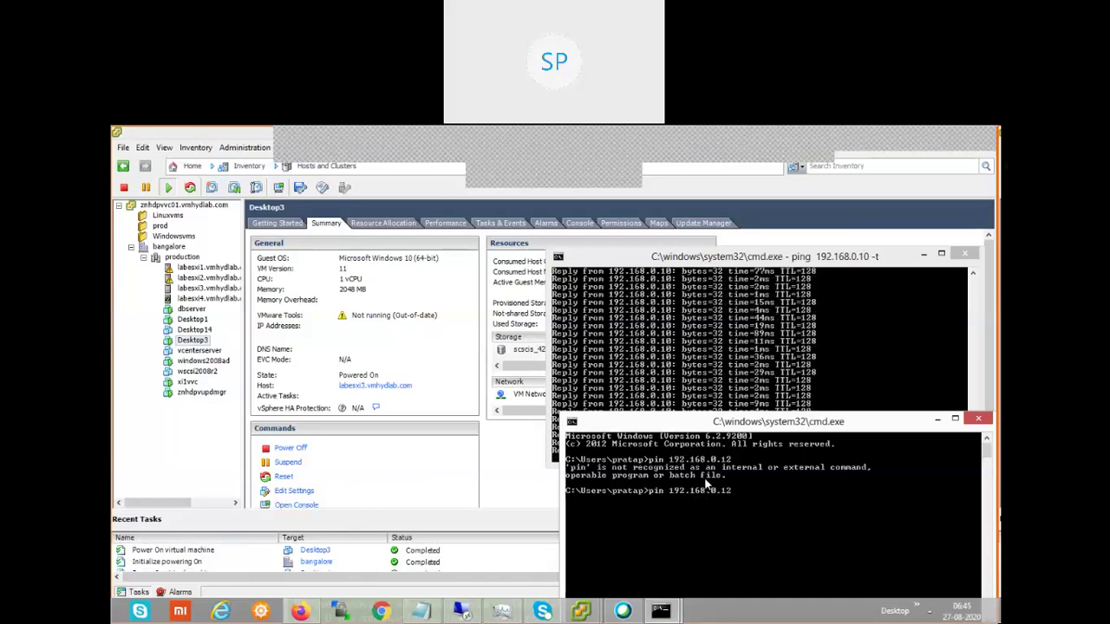
{"action": "type", "text": "g"}
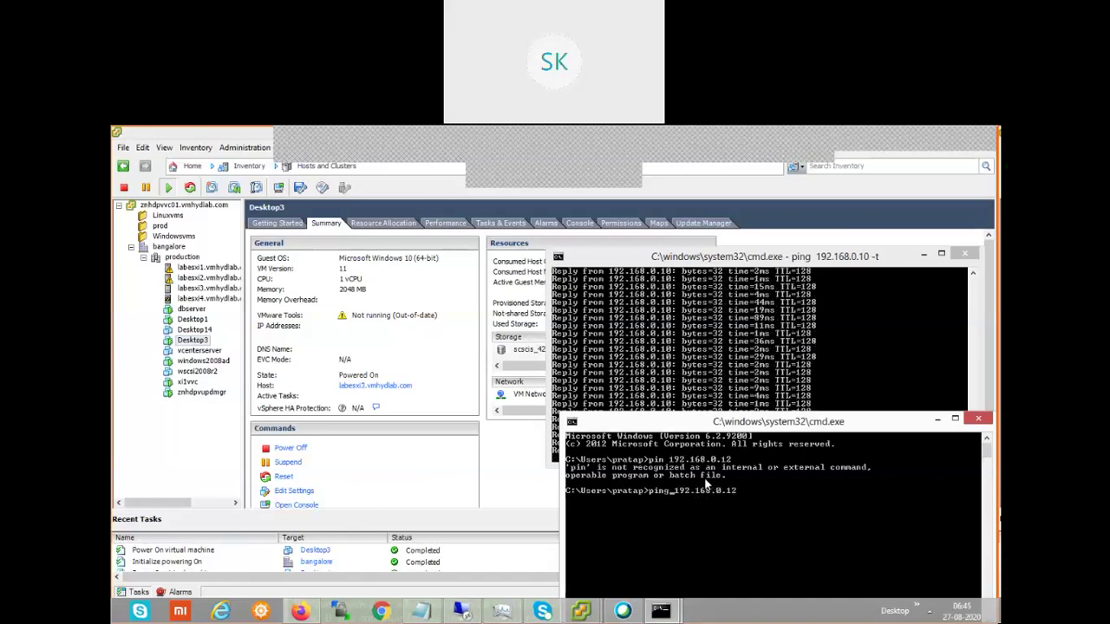
{"action": "key", "text": "Return"}
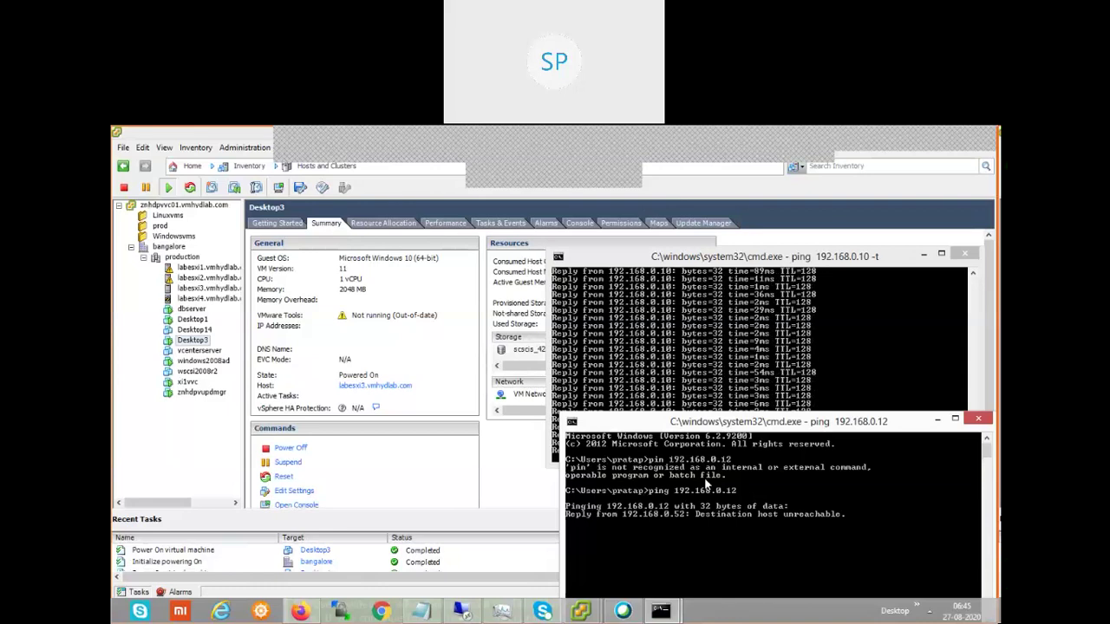
{"action": "key", "text": "ctrl+c"}
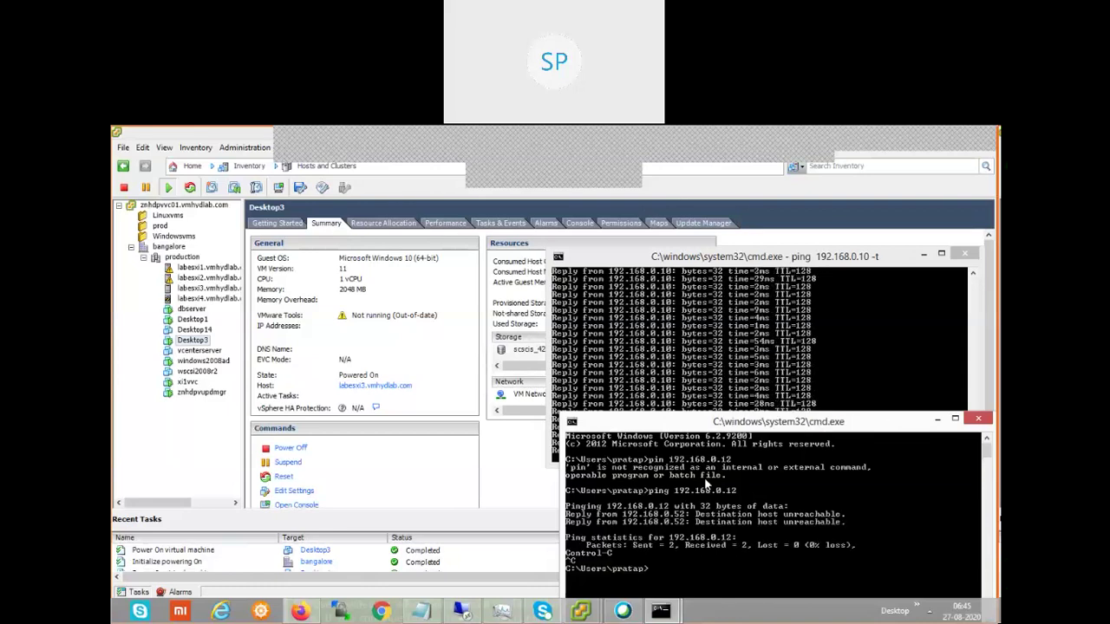
Ping 192.168.0.11 from the same command prompt.
{"action": "key", "text": "Up"}
{"action": "key", "text": "BackSpace"}
{"action": "type", "text": "1"}
{"action": "key", "text": "Return"}
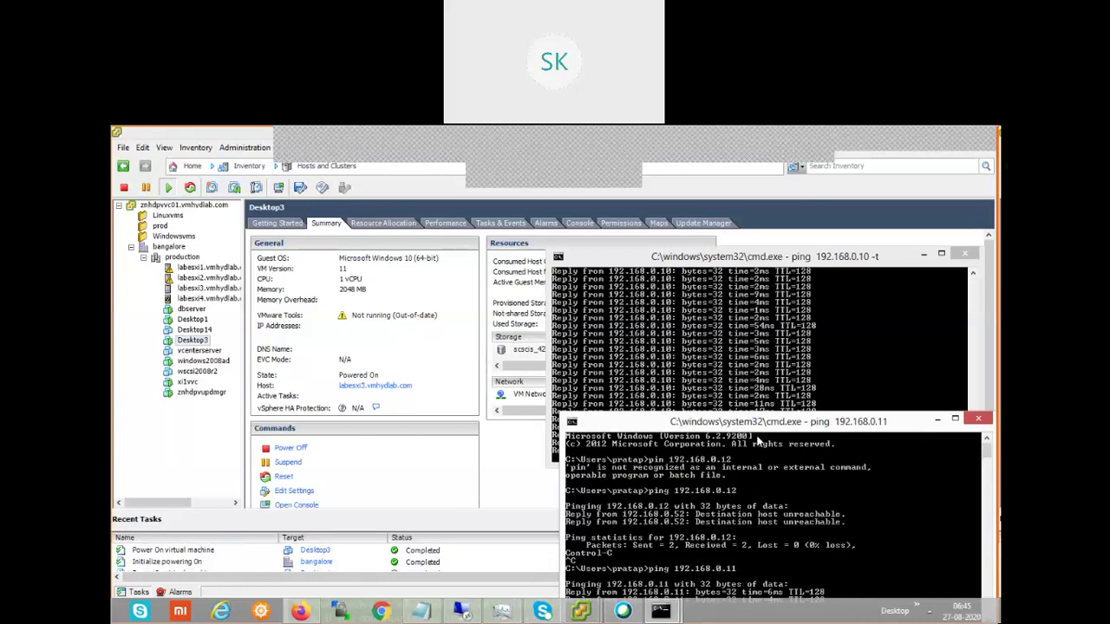
Review the ping results for 192.168.0.11 and minimize both command prompt windows.
{"action": "left_click_drag", "start_coordinate": [759, 424], "coordinate": [754, 349]}
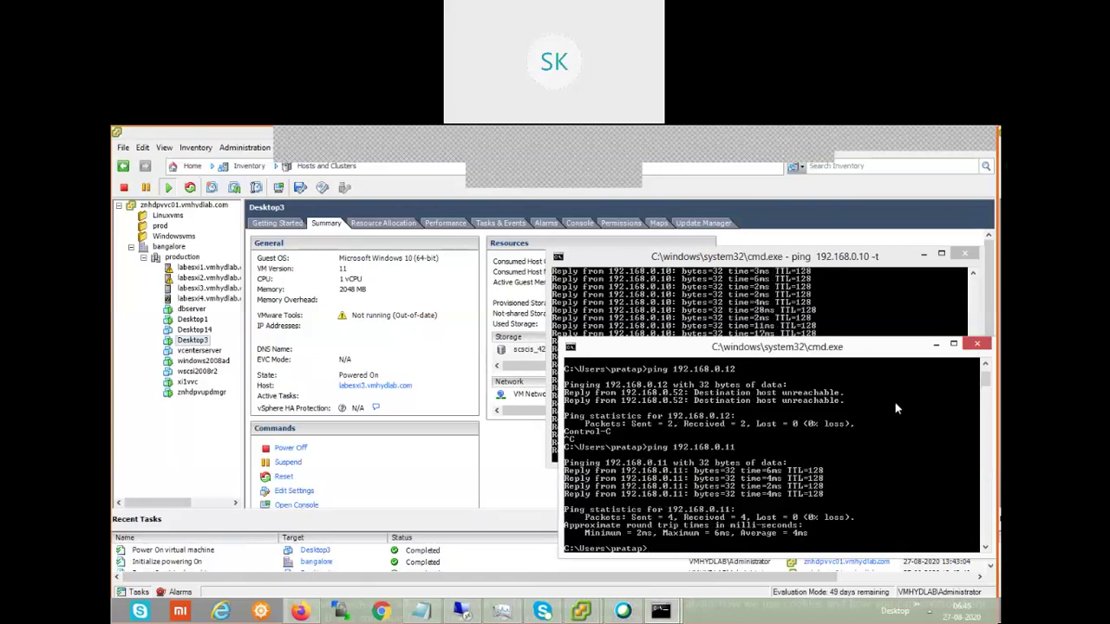
{"action": "left_click", "coordinate": [936, 345]}
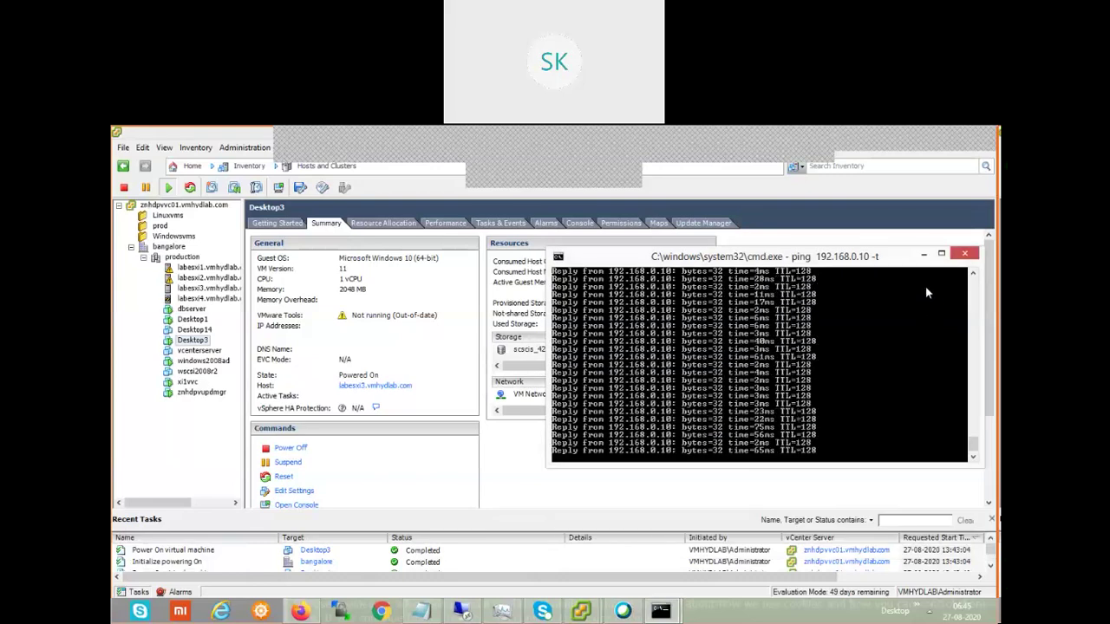
{"action": "left_click", "coordinate": [924, 254]}
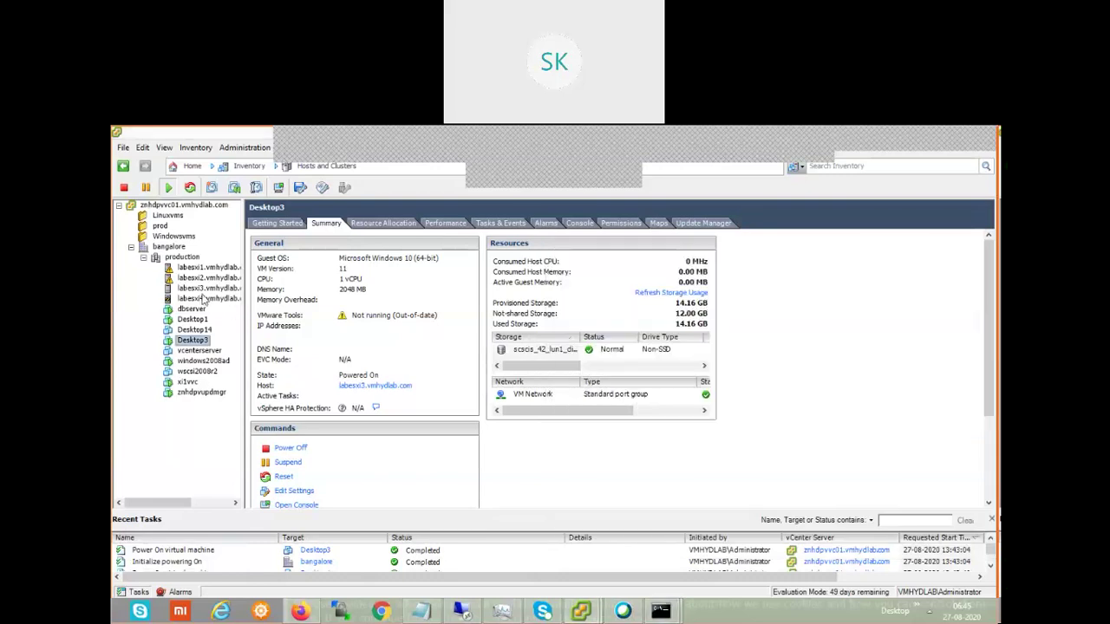
Check the task history and the Update Manager baseline compliance of host labesxi4.
{"action": "left_click", "coordinate": [206, 298]}
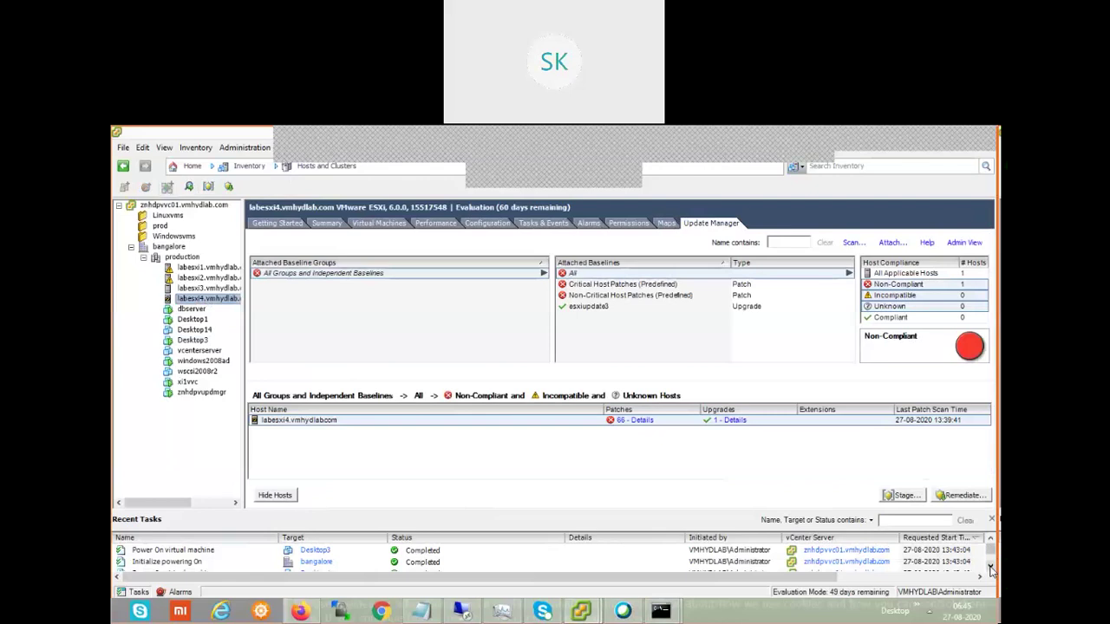
{"action": "left_click", "coordinate": [547, 223]}
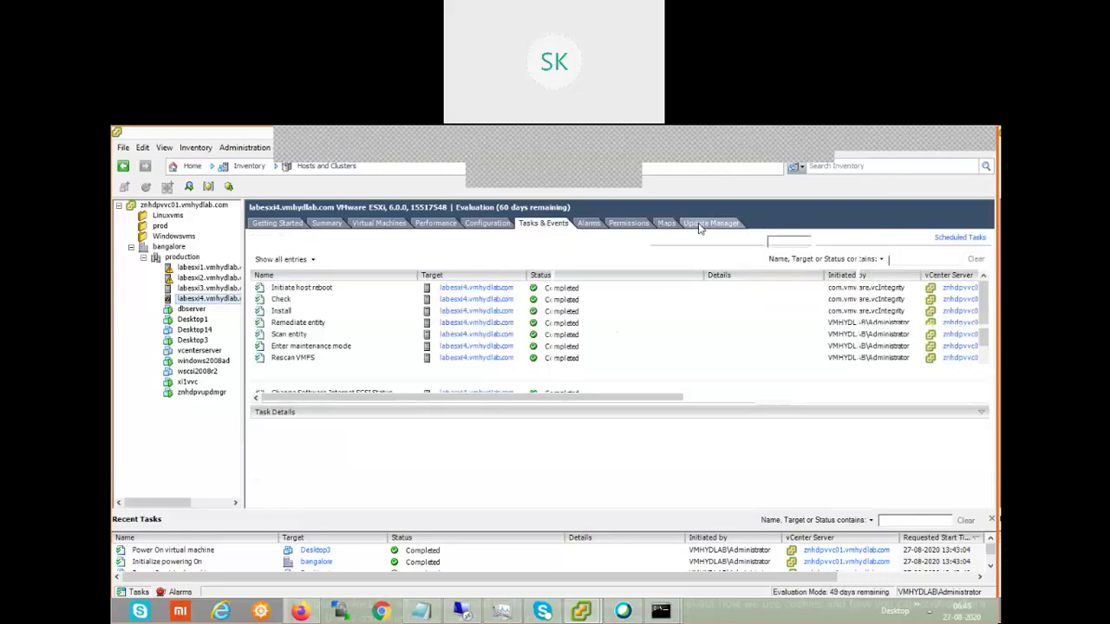
{"action": "left_click", "coordinate": [700, 224]}
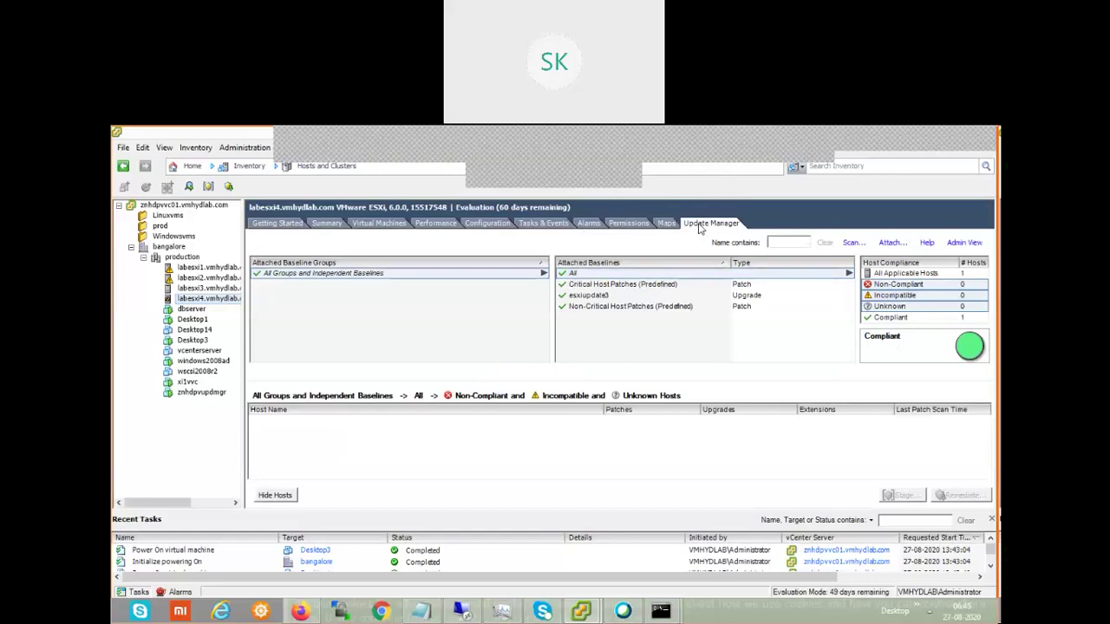
Show labesxi4's task list again and take the host out of maintenance mode.
{"action": "left_click", "coordinate": [546, 223]}
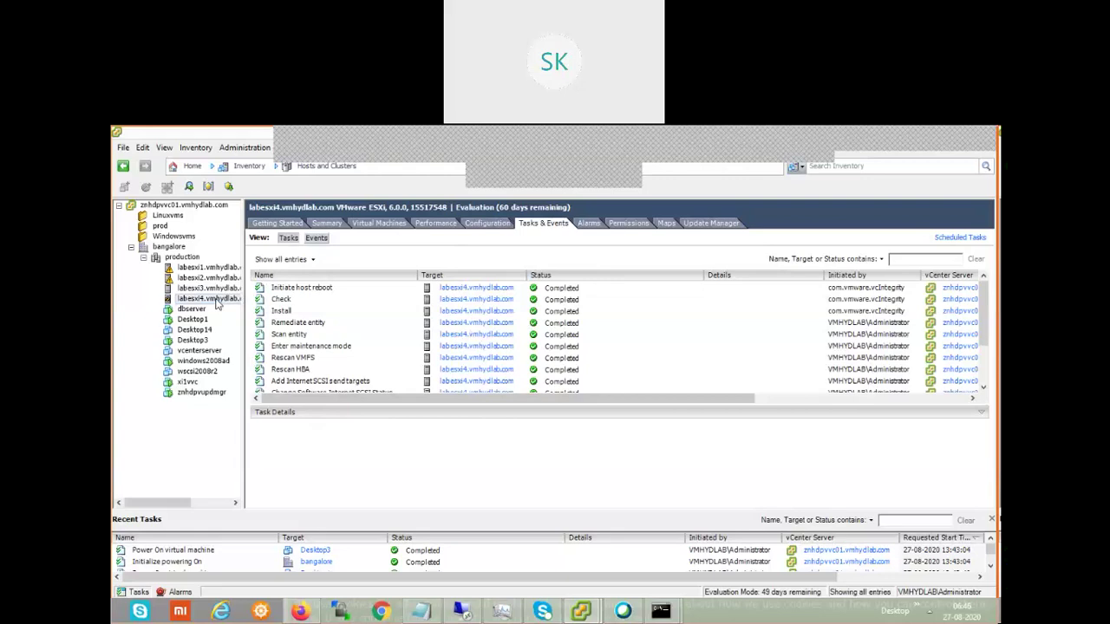
{"action": "right_click", "coordinate": [217, 302]}
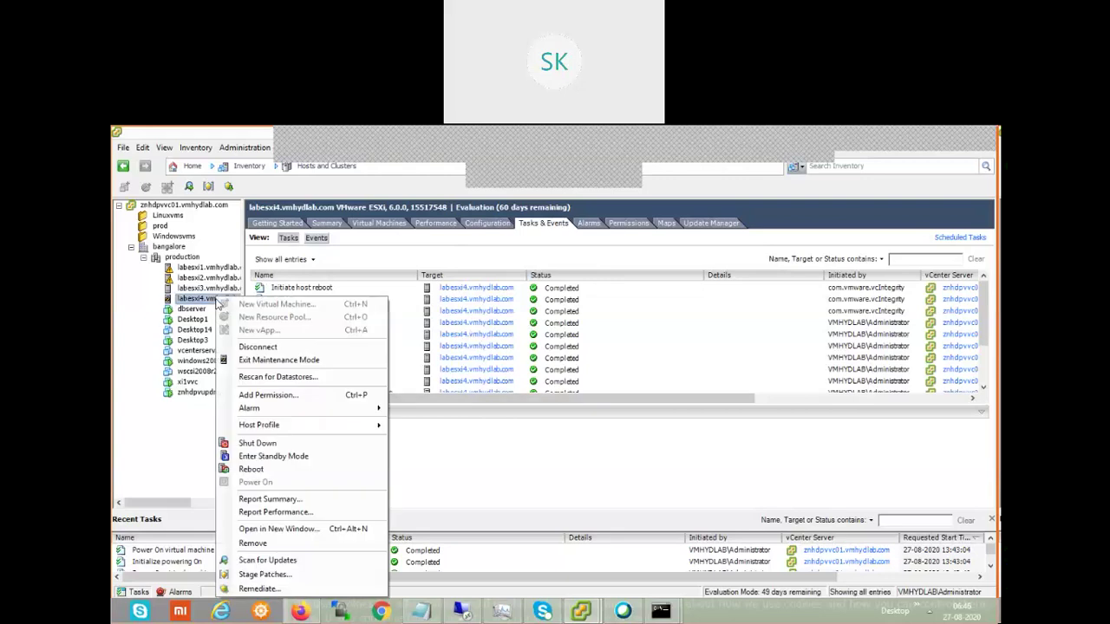
{"action": "left_click", "coordinate": [286, 360]}
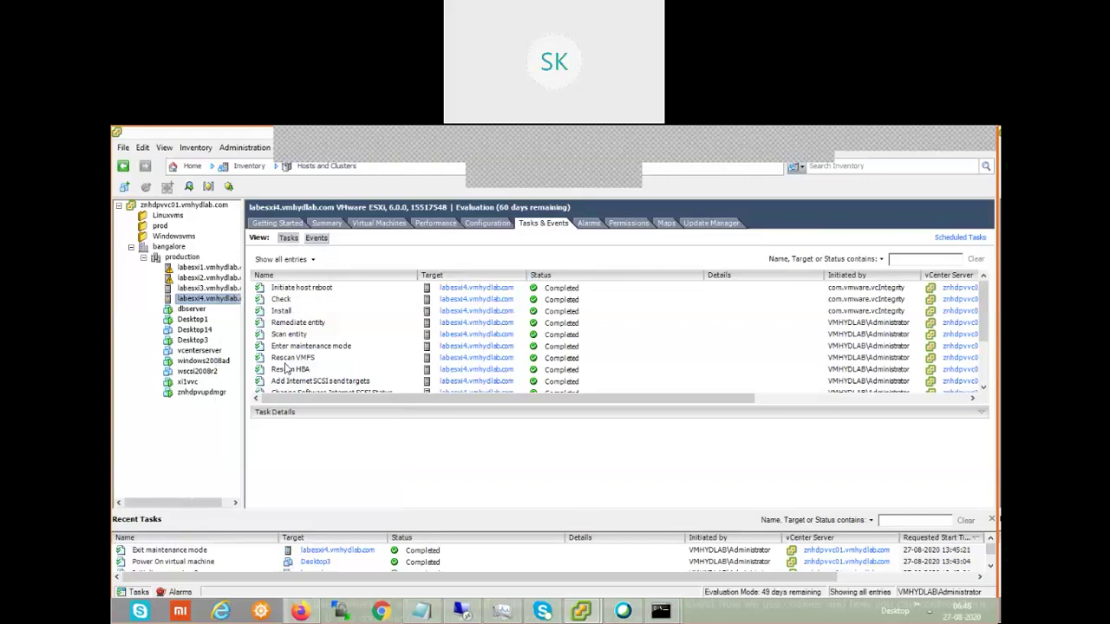
Review the virtual machines running on host labesxi3 and its networking configuration.
{"action": "left_click", "coordinate": [196, 287]}
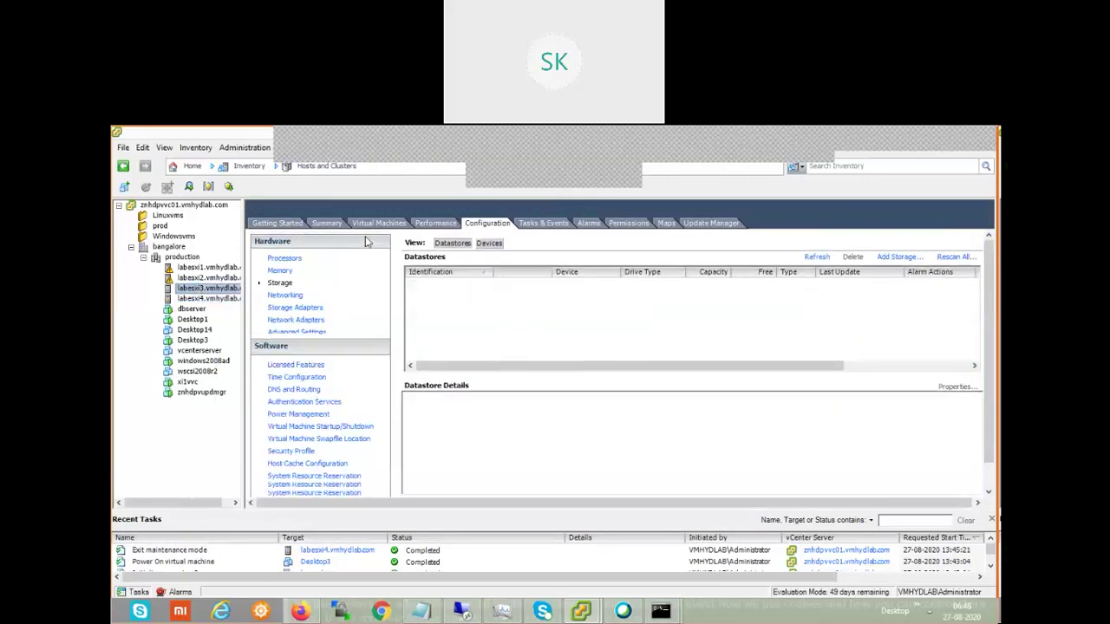
{"action": "left_click", "coordinate": [378, 225]}
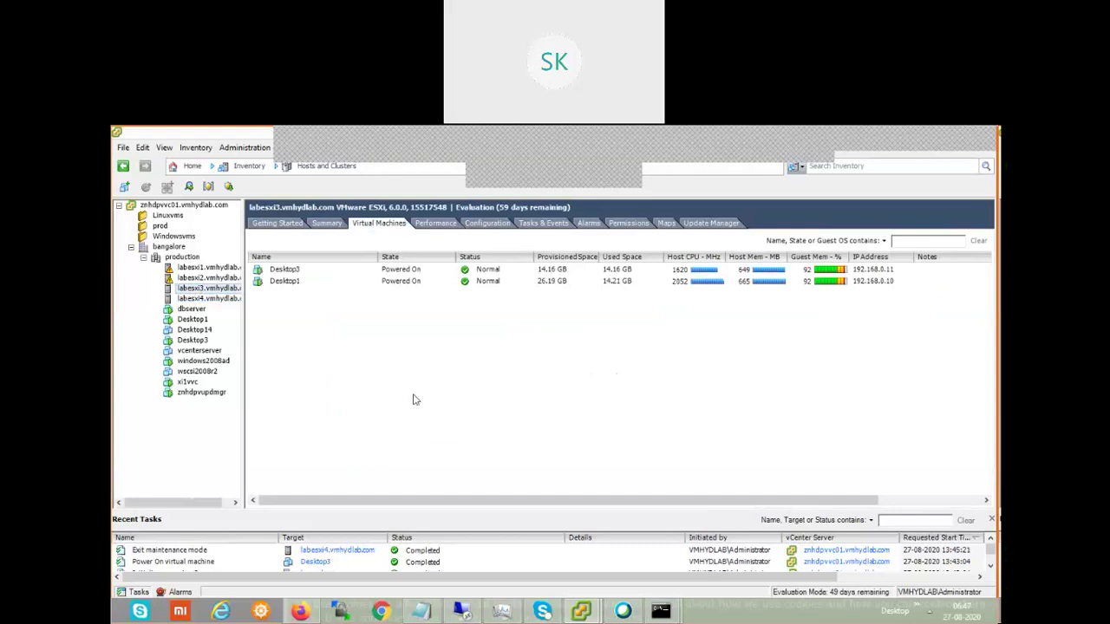
{"action": "left_click", "coordinate": [488, 224]}
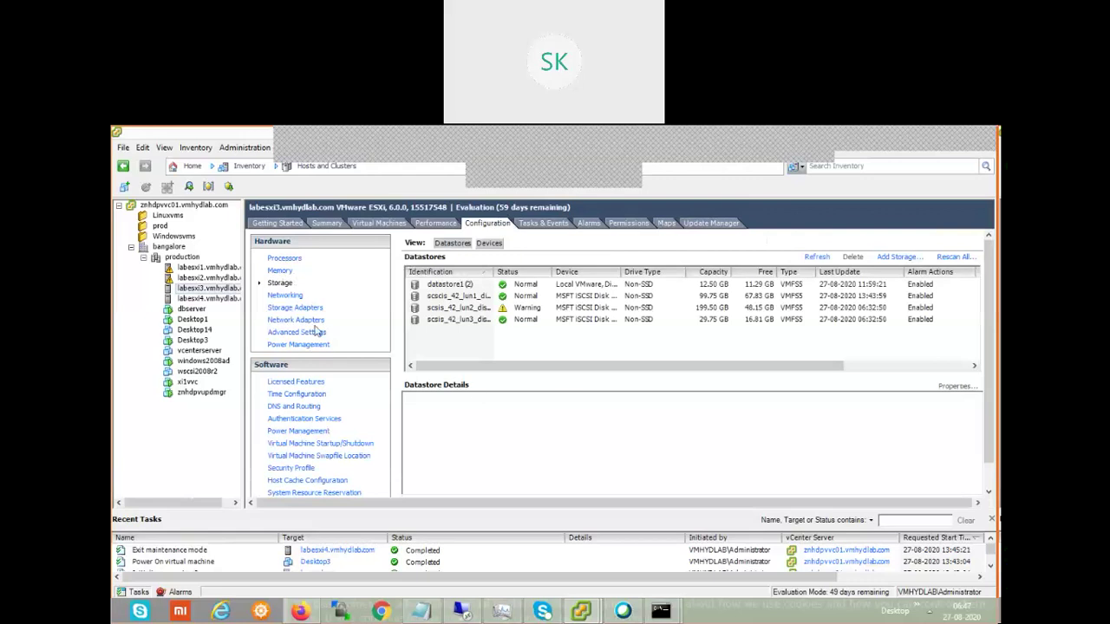
{"action": "left_click", "coordinate": [286, 296]}
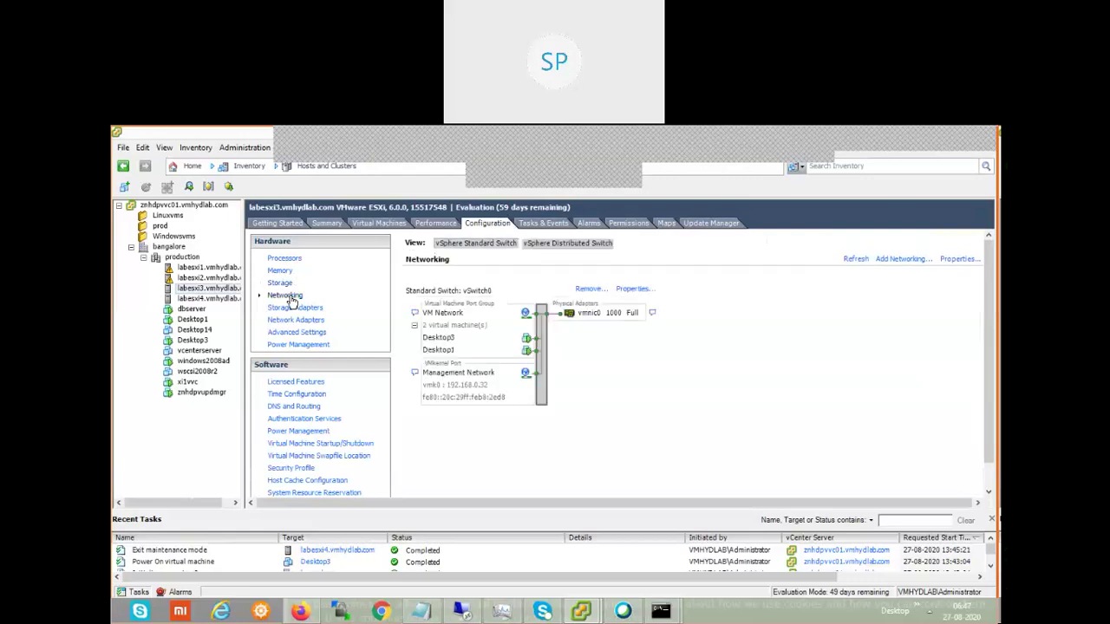
Inspect the network adapters and Management Network port properties of vSwitch0 on labesxi3, and close the properties.
{"action": "left_click", "coordinate": [637, 292]}
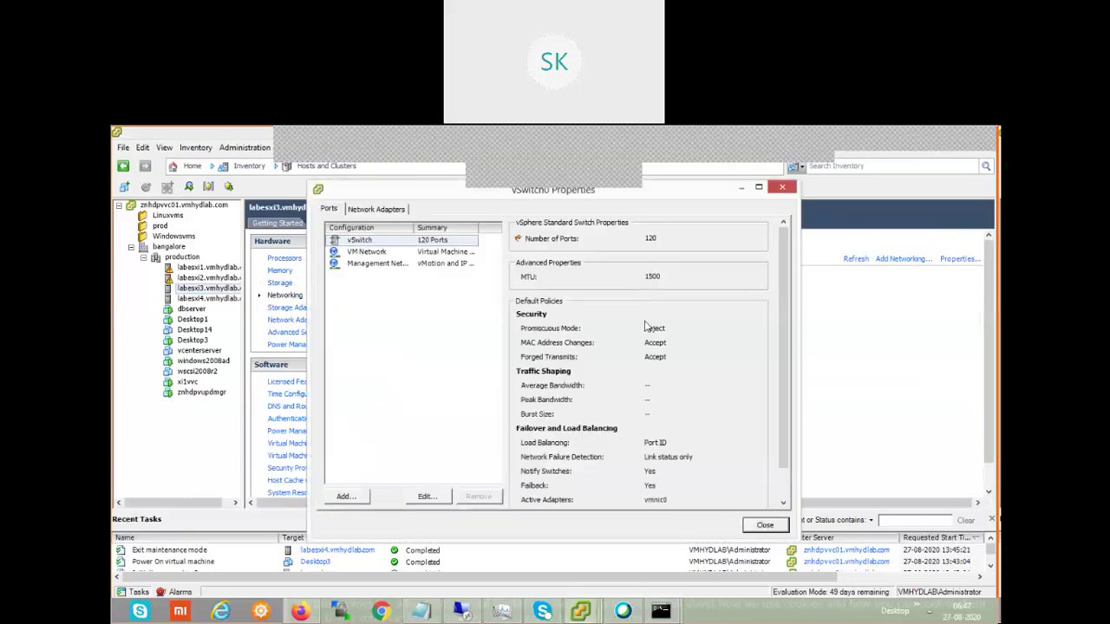
{"action": "left_click", "coordinate": [375, 211]}
{"action": "left_click", "coordinate": [330, 211]}
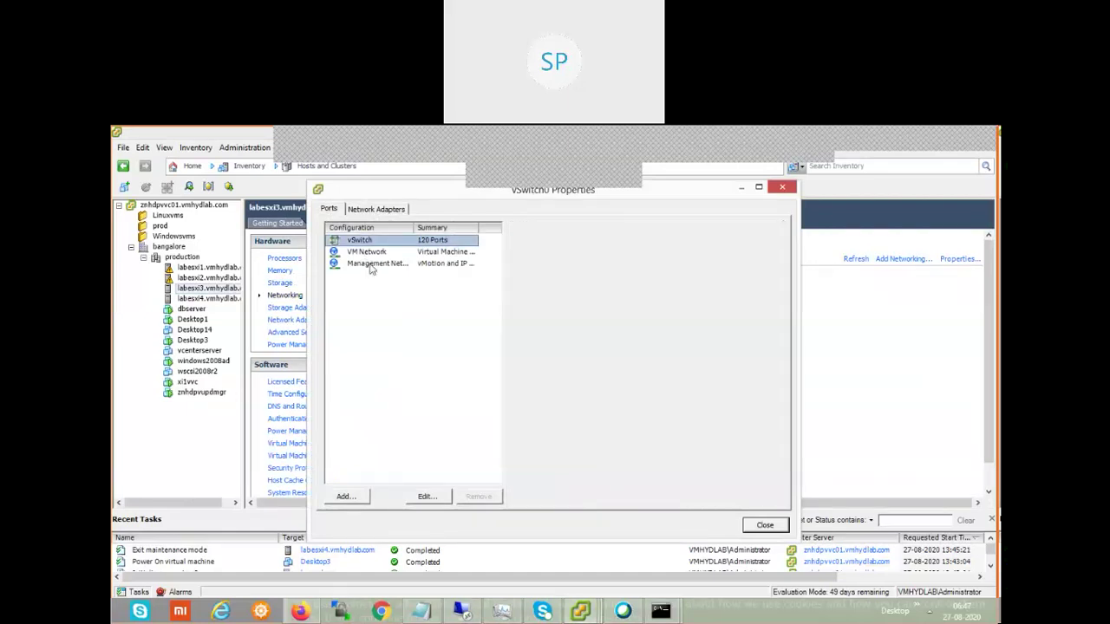
{"action": "left_click", "coordinate": [370, 266]}
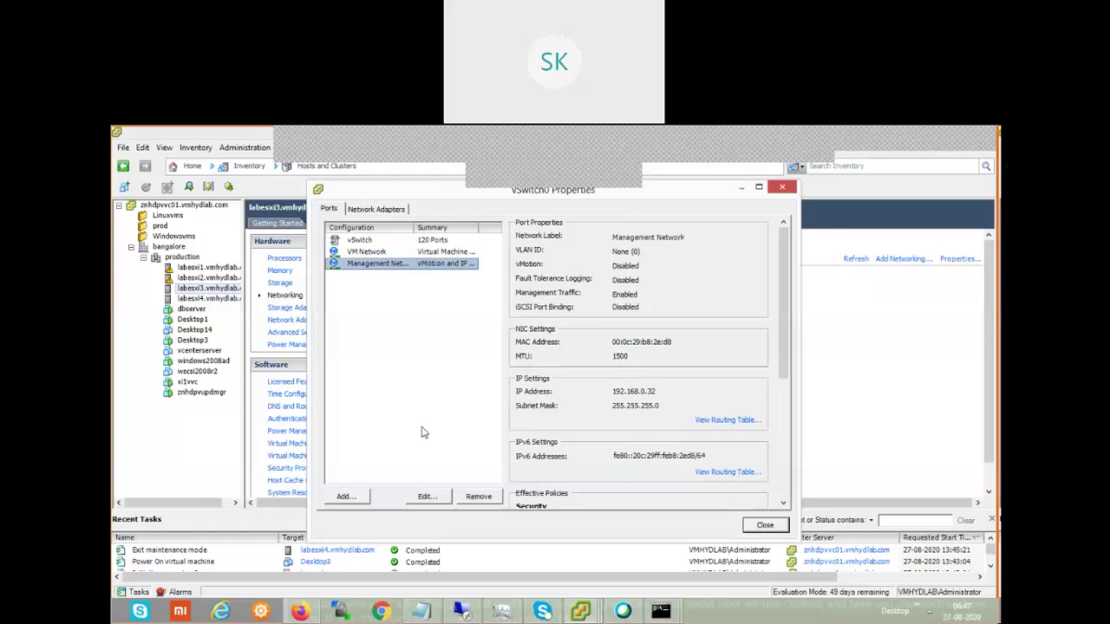
{"action": "left_click", "coordinate": [763, 525]}
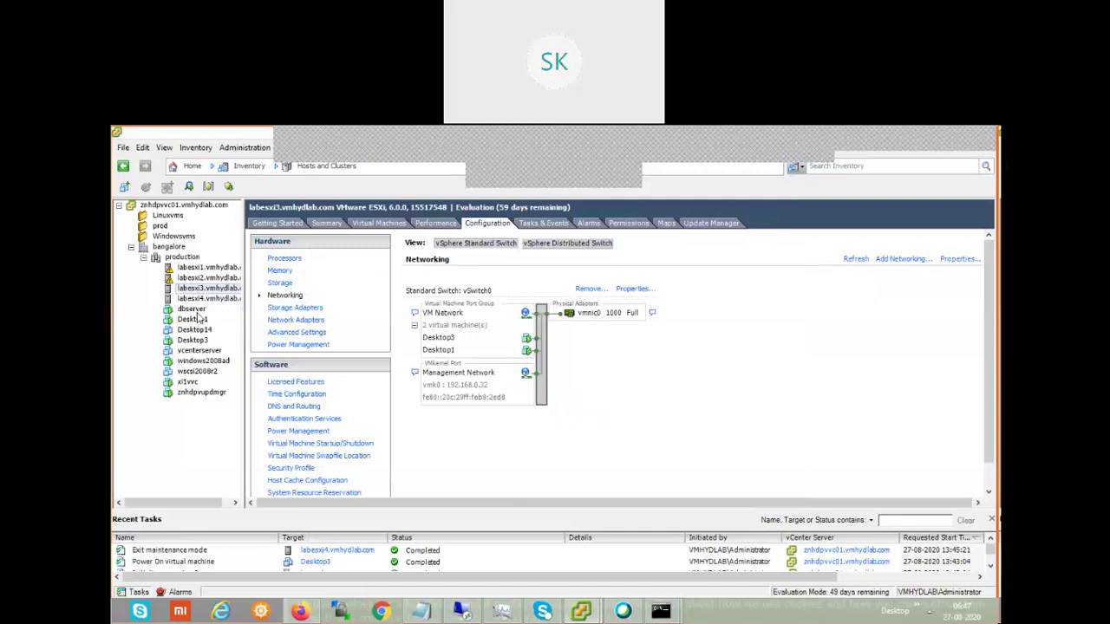
Review the migration types offered for the Desktop1 virtual machine and close the migration wizard without migrating.
{"action": "left_click", "coordinate": [199, 319]}
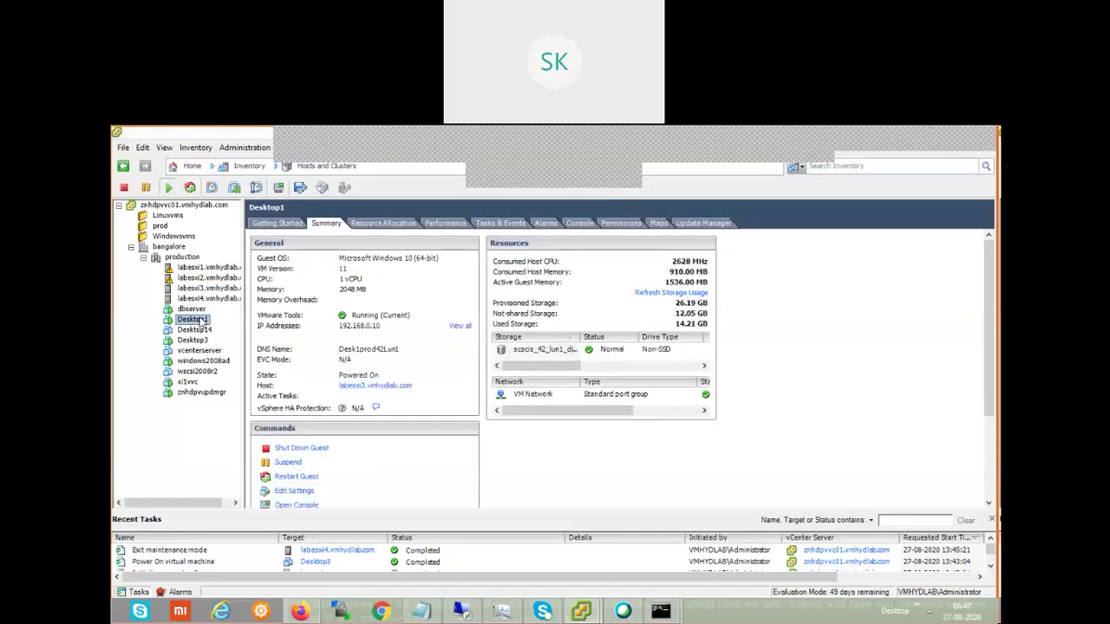
{"action": "right_click", "coordinate": [200, 321]}
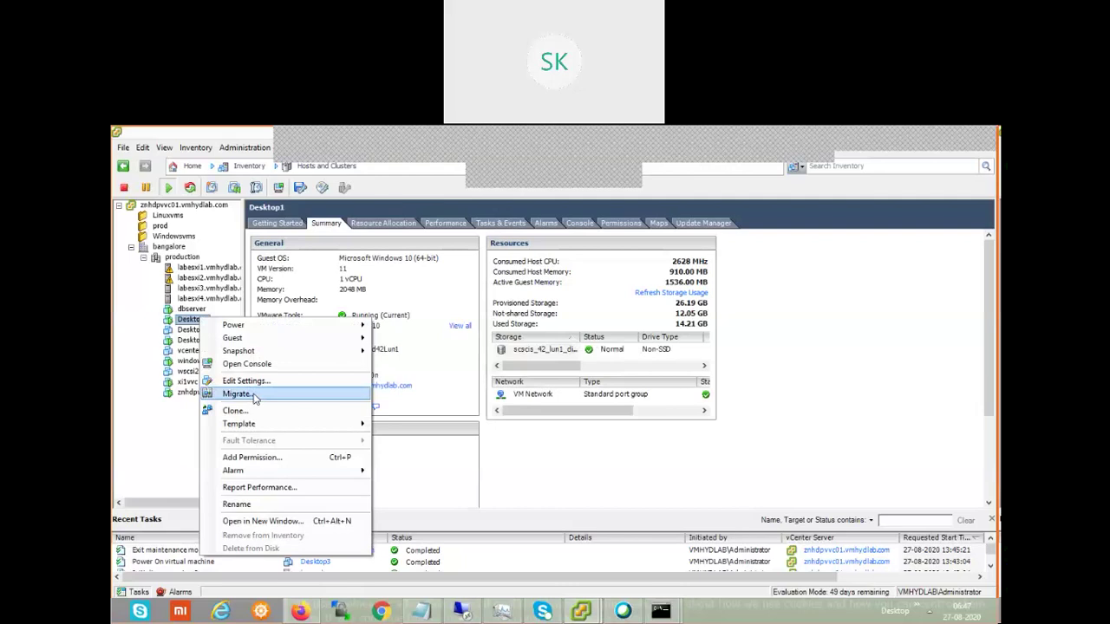
{"action": "left_click", "coordinate": [236, 394]}
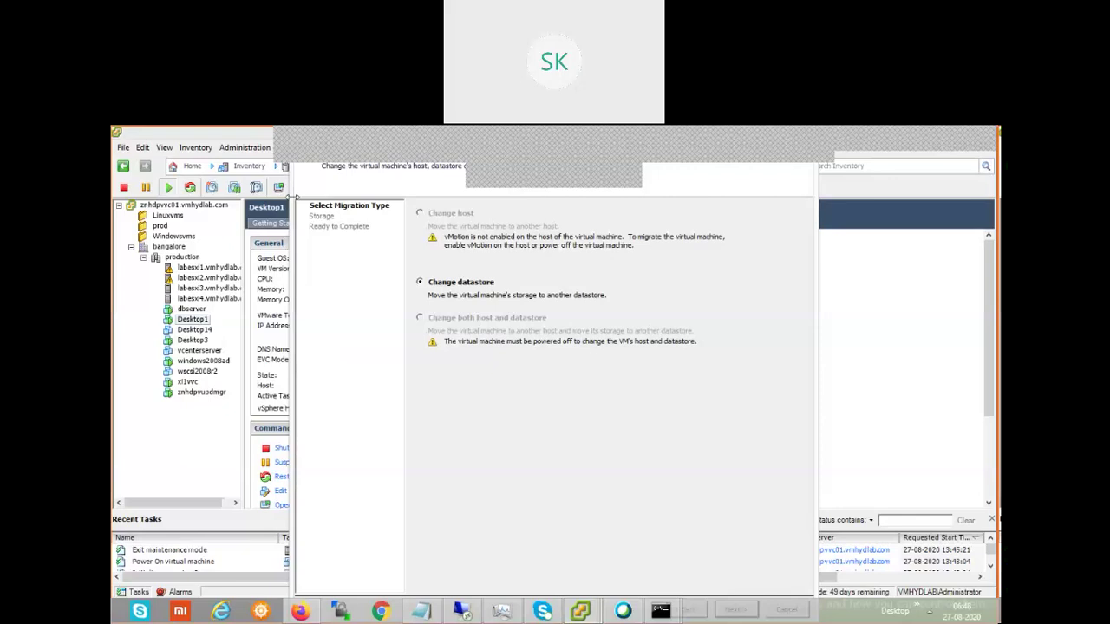
{"action": "left_click_drag", "start_coordinate": [295, 192], "coordinate": [186, 192]}
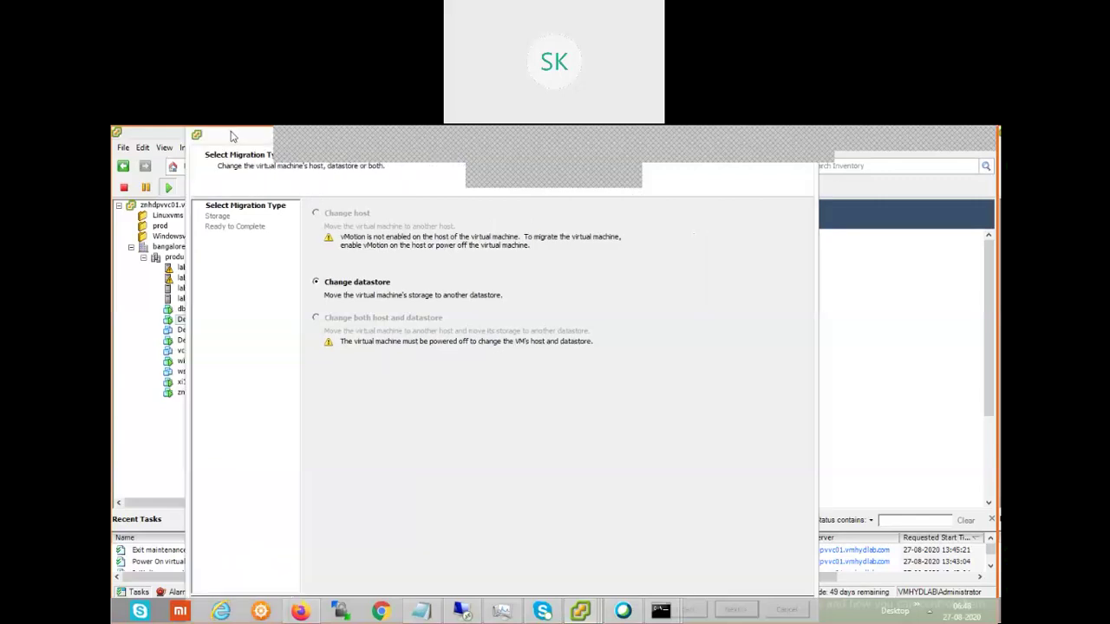
{"action": "left_click_drag", "start_coordinate": [232, 136], "coordinate": [345, 187]}
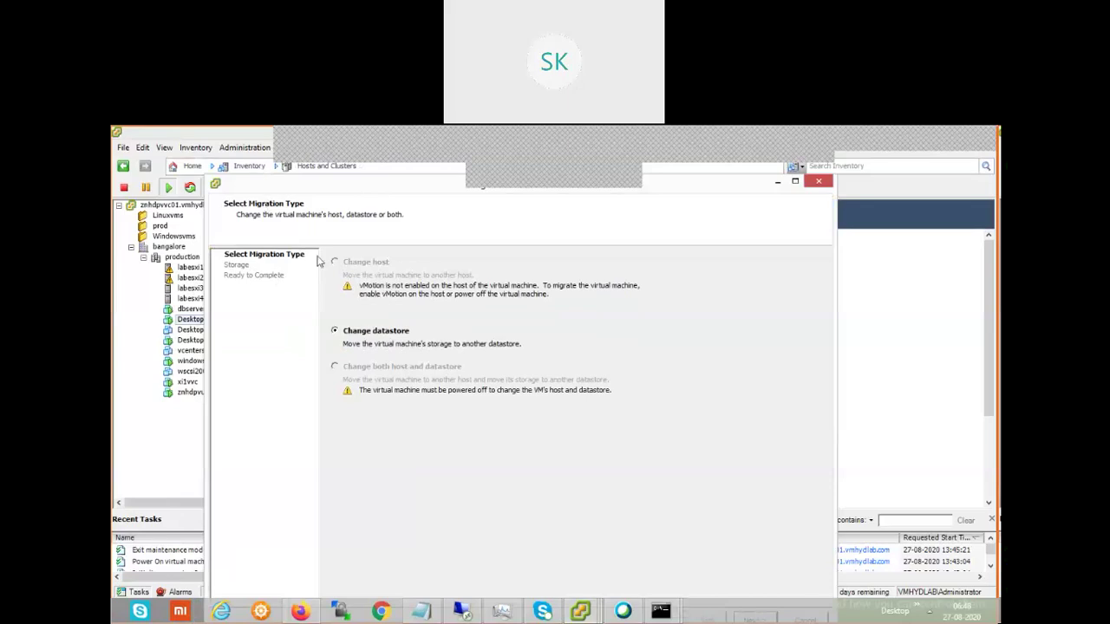
{"action": "left_click", "coordinate": [818, 181]}
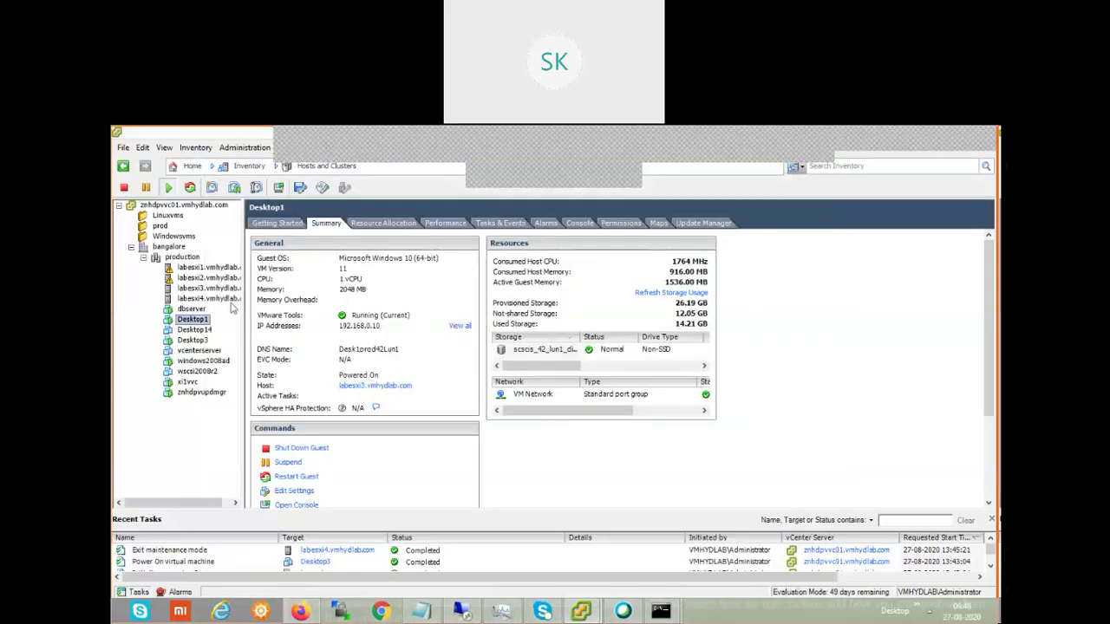
Enable vMotion on the Management Network port of vSwitch0 on host labesxi3.
{"action": "left_click", "coordinate": [198, 288]}
{"action": "right_click", "coordinate": [199, 290]}
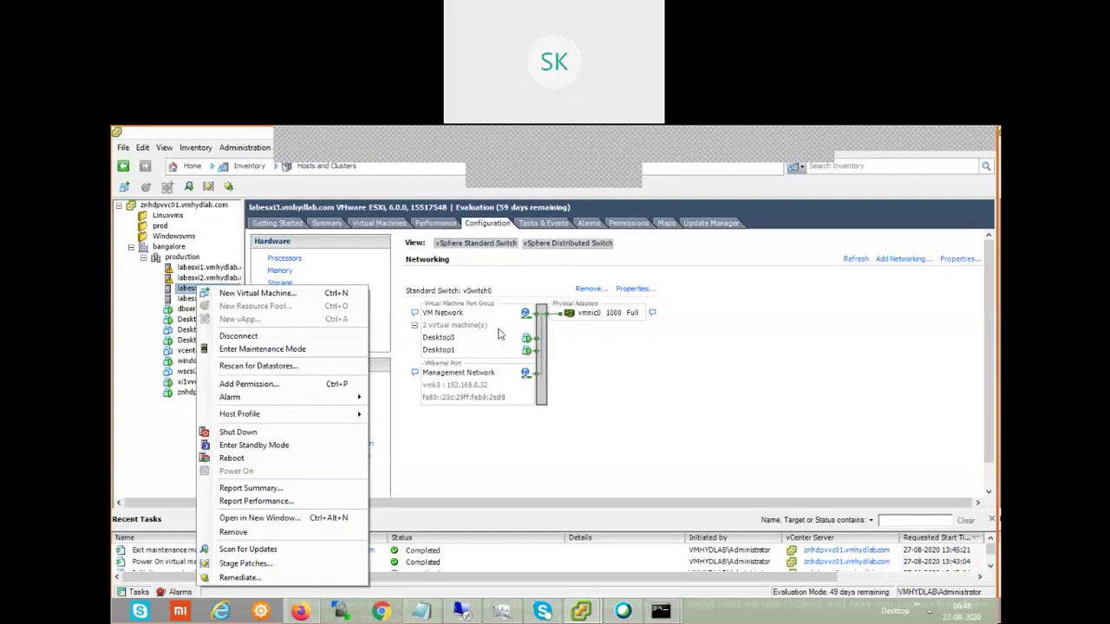
{"action": "left_click", "coordinate": [769, 408]}
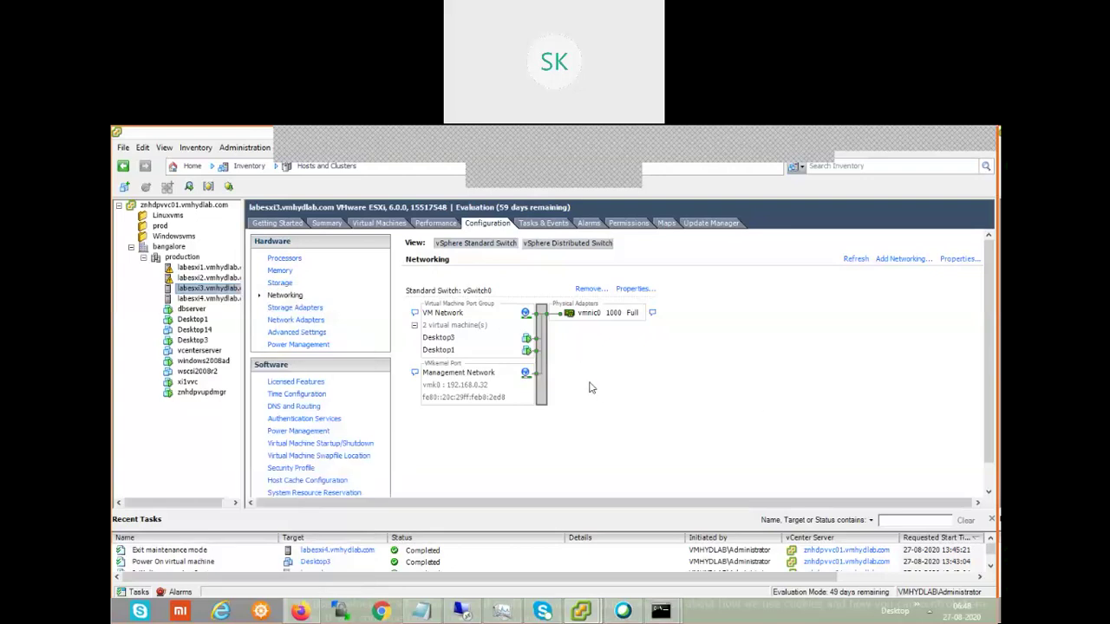
{"action": "left_click", "coordinate": [636, 291]}
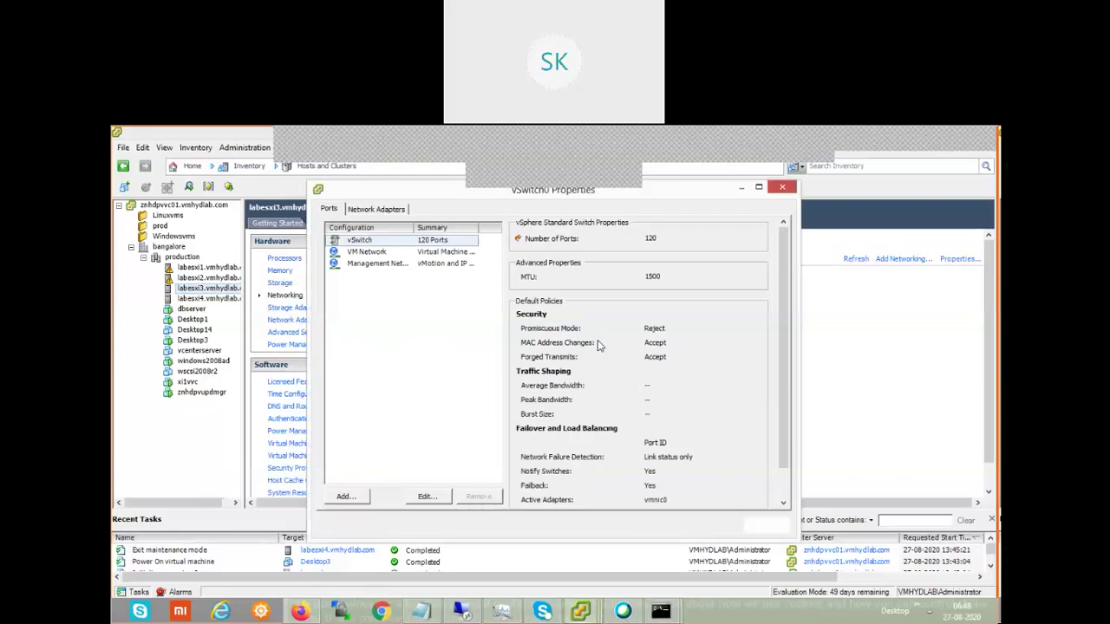
{"action": "left_click", "coordinate": [376, 263]}
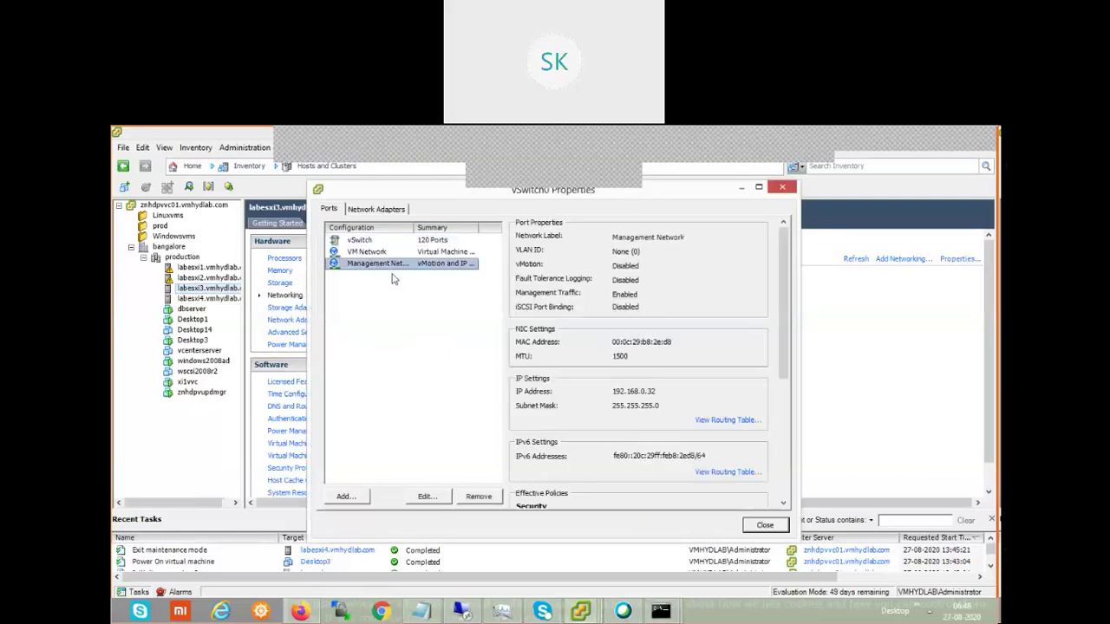
{"action": "left_click", "coordinate": [429, 497]}
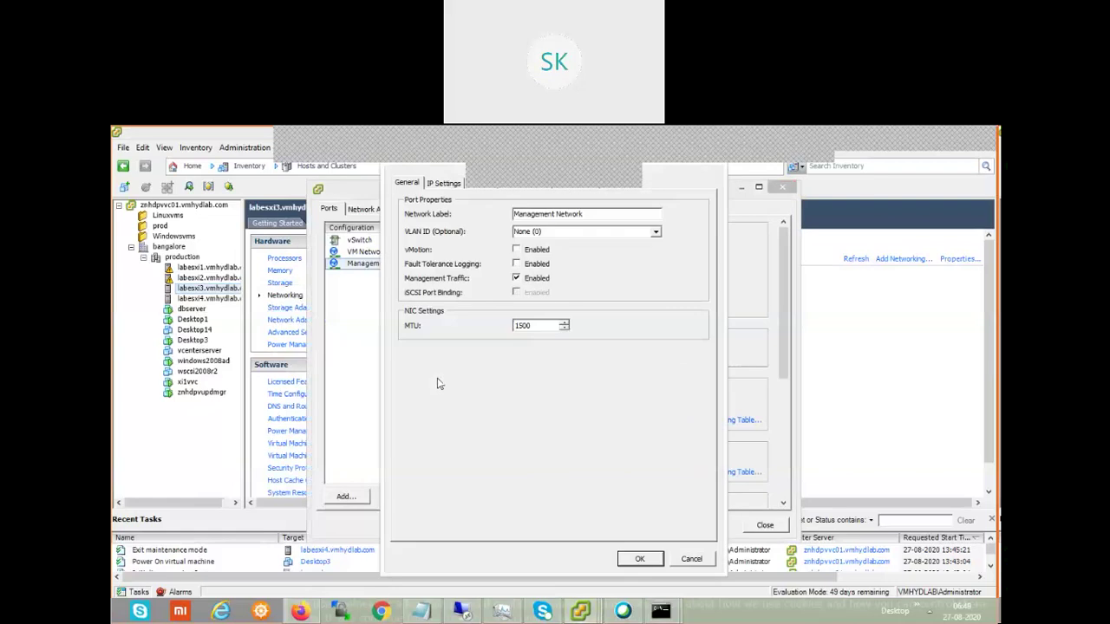
{"action": "left_click", "coordinate": [517, 250]}
{"action": "left_click", "coordinate": [640, 560]}
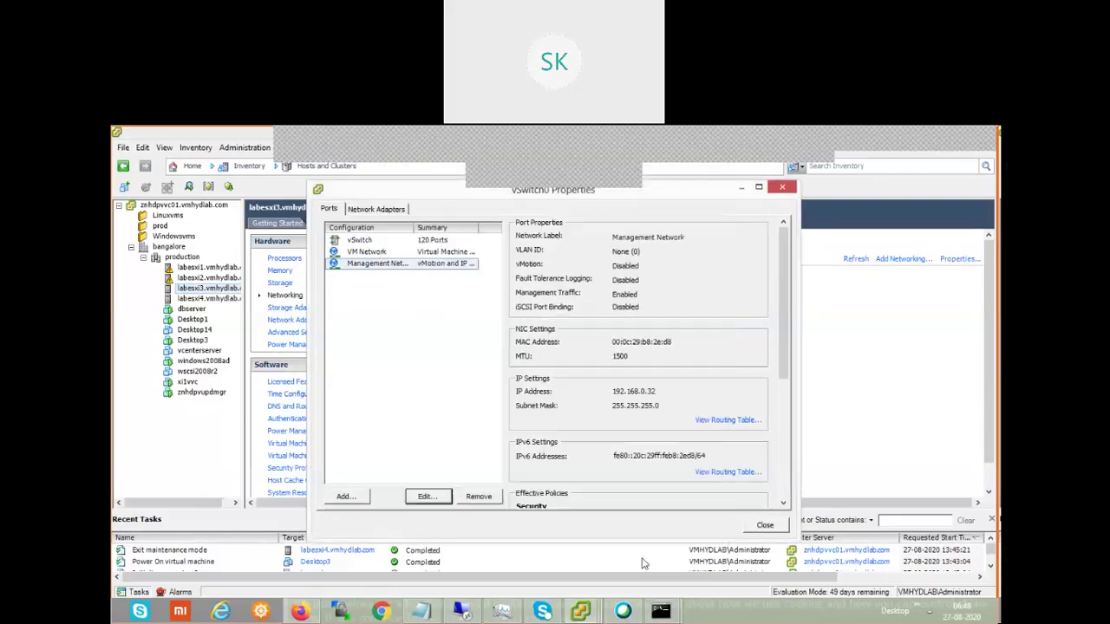
{"action": "left_click", "coordinate": [765, 525]}
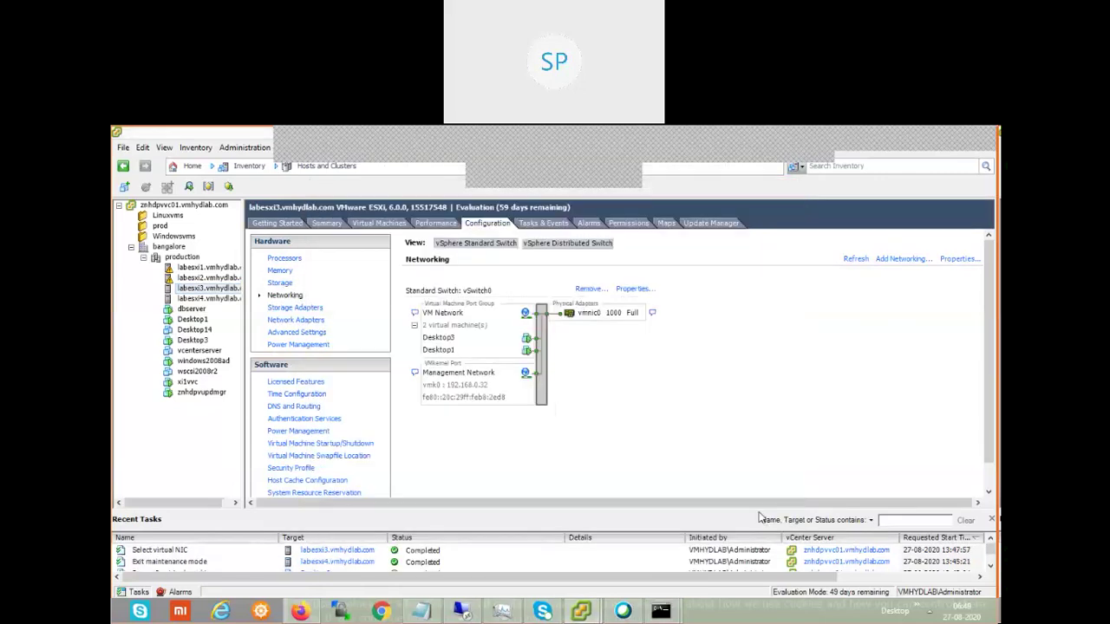
Enable vMotion on the Management Network port of vSwitch0 on host labesxi4.
{"action": "left_click", "coordinate": [208, 299]}
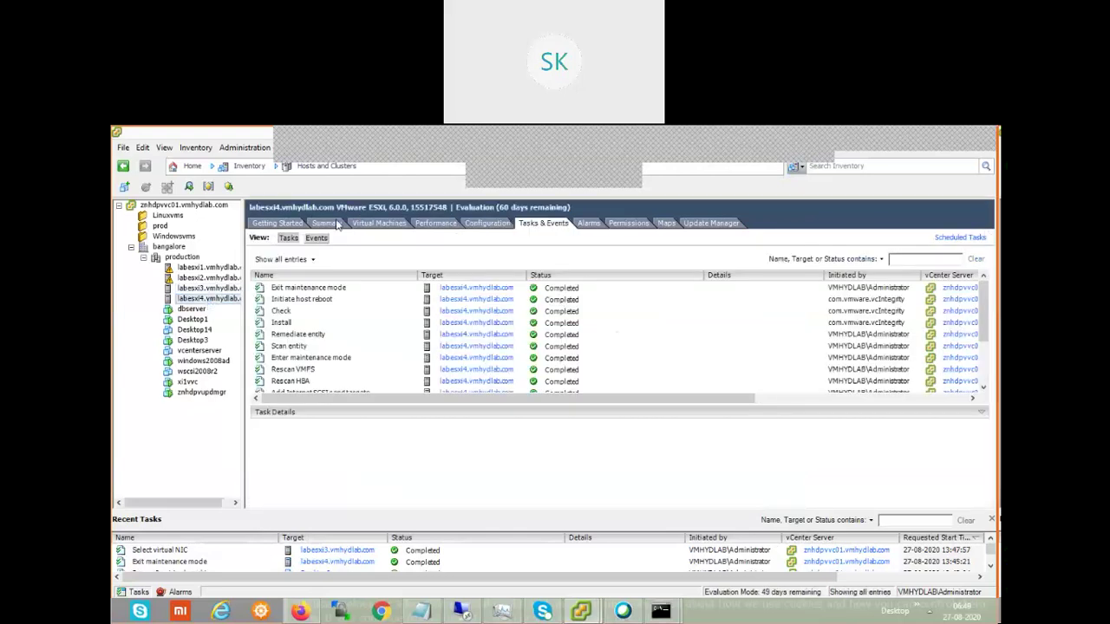
{"action": "left_click", "coordinate": [475, 225]}
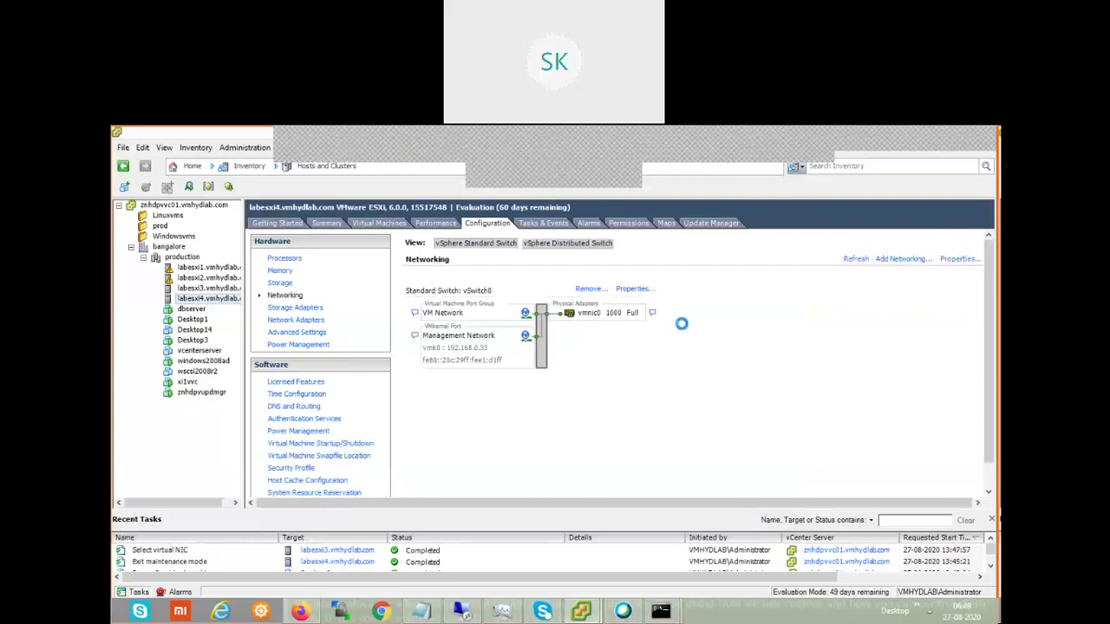
{"action": "left_click", "coordinate": [634, 289]}
{"action": "left_click", "coordinate": [392, 264]}
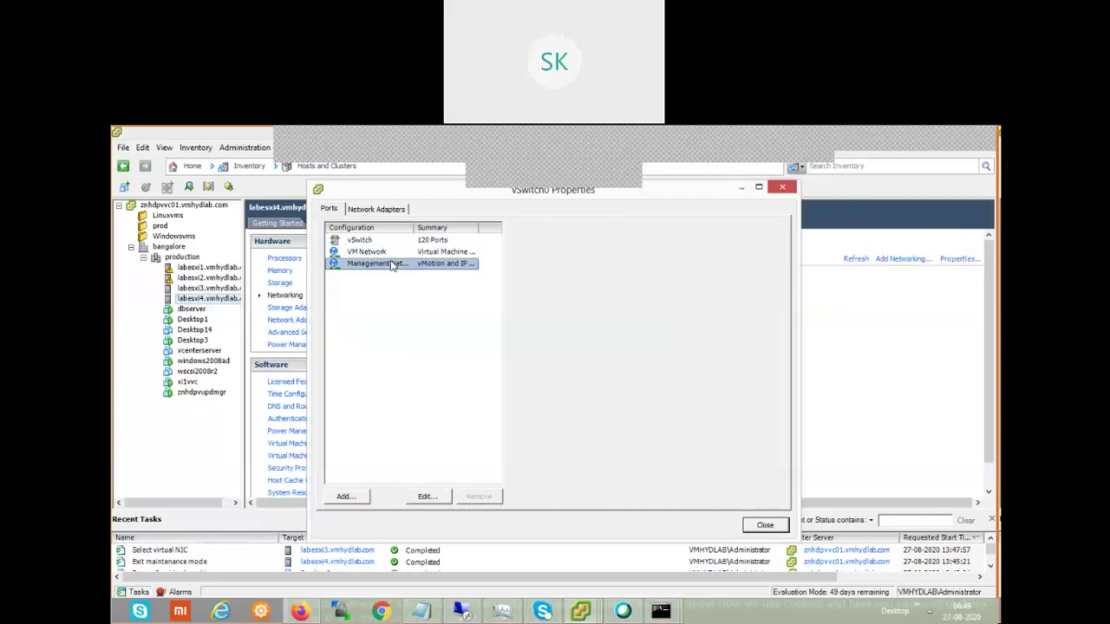
{"action": "left_click", "coordinate": [418, 498]}
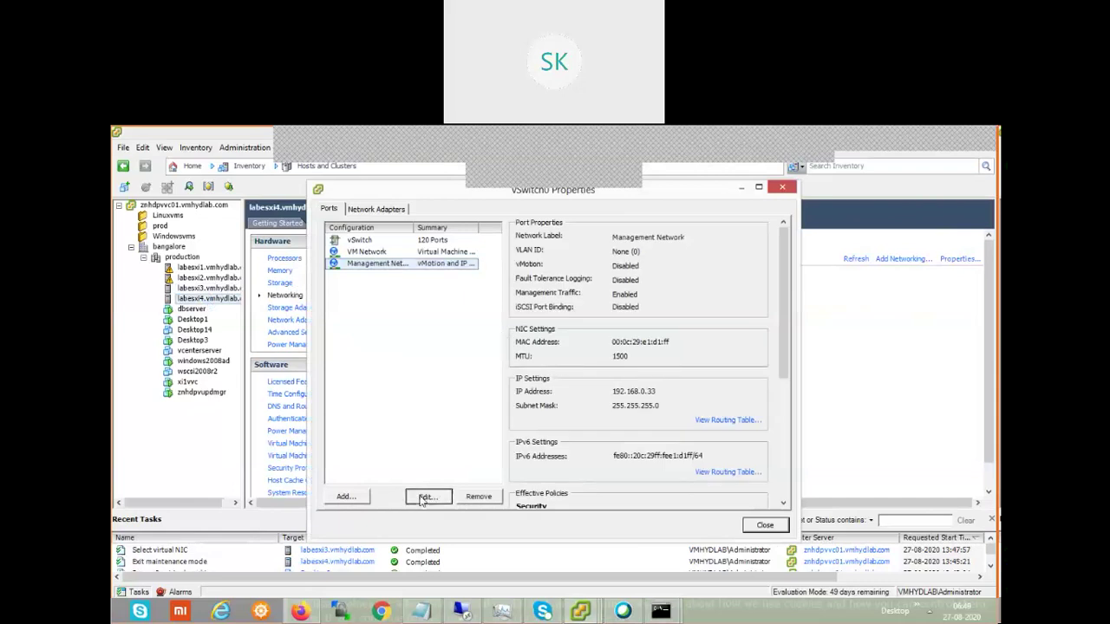
{"action": "left_click", "coordinate": [529, 251]}
{"action": "left_click", "coordinate": [640, 559]}
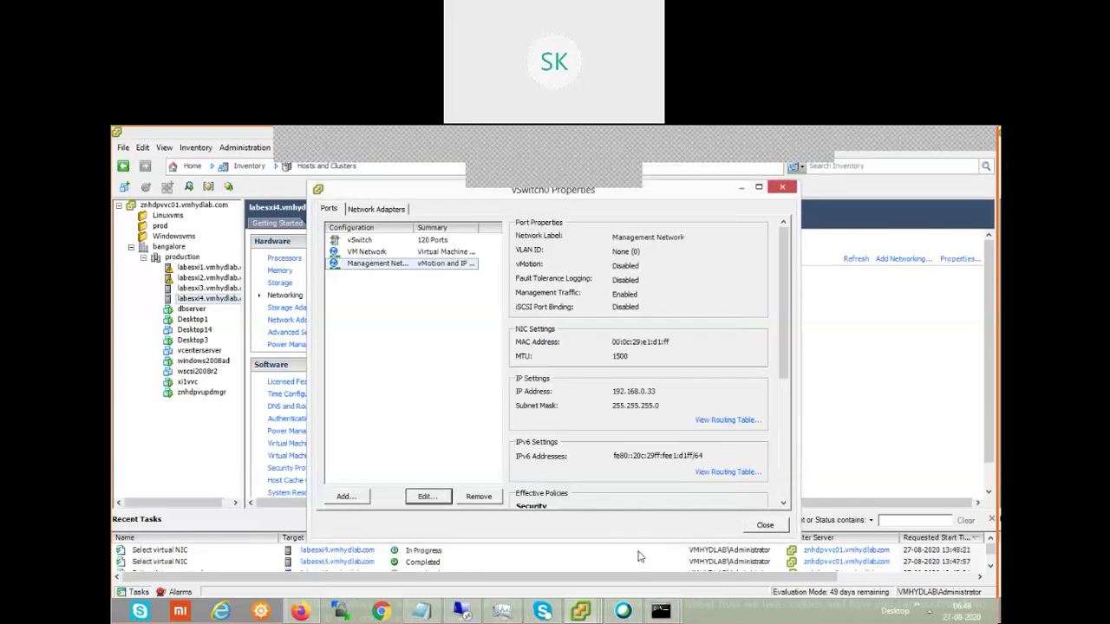
Close the vSwitch0 properties and list the virtual machines on host labesxi3.
{"action": "left_click", "coordinate": [764, 526]}
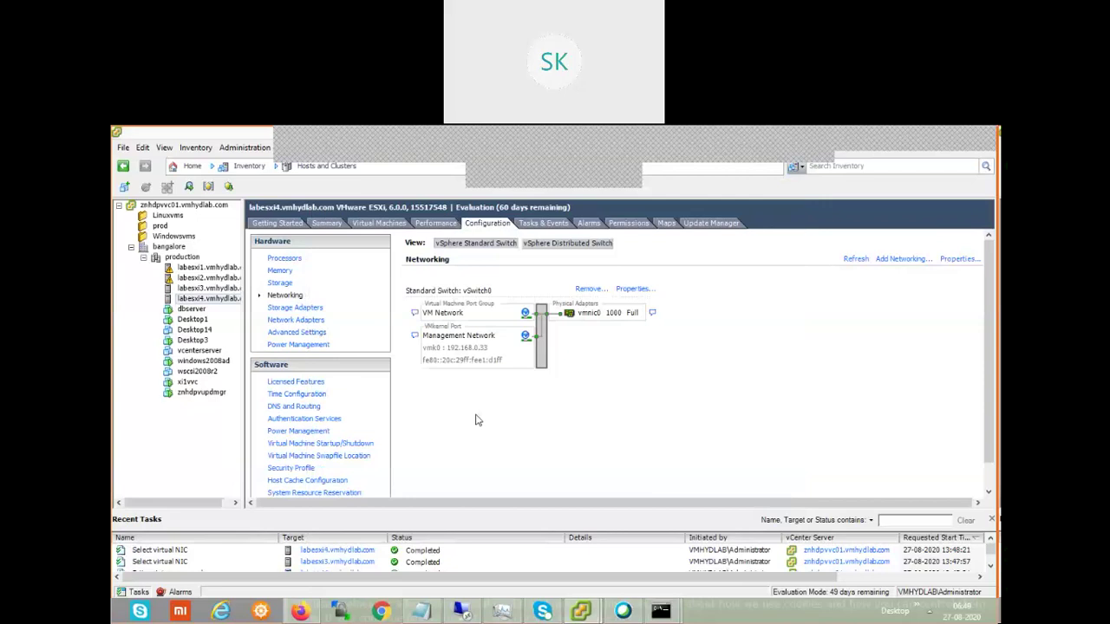
{"action": "left_click", "coordinate": [201, 290]}
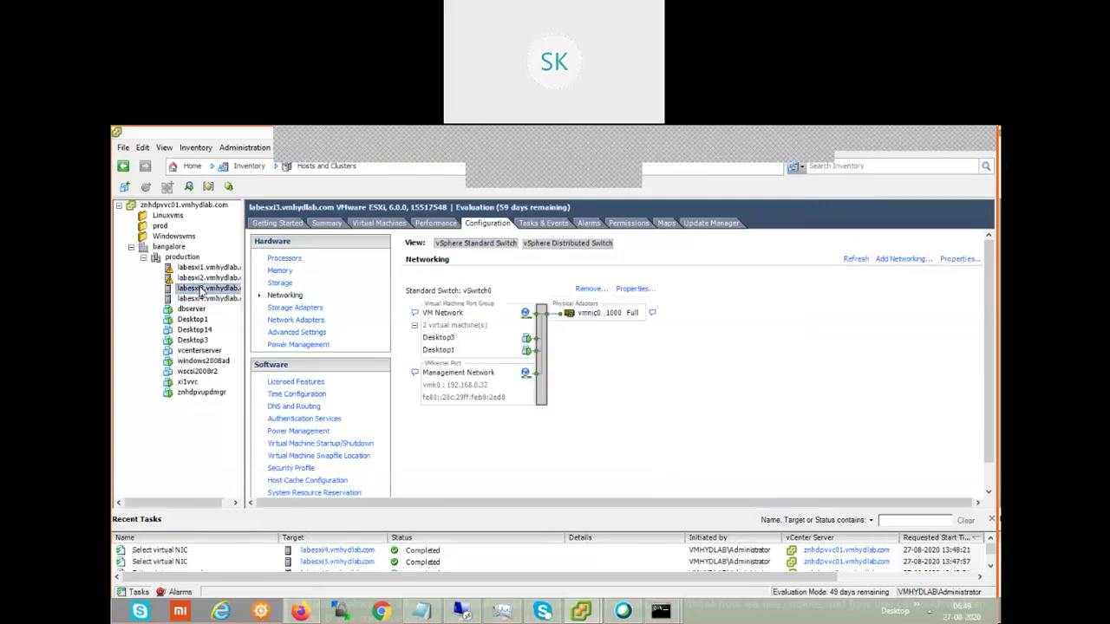
{"action": "left_click", "coordinate": [379, 224]}
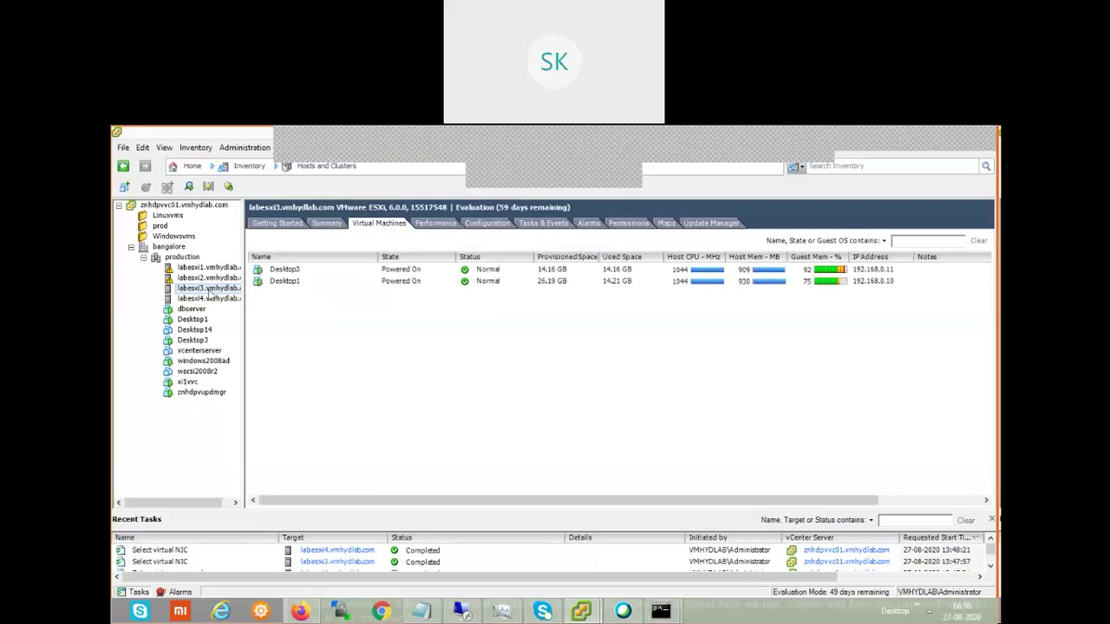
Put host labesxi3 into maintenance mode, with powered-off and suspended virtual machines moved to other hosts in the cluster.
{"action": "right_click", "coordinate": [210, 293]}
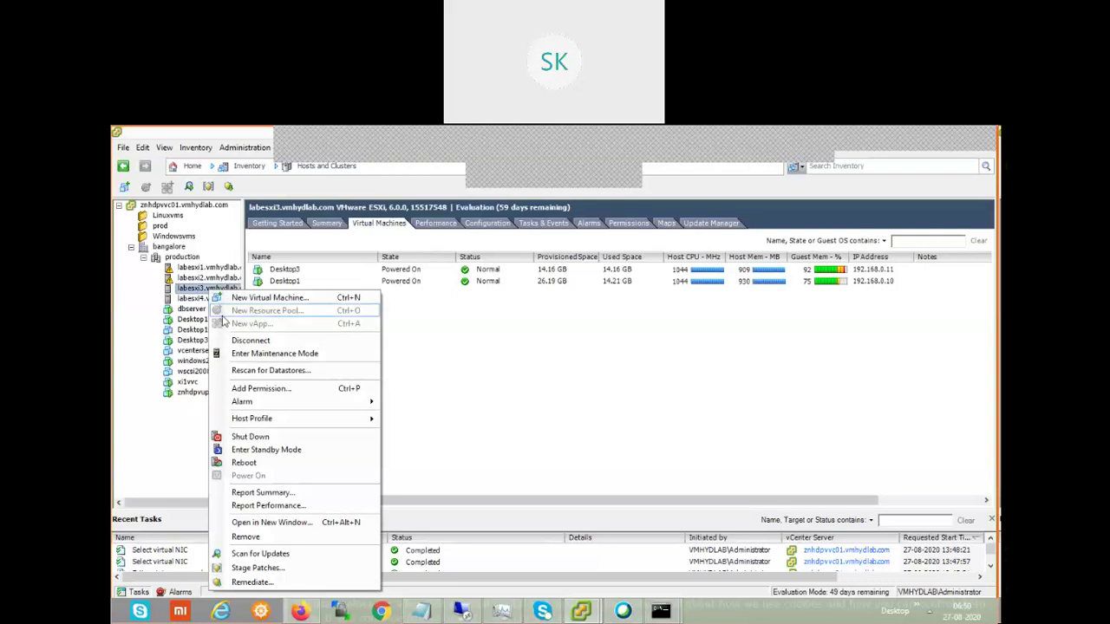
{"action": "left_click", "coordinate": [277, 355]}
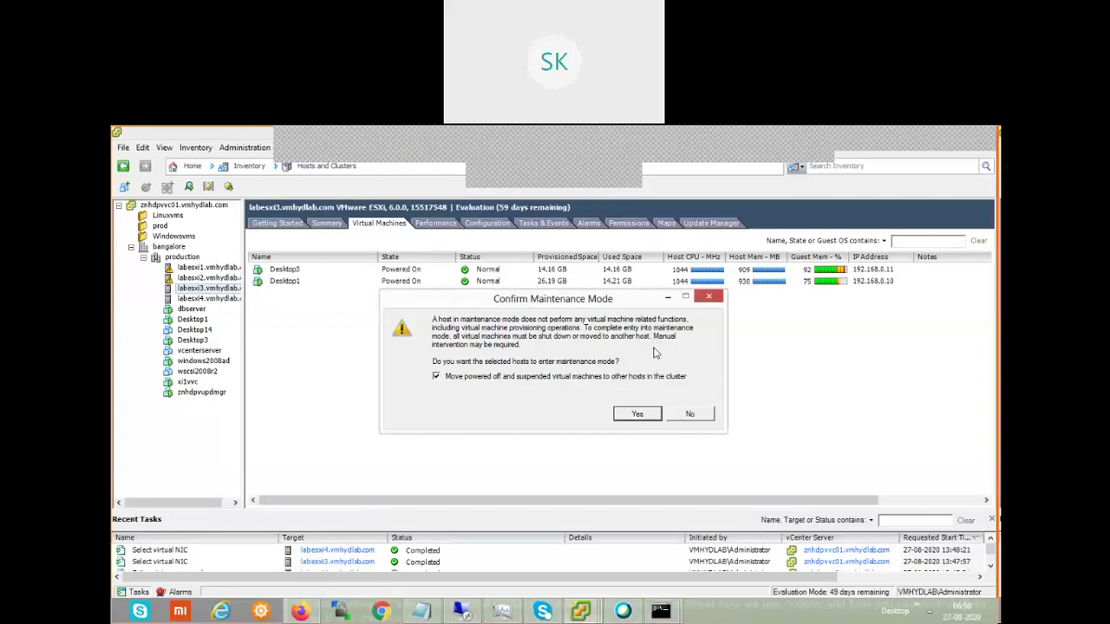
{"action": "left_click", "coordinate": [642, 414]}
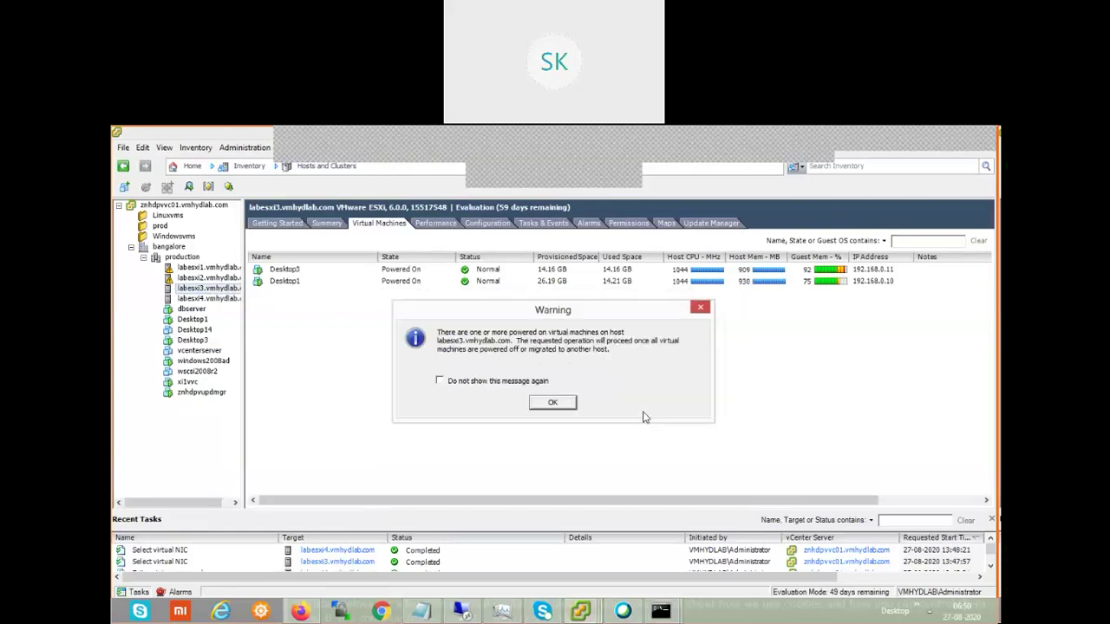
{"action": "left_click", "coordinate": [552, 405]}
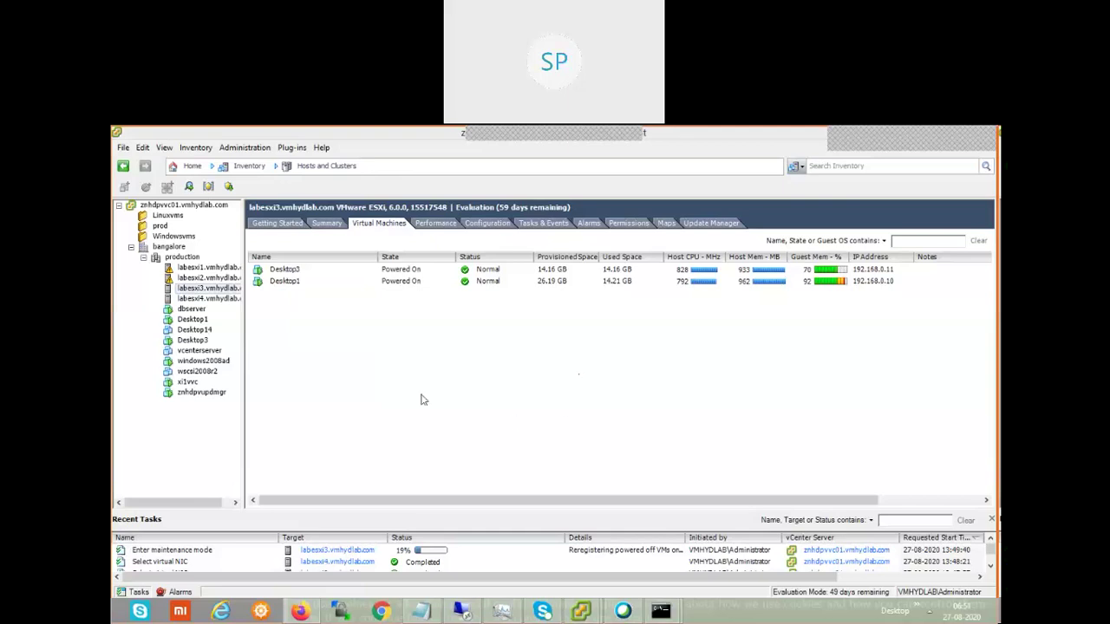
Migrate the Desktop1 virtual machine to host labesxi4.vmhydlab.com by changing its host with high vMotion priority.
{"action": "left_click", "coordinate": [205, 320]}
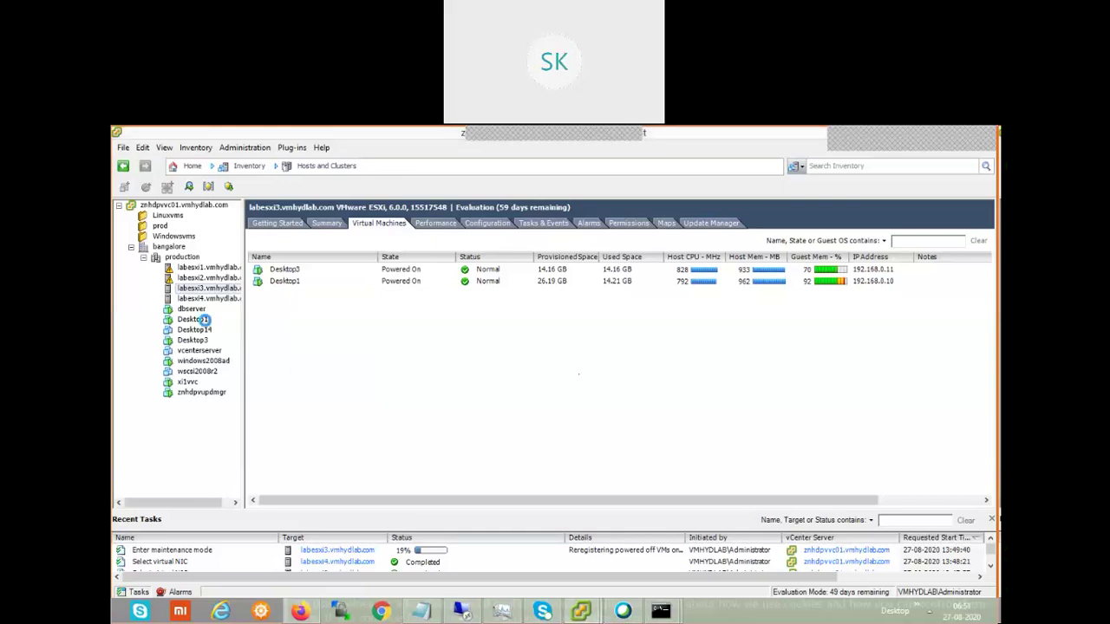
{"action": "right_click", "coordinate": [207, 327]}
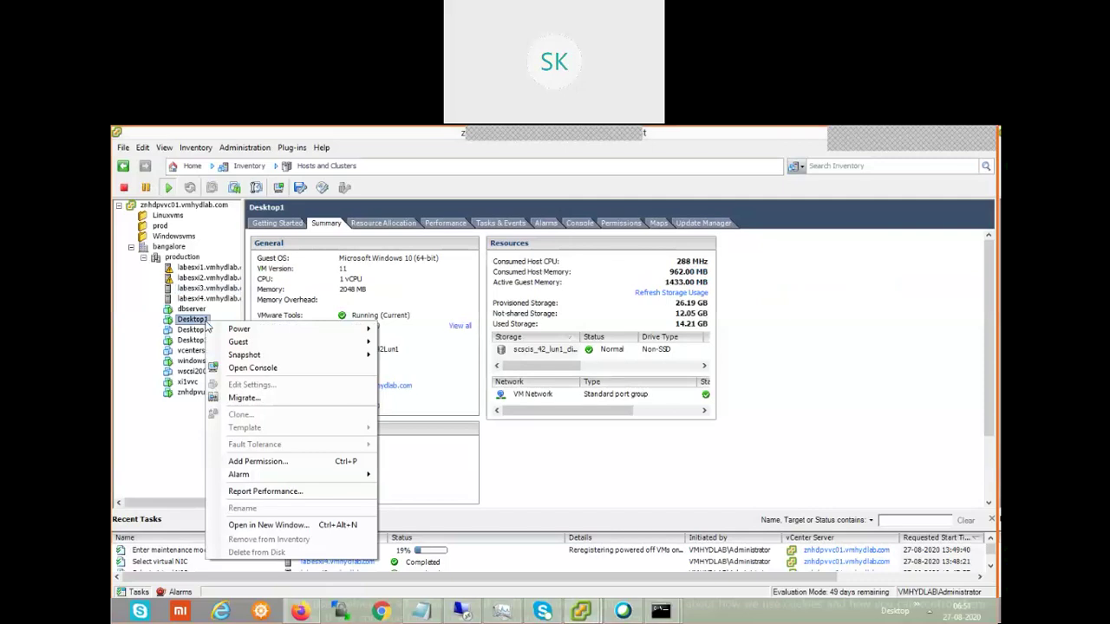
{"action": "left_click", "coordinate": [245, 398]}
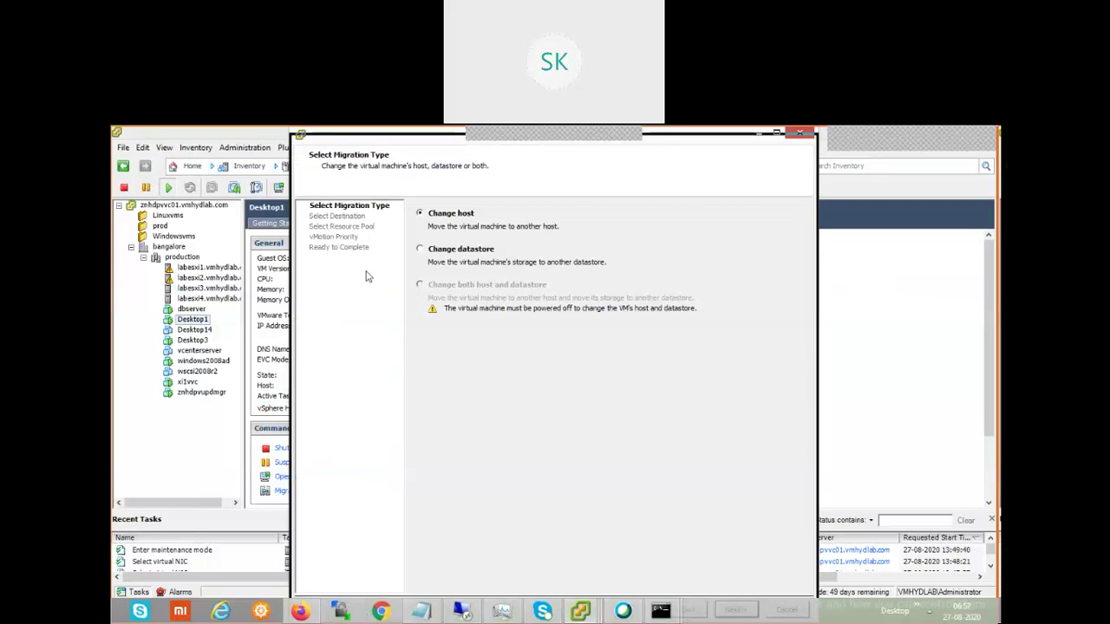
{"action": "left_click_drag", "start_coordinate": [399, 182], "coordinate": [386, 154]}
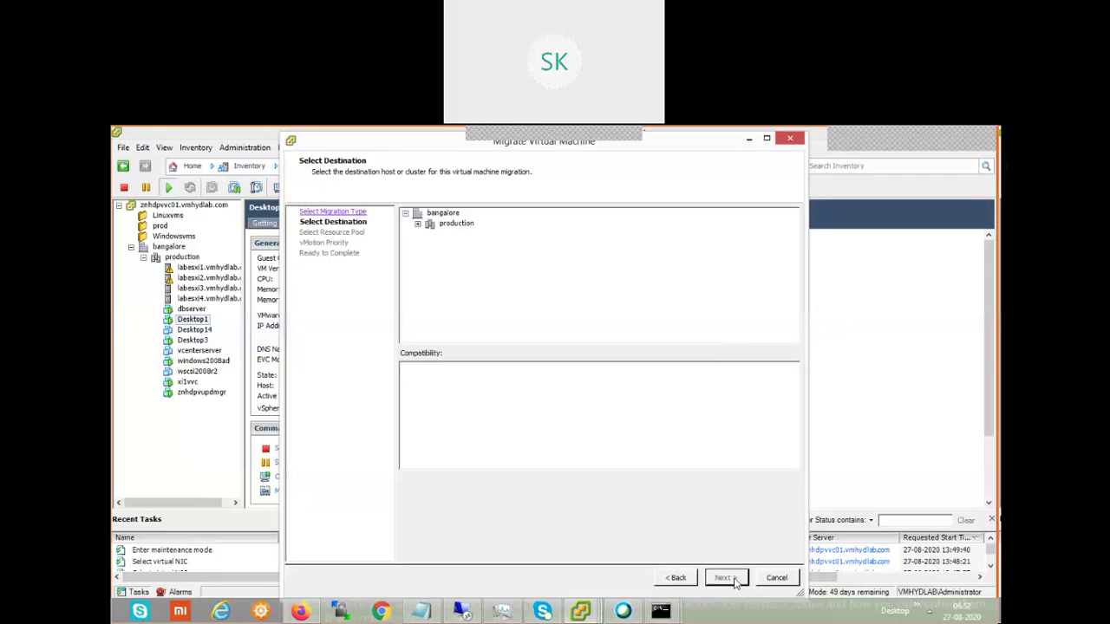
{"action": "left_click", "coordinate": [419, 225]}
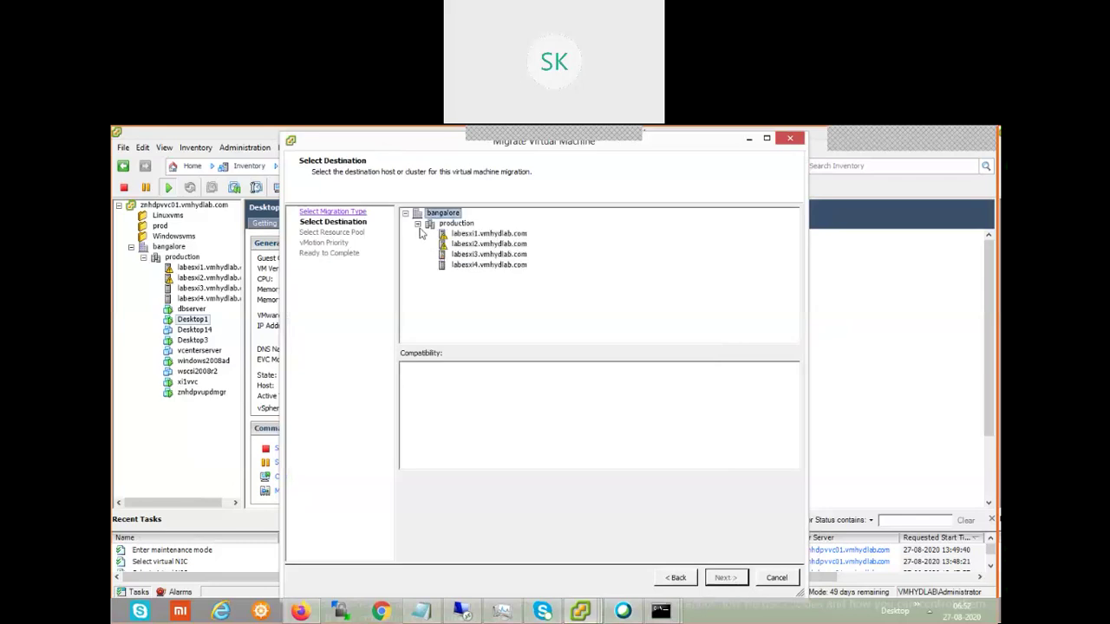
{"action": "left_click", "coordinate": [479, 265]}
{"action": "left_click", "coordinate": [725, 579]}
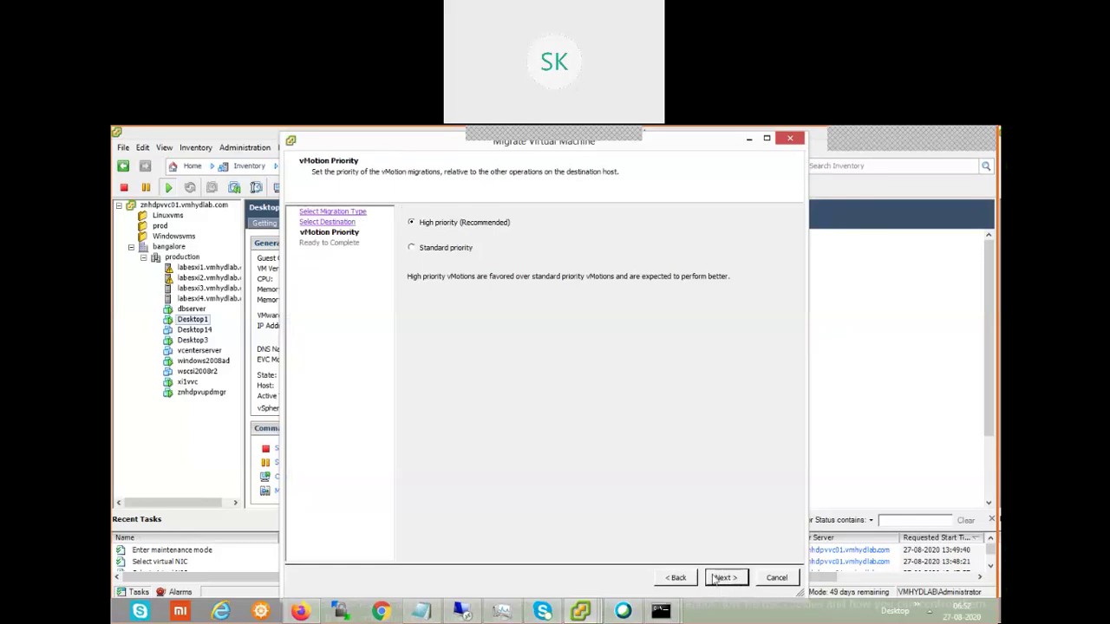
{"action": "left_click", "coordinate": [725, 579]}
{"action": "left_click", "coordinate": [724, 579]}
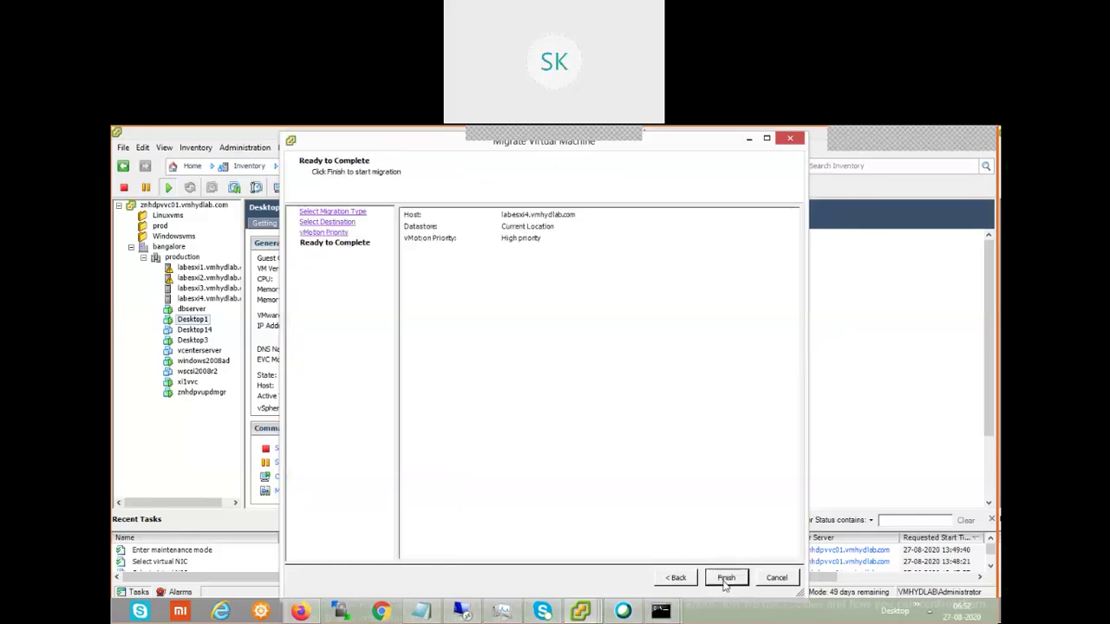
{"action": "left_click", "coordinate": [725, 581]}
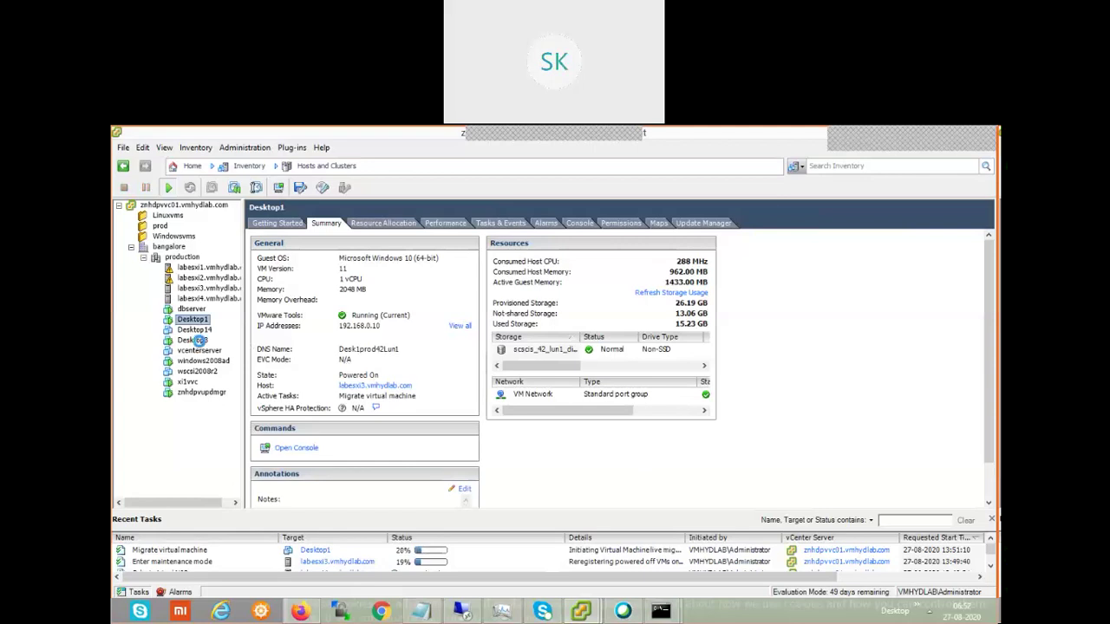
Migrate the Desktop3 virtual machine to host labesxi4.vmhydlab.com by changing its host with high vMotion priority.
{"action": "left_click", "coordinate": [194, 340]}
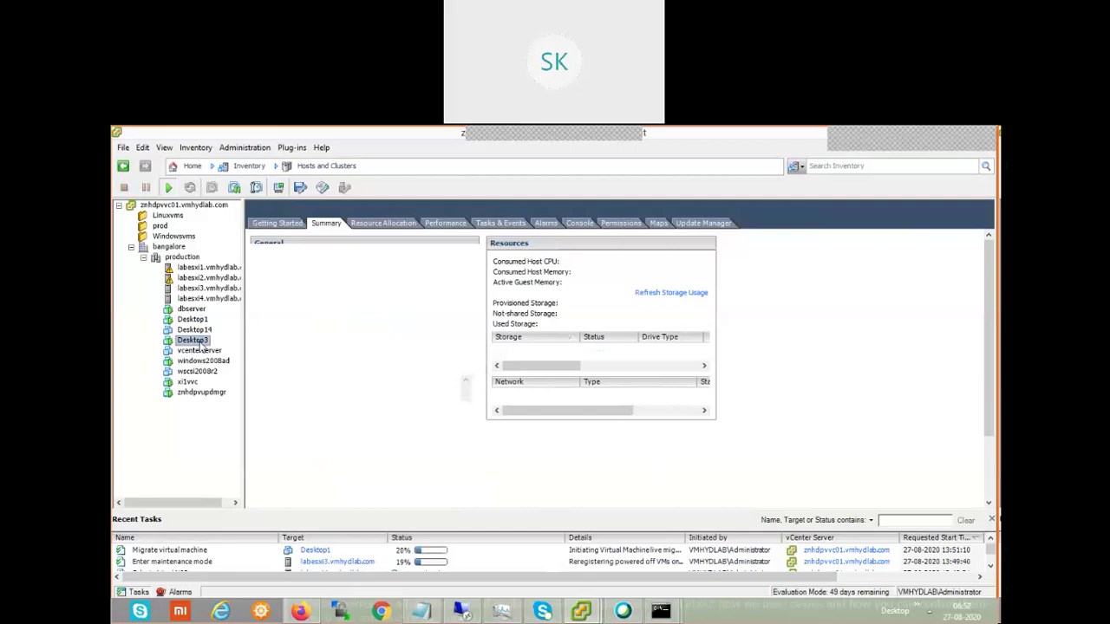
{"action": "right_click", "coordinate": [200, 345]}
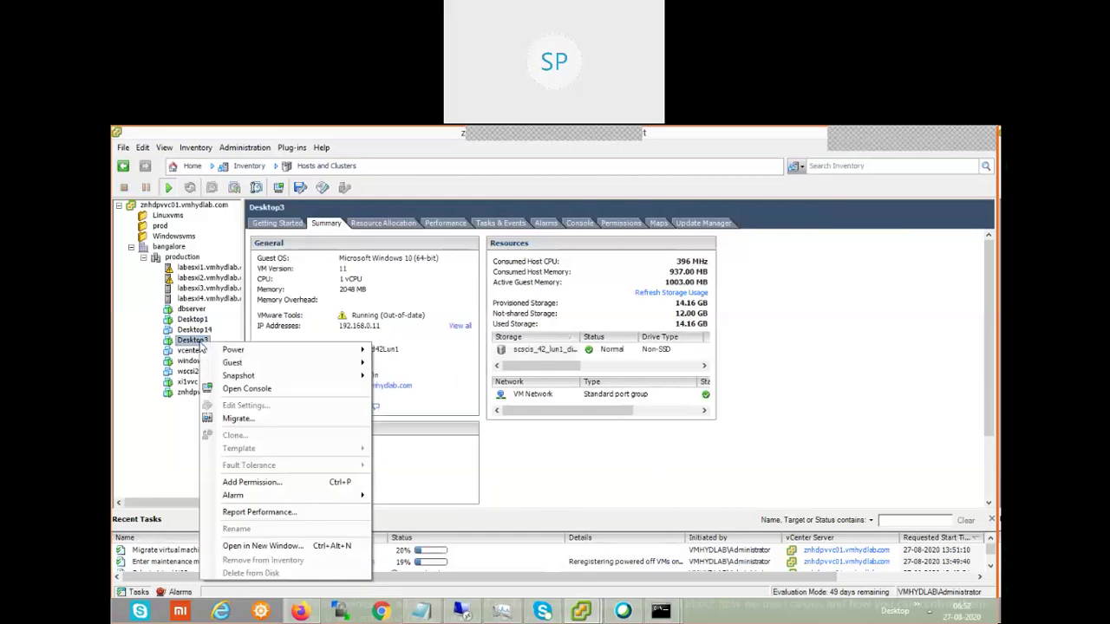
{"action": "left_click", "coordinate": [245, 420]}
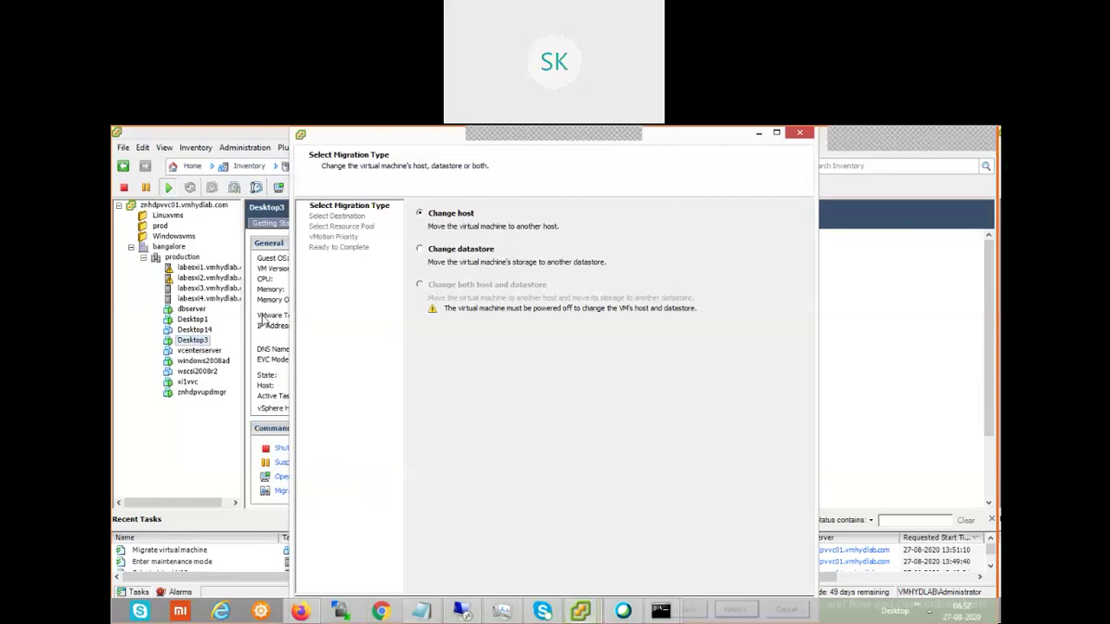
{"action": "mouse_move", "coordinate": [339, 133]}
{"action": "left_mouse_down"}
{"action": "mouse_move", "coordinate": [349, 187]}
{"action": "mouse_move", "coordinate": [379, 200]}
{"action": "left_mouse_up"}
{"action": "left_click", "coordinate": [729, 576]}
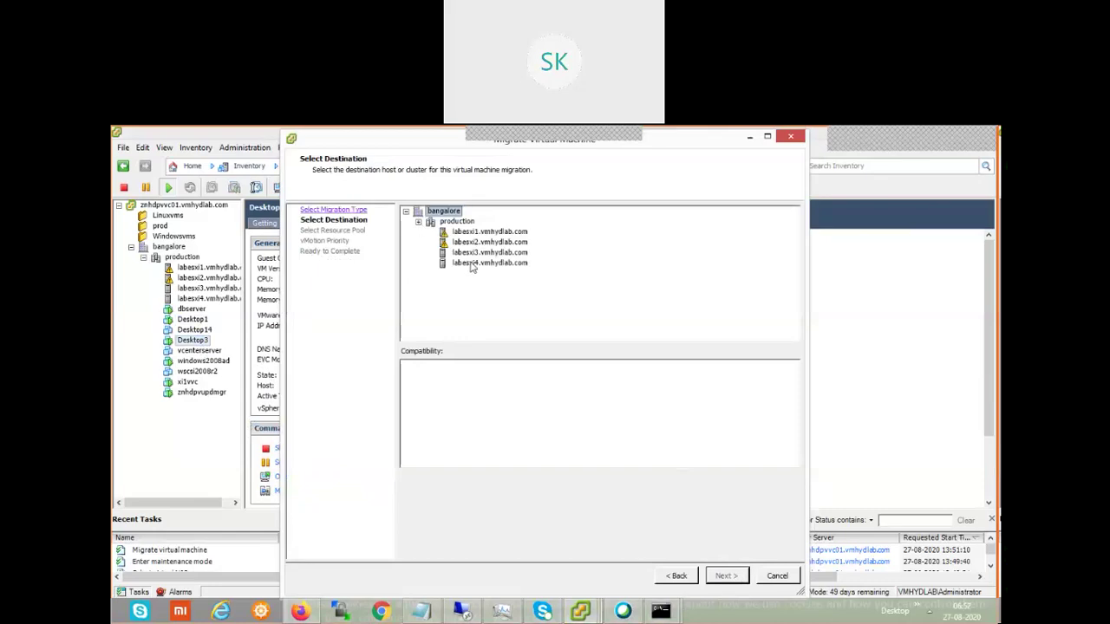
{"action": "left_click", "coordinate": [485, 263]}
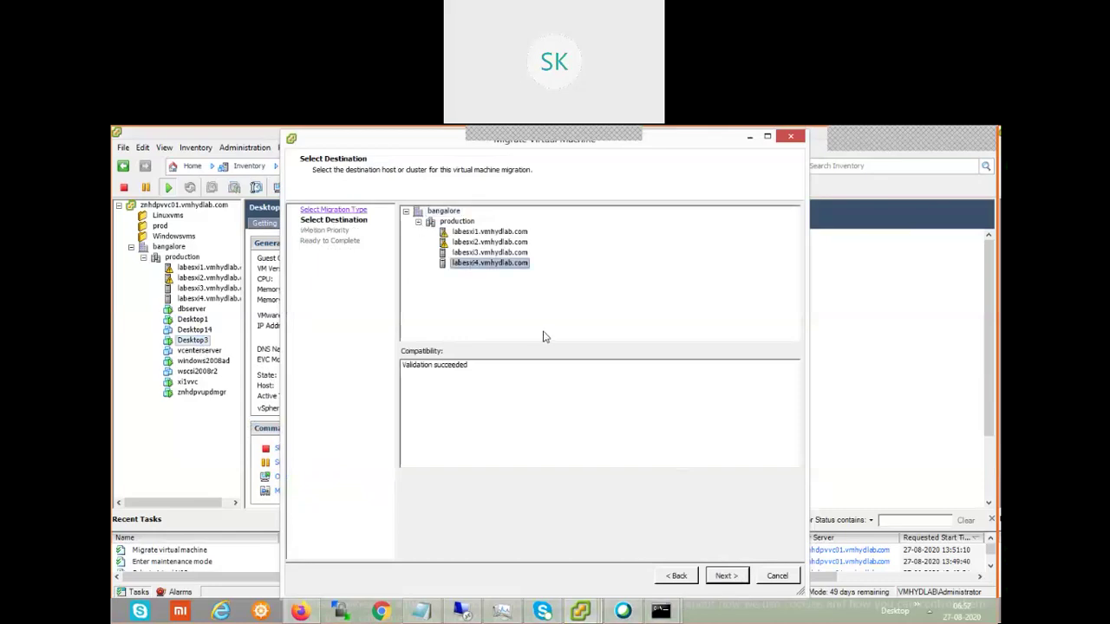
{"action": "left_click", "coordinate": [734, 578]}
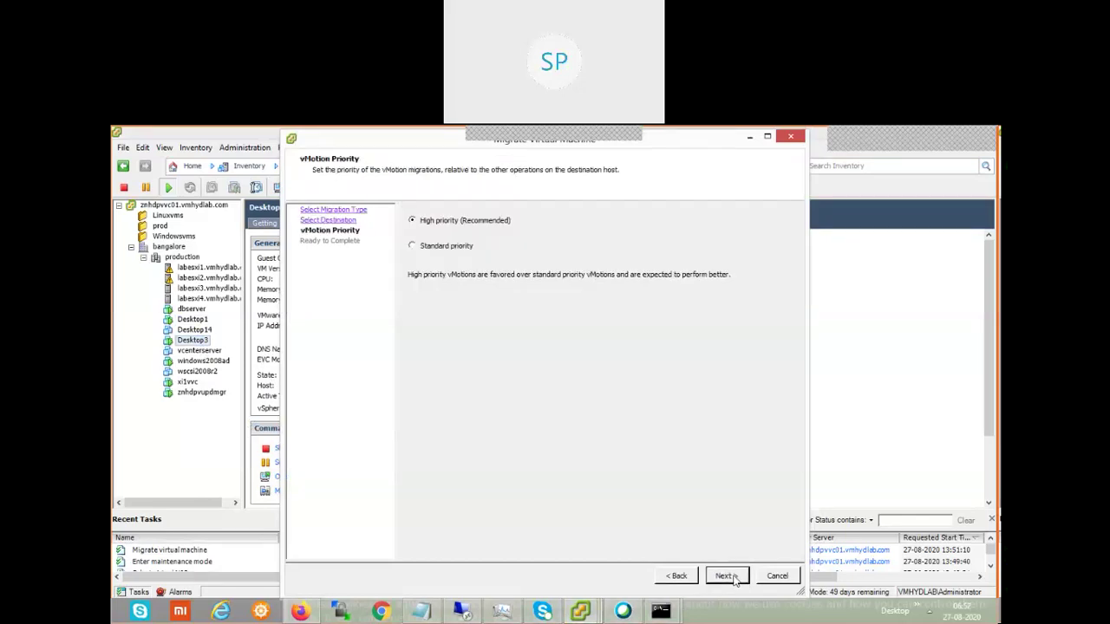
{"action": "left_click", "coordinate": [726, 577]}
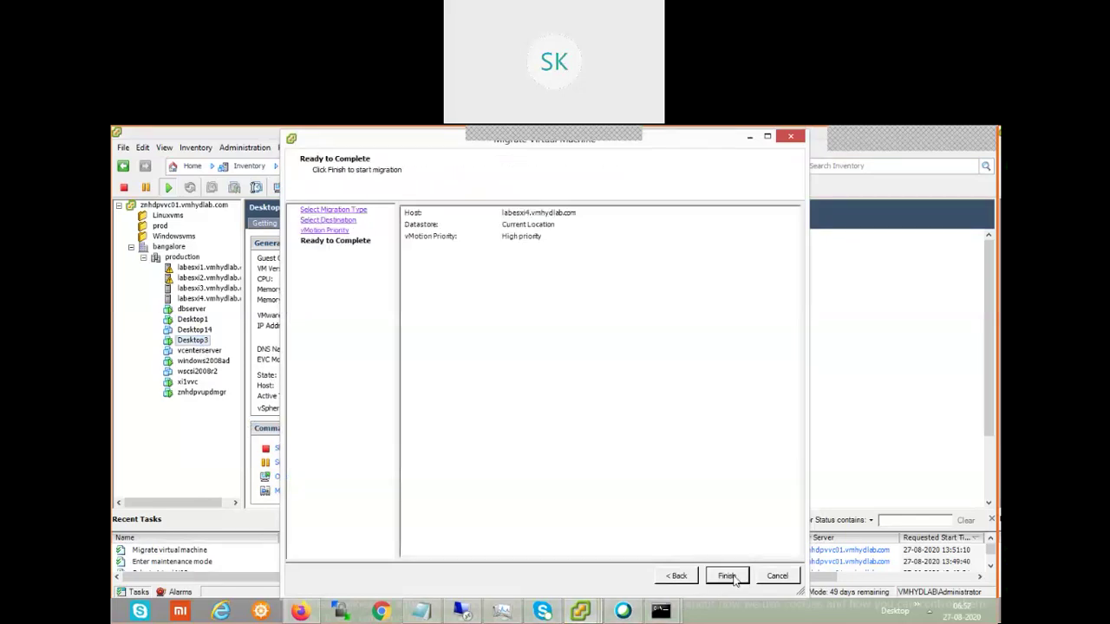
{"action": "left_click", "coordinate": [734, 579]}
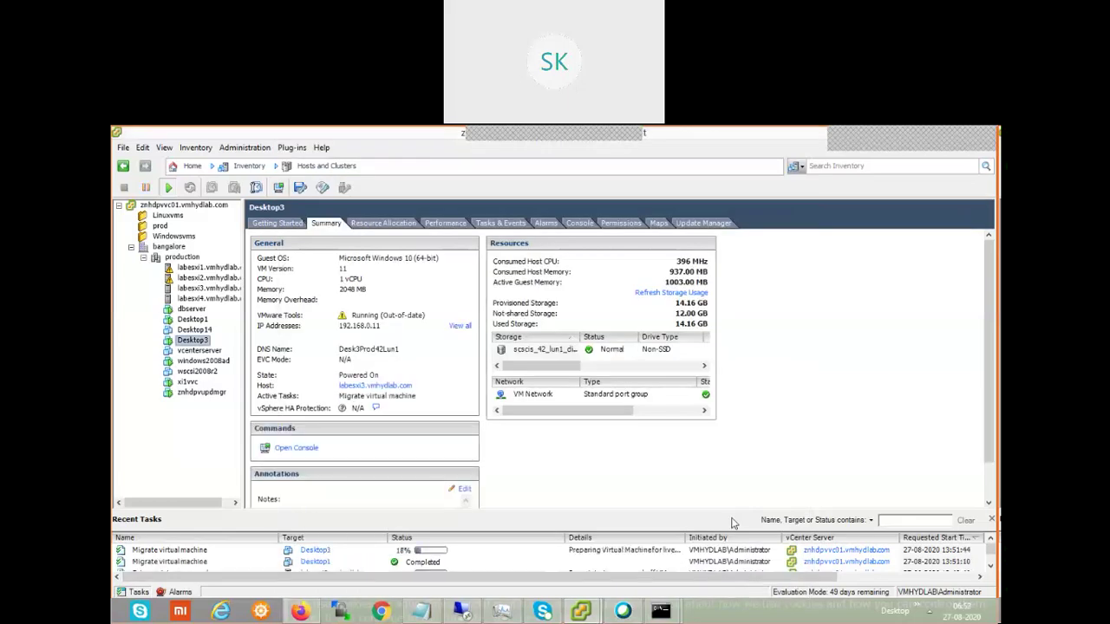
Switch to the command prompts, check the running ping of 192.168.0.10, and start a continuous ping of 192.168.0.11.
{"action": "mouse_move", "coordinate": [661, 612]}
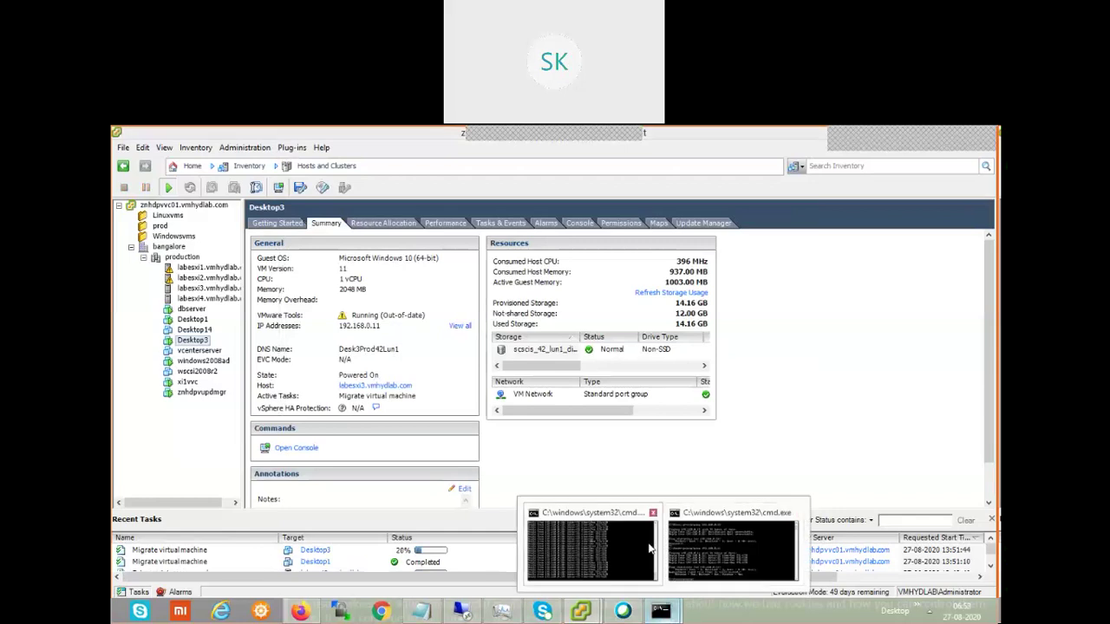
{"action": "left_click", "coordinate": [648, 548]}
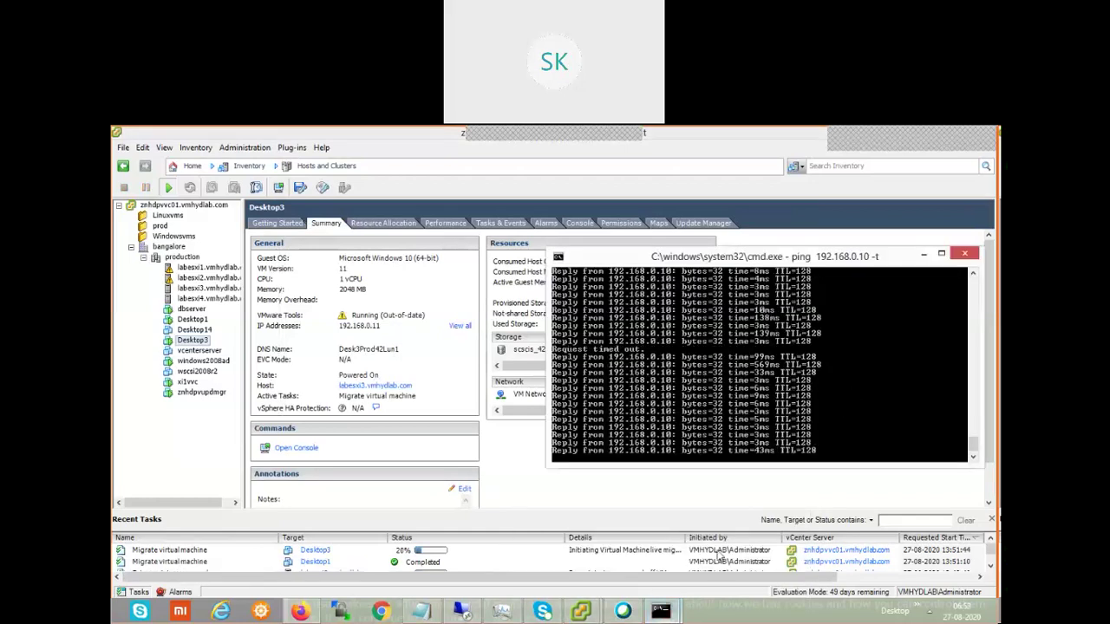
{"action": "mouse_move", "coordinate": [661, 611]}
{"action": "left_click", "coordinate": [746, 555]}
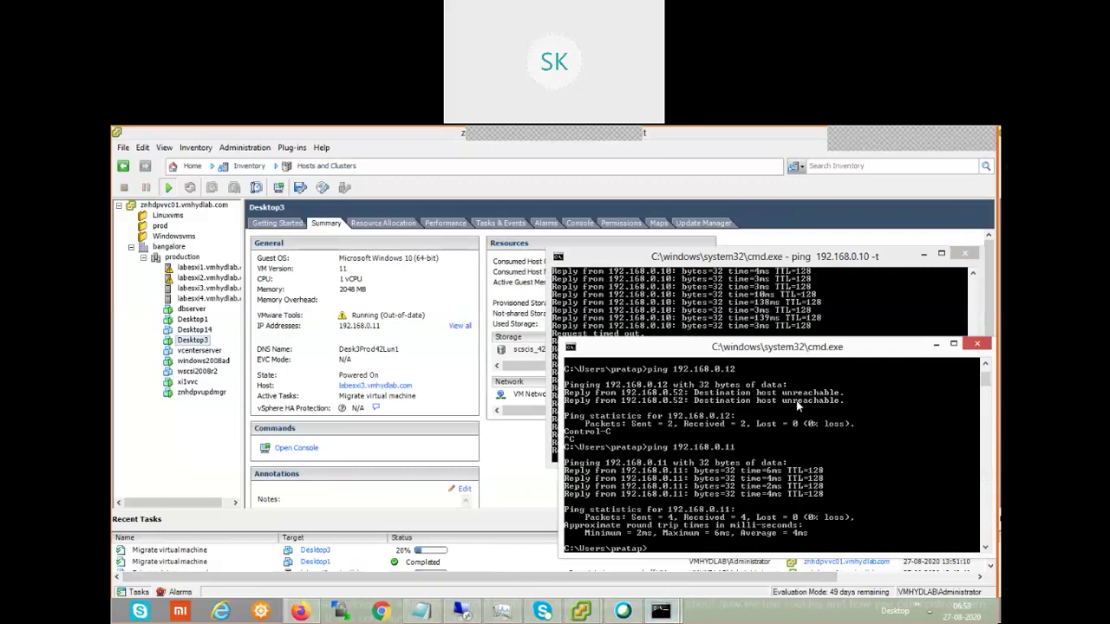
{"action": "key", "text": "Up"}
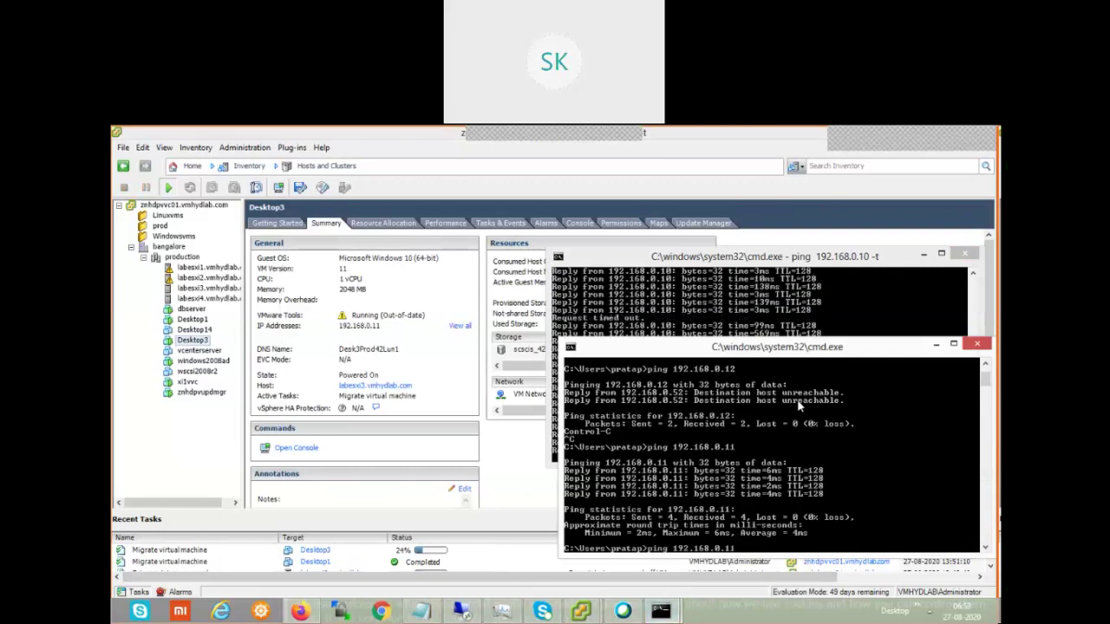
{"action": "type", "text": "-t"}
{"action": "key", "text": "Return"}
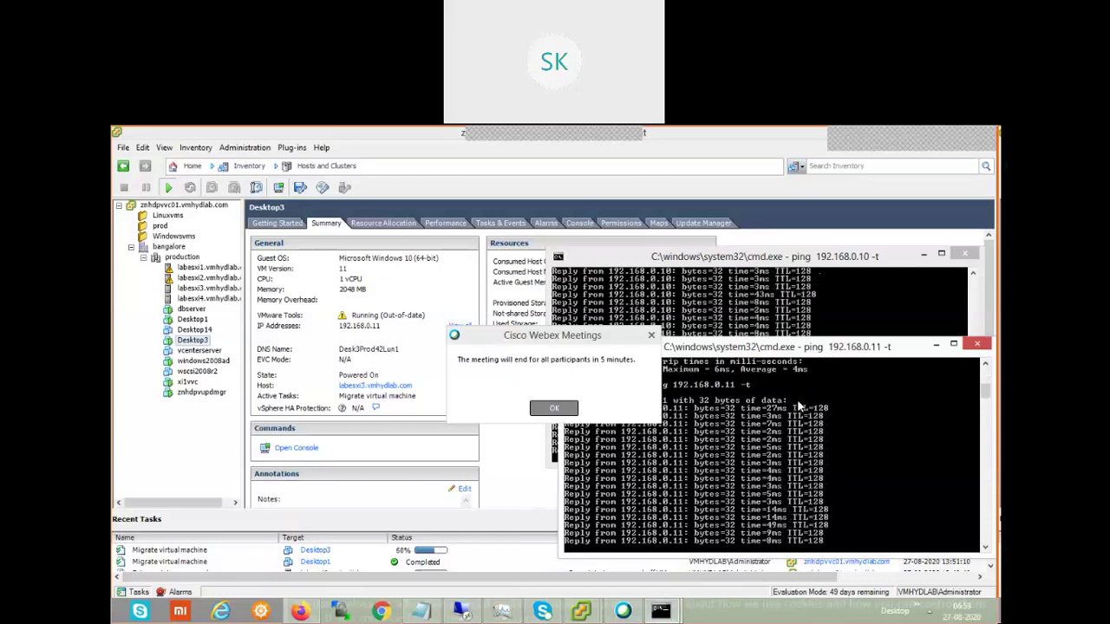
{"action": "left_click", "coordinate": [564, 411]}
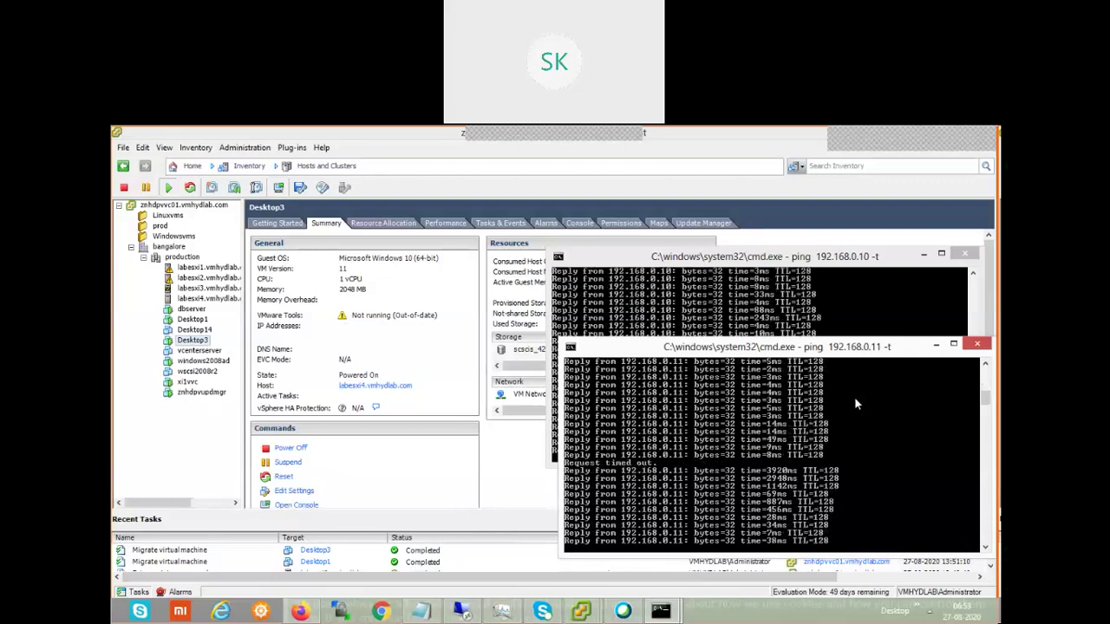
Return to the vSphere Client, change the inventory to the VMs and Templates view, and select the Desktop3 virtual machine.
{"action": "left_click", "coordinate": [440, 493]}
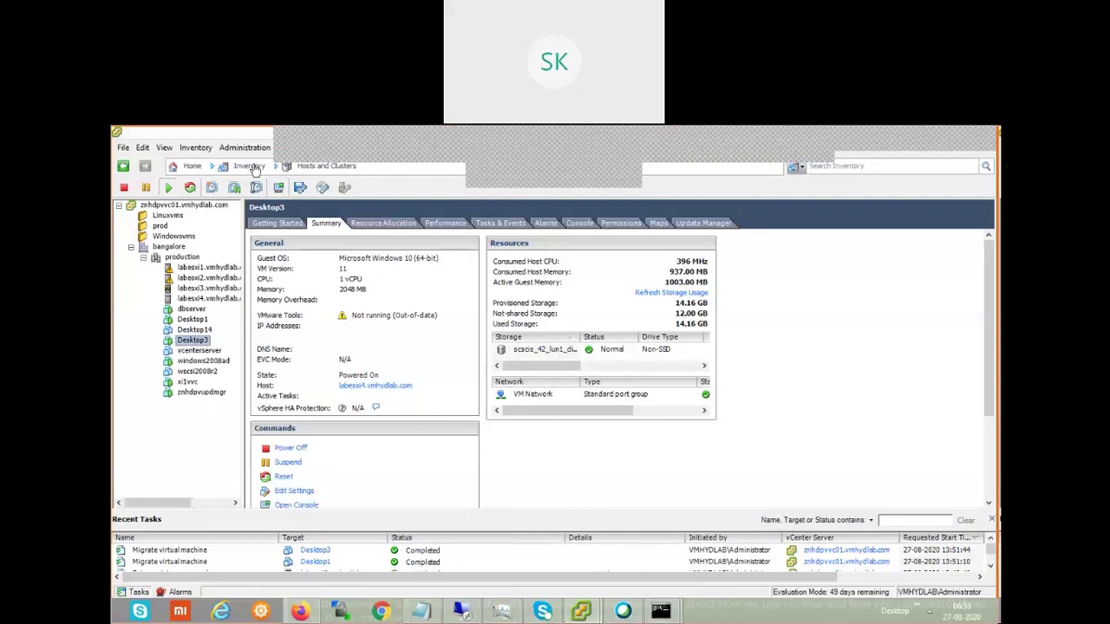
{"action": "left_click", "coordinate": [694, 227]}
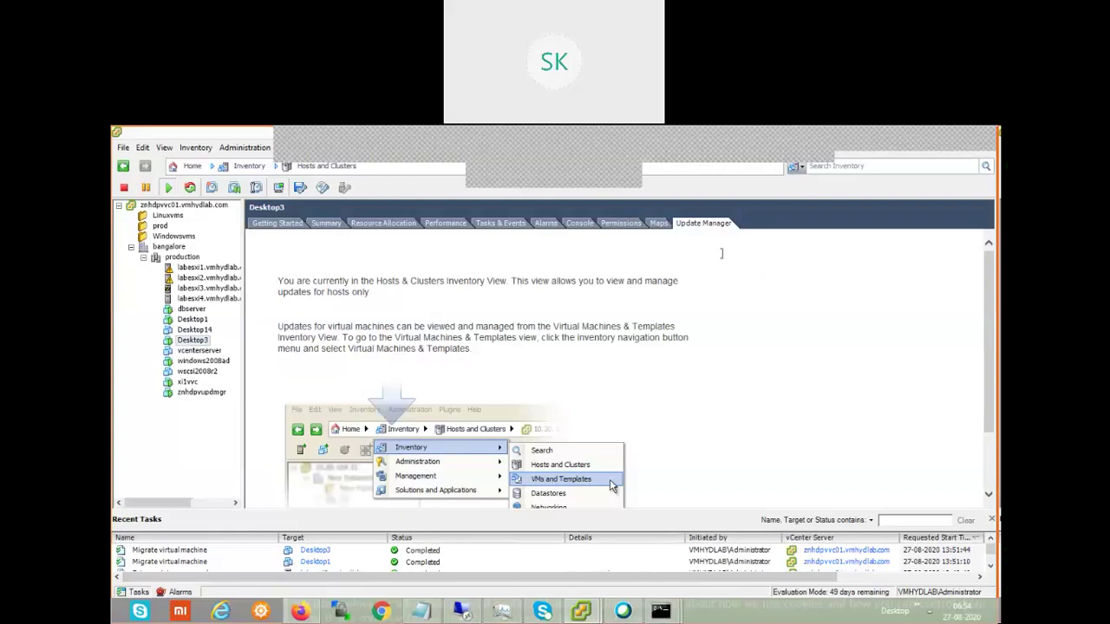
{"action": "left_click", "coordinate": [251, 169]}
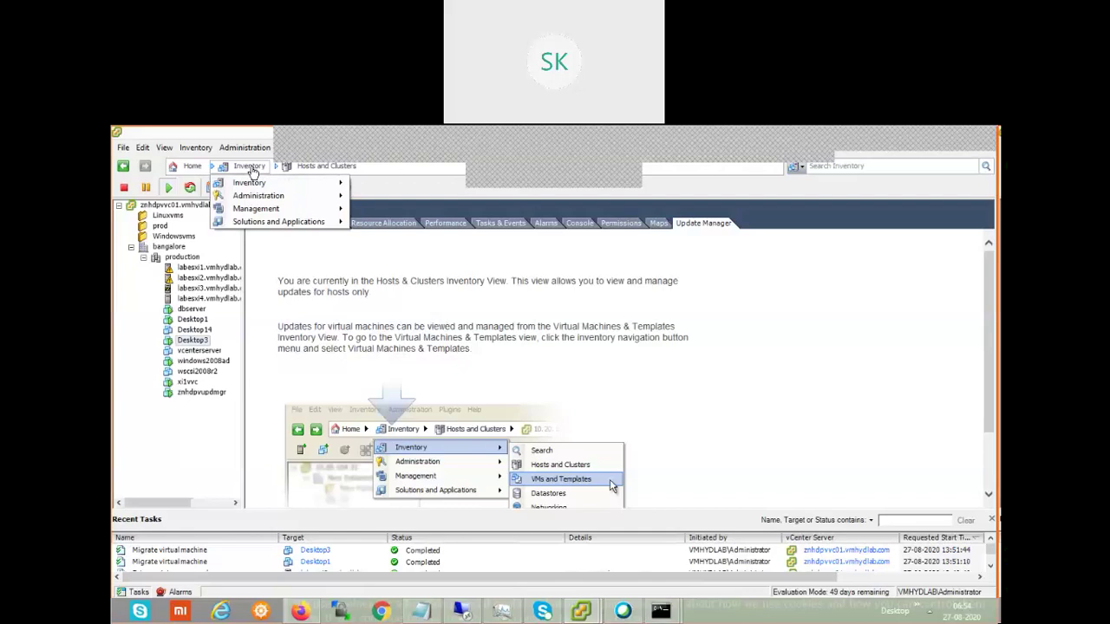
{"action": "mouse_move", "coordinate": [269, 182]}
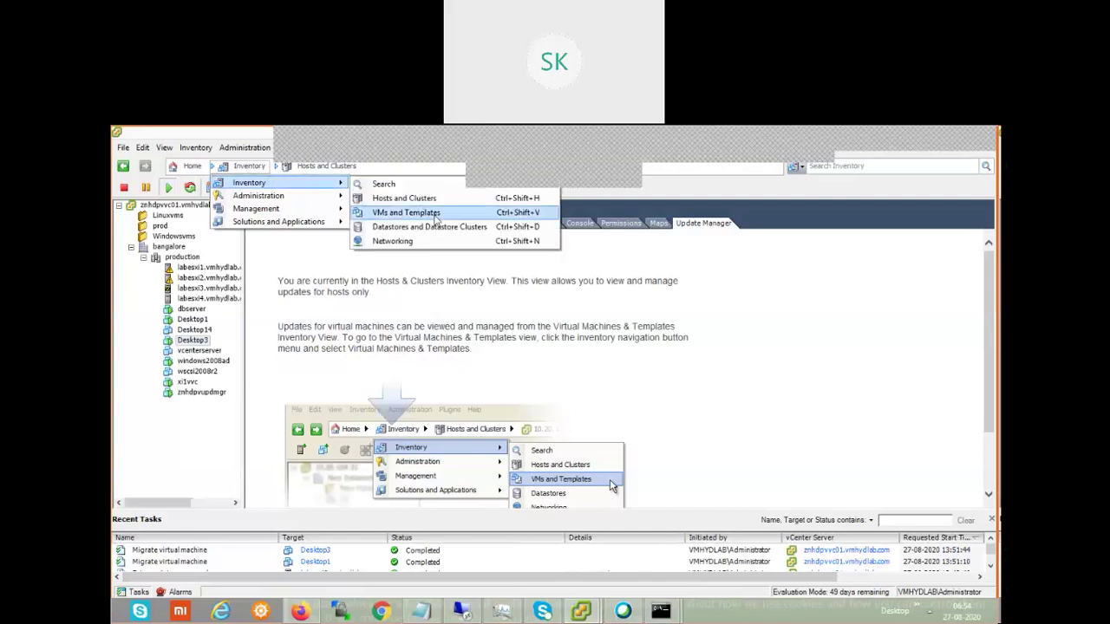
{"action": "left_click", "coordinate": [432, 213]}
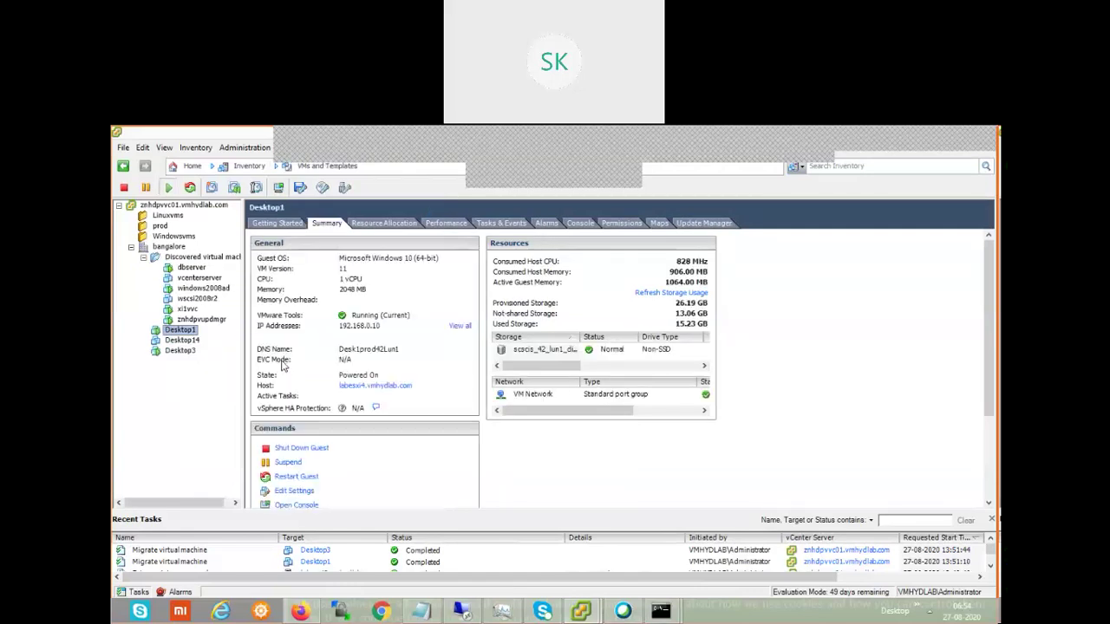
{"action": "left_click", "coordinate": [220, 352]}
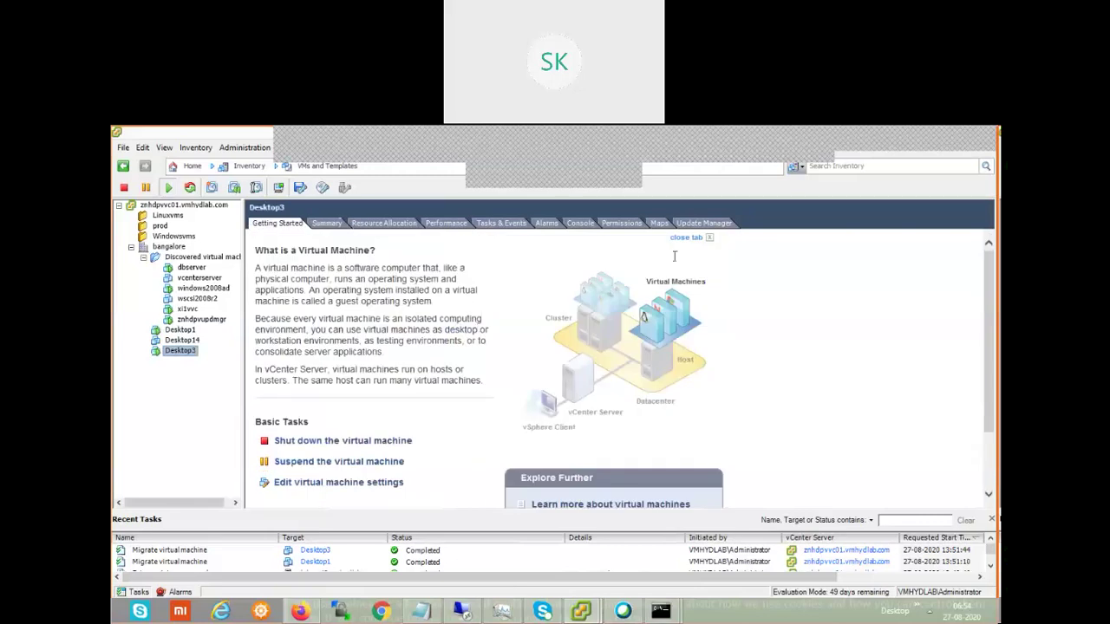
Scan Desktop3 in Update Manager for VM Hardware upgrades and VMware Tools upgrades.
{"action": "left_click", "coordinate": [705, 223]}
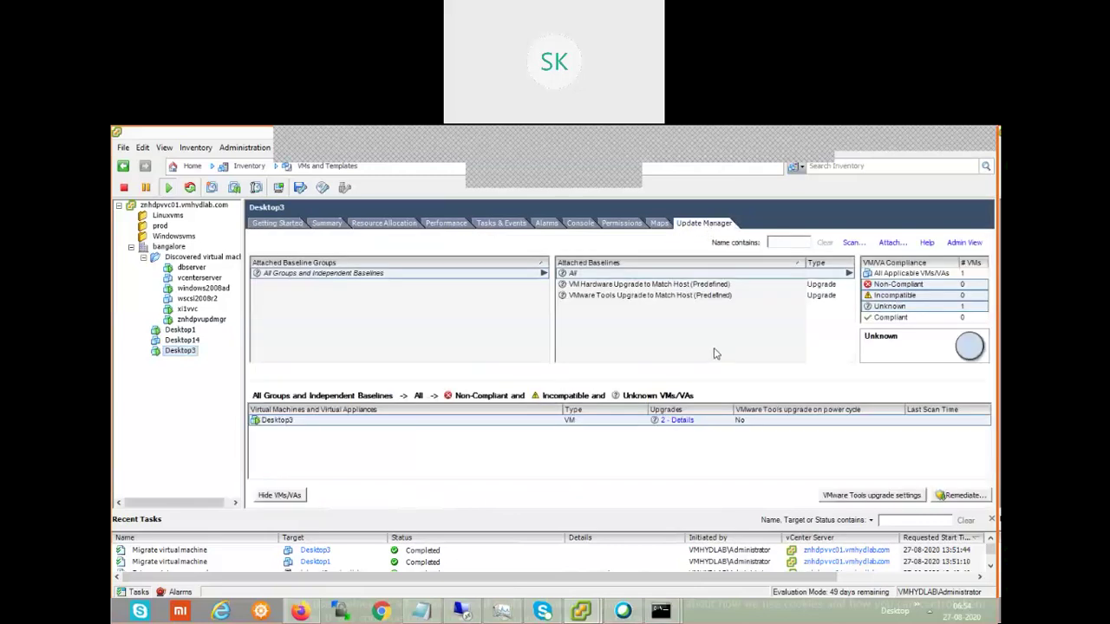
{"action": "left_click", "coordinate": [851, 245]}
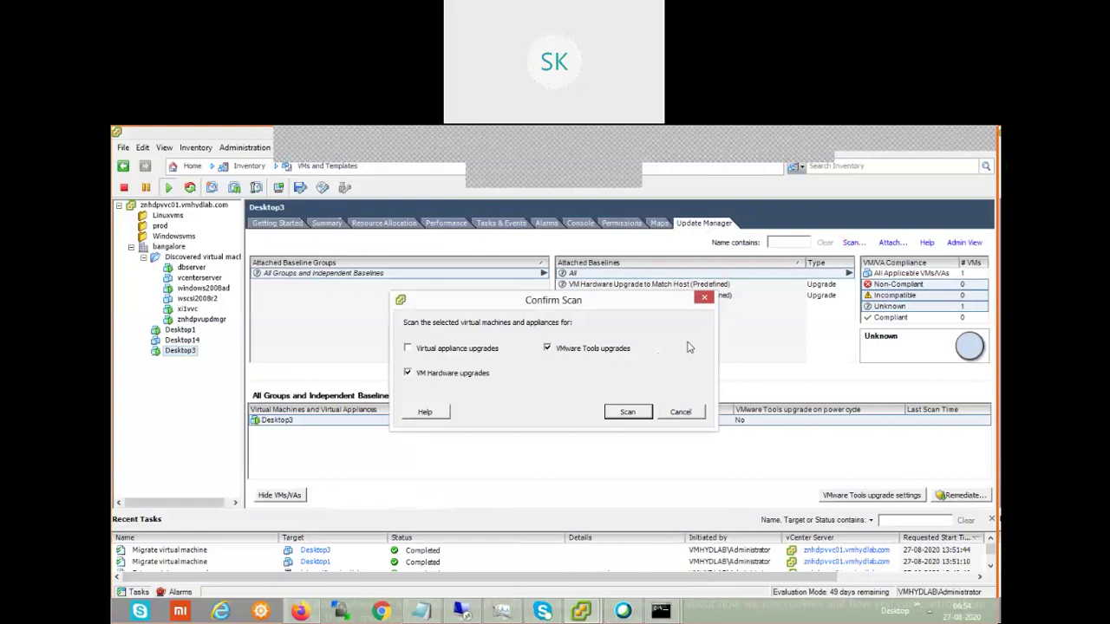
{"action": "left_click", "coordinate": [640, 414]}
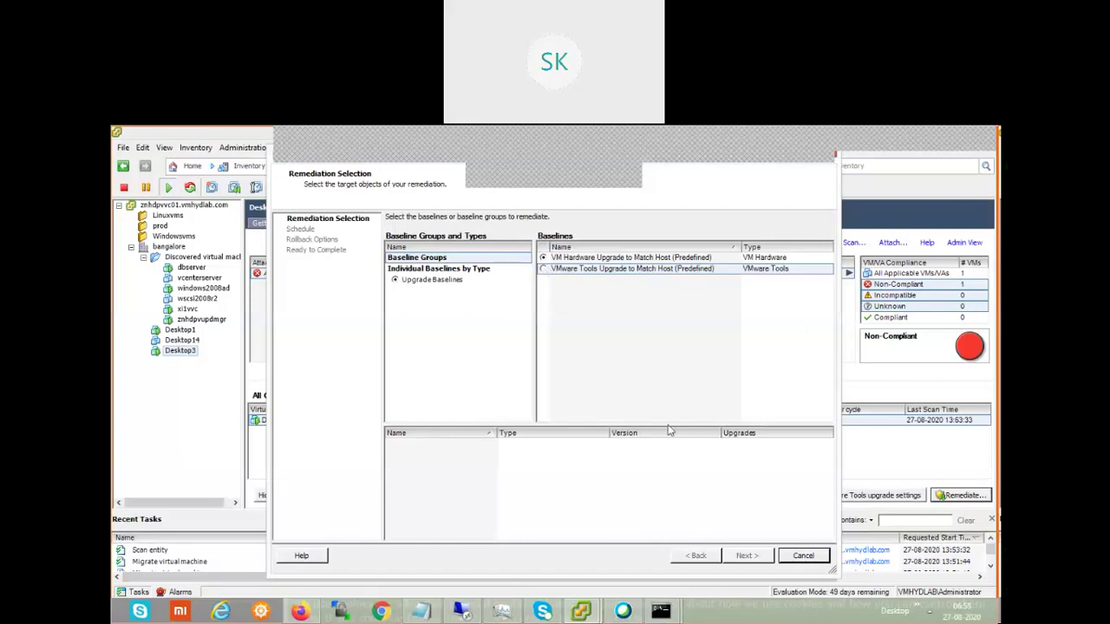
Remediate Desktop3 with the VMware Tools Upgrade to Match Host baseline, applied immediately, with a pre-remediation snapshot that is never deleted.
{"action": "left_click", "coordinate": [543, 269]}
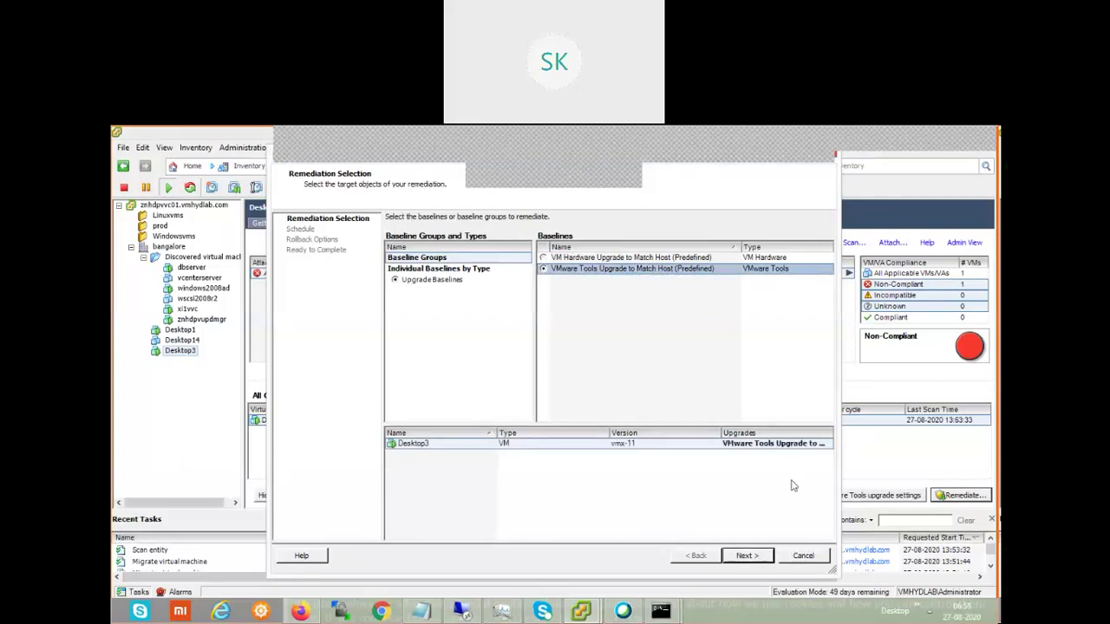
{"action": "left_click", "coordinate": [745, 558]}
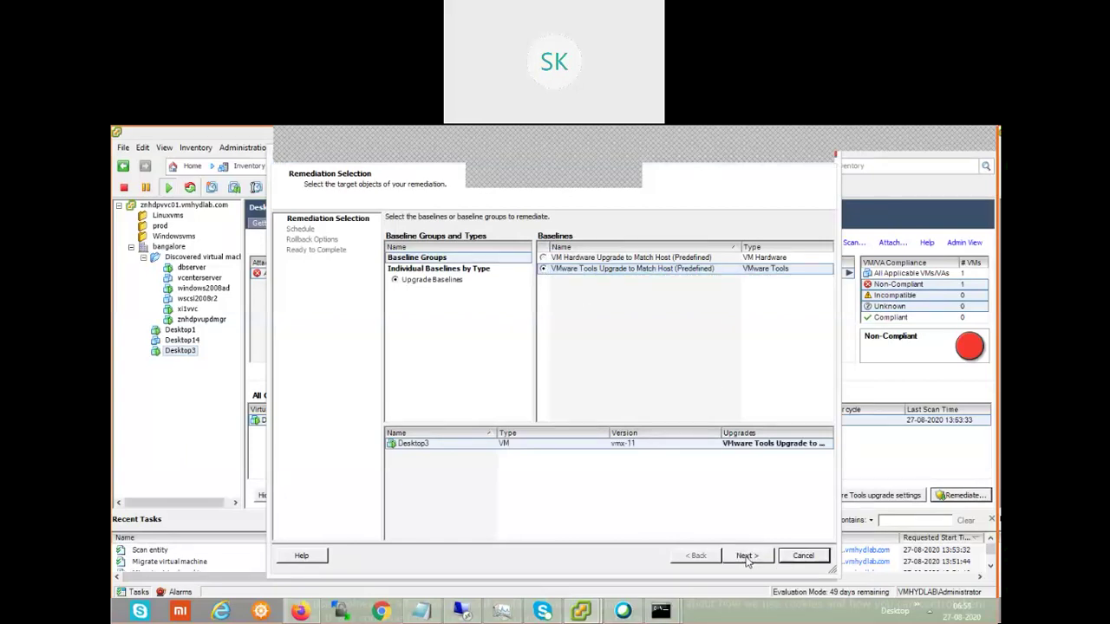
{"action": "left_click", "coordinate": [746, 558]}
{"action": "left_click", "coordinate": [746, 558]}
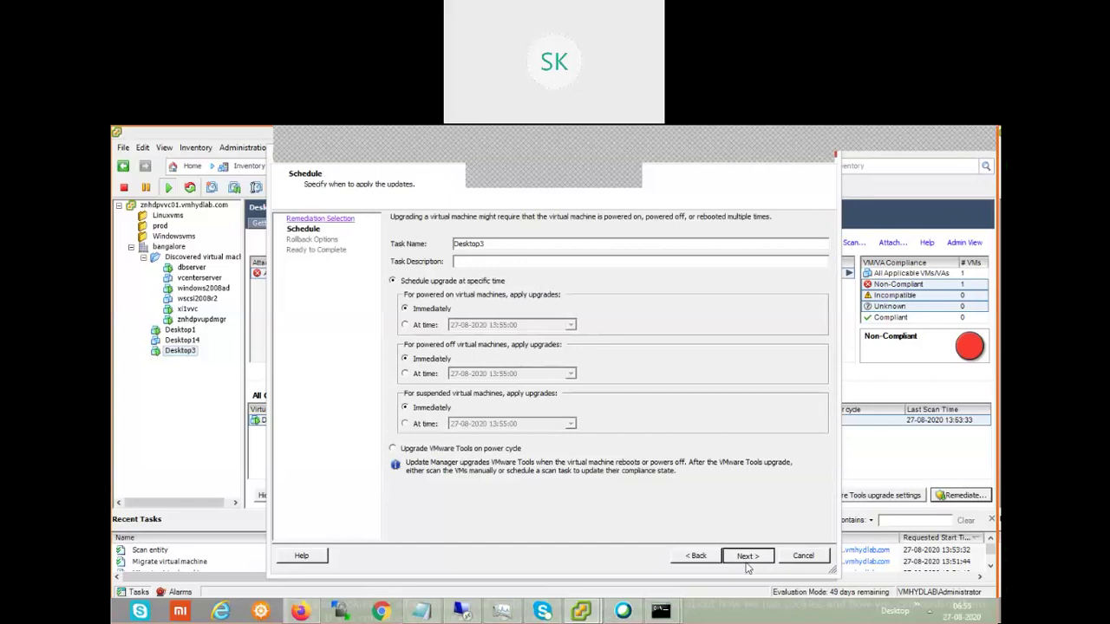
{"action": "left_click", "coordinate": [747, 563]}
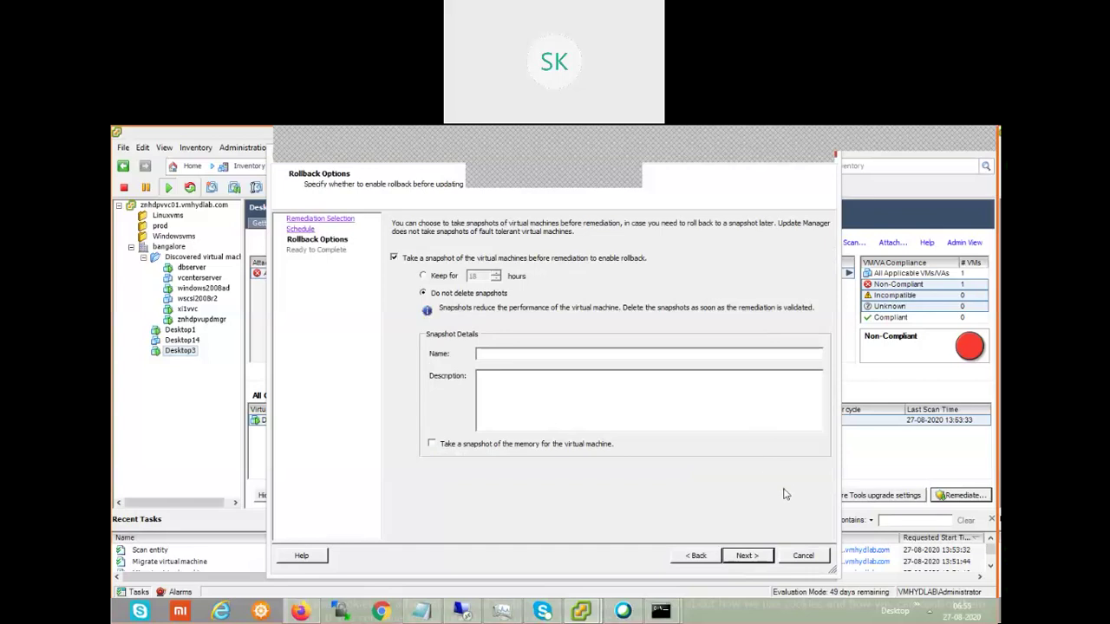
{"action": "left_click", "coordinate": [768, 561]}
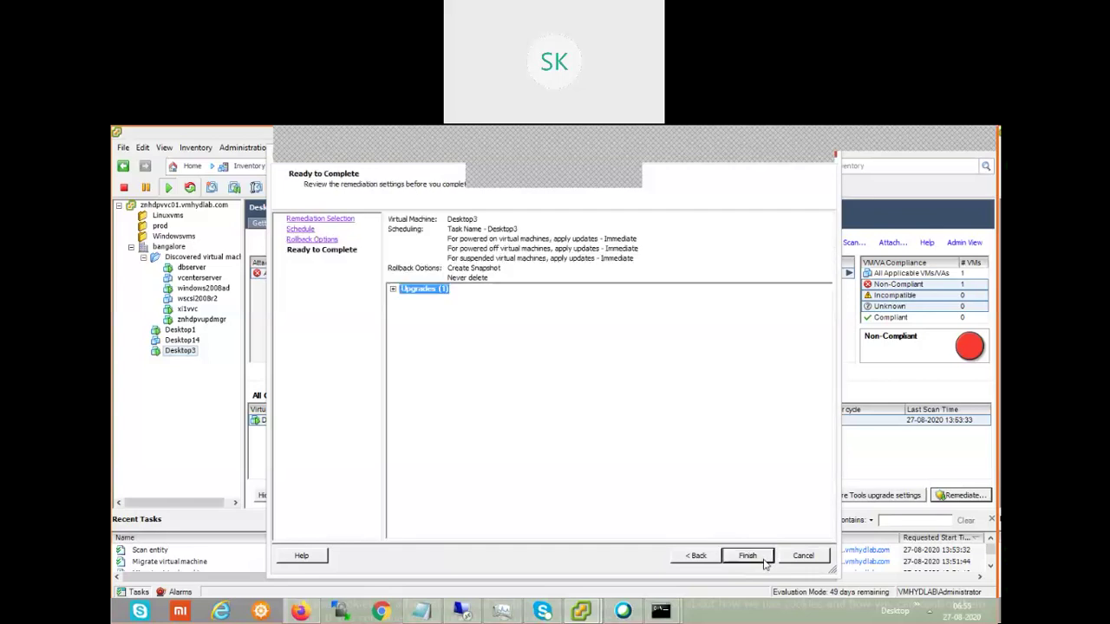
{"action": "left_click", "coordinate": [766, 561]}
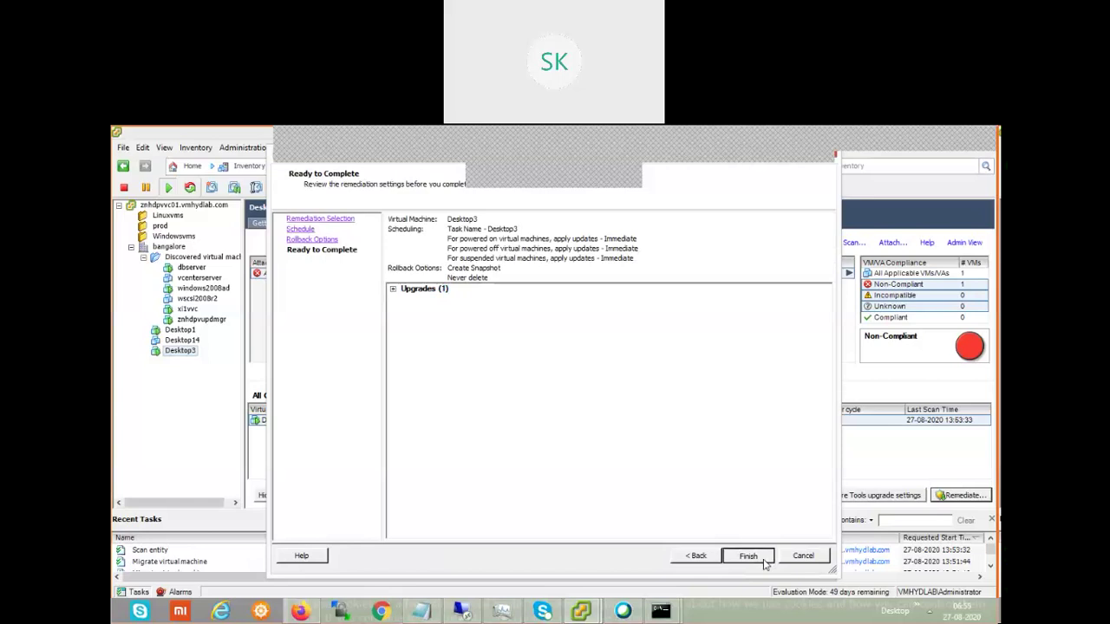
{"action": "left_click", "coordinate": [764, 561]}
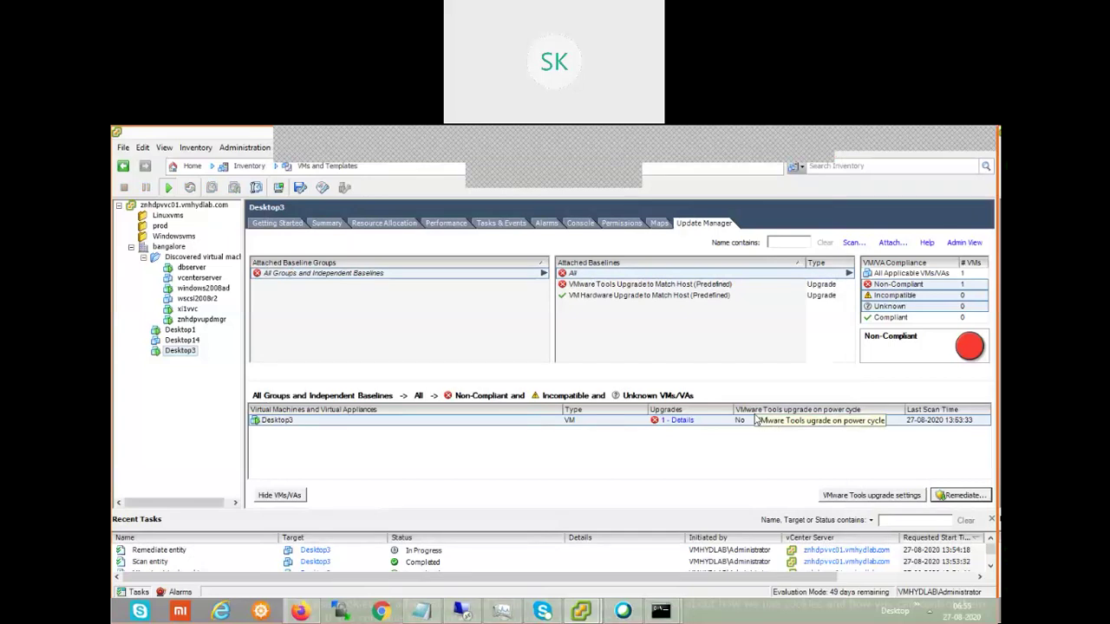
Delete all snapshots of the Desktop1 virtual machine through its Snapshot Manager and close the manager.
{"action": "left_click", "coordinate": [184, 331]}
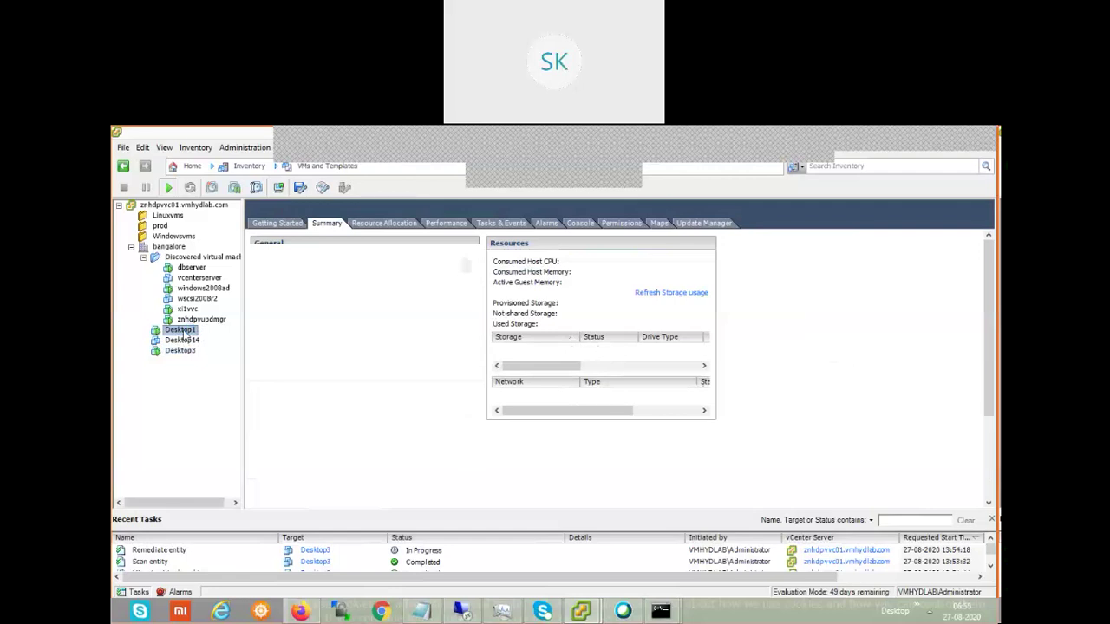
{"action": "right_click", "coordinate": [182, 335]}
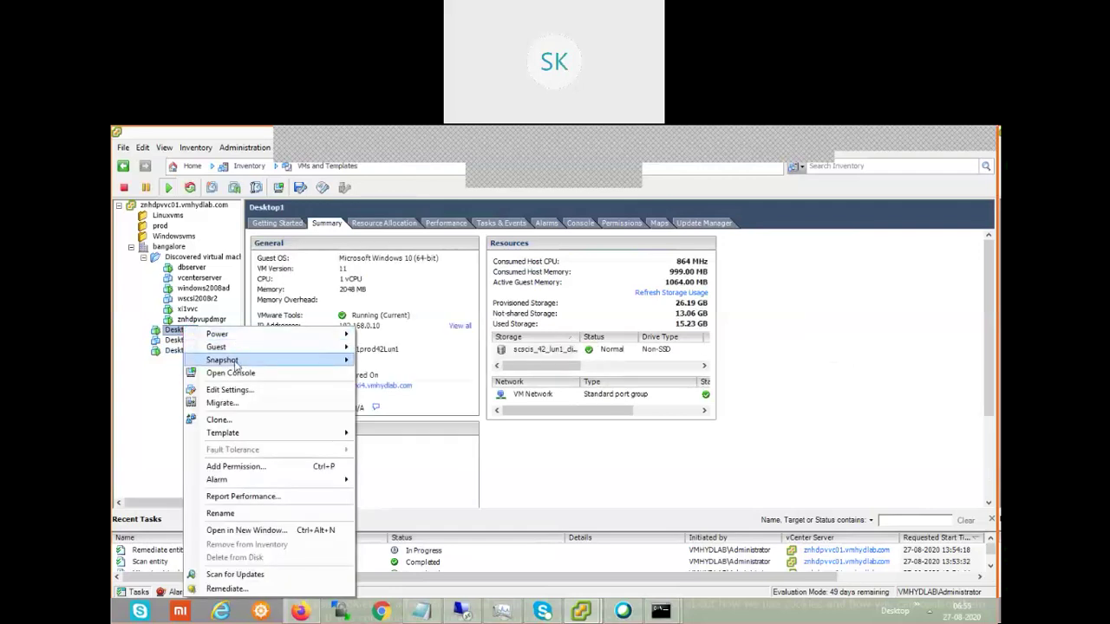
{"action": "mouse_move", "coordinate": [236, 366]}
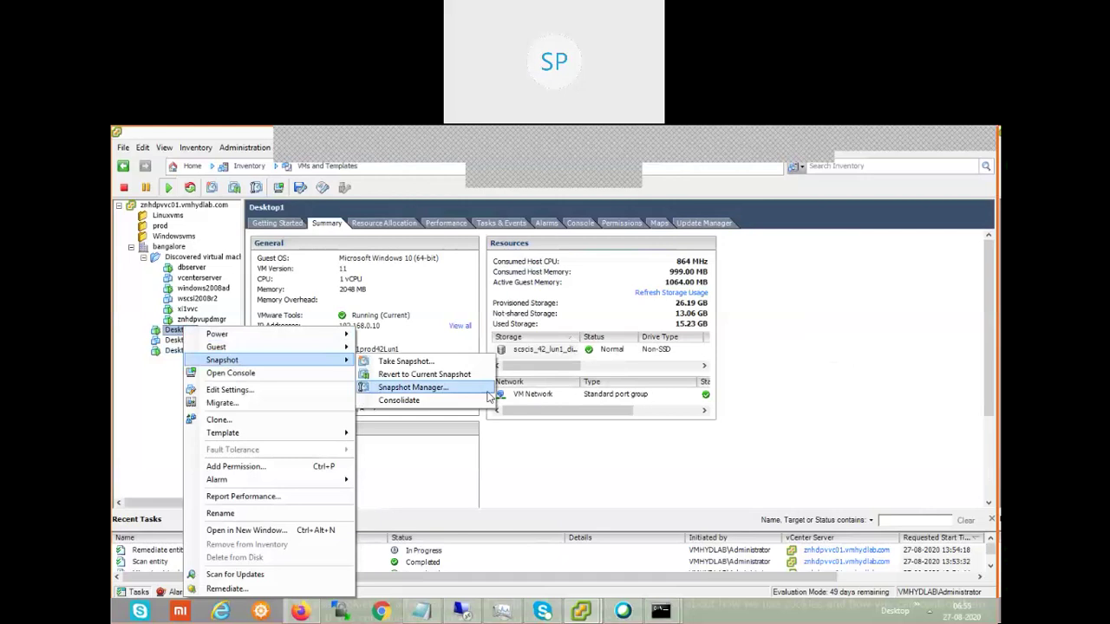
{"action": "left_click", "coordinate": [464, 398]}
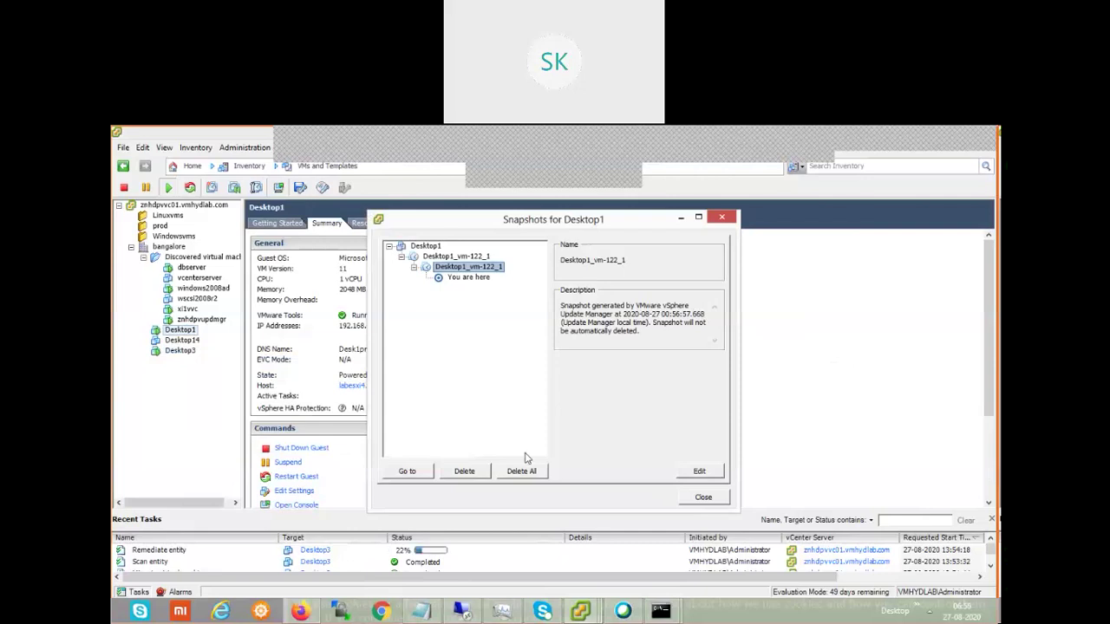
{"action": "left_click", "coordinate": [537, 474]}
{"action": "left_click", "coordinate": [614, 418]}
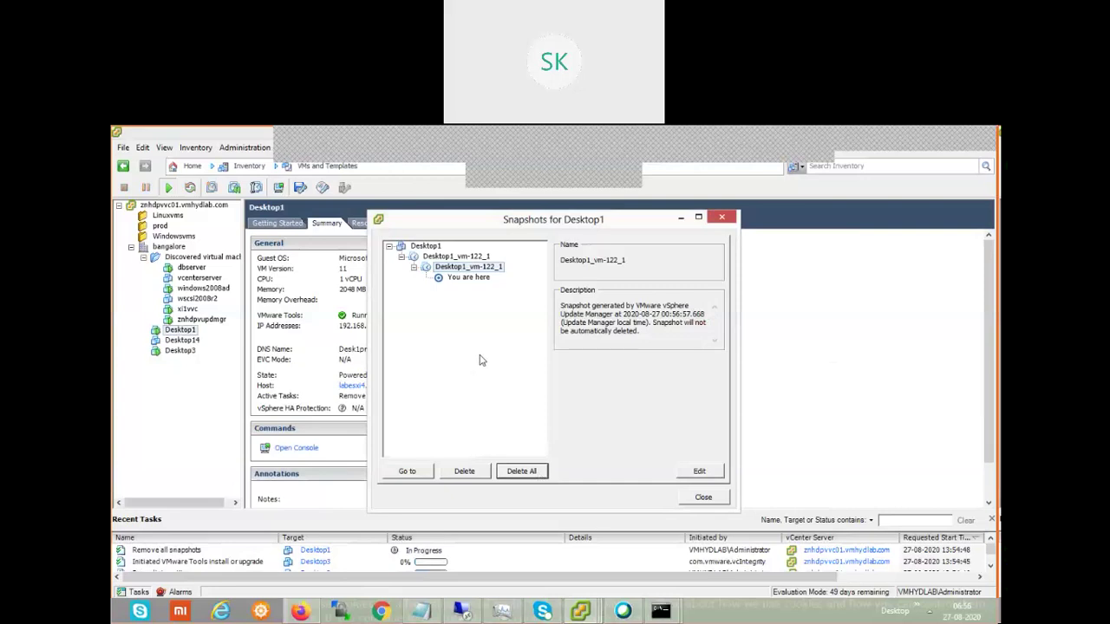
{"action": "left_click", "coordinate": [704, 504]}
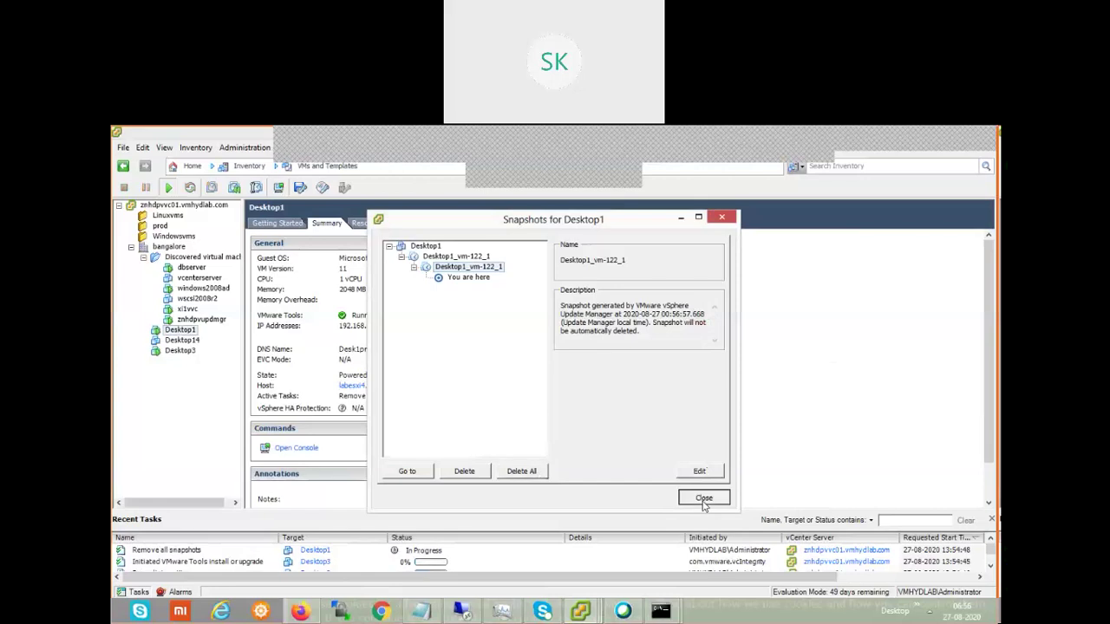
{"action": "left_click", "coordinate": [704, 501]}
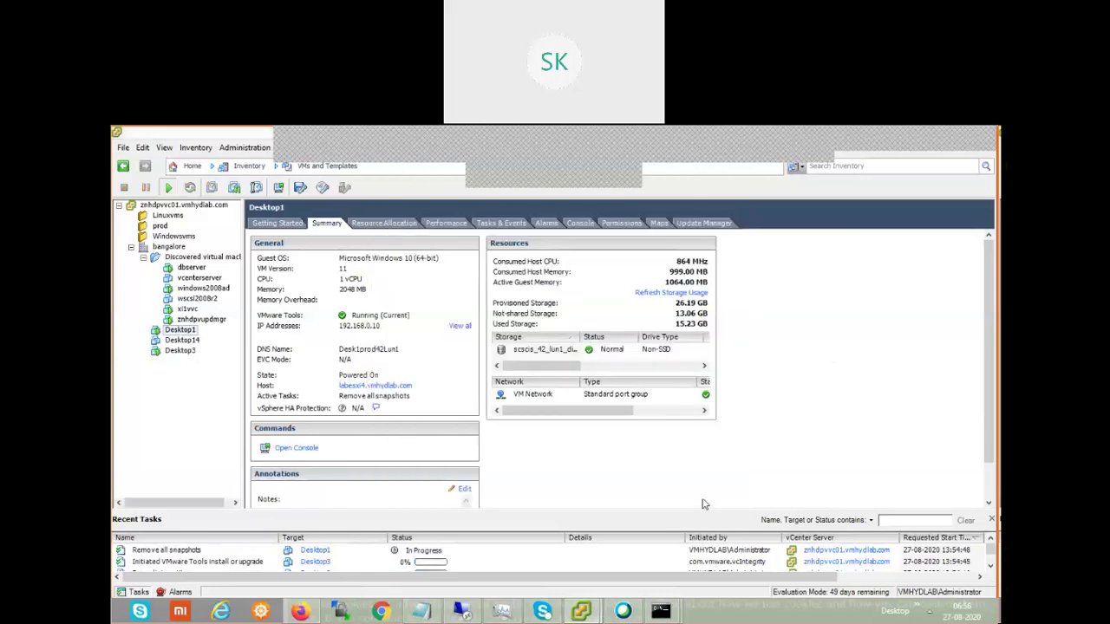